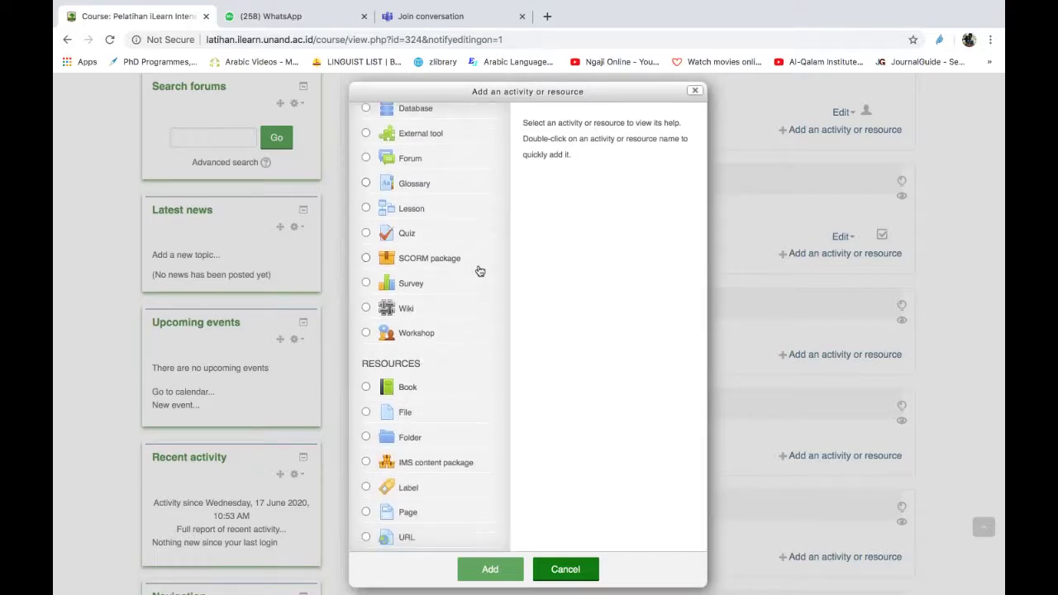
Add a new Page resource to Topic 2 of the course.
{"action": "scroll", "coordinate": [477, 272], "scroll_direction": "up", "scroll_amount": 1}
{"action": "scroll", "coordinate": [478, 272], "scroll_direction": "down", "scroll_amount": 1}
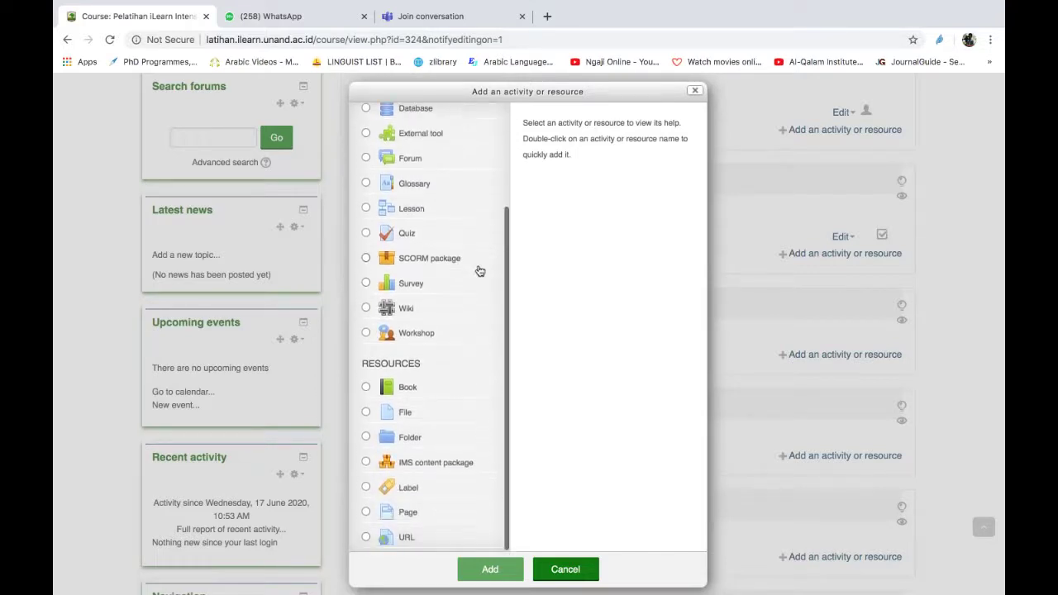
{"action": "left_click", "coordinate": [366, 512]}
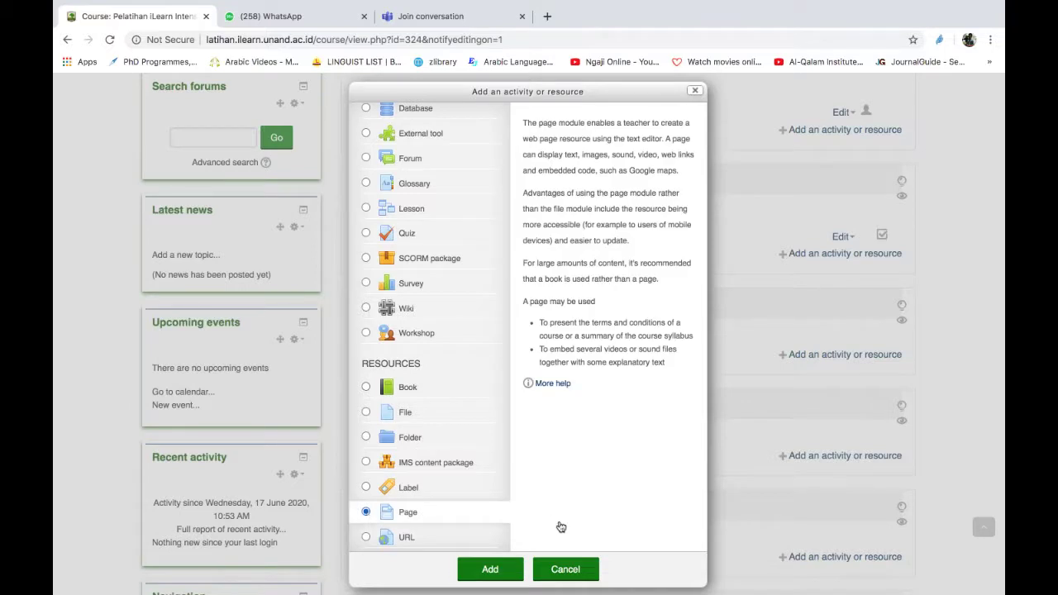
{"action": "left_click", "coordinate": [490, 569]}
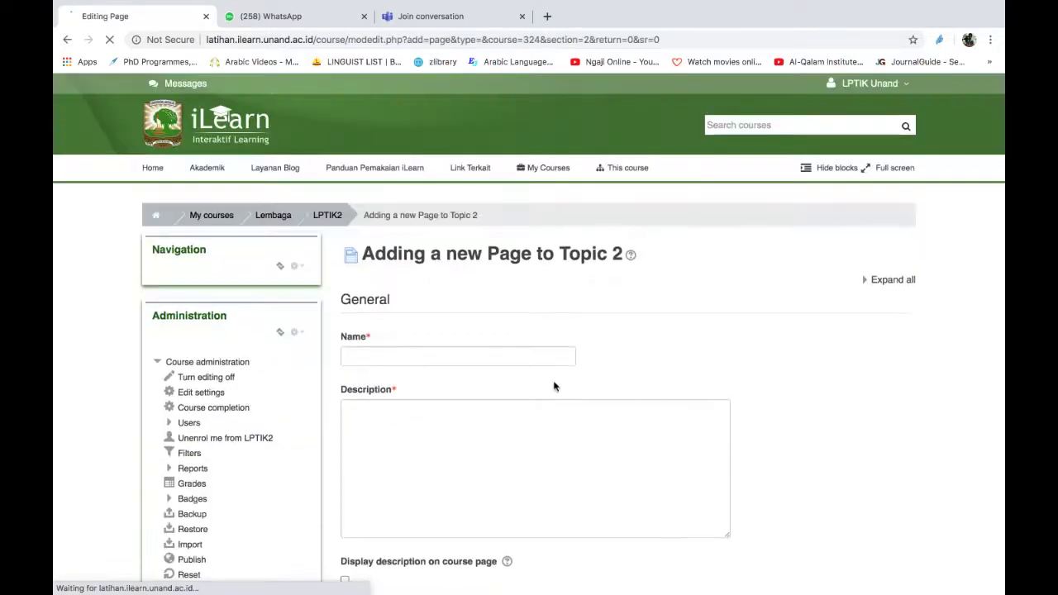
Name the new page "Latihan" and enter "Deskripsi page" as its description.
{"action": "left_click", "coordinate": [478, 357]}
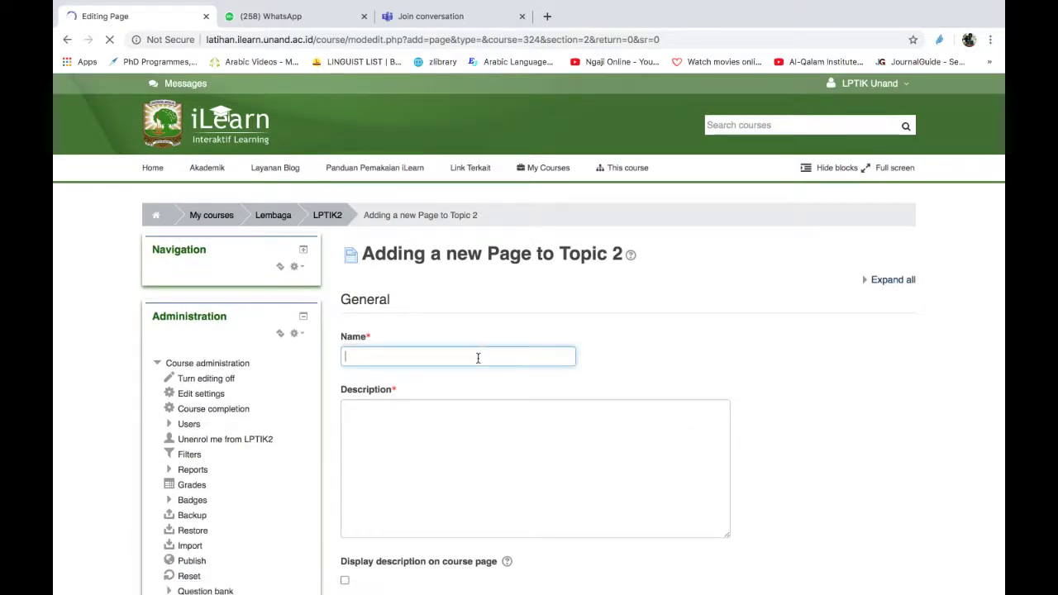
{"action": "type", "text": "latihan"}
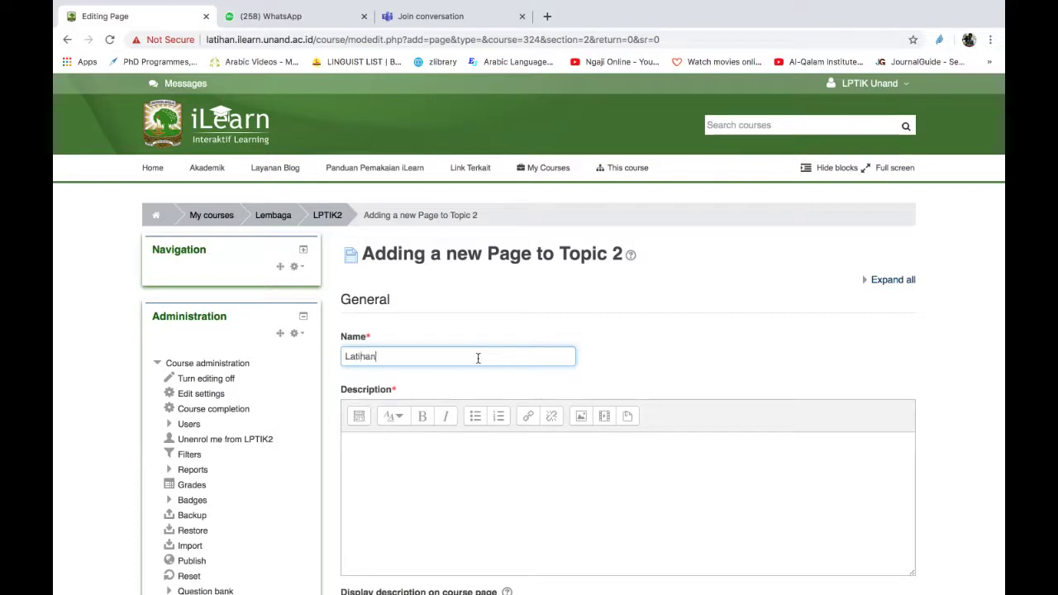
{"action": "left_click", "coordinate": [542, 493]}
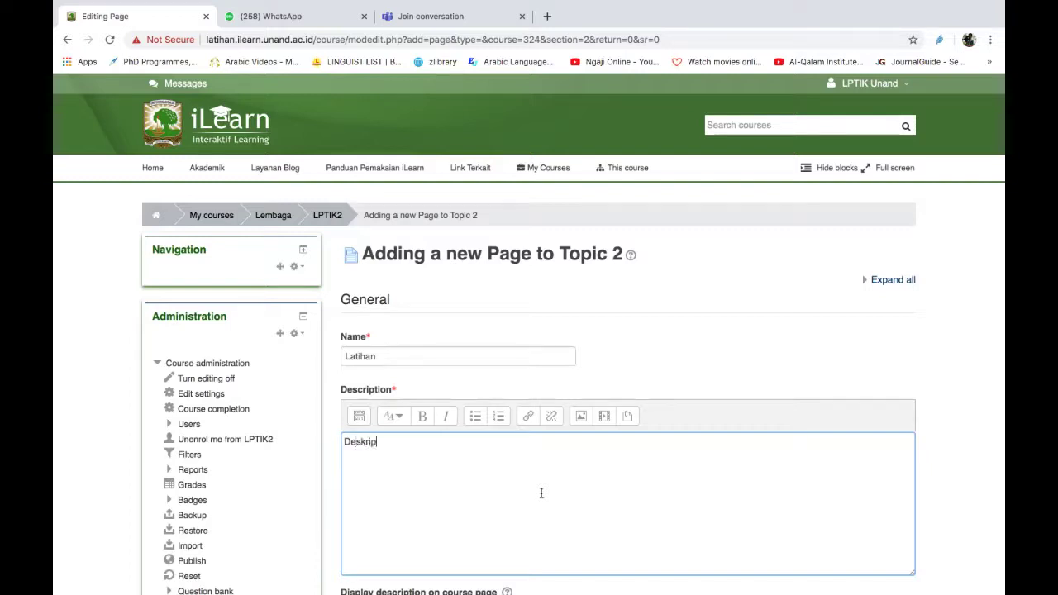
{"action": "type", "text": "Deskripsi page"}
Enter "Deskripsi" as the page content, then save and display the page.
{"action": "scroll", "coordinate": [694, 510], "scroll_direction": "down", "scroll_amount": 6}
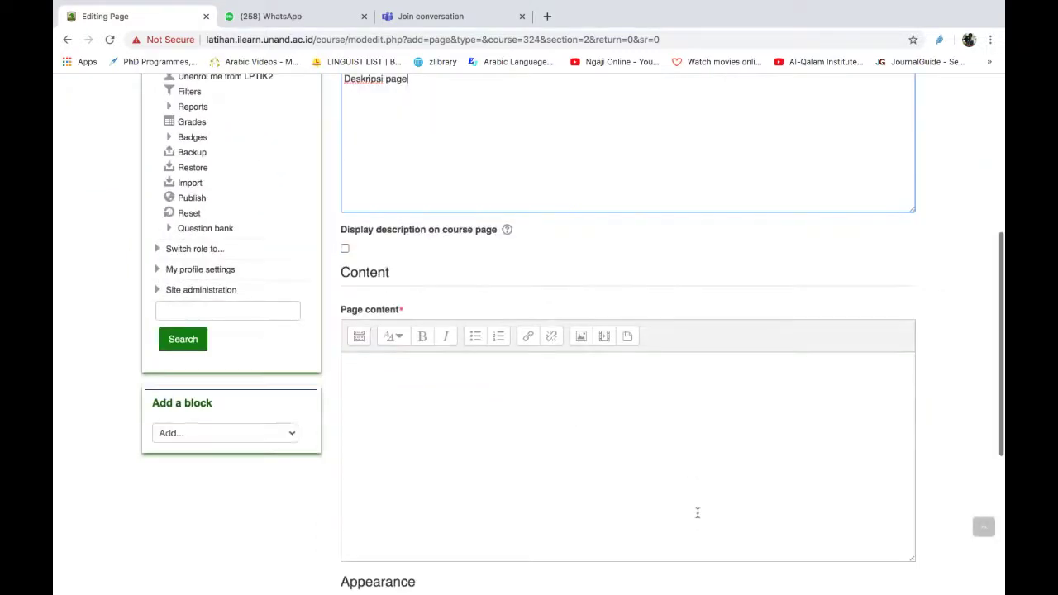
{"action": "left_click", "coordinate": [565, 355]}
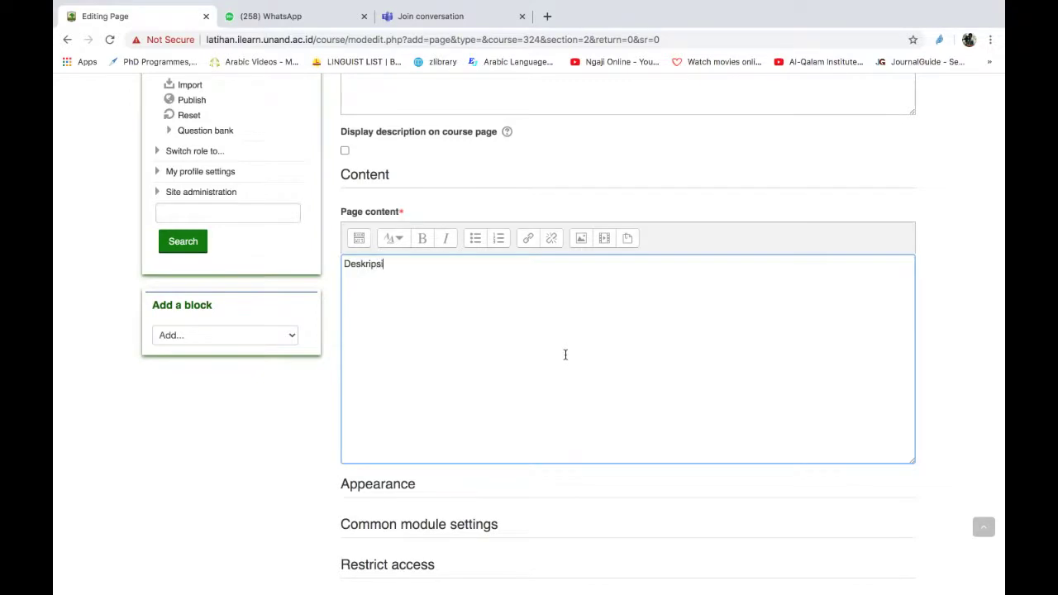
{"action": "scroll", "coordinate": [564, 352], "scroll_direction": "down", "scroll_amount": 3}
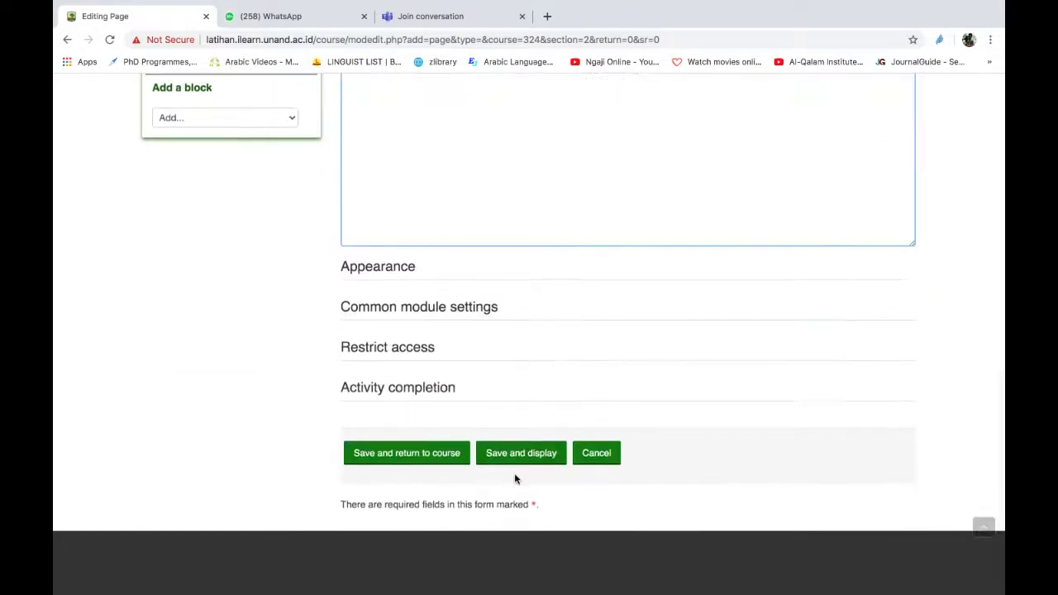
{"action": "left_click", "coordinate": [521, 453]}
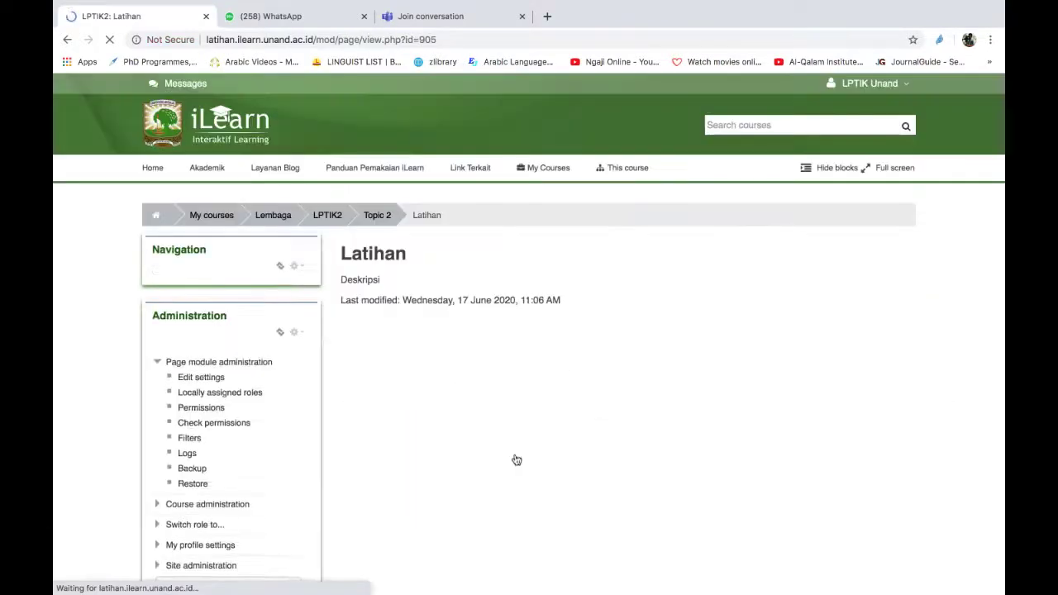
Return to the LPTIK2 course page and check the completion indicator of the Latihan page in Topic 2.
{"action": "scroll", "coordinate": [517, 460], "scroll_direction": "down", "scroll_amount": 1}
{"action": "scroll", "coordinate": [517, 460], "scroll_direction": "up", "scroll_amount": 1}
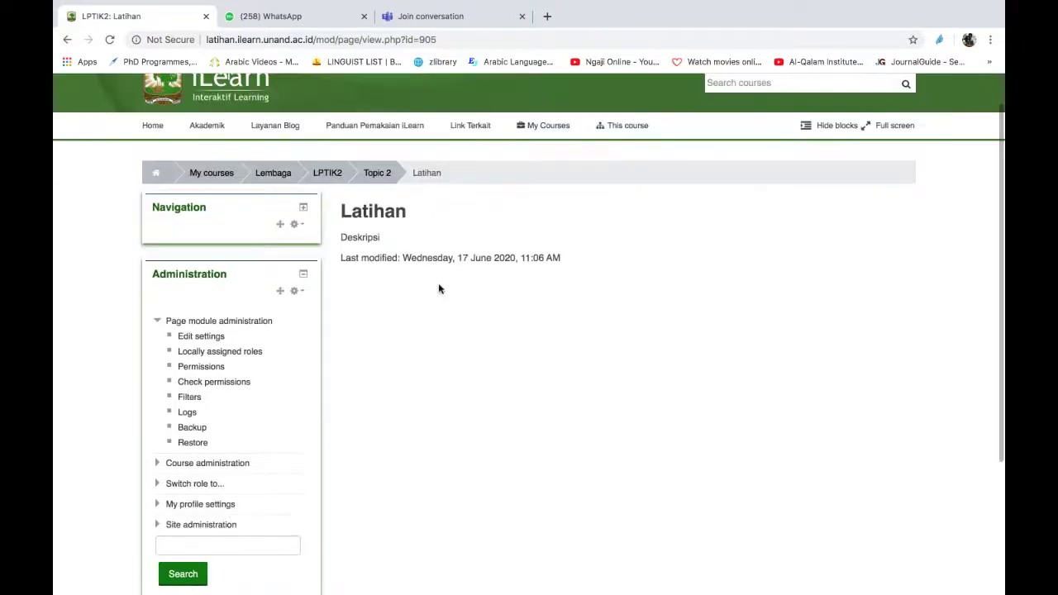
{"action": "scroll", "coordinate": [475, 354], "scroll_direction": "down", "scroll_amount": 1}
{"action": "scroll", "coordinate": [475, 355], "scroll_direction": "up", "scroll_amount": 1}
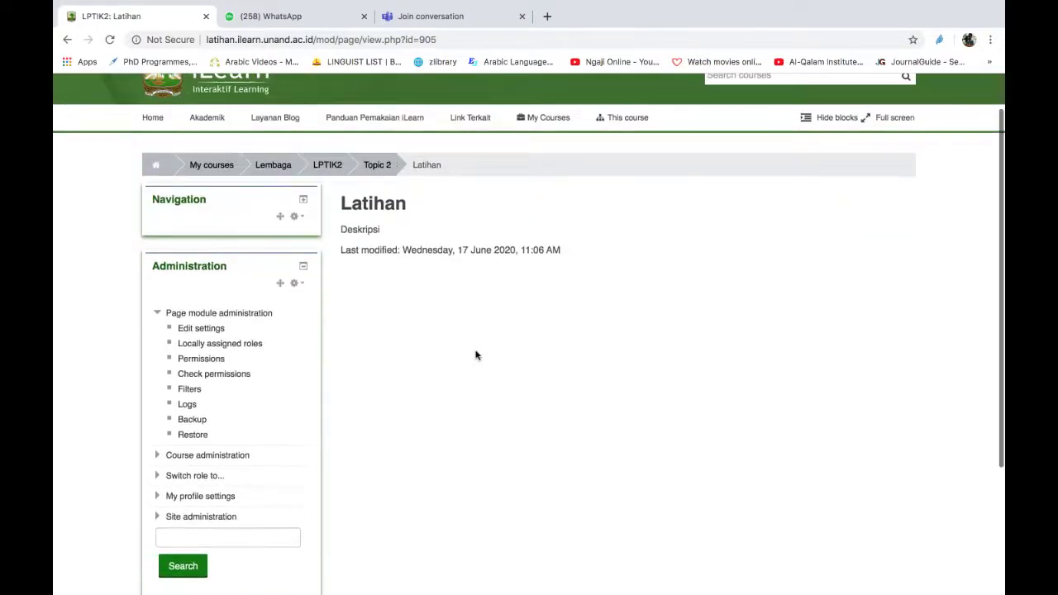
{"action": "left_click", "coordinate": [330, 168]}
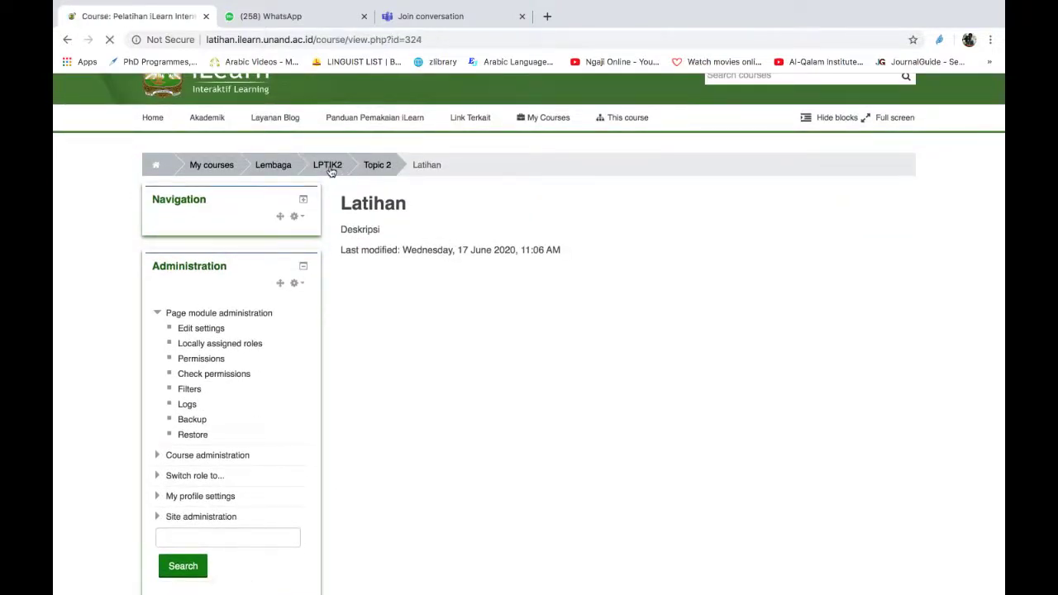
{"action": "scroll", "coordinate": [502, 371], "scroll_direction": "down", "scroll_amount": 4}
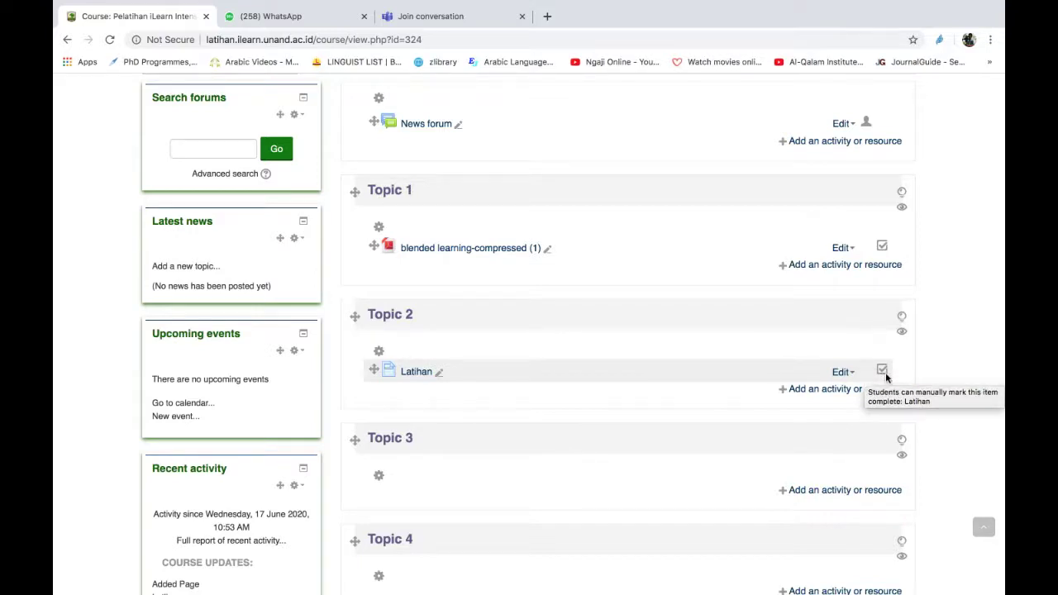
Open the settings of the Latihan page in Topic 2 and expand the activity completion options.
{"action": "left_click", "coordinate": [842, 373]}
{"action": "left_click", "coordinate": [837, 392]}
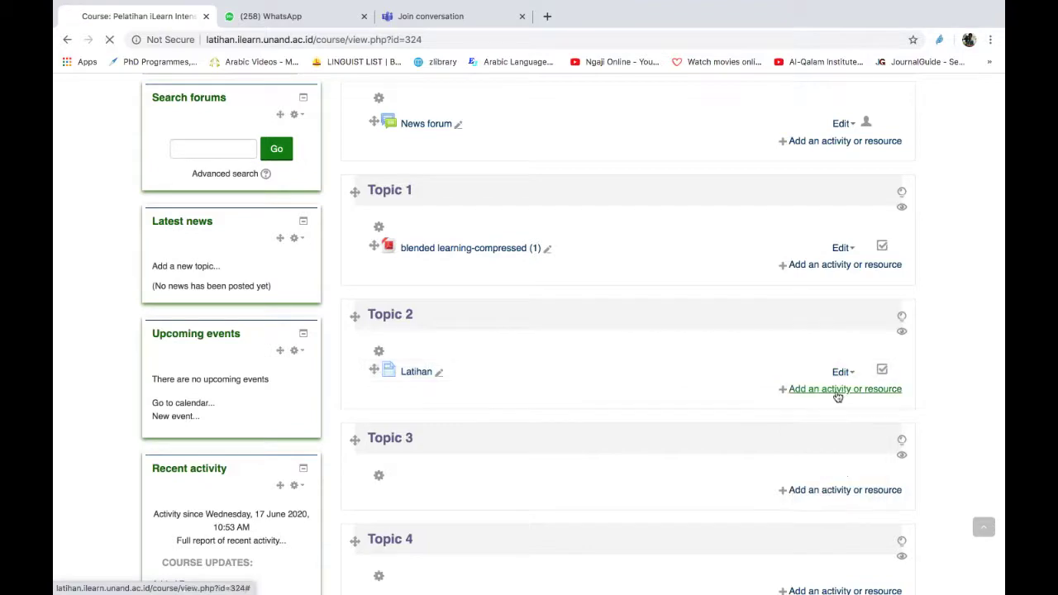
{"action": "scroll", "coordinate": [623, 409], "scroll_direction": "down", "scroll_amount": 7}
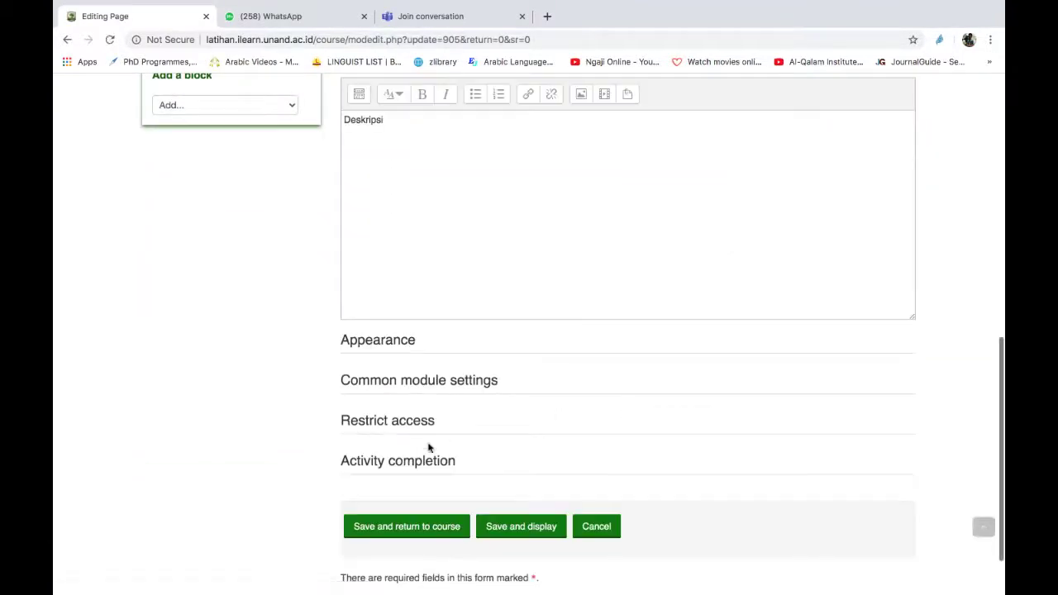
{"action": "left_click", "coordinate": [414, 468]}
{"action": "scroll", "coordinate": [546, 434], "scroll_direction": "down", "scroll_amount": 3}
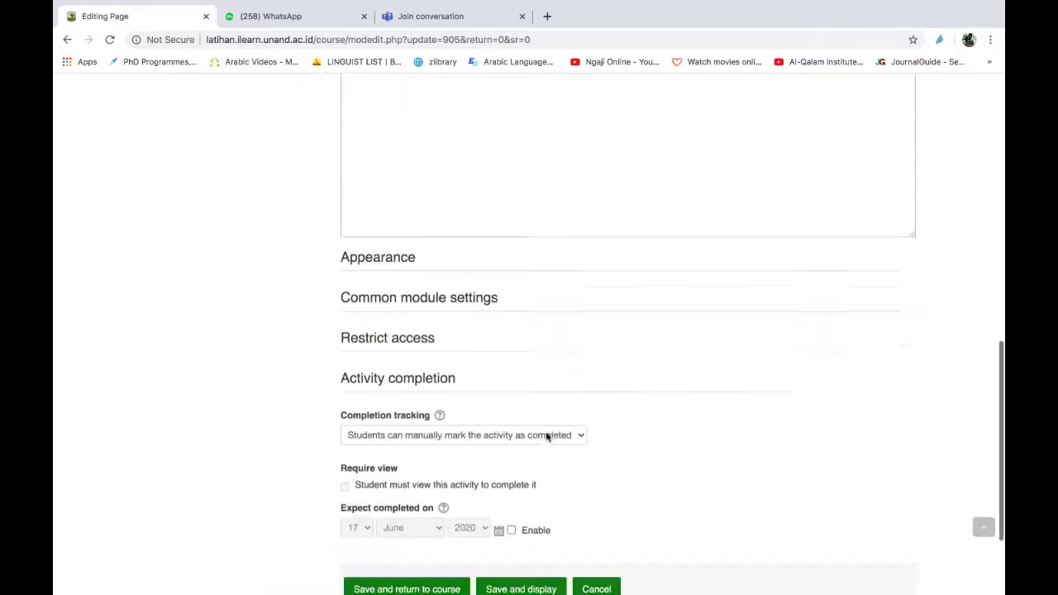
{"action": "scroll", "coordinate": [547, 436], "scroll_direction": "down", "scroll_amount": 1}
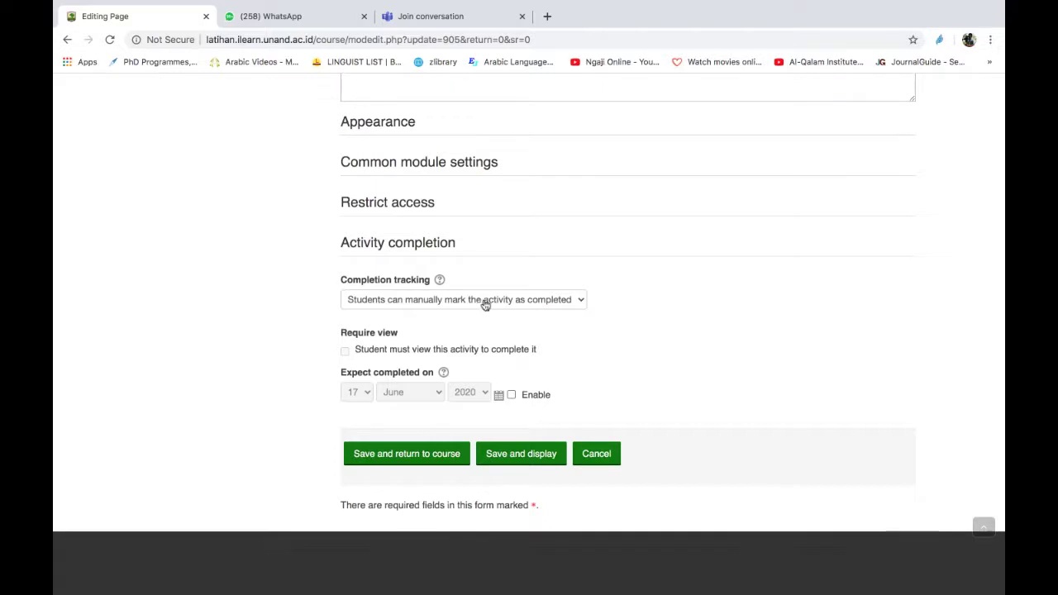
Set completion tracking to "Show activity as complete when conditions are met" and require that students view the activity.
{"action": "left_click", "coordinate": [581, 304]}
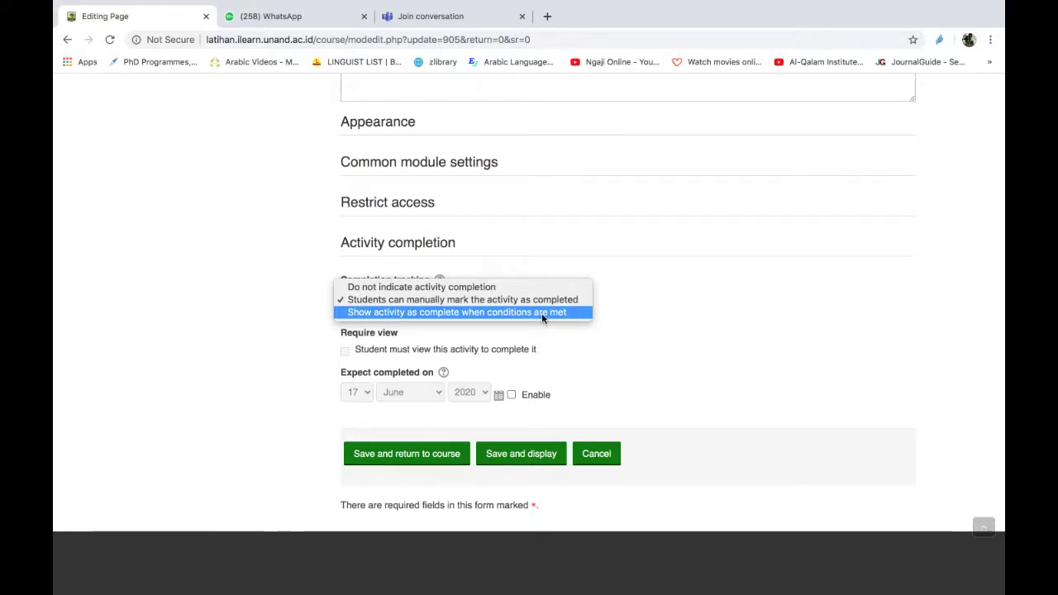
{"action": "left_click", "coordinate": [541, 313]}
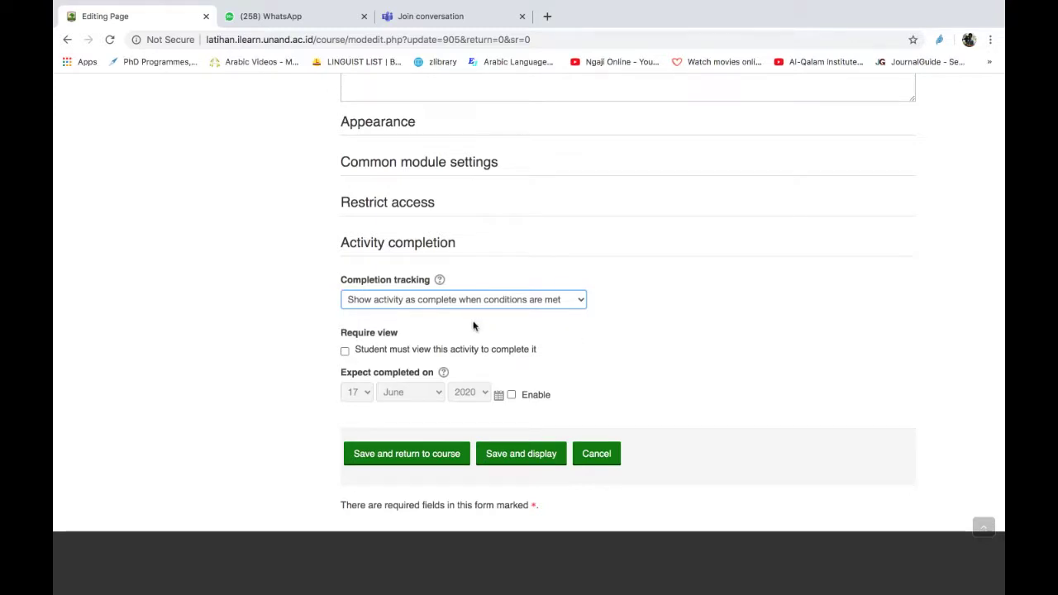
{"action": "left_click", "coordinate": [346, 352]}
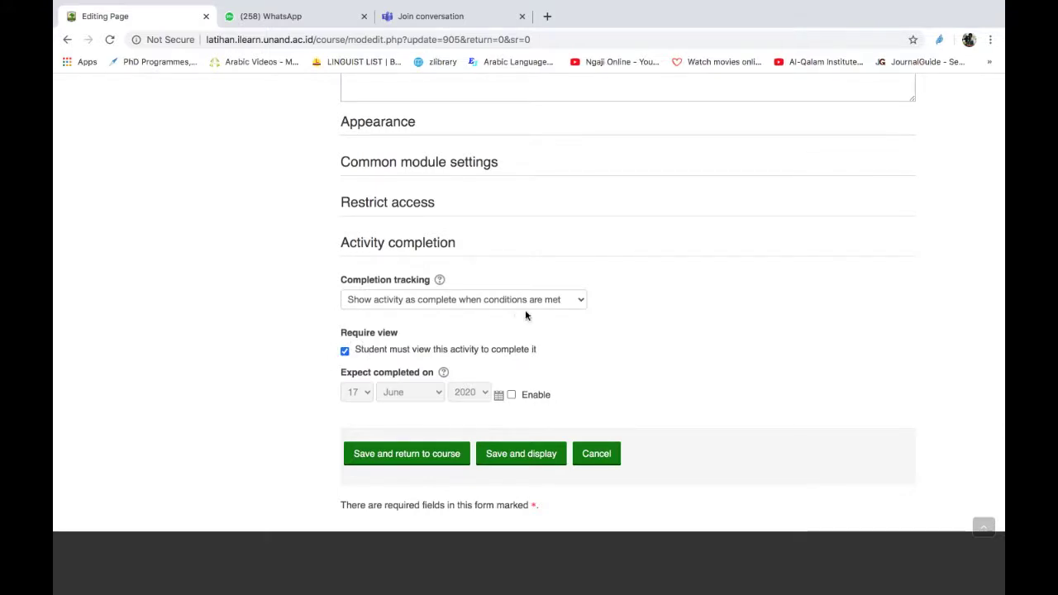
Try the "Students can manually mark the activity as completed" tracking option, then restore "Show activity as complete when conditions are met".
{"action": "left_click", "coordinate": [580, 302]}
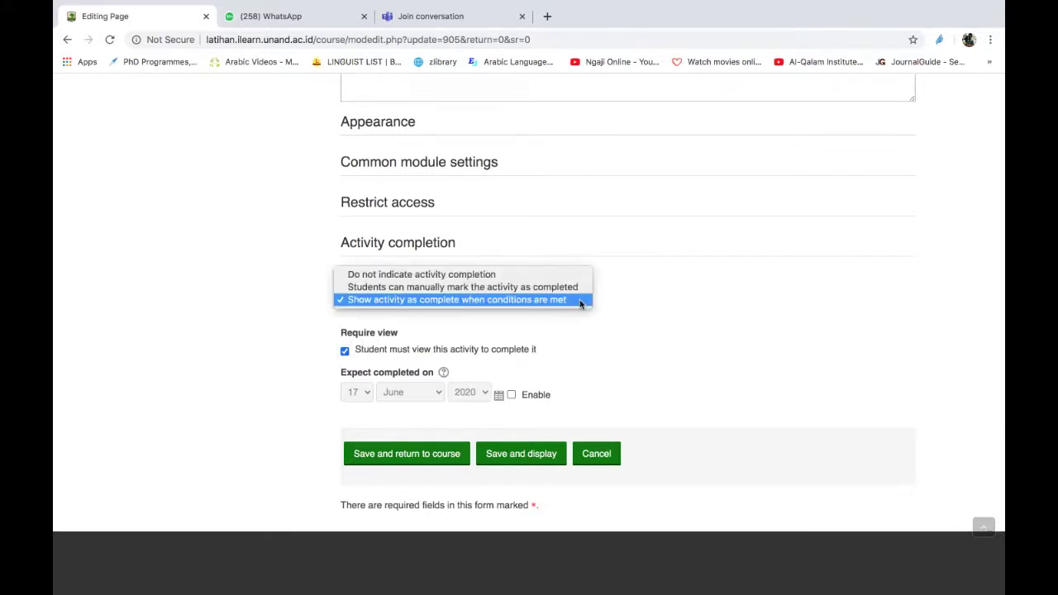
{"action": "left_click", "coordinate": [525, 287]}
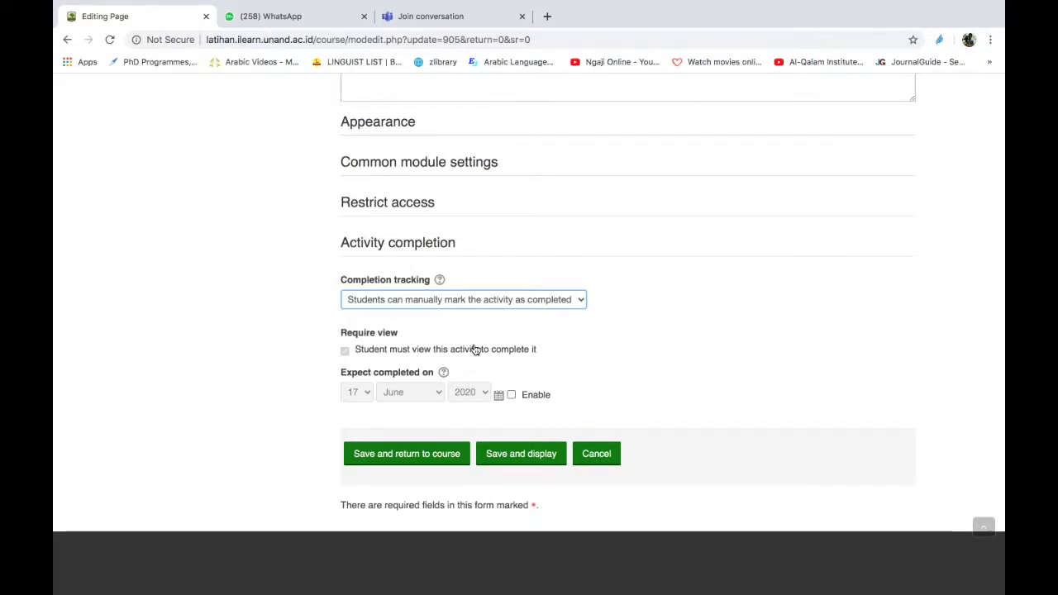
{"action": "left_click", "coordinate": [582, 304]}
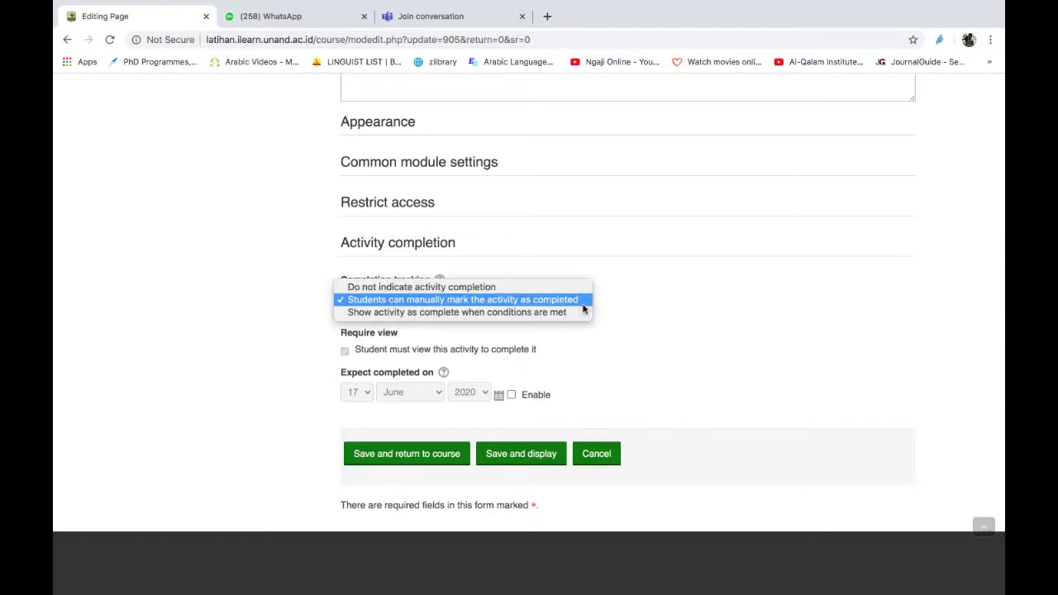
{"action": "left_click", "coordinate": [525, 313]}
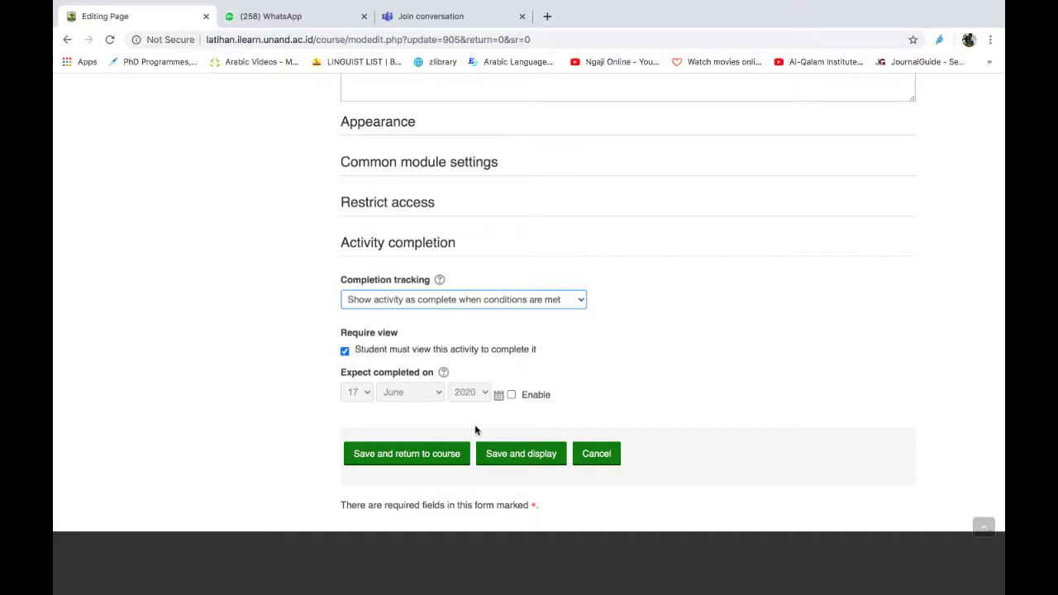
Save the Latihan page settings and return to the LPTIK2 course page to check the page's completion indicator.
{"action": "left_click", "coordinate": [509, 457]}
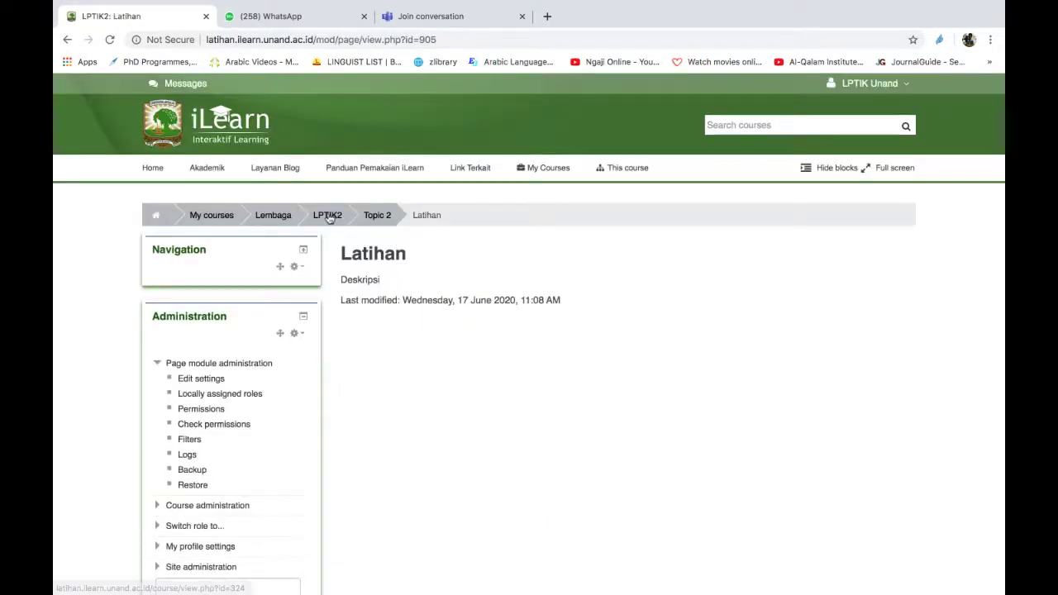
{"action": "left_click", "coordinate": [341, 216]}
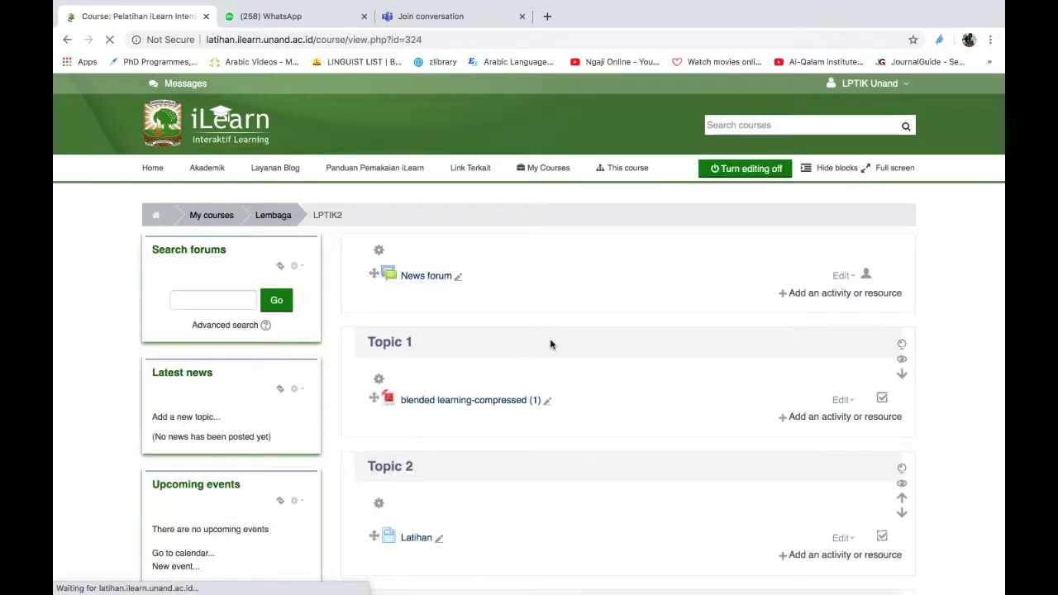
{"action": "scroll", "coordinate": [551, 345], "scroll_direction": "down", "scroll_amount": 3}
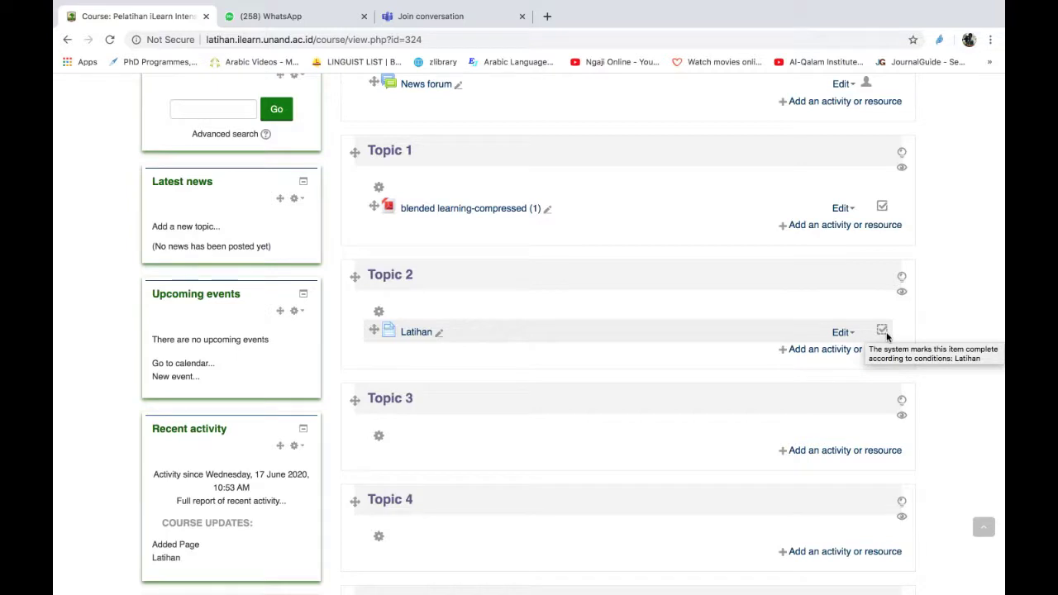
Switch the current role to Student from the course administration block.
{"action": "scroll", "coordinate": [707, 346], "scroll_direction": "down", "scroll_amount": 8}
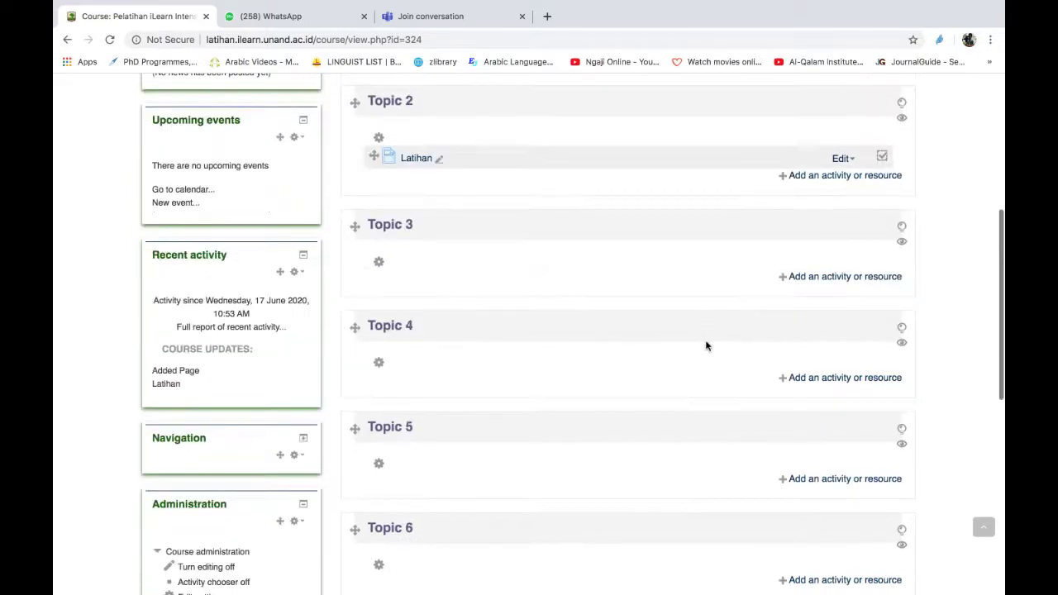
{"action": "scroll", "coordinate": [706, 345], "scroll_direction": "down", "scroll_amount": 2}
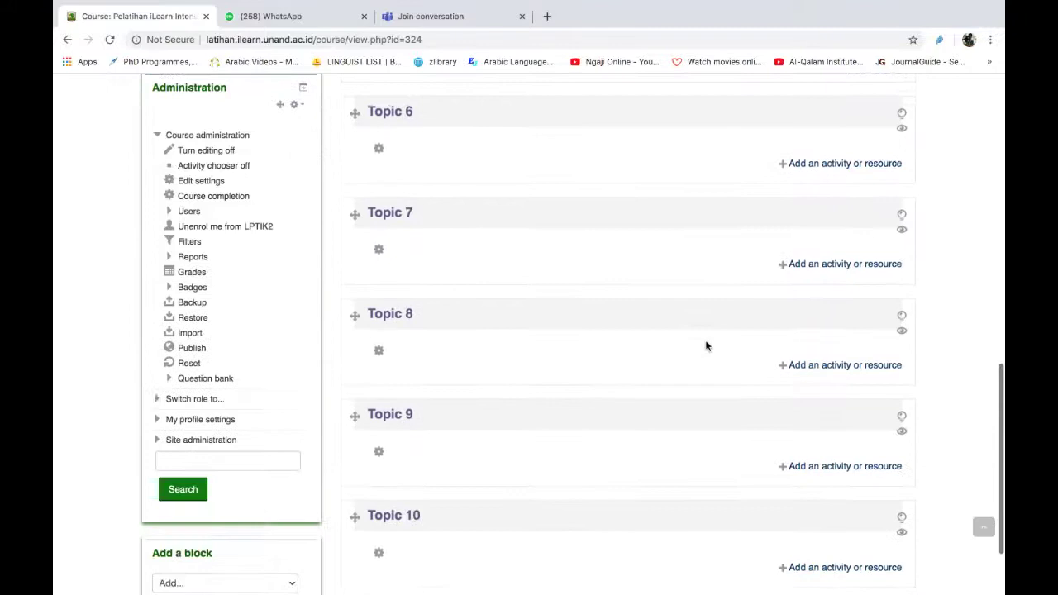
{"action": "left_click", "coordinate": [159, 400]}
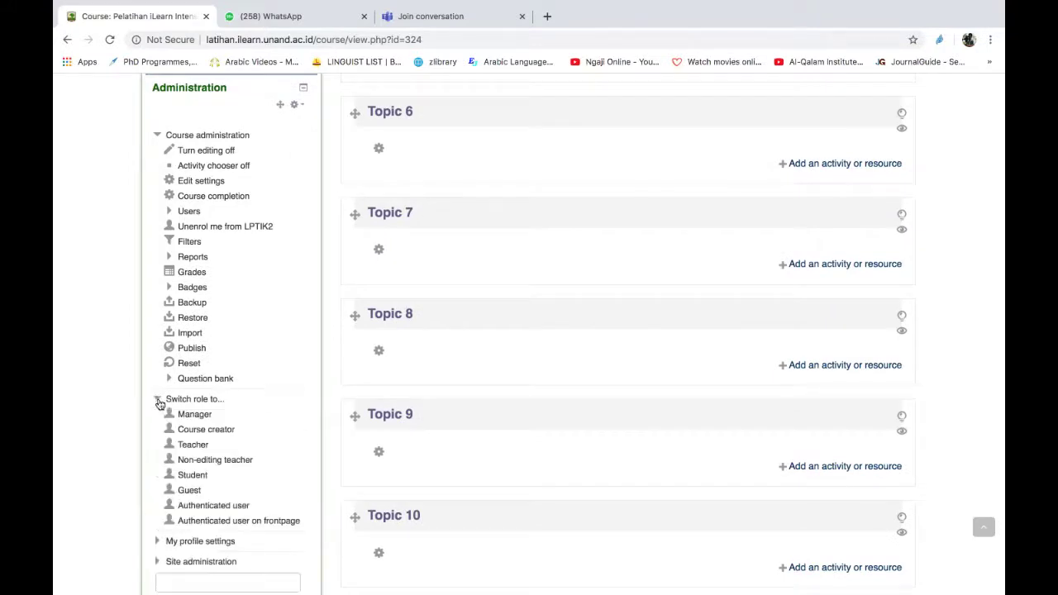
{"action": "left_click", "coordinate": [190, 477]}
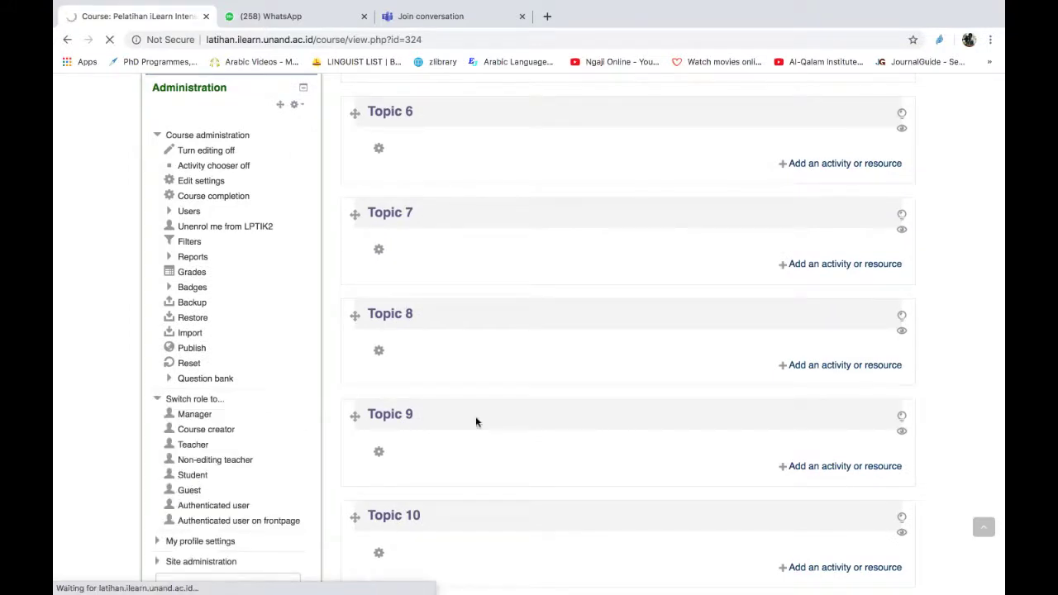
Mark "blended learning-compressed (1)" in Topic 1 as complete, then return to the normal role.
{"action": "scroll", "coordinate": [534, 431], "scroll_direction": "down", "scroll_amount": 2}
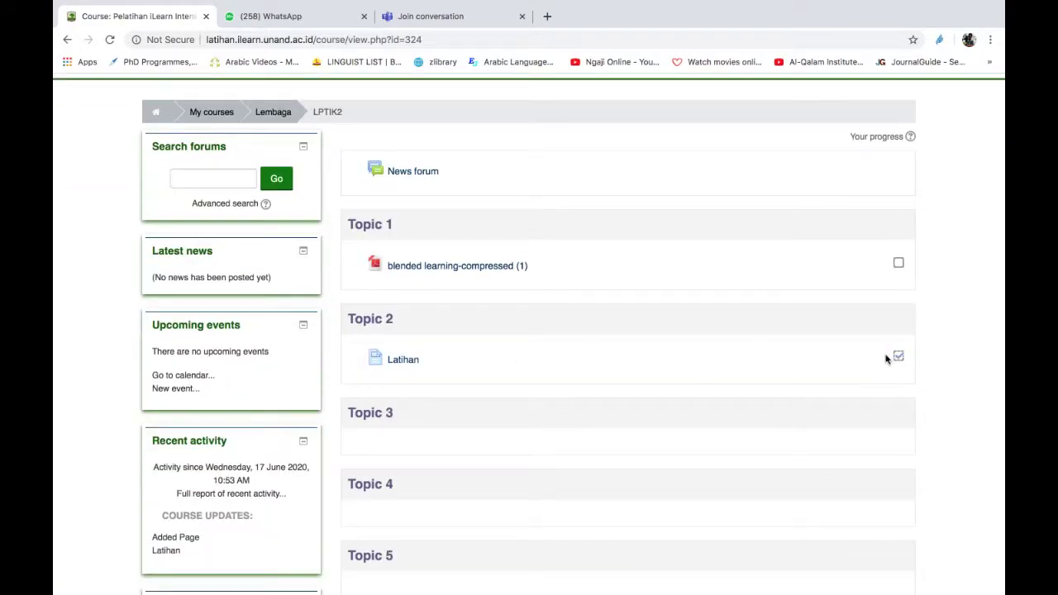
{"action": "left_click", "coordinate": [898, 264]}
{"action": "scroll", "coordinate": [882, 359], "scroll_direction": "down", "scroll_amount": 5}
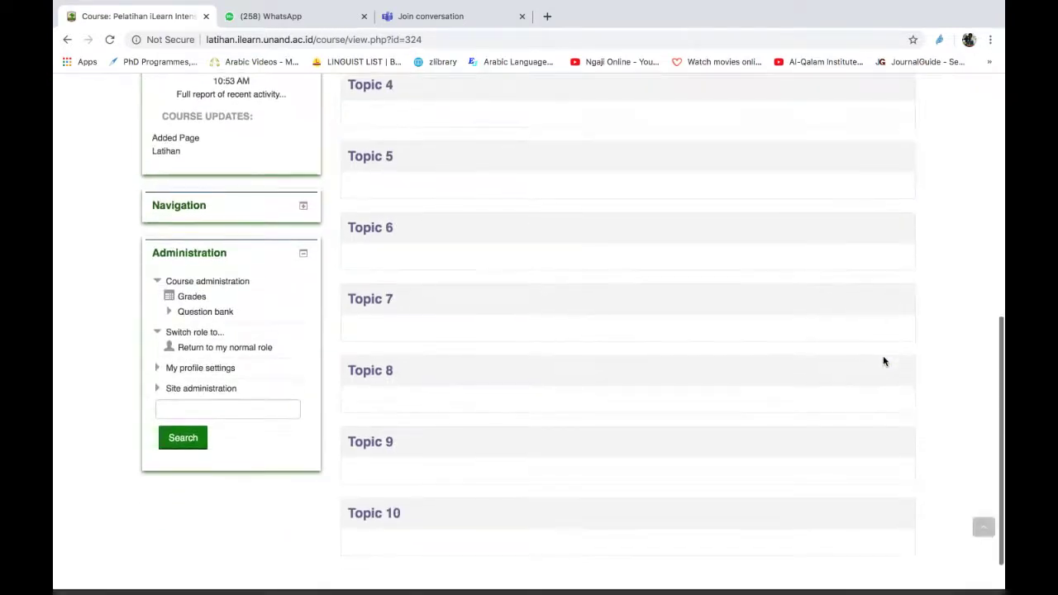
{"action": "left_click", "coordinate": [245, 348]}
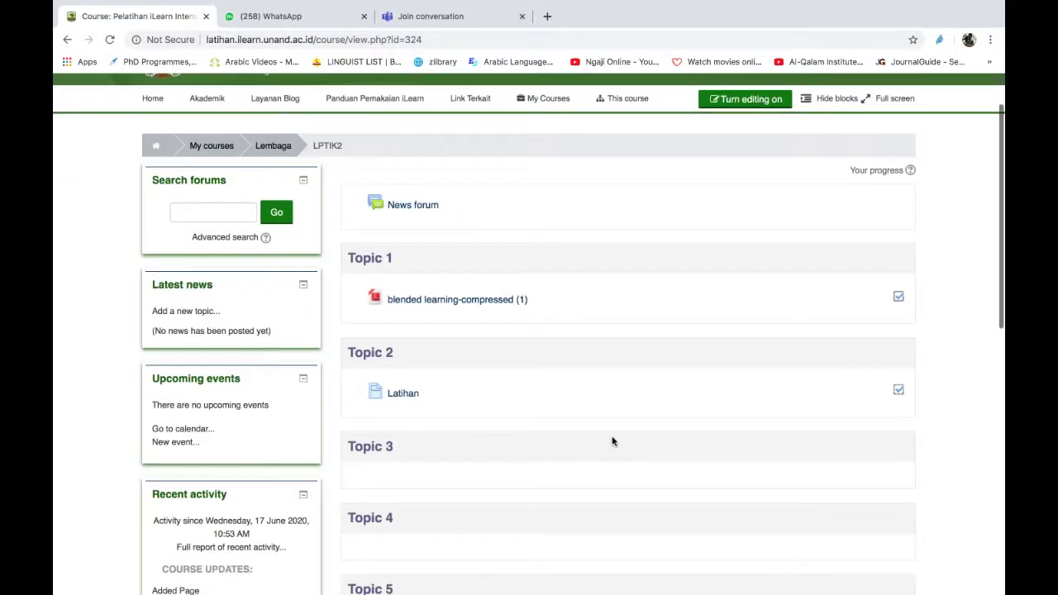
Turn on course editing and open the settings of the Latihan page in Topic 2.
{"action": "left_click", "coordinate": [739, 103]}
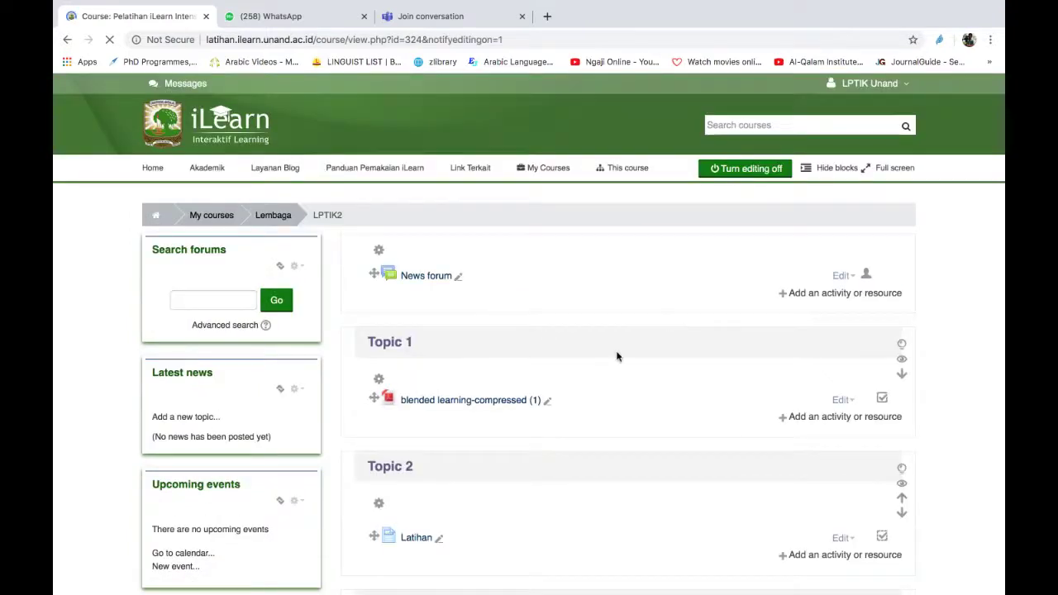
{"action": "scroll", "coordinate": [618, 355], "scroll_direction": "down", "scroll_amount": 1}
{"action": "scroll", "coordinate": [618, 356], "scroll_direction": "down", "scroll_amount": 1}
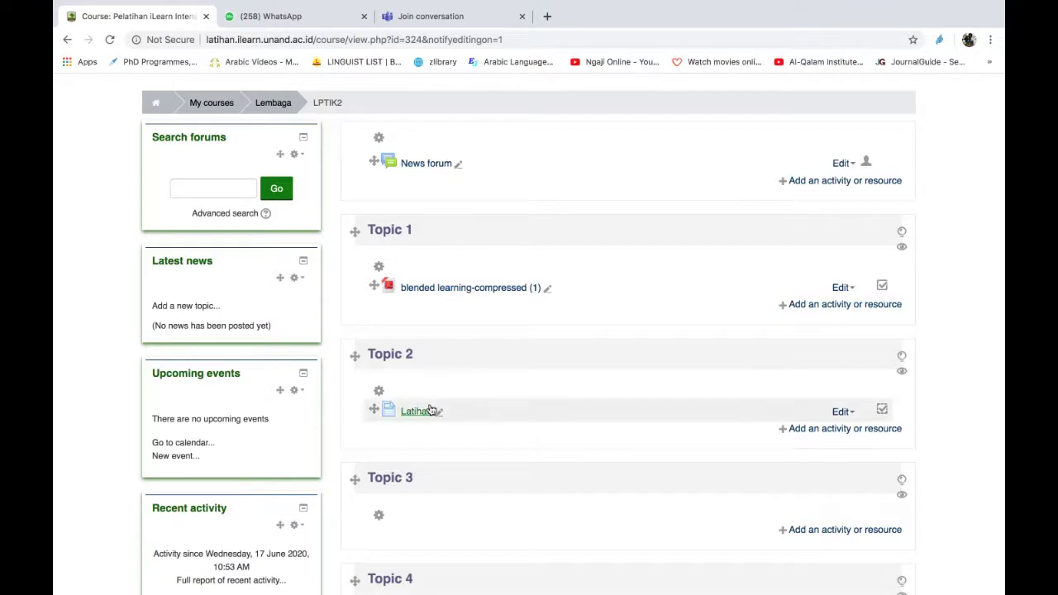
{"action": "left_click", "coordinate": [842, 414]}
{"action": "left_click", "coordinate": [835, 430]}
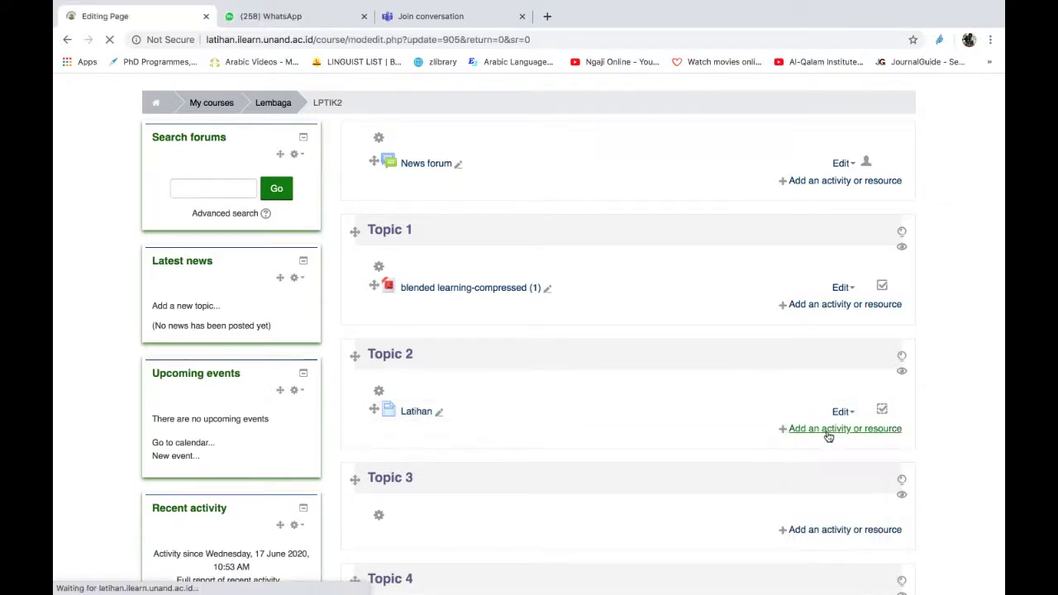
Unlock the completion options in the Latihan page's Activity completion settings.
{"action": "scroll", "coordinate": [694, 368], "scroll_direction": "down", "scroll_amount": 5}
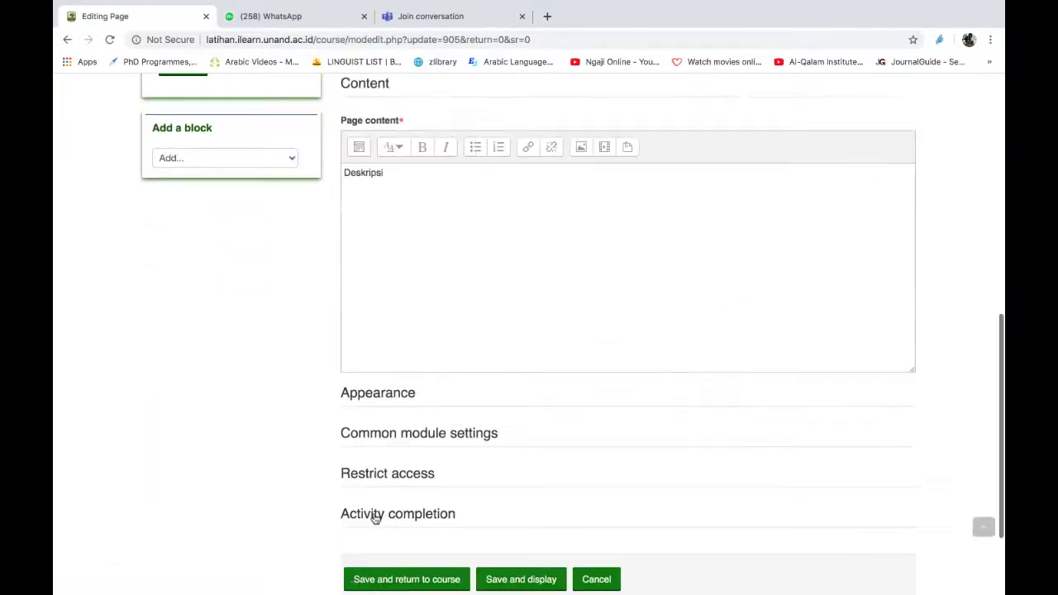
{"action": "left_click", "coordinate": [373, 515]}
{"action": "scroll", "coordinate": [529, 488], "scroll_direction": "down", "scroll_amount": 4}
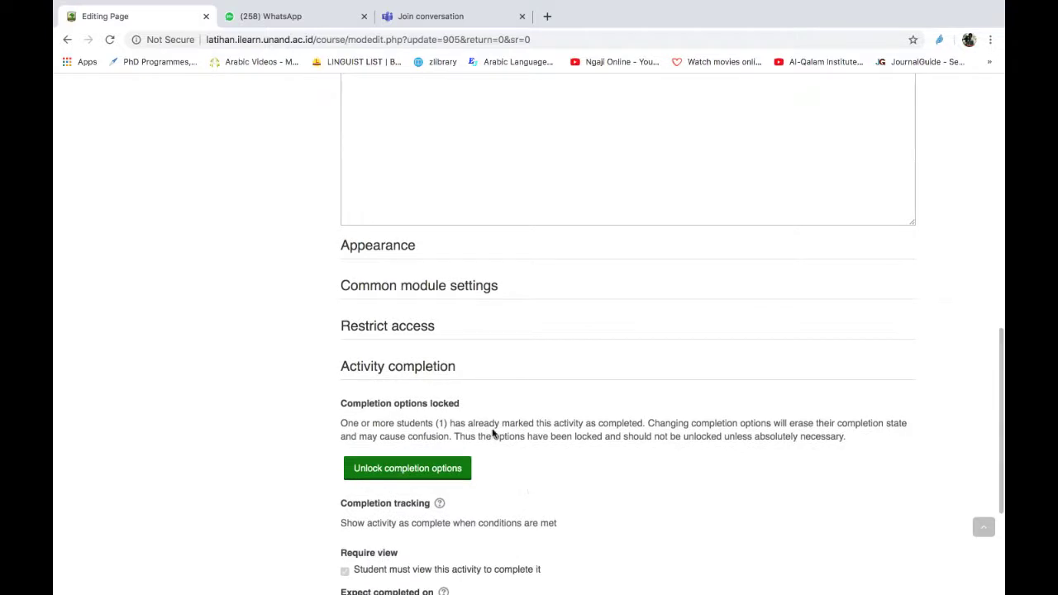
{"action": "scroll", "coordinate": [494, 432], "scroll_direction": "down", "scroll_amount": 3}
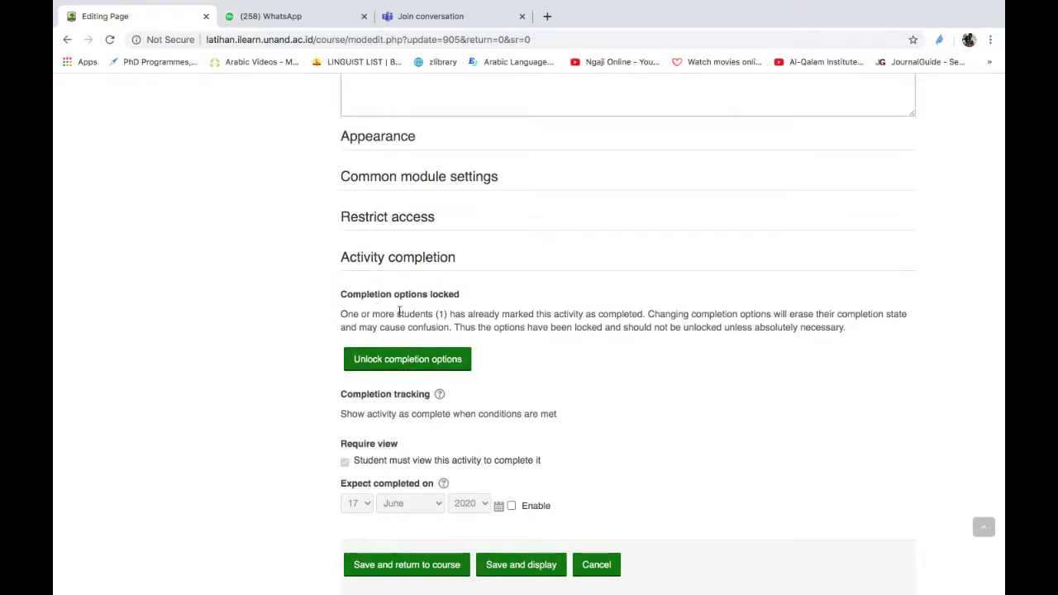
{"action": "left_click", "coordinate": [428, 362]}
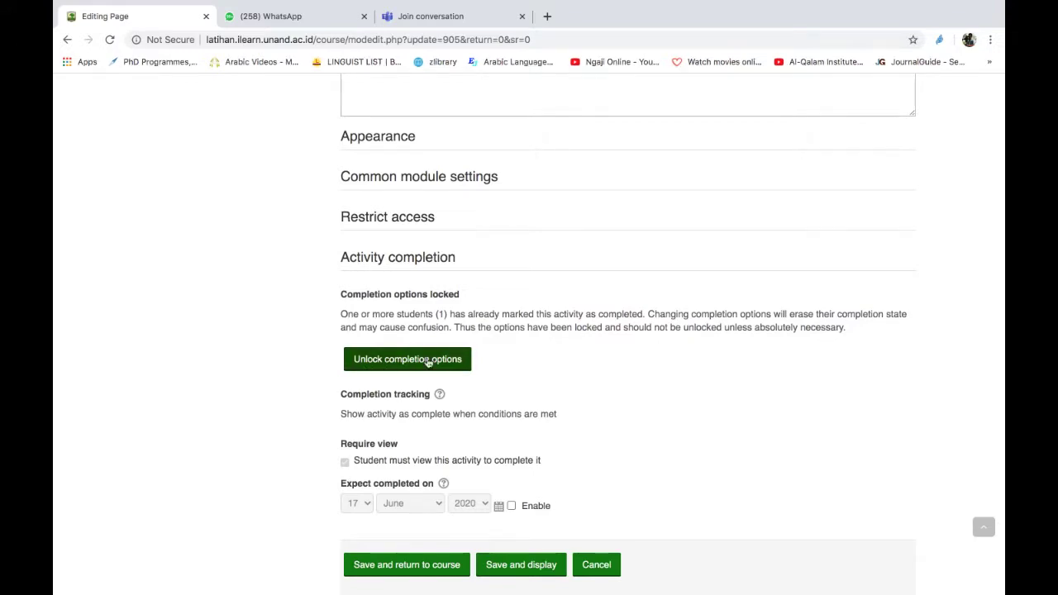
Save the Latihan page with its completion settings as they are and return to the course.
{"action": "scroll", "coordinate": [685, 416], "scroll_direction": "down", "scroll_amount": 6}
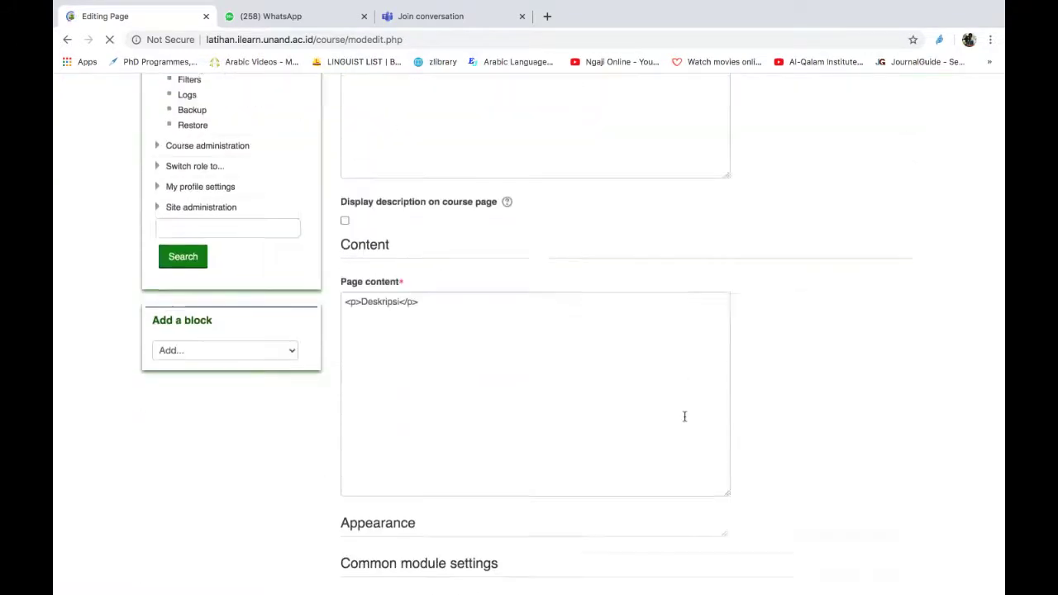
{"action": "scroll", "coordinate": [684, 417], "scroll_direction": "down", "scroll_amount": 4}
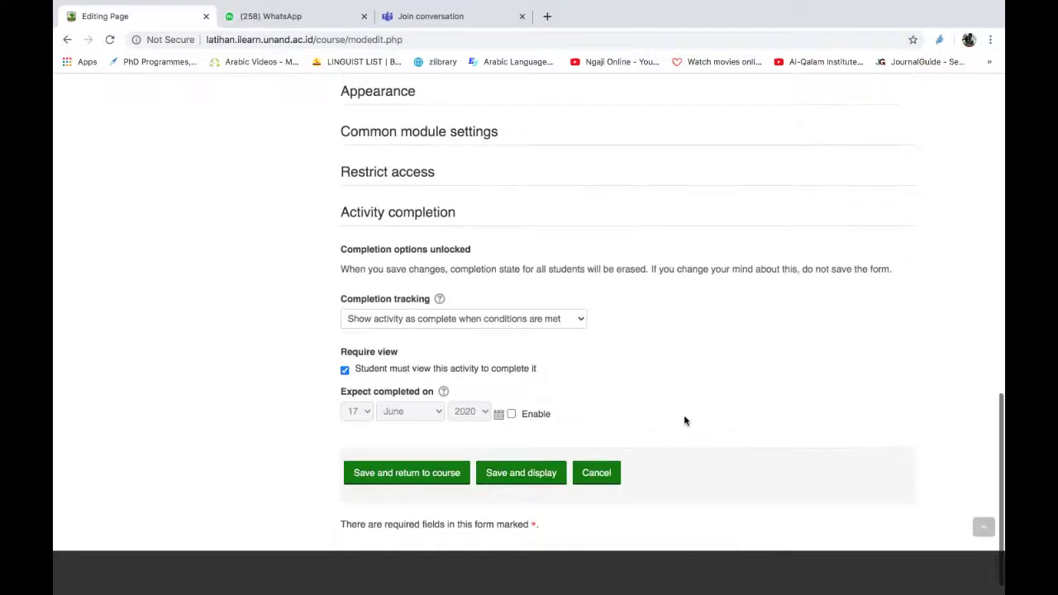
{"action": "left_click", "coordinate": [409, 480]}
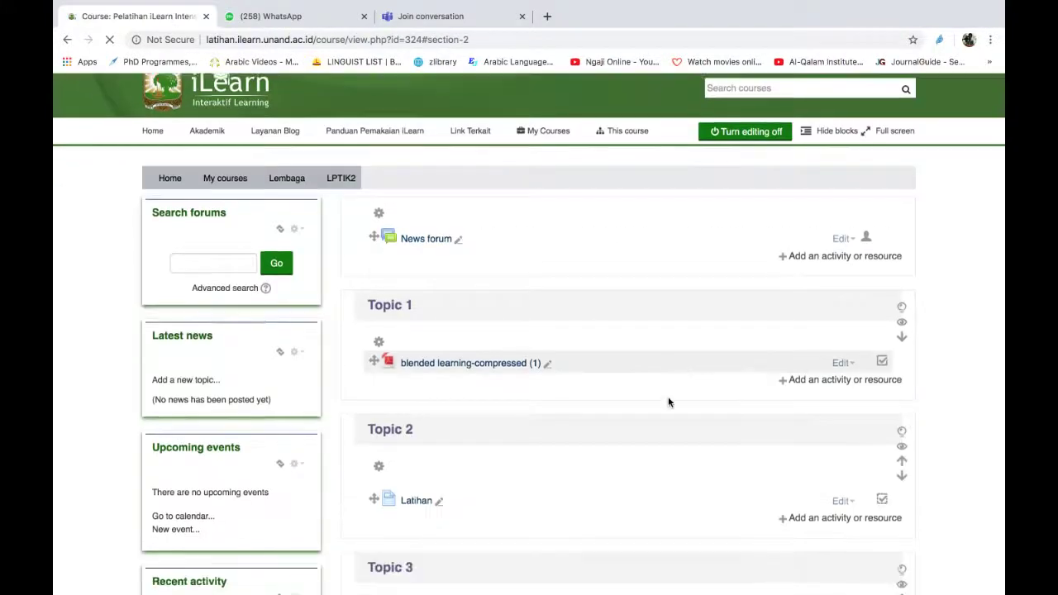
Hide Topic 3 and Topic 4 from students on the course page.
{"action": "scroll", "coordinate": [668, 403], "scroll_direction": "down", "scroll_amount": 3}
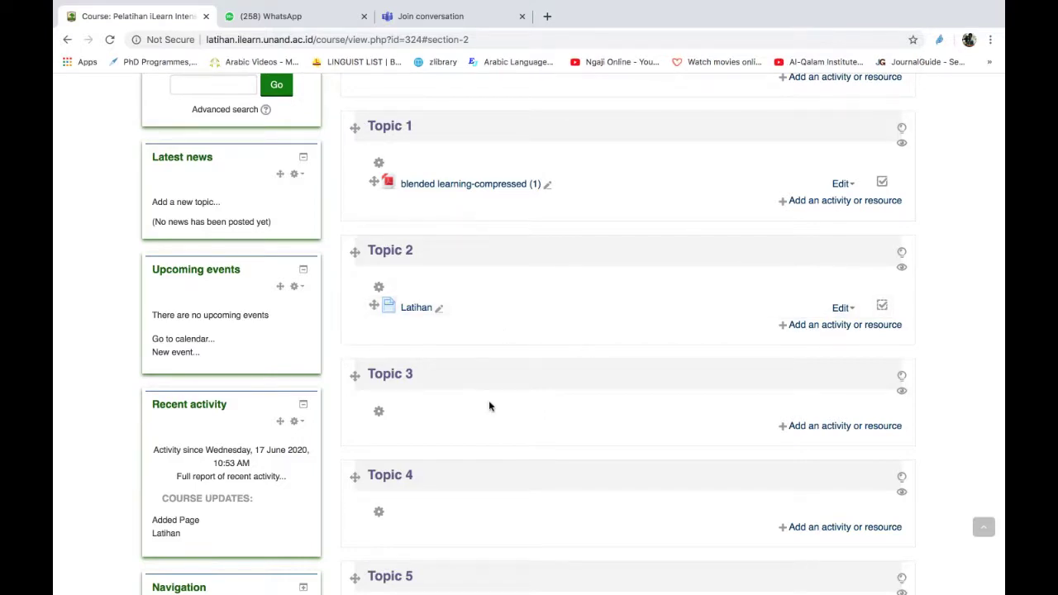
{"action": "scroll", "coordinate": [578, 431], "scroll_direction": "down", "scroll_amount": 4}
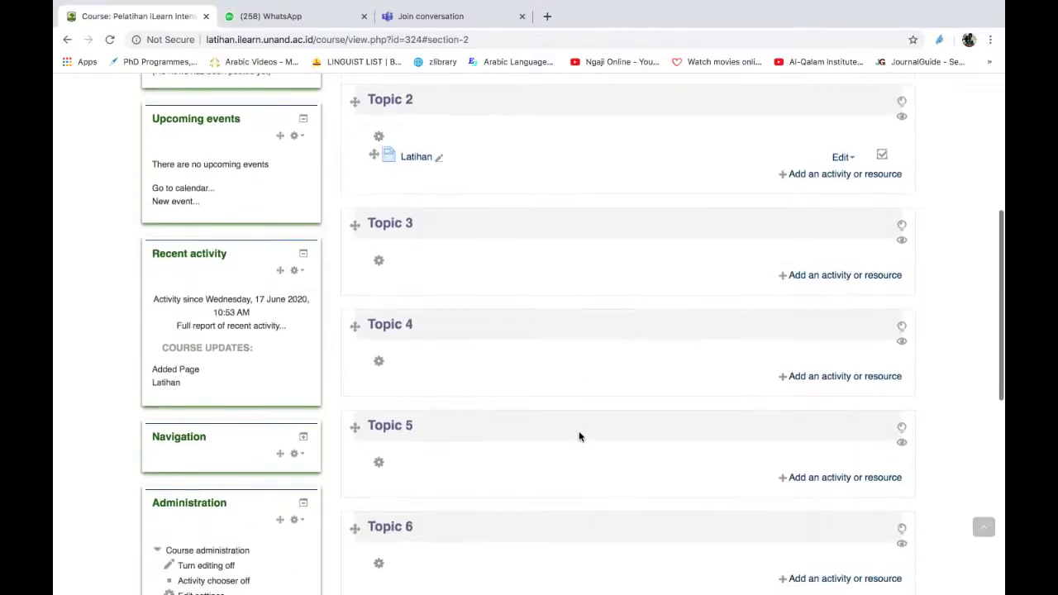
{"action": "scroll", "coordinate": [578, 431], "scroll_direction": "down", "scroll_amount": 4}
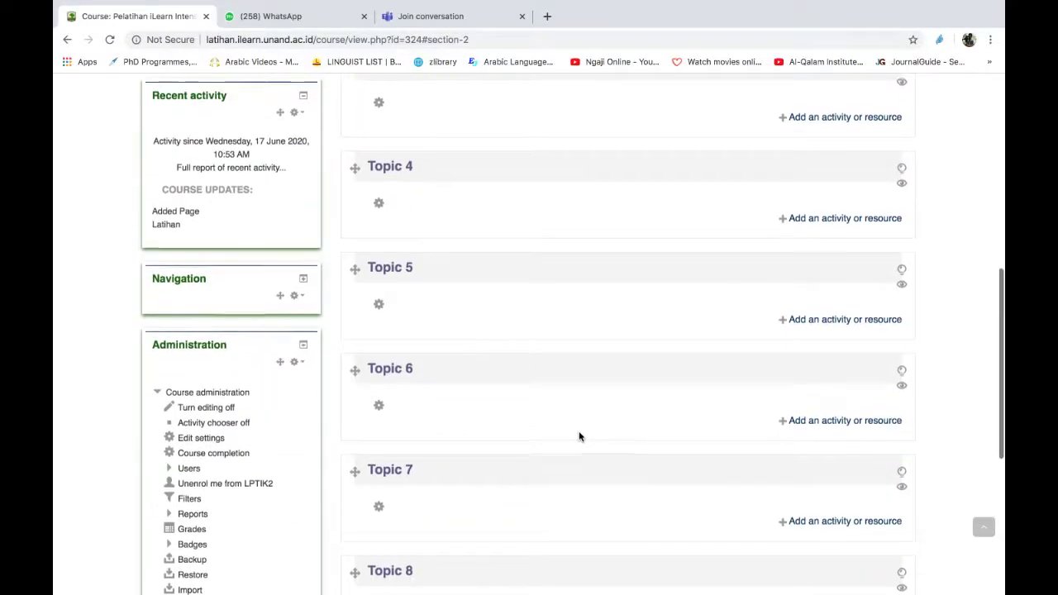
{"action": "scroll", "coordinate": [578, 436], "scroll_direction": "up", "scroll_amount": 7}
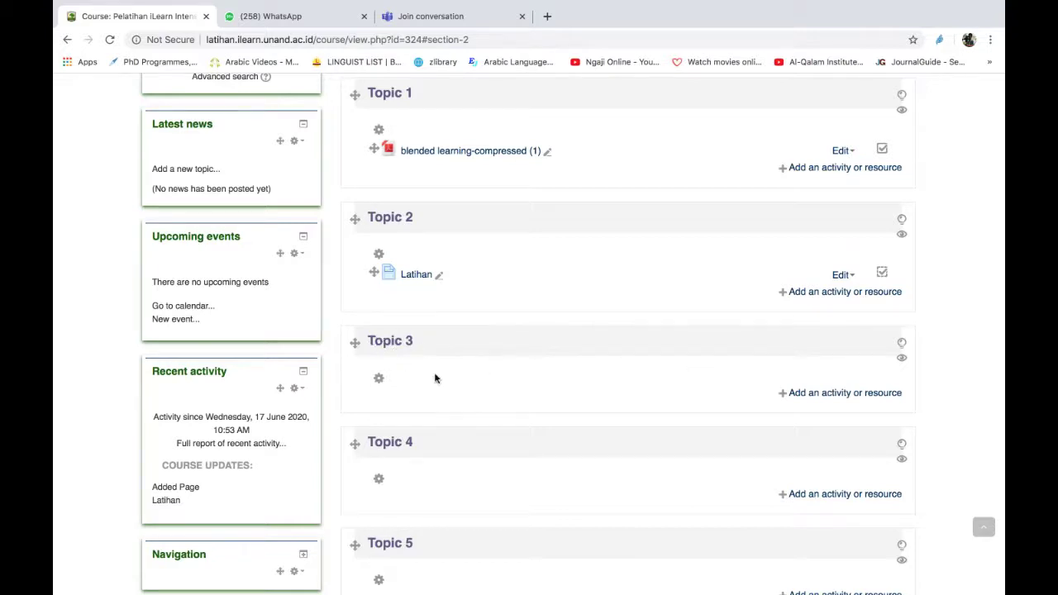
{"action": "left_click", "coordinate": [903, 361]}
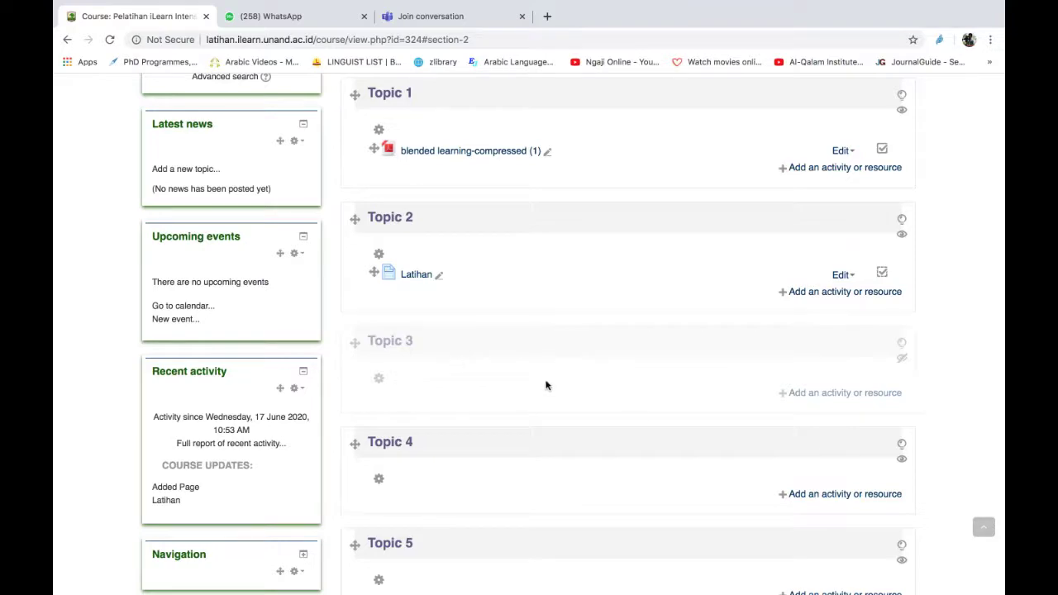
{"action": "left_click", "coordinate": [902, 460]}
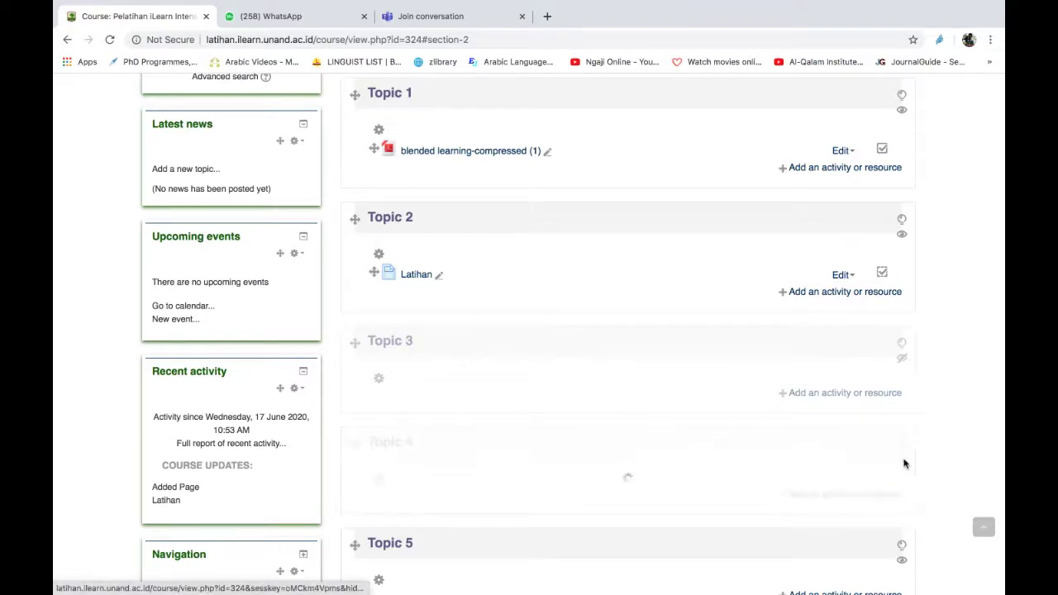
Switch the current role to Student from the course's administration block.
{"action": "scroll", "coordinate": [749, 490], "scroll_direction": "down", "scroll_amount": 10}
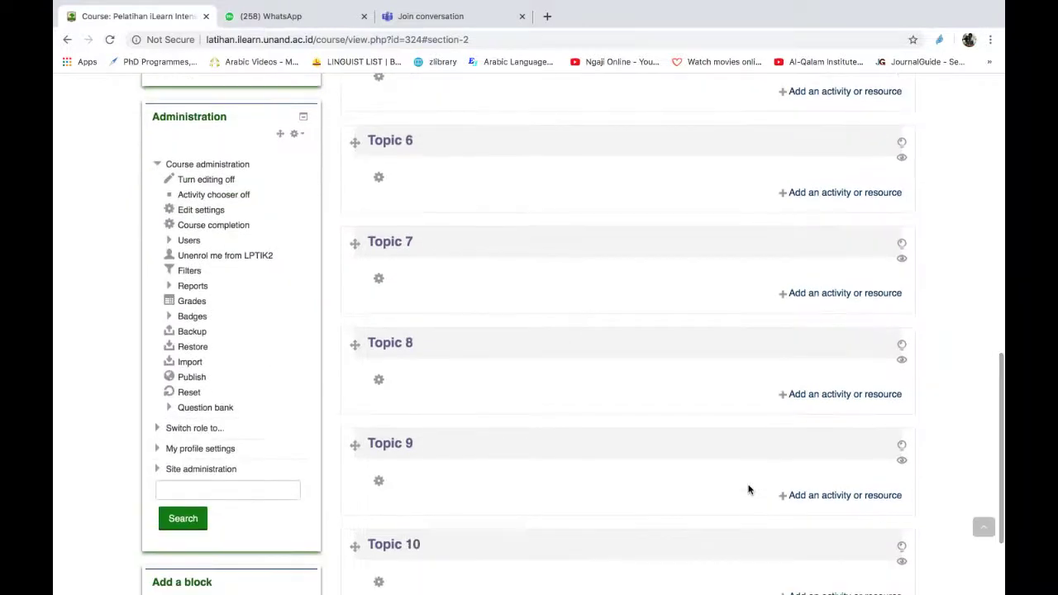
{"action": "scroll", "coordinate": [749, 490], "scroll_direction": "down", "scroll_amount": 3}
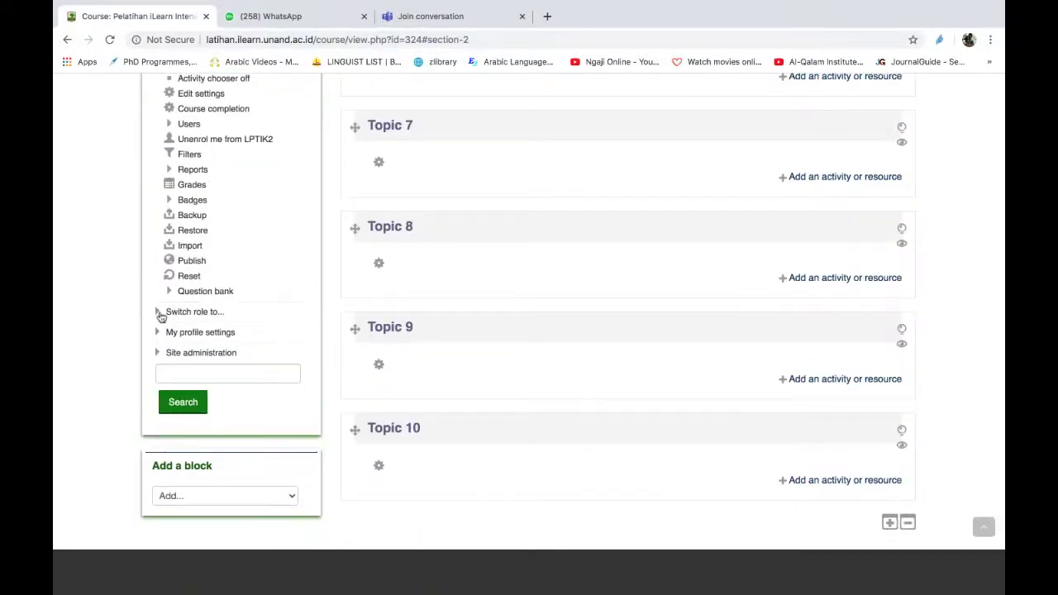
{"action": "left_click", "coordinate": [158, 313]}
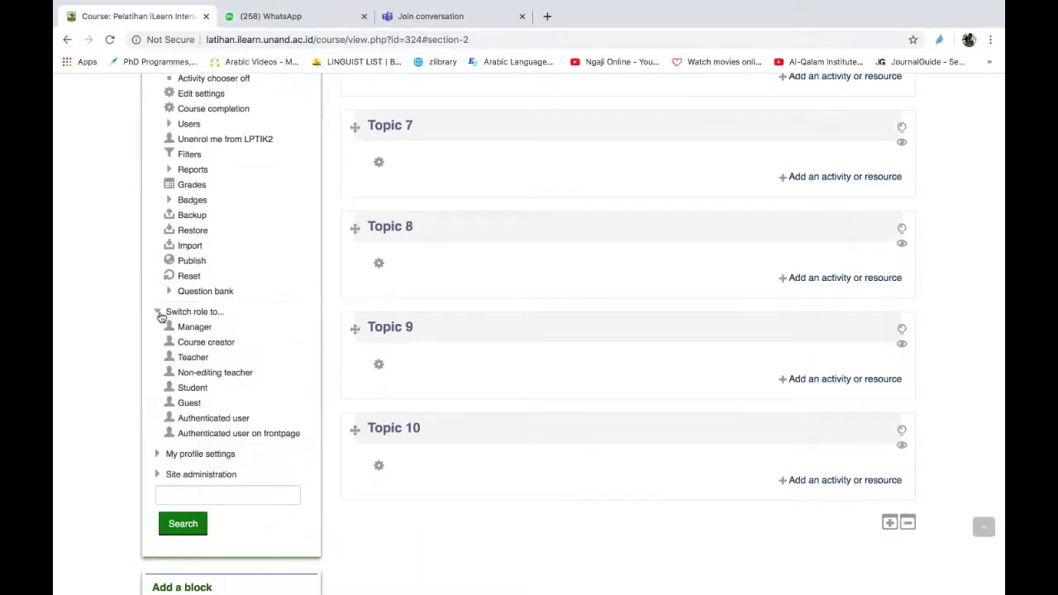
{"action": "left_click", "coordinate": [190, 392]}
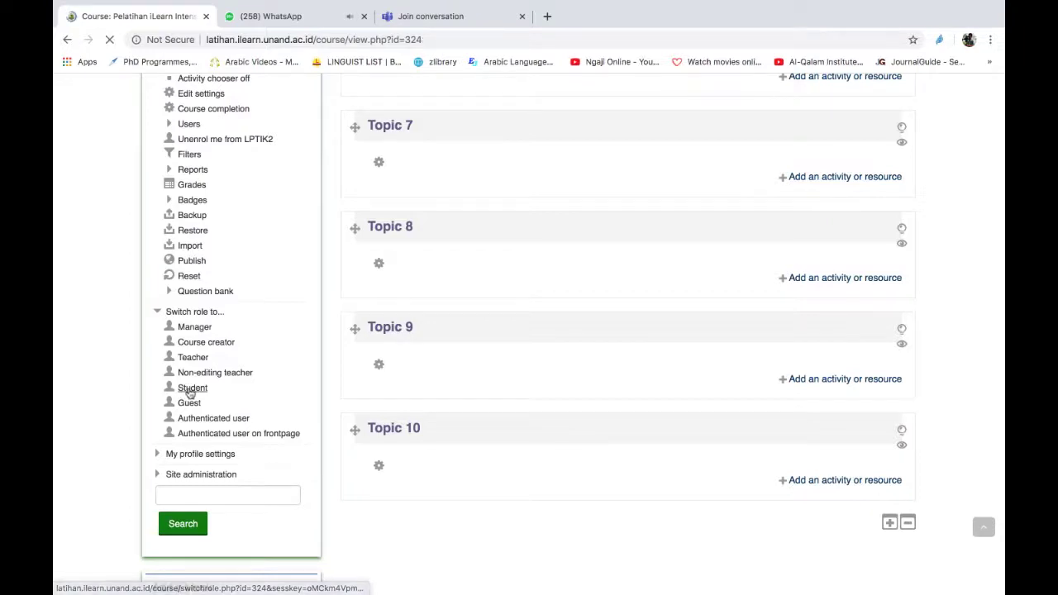
Check the topic list as a student and clear the completion mark of "blended learning-compressed (1)" in Topic 1.
{"action": "scroll", "coordinate": [557, 430], "scroll_direction": "down", "scroll_amount": 3}
{"action": "scroll", "coordinate": [557, 428], "scroll_direction": "down", "scroll_amount": 2}
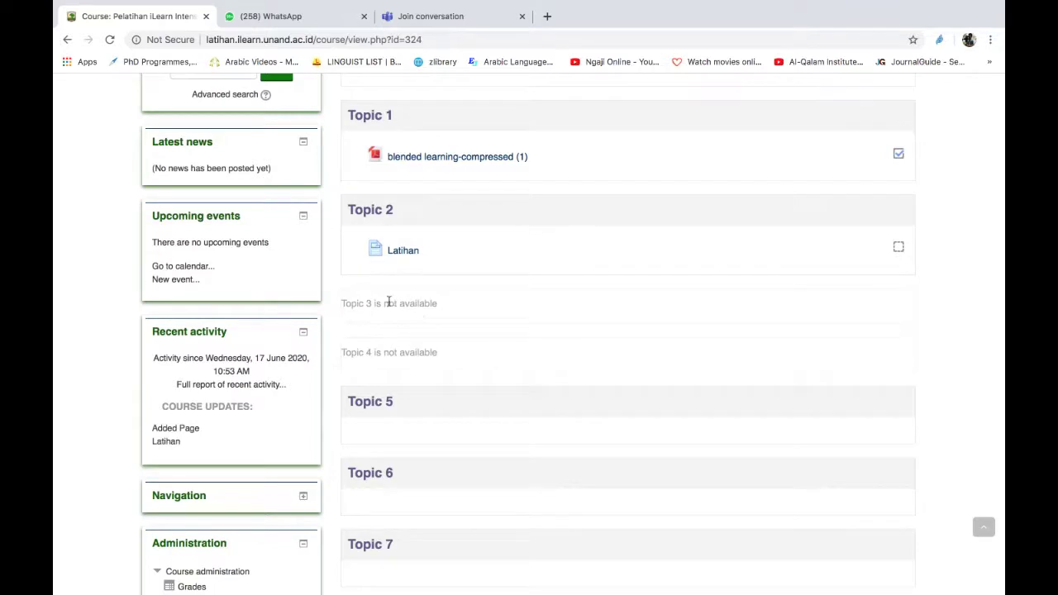
{"action": "scroll", "coordinate": [438, 314], "scroll_direction": "up", "scroll_amount": 2}
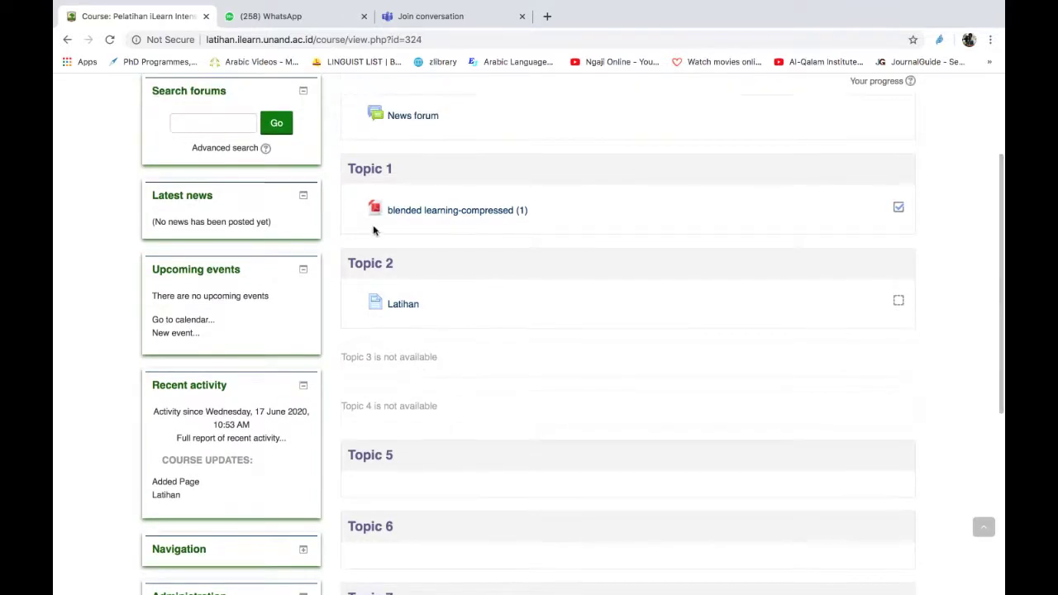
{"action": "scroll", "coordinate": [440, 234], "scroll_direction": "up", "scroll_amount": 1}
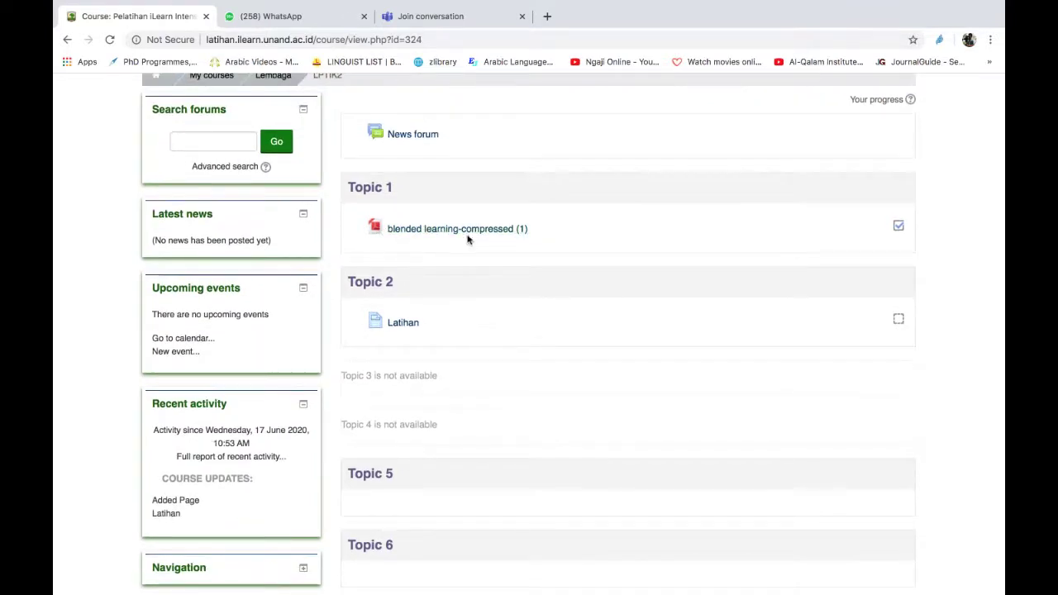
{"action": "left_click", "coordinate": [899, 228]}
View the Latihan page as a student, go back to the course, and try to change its completion checkbox.
{"action": "left_click", "coordinate": [404, 327]}
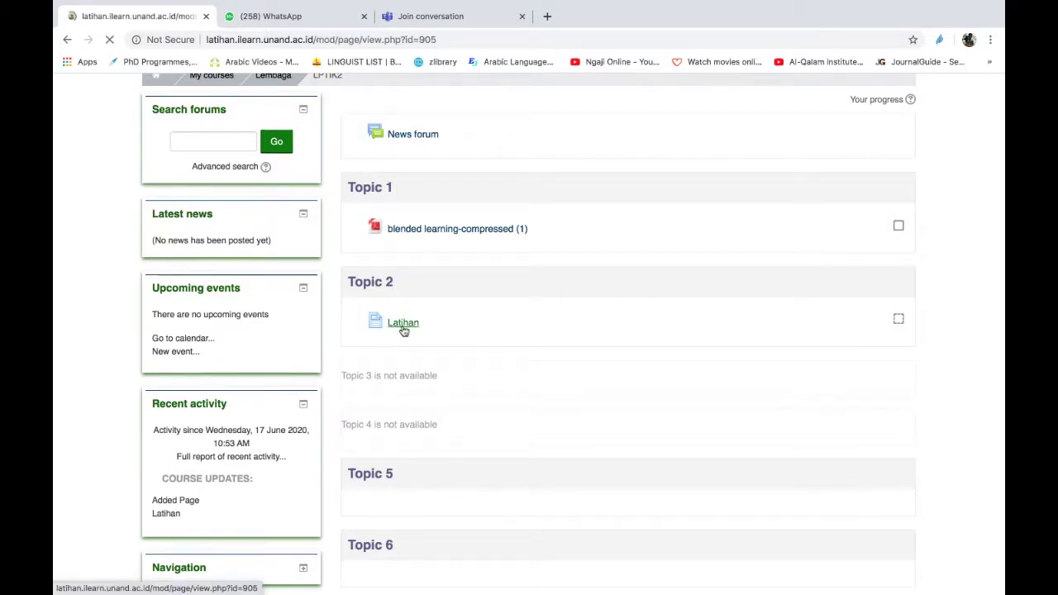
{"action": "left_click", "coordinate": [67, 38]}
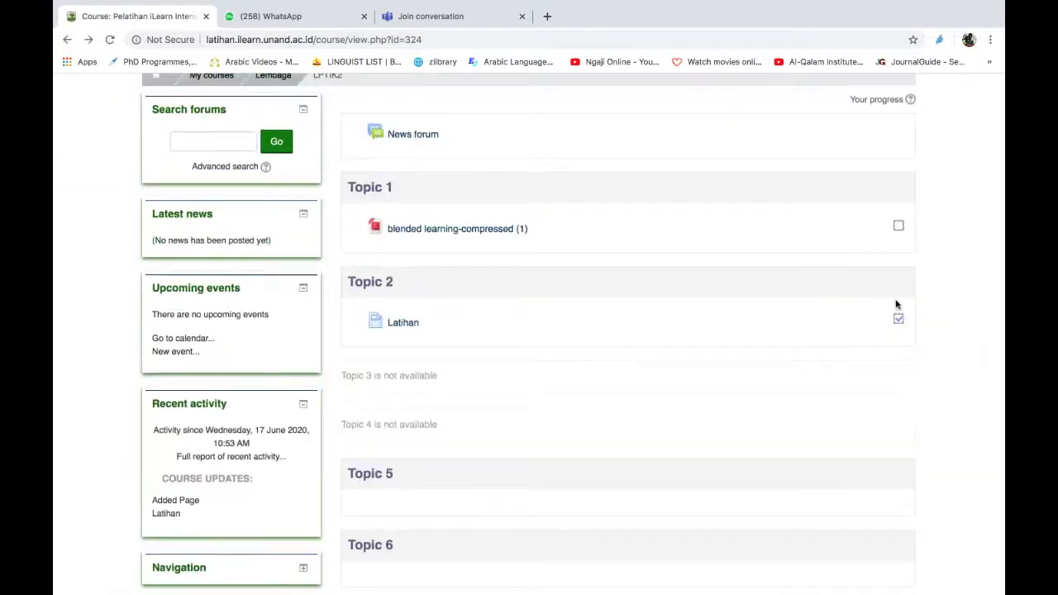
{"action": "left_click", "coordinate": [899, 321]}
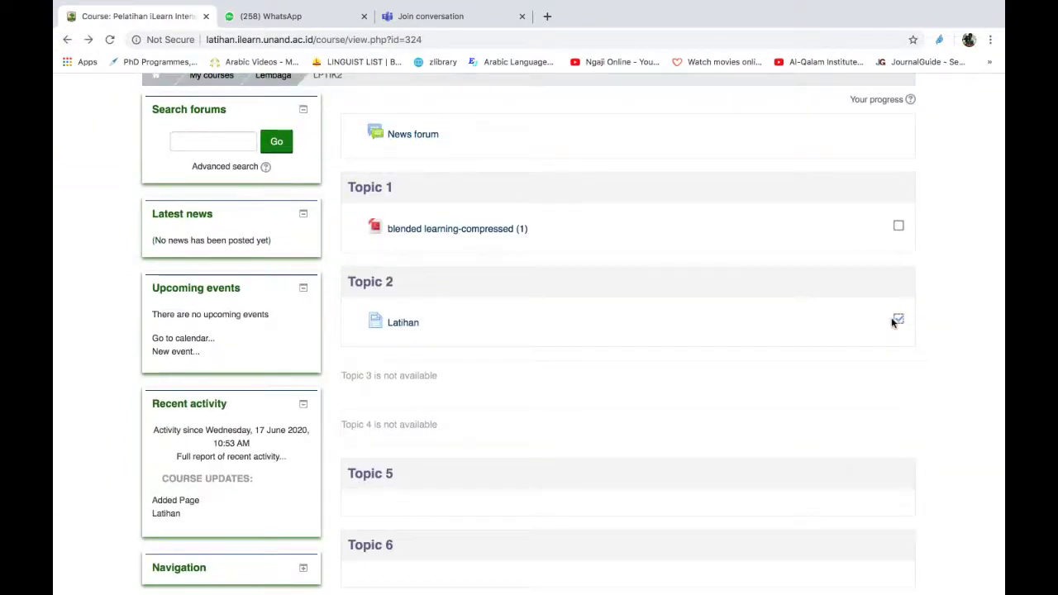
Leave the Student role and return to the normal role.
{"action": "scroll", "coordinate": [891, 324], "scroll_direction": "down", "scroll_amount": 1}
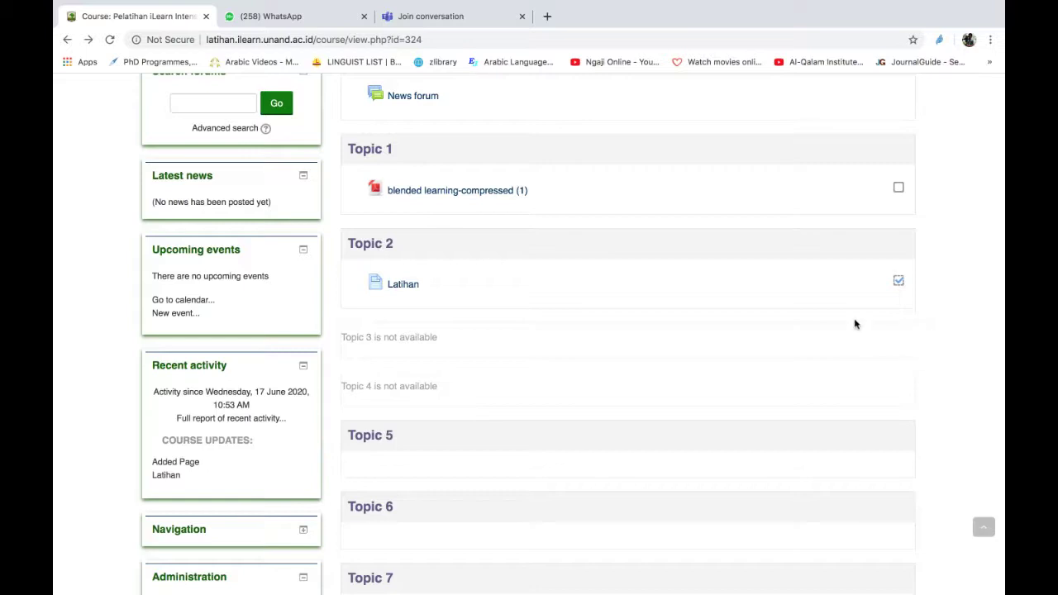
{"action": "scroll", "coordinate": [886, 352], "scroll_direction": "down", "scroll_amount": 3}
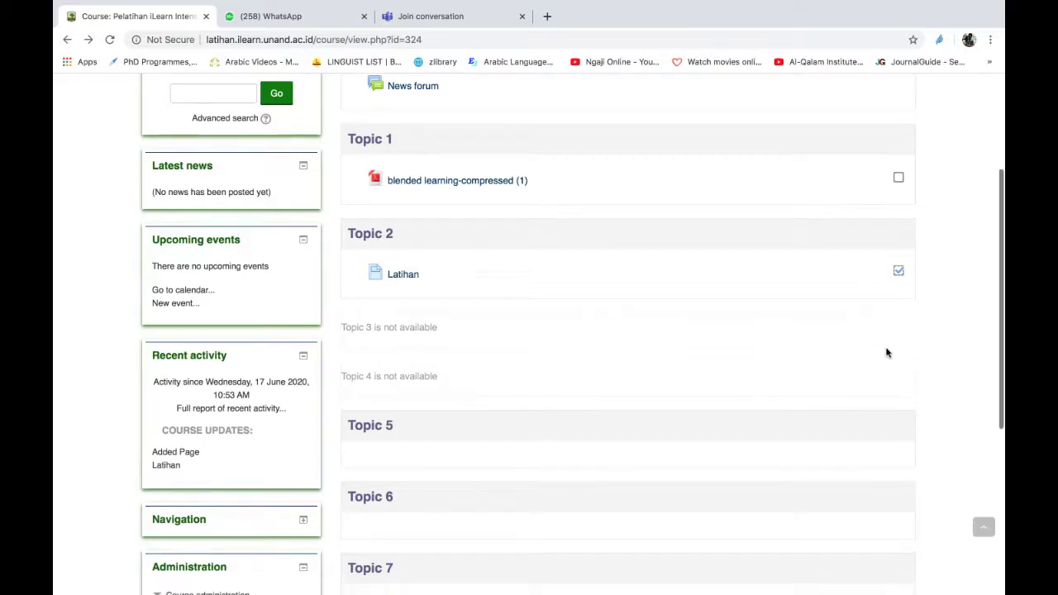
{"action": "scroll", "coordinate": [886, 352], "scroll_direction": "down", "scroll_amount": 6}
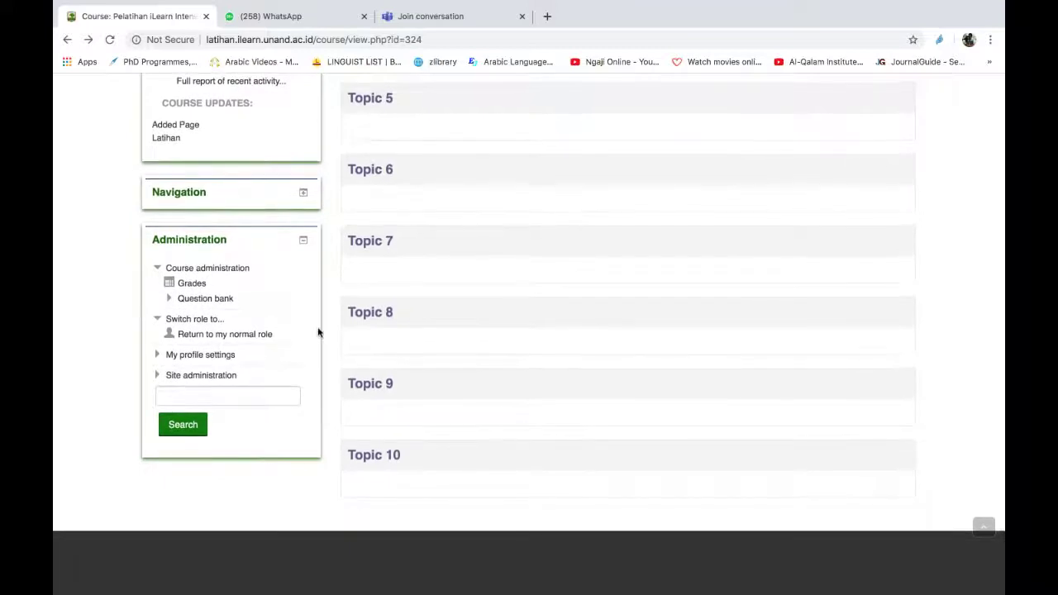
{"action": "left_click", "coordinate": [234, 339]}
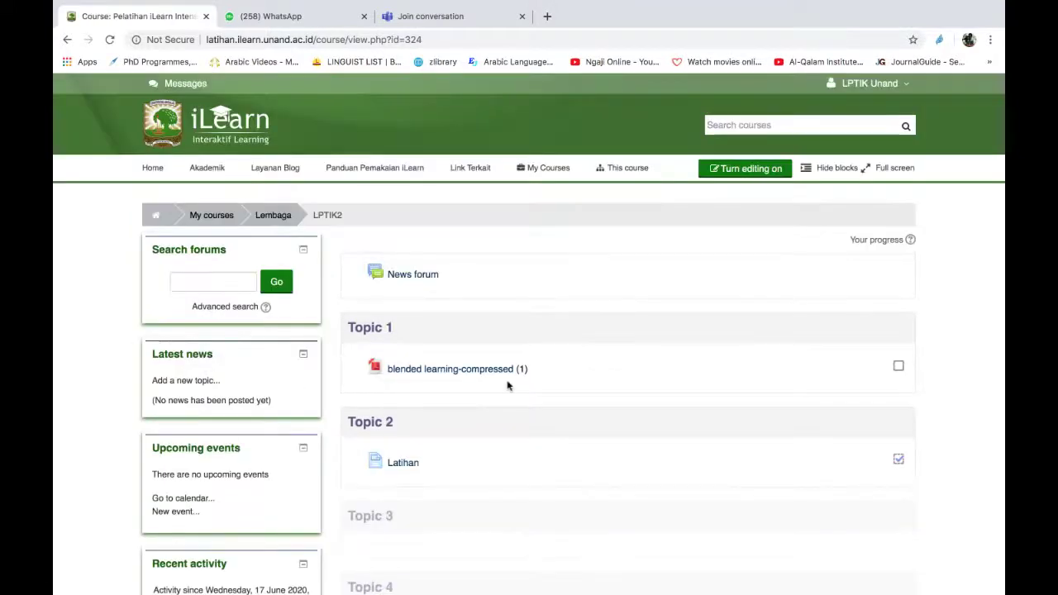
Turn course editing back on and make Topic 3 visible to students again.
{"action": "scroll", "coordinate": [508, 386], "scroll_direction": "down", "scroll_amount": 2}
{"action": "scroll", "coordinate": [507, 386], "scroll_direction": "down", "scroll_amount": 2}
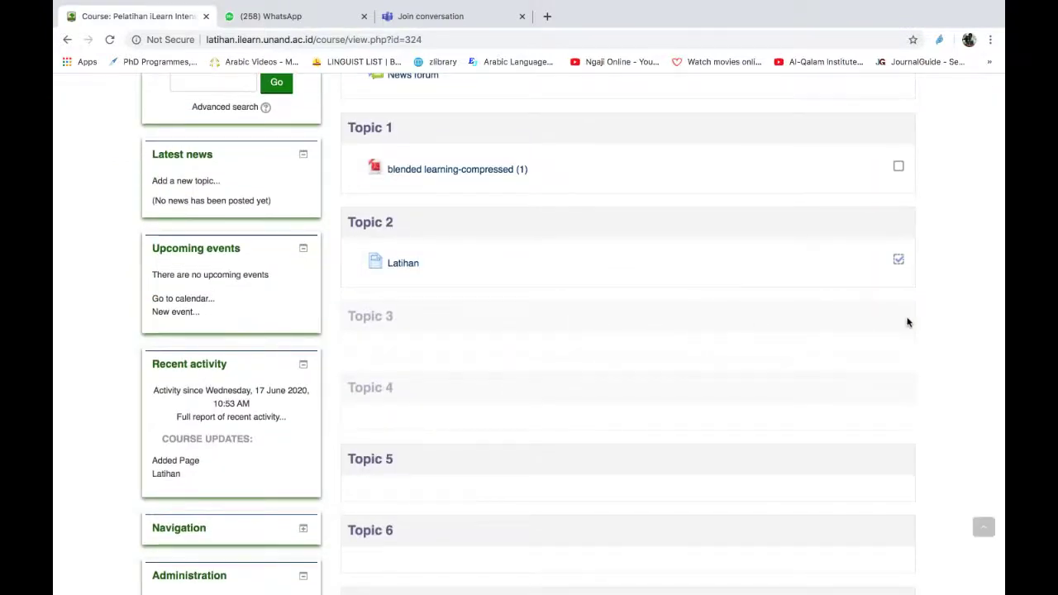
{"action": "scroll", "coordinate": [683, 290], "scroll_direction": "up", "scroll_amount": 4}
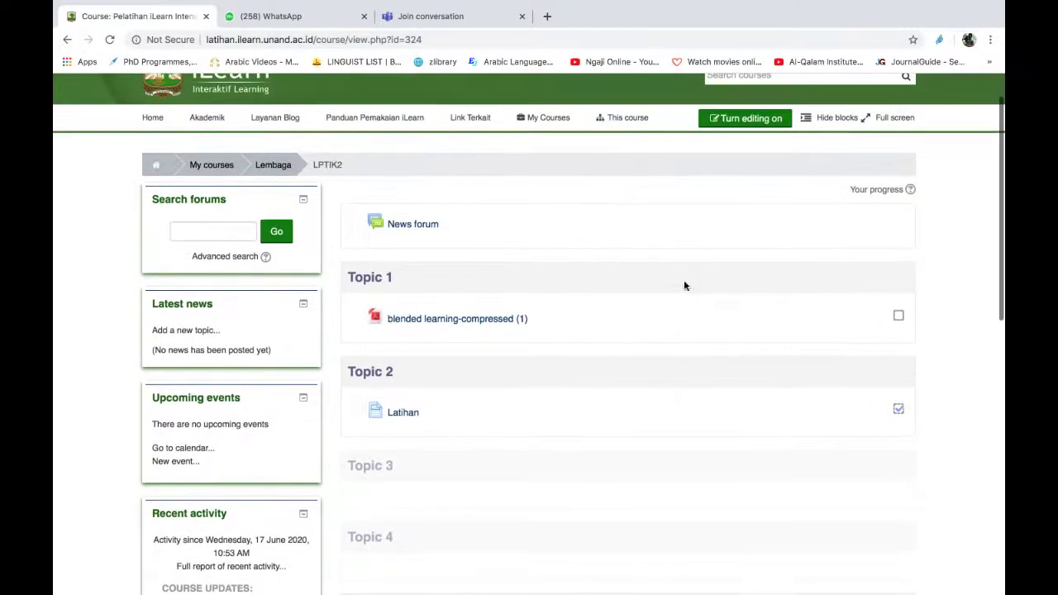
{"action": "left_click", "coordinate": [744, 118]}
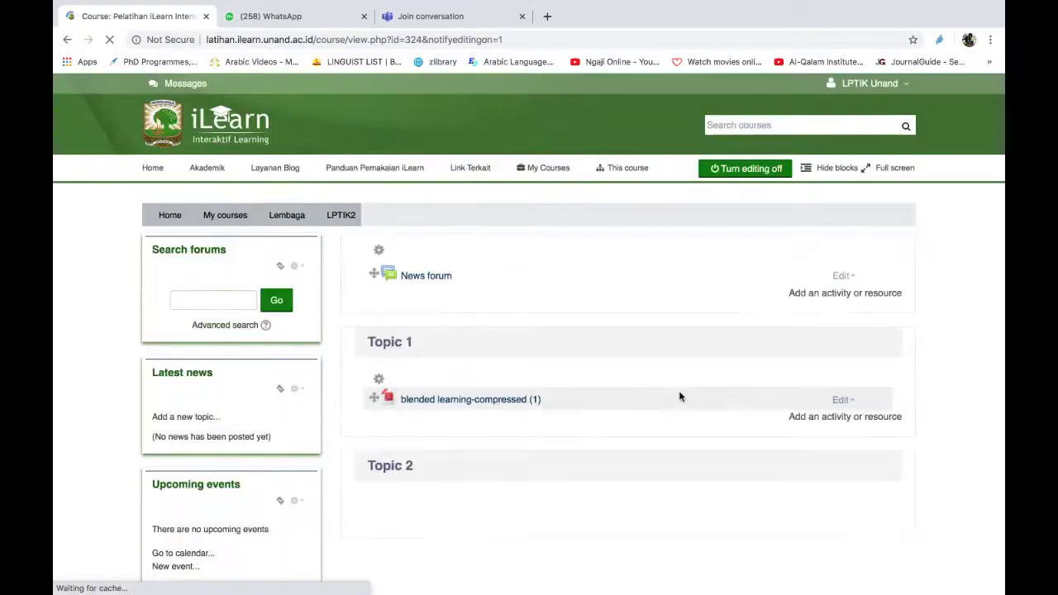
{"action": "scroll", "coordinate": [679, 397], "scroll_direction": "down", "scroll_amount": 3}
{"action": "scroll", "coordinate": [681, 396], "scroll_direction": "down", "scroll_amount": 4}
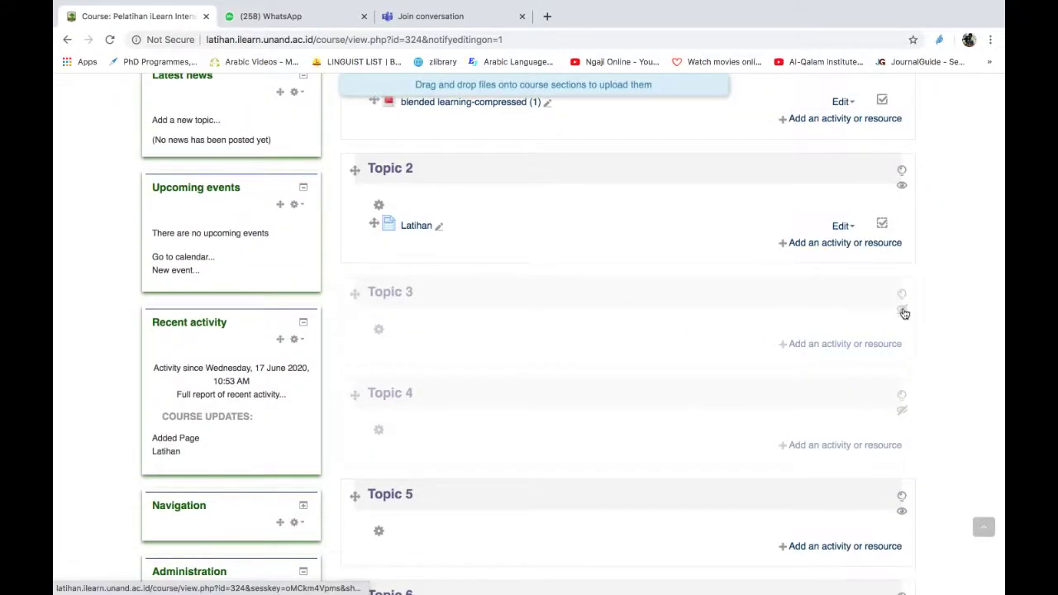
{"action": "left_click", "coordinate": [903, 310]}
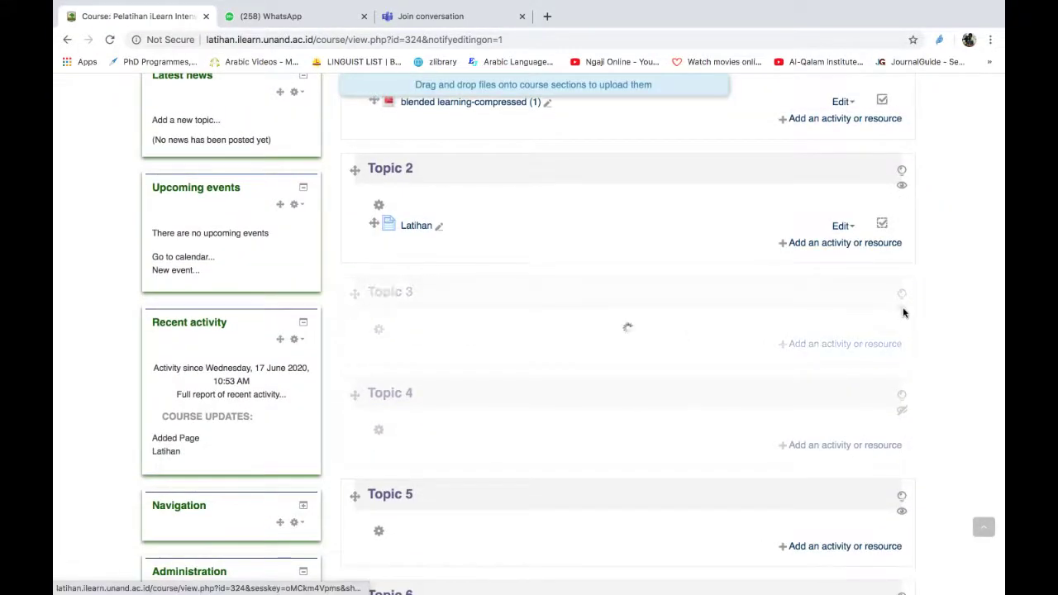
Make Topic 4 visible to students again.
{"action": "left_click", "coordinate": [902, 413]}
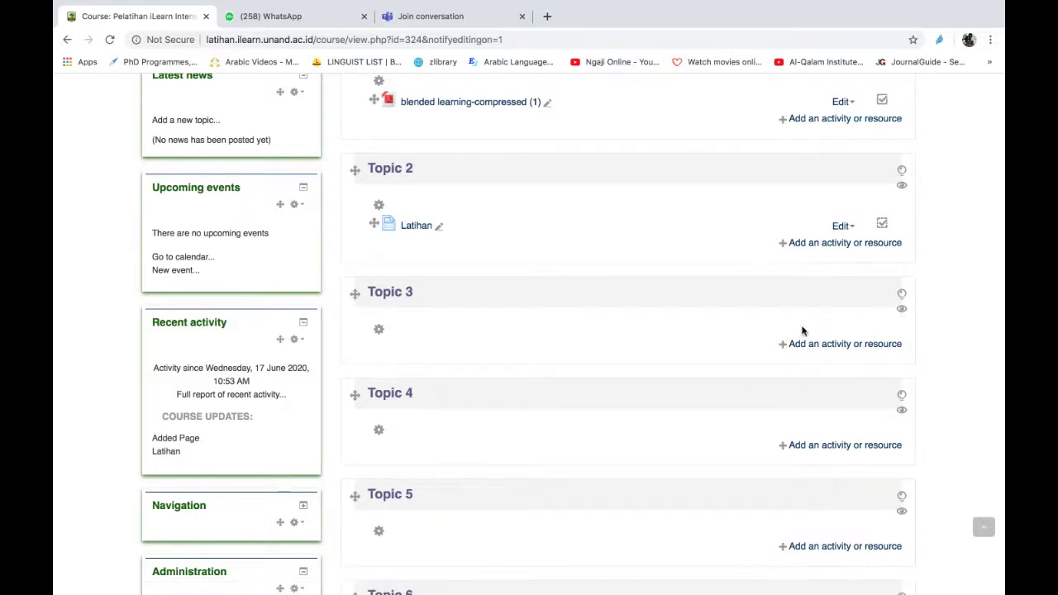
Start adding a new Assignment activity to Topic 3.
{"action": "scroll", "coordinate": [801, 331], "scroll_direction": "down", "scroll_amount": 1}
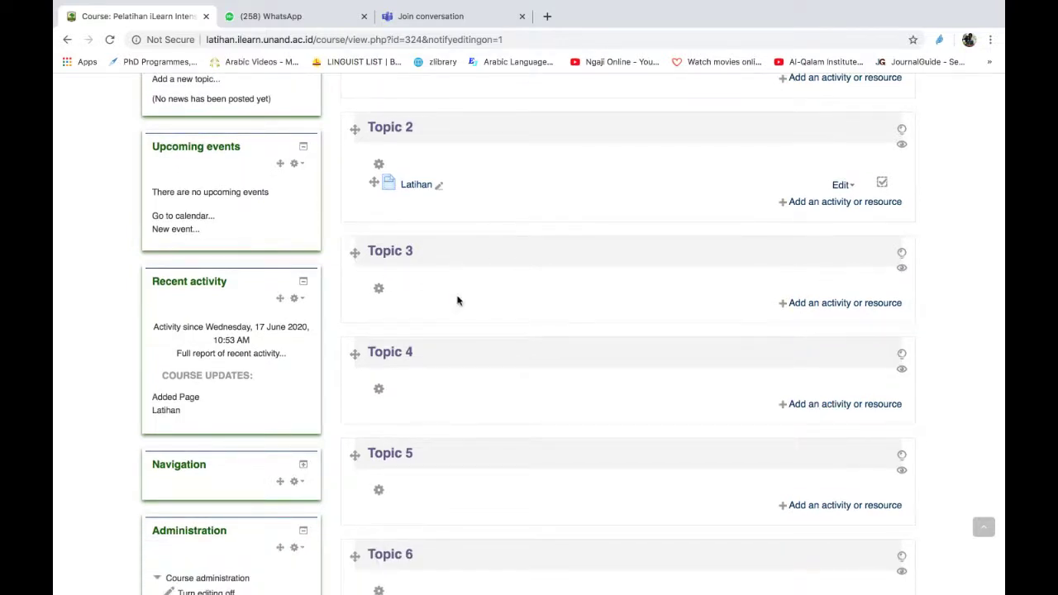
{"action": "left_click", "coordinate": [802, 304]}
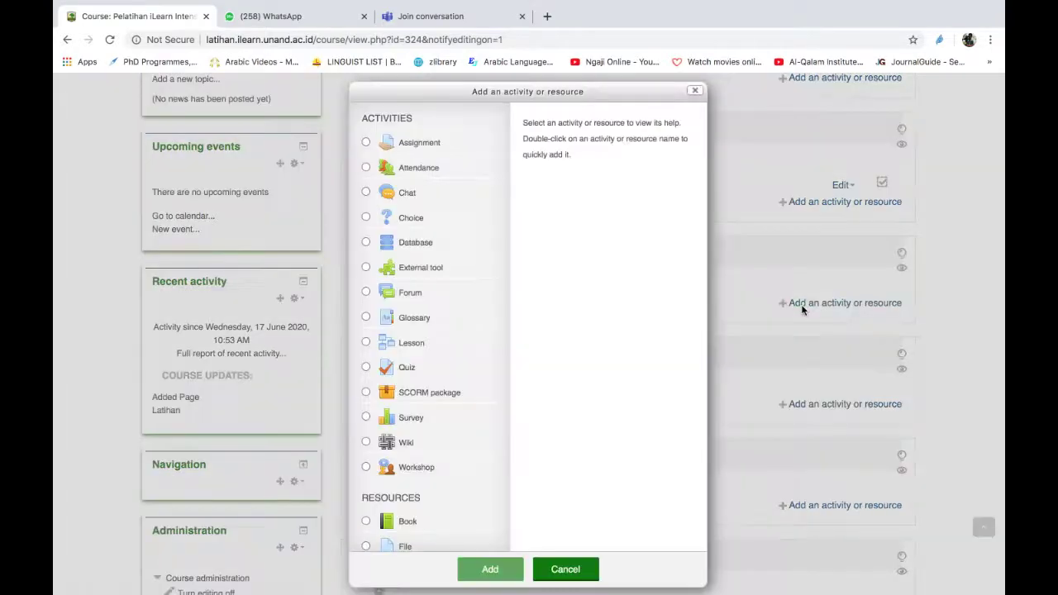
{"action": "scroll", "coordinate": [411, 279], "scroll_direction": "down", "scroll_amount": 1}
{"action": "scroll", "coordinate": [411, 279], "scroll_direction": "down", "scroll_amount": 2}
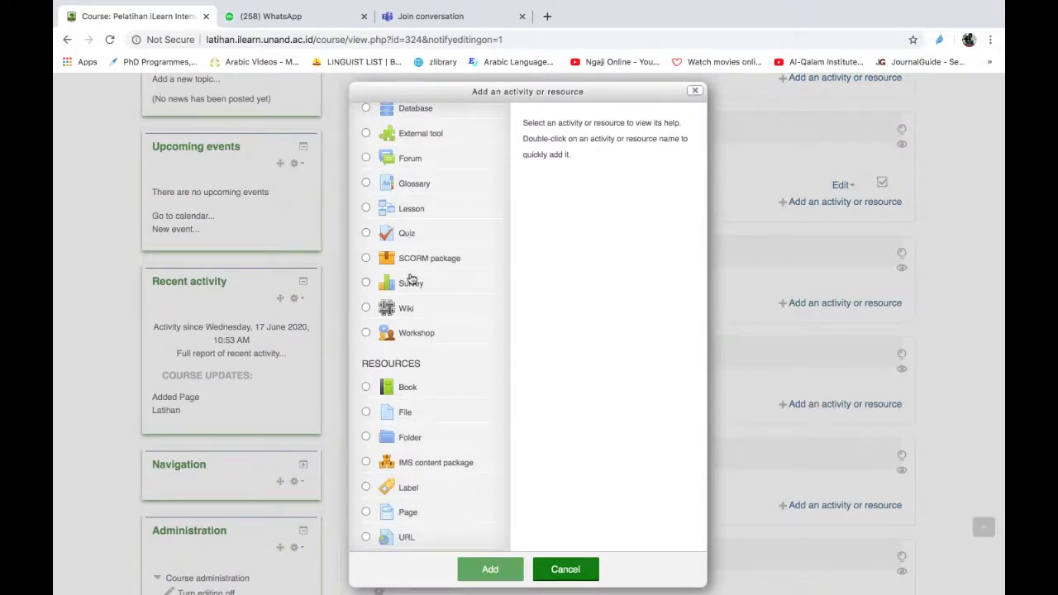
{"action": "scroll", "coordinate": [430, 401], "scroll_direction": "up", "scroll_amount": 3}
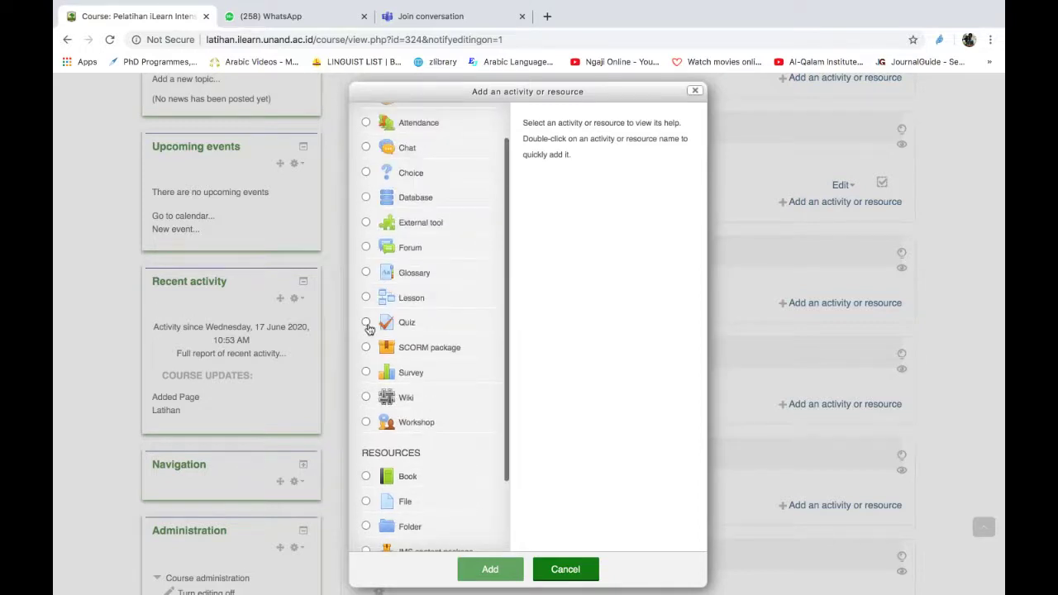
{"action": "left_click", "coordinate": [368, 326]}
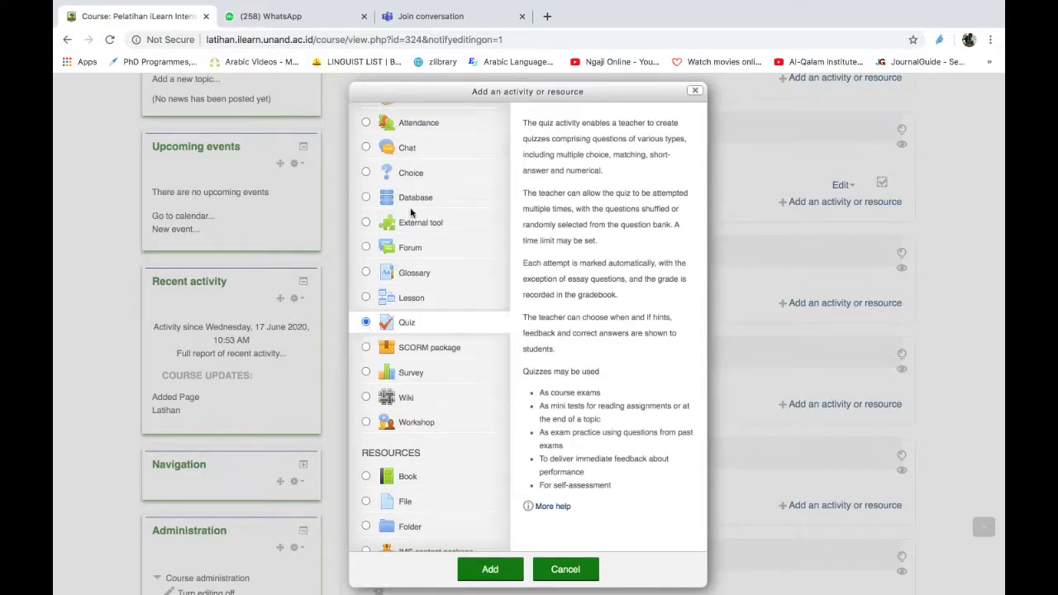
{"action": "scroll", "coordinate": [411, 207], "scroll_direction": "up", "scroll_amount": 2}
{"action": "left_click", "coordinate": [366, 143]}
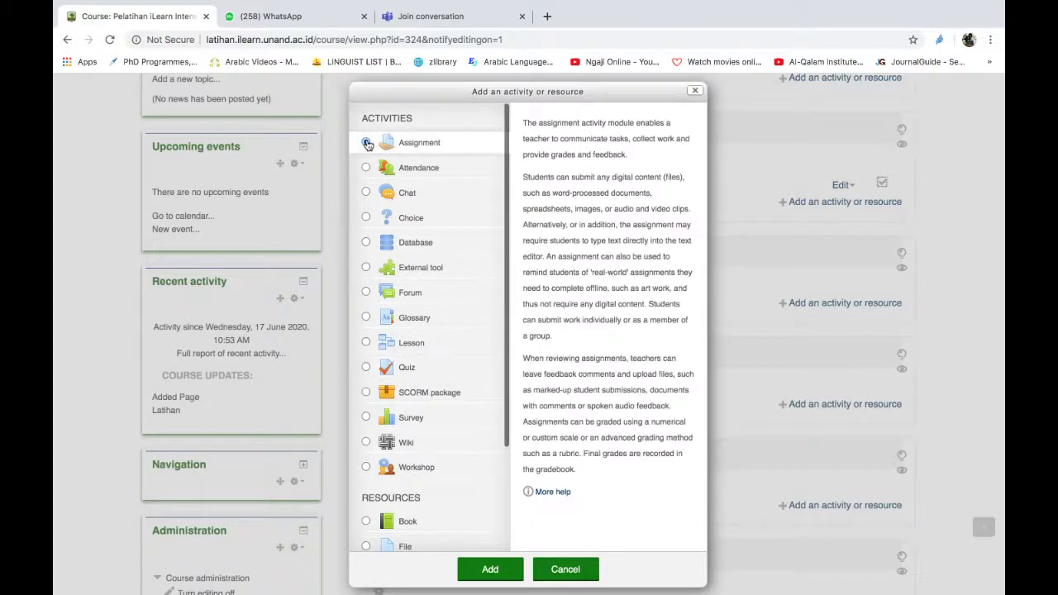
{"action": "left_click", "coordinate": [491, 571]}
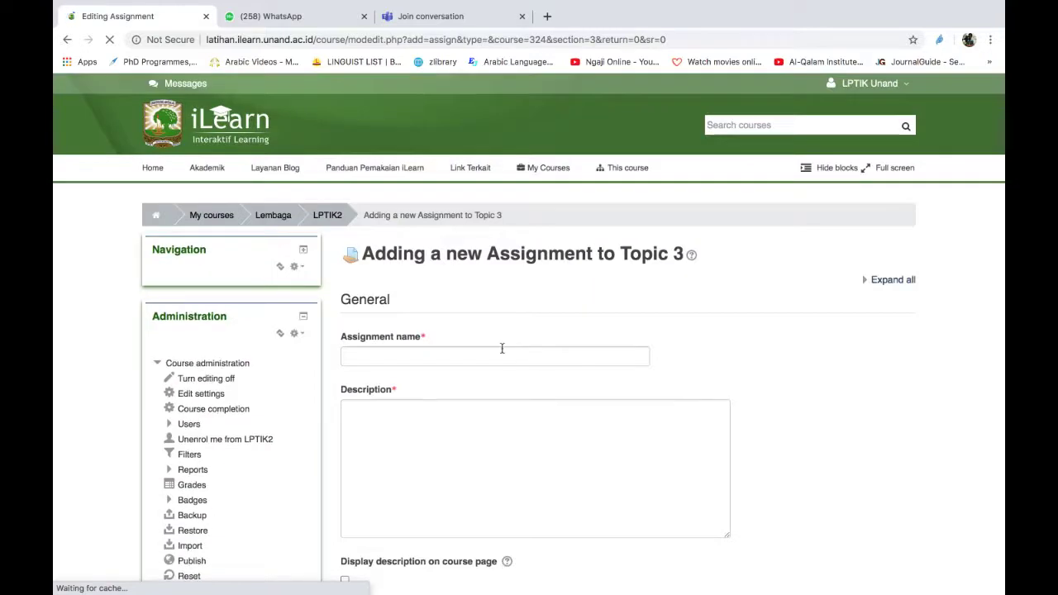
Name the assignment "latihan Dua" and enter "Instruksi latihan dua" as its description.
{"action": "left_click", "coordinate": [502, 348]}
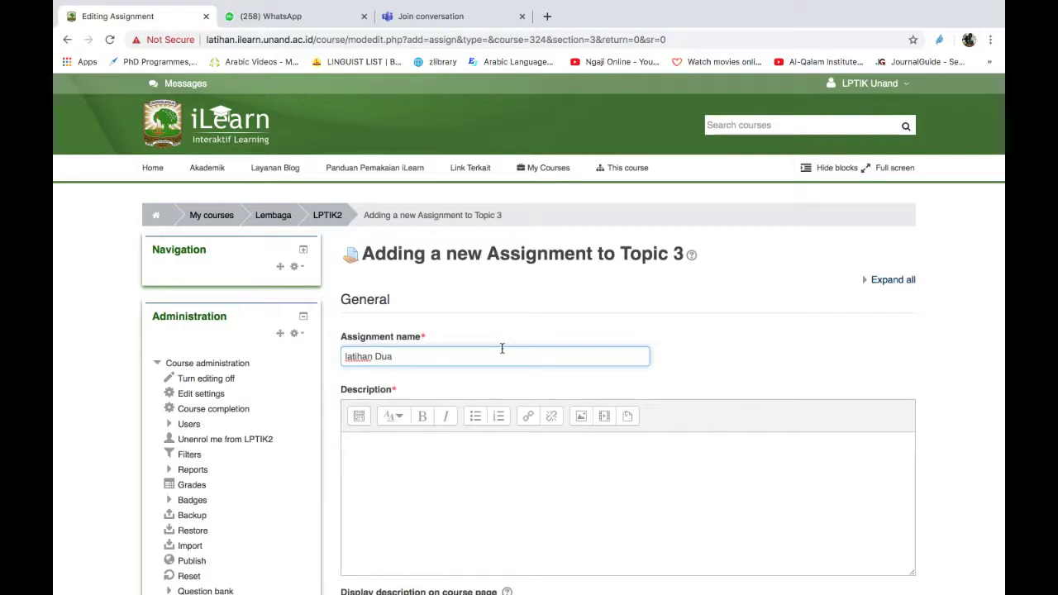
{"action": "type", "text": "latihan Dua"}
{"action": "scroll", "coordinate": [502, 348], "scroll_direction": "down", "scroll_amount": 3}
{"action": "left_click", "coordinate": [404, 364]}
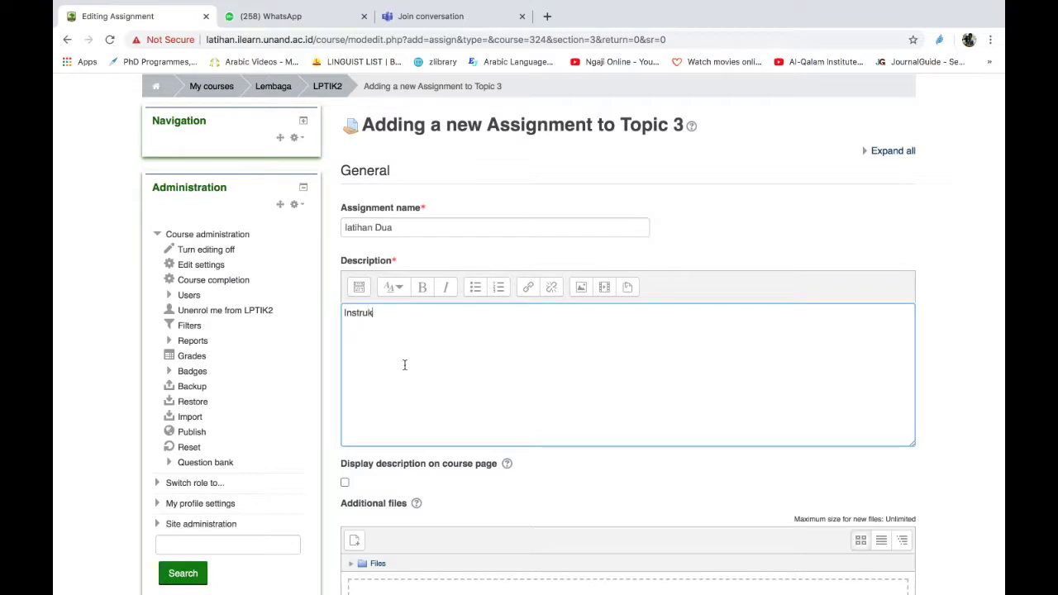
{"action": "type", "text": "Instruksi latihan dua"}
Review the assignment's availability dates, submission types and expanded grade settings.
{"action": "scroll", "coordinate": [404, 364], "scroll_direction": "down", "scroll_amount": 5}
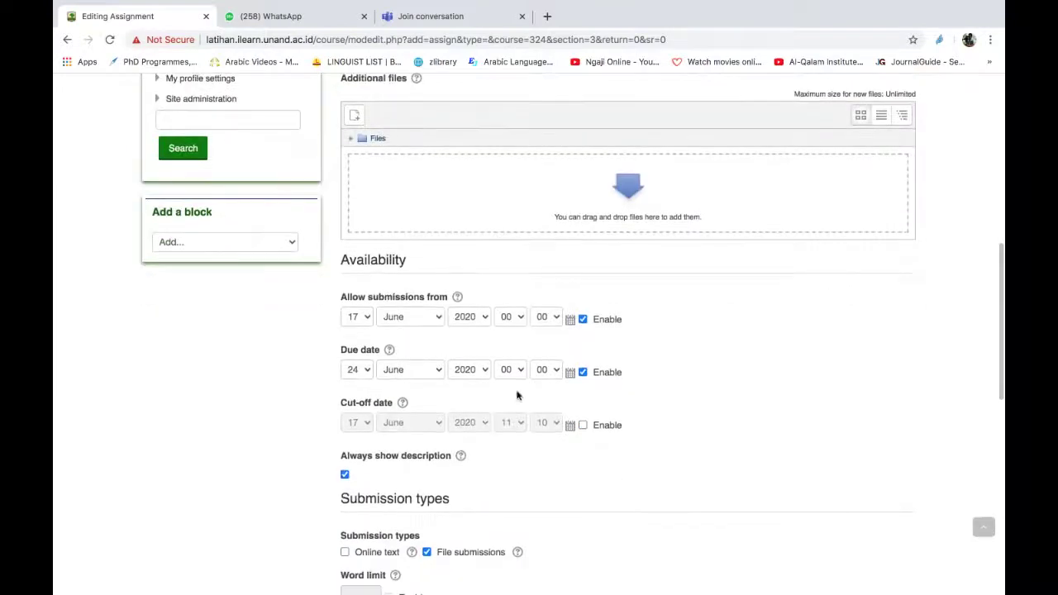
{"action": "scroll", "coordinate": [596, 392], "scroll_direction": "down", "scroll_amount": 2}
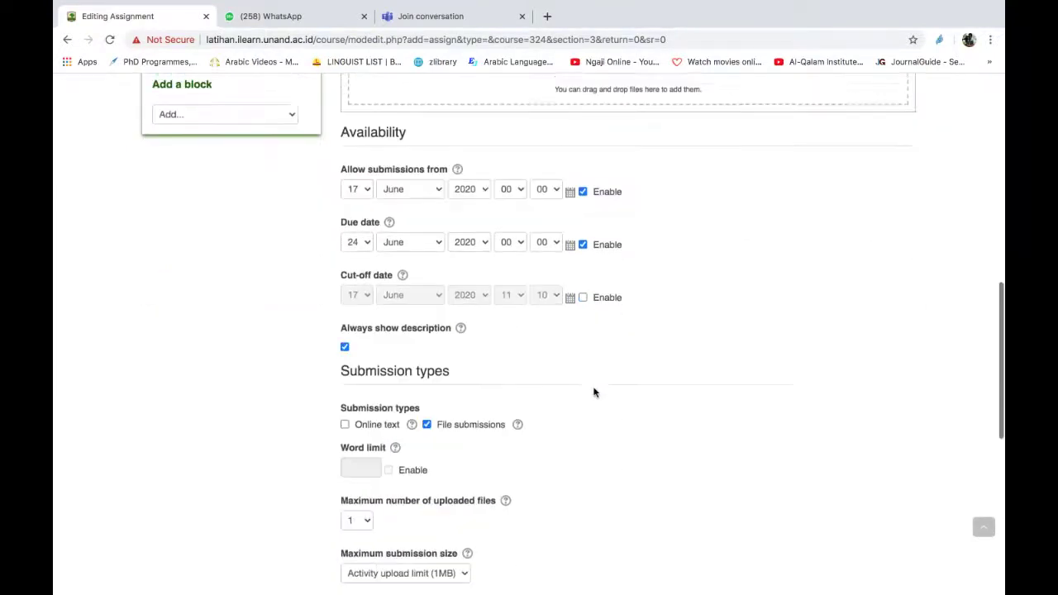
{"action": "scroll", "coordinate": [593, 393], "scroll_direction": "down", "scroll_amount": 3}
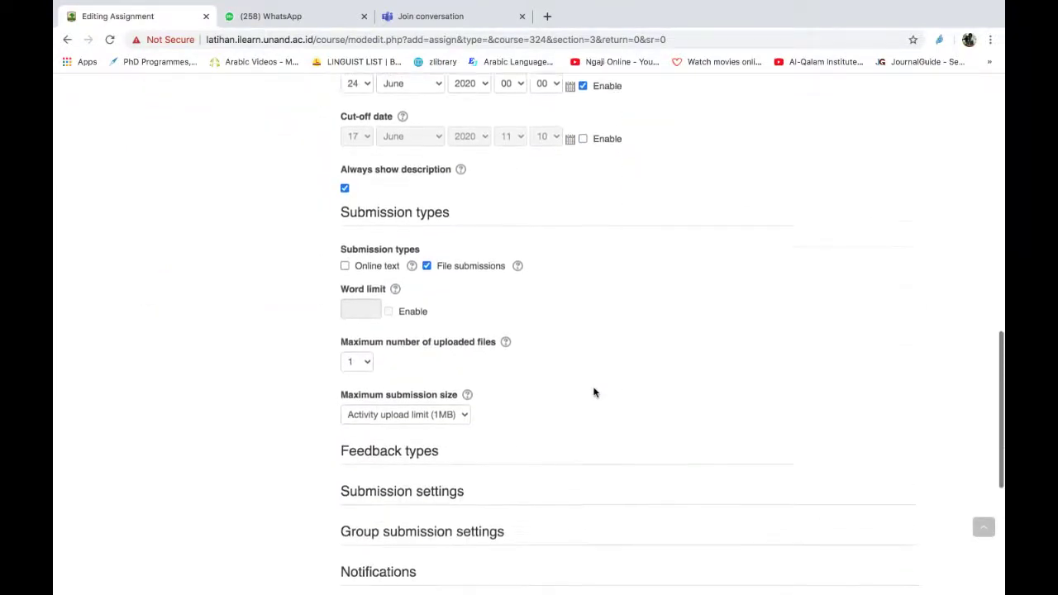
{"action": "scroll", "coordinate": [594, 393], "scroll_direction": "down", "scroll_amount": 2}
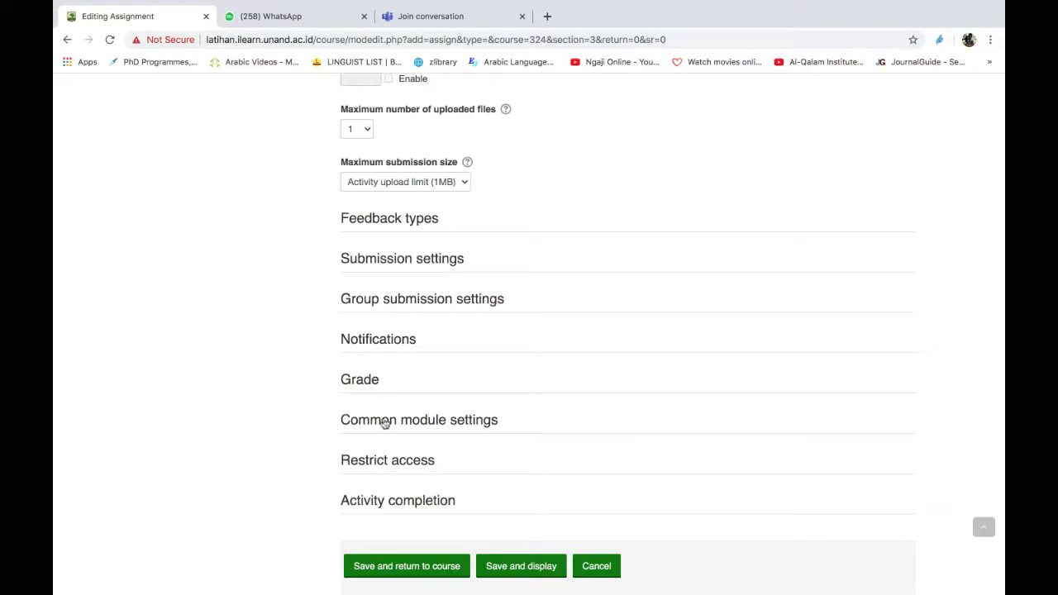
{"action": "left_click", "coordinate": [371, 388]}
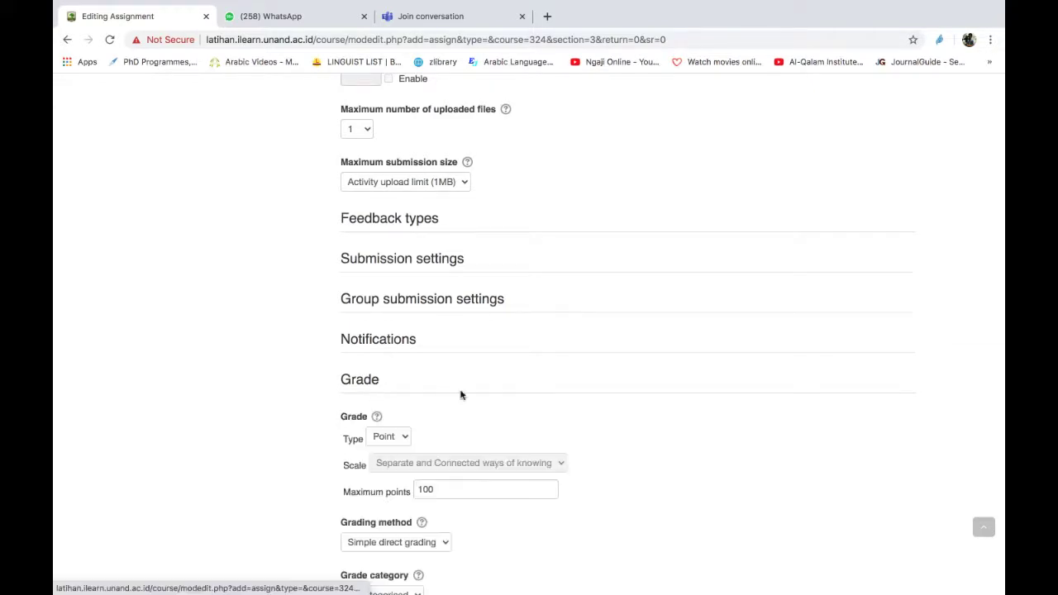
{"action": "scroll", "coordinate": [460, 394], "scroll_direction": "down", "scroll_amount": 3}
{"action": "scroll", "coordinate": [460, 400], "scroll_direction": "down", "scroll_amount": 1}
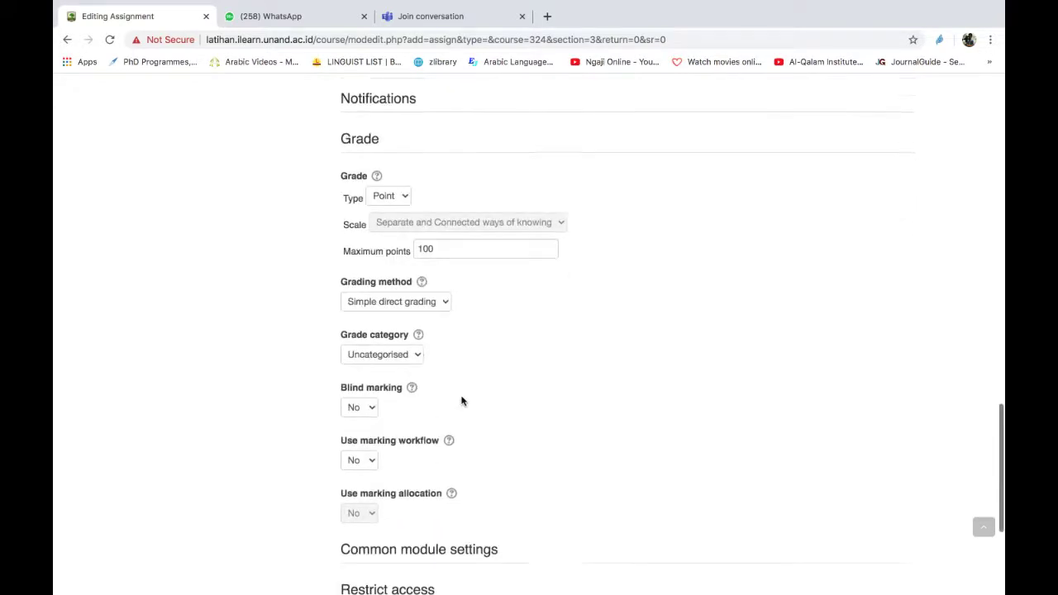
{"action": "scroll", "coordinate": [461, 401], "scroll_direction": "down", "scroll_amount": 1}
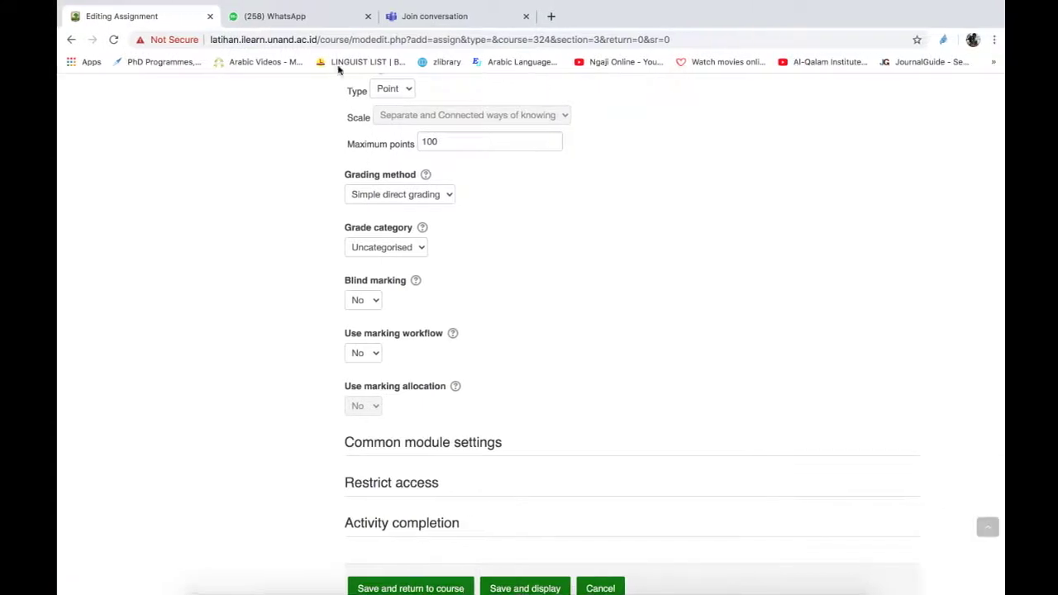
Switch to Microsoft Teams, show the live event Q&A and unmute the presenter's own microphone.
{"action": "left_click", "coordinate": [441, 18]}
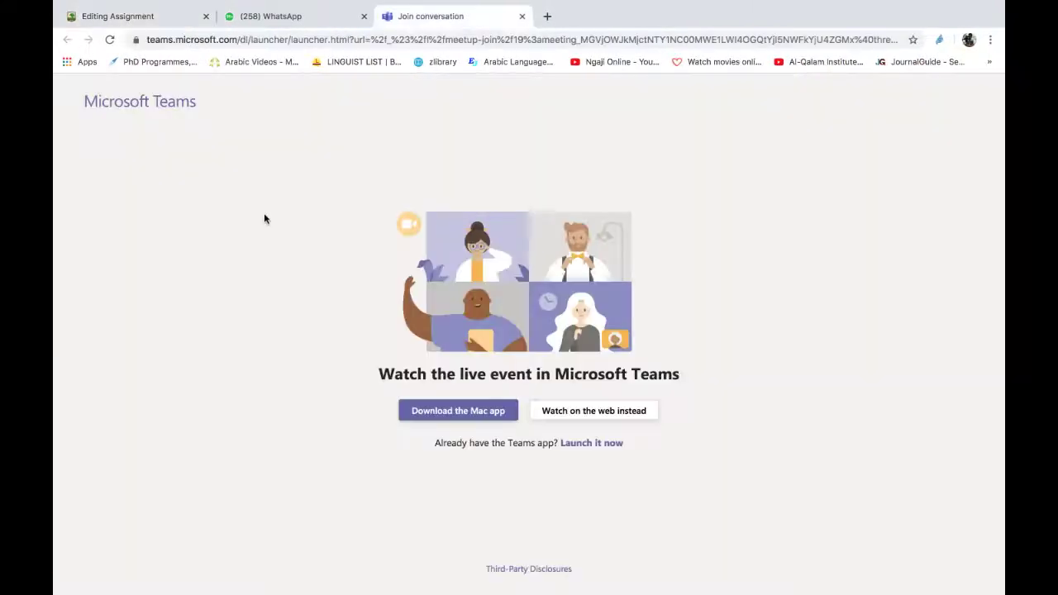
{"action": "key", "text": "ctrl+Left"}
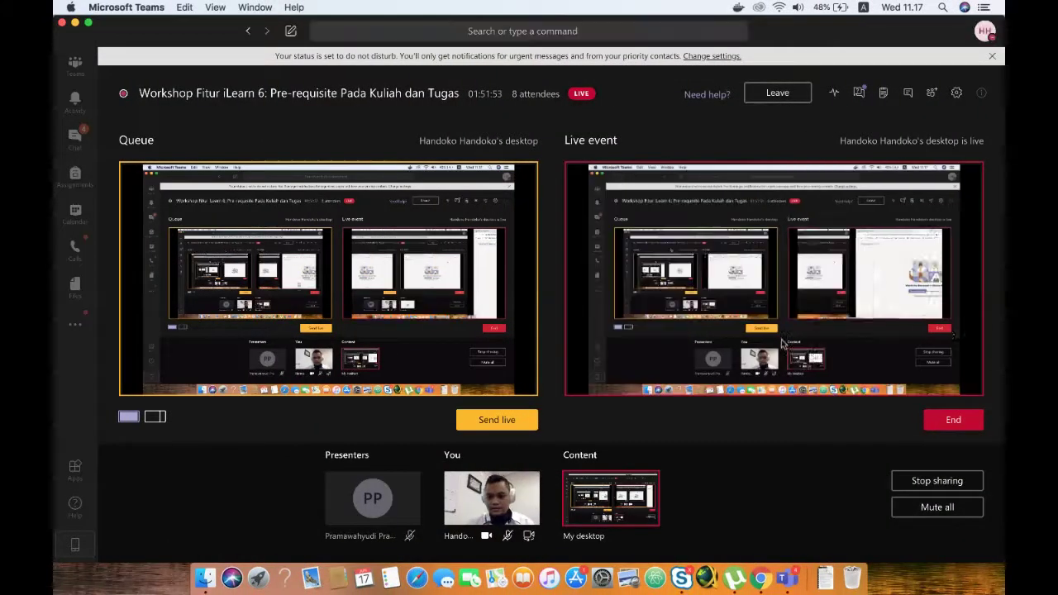
{"action": "left_click", "coordinate": [861, 95]}
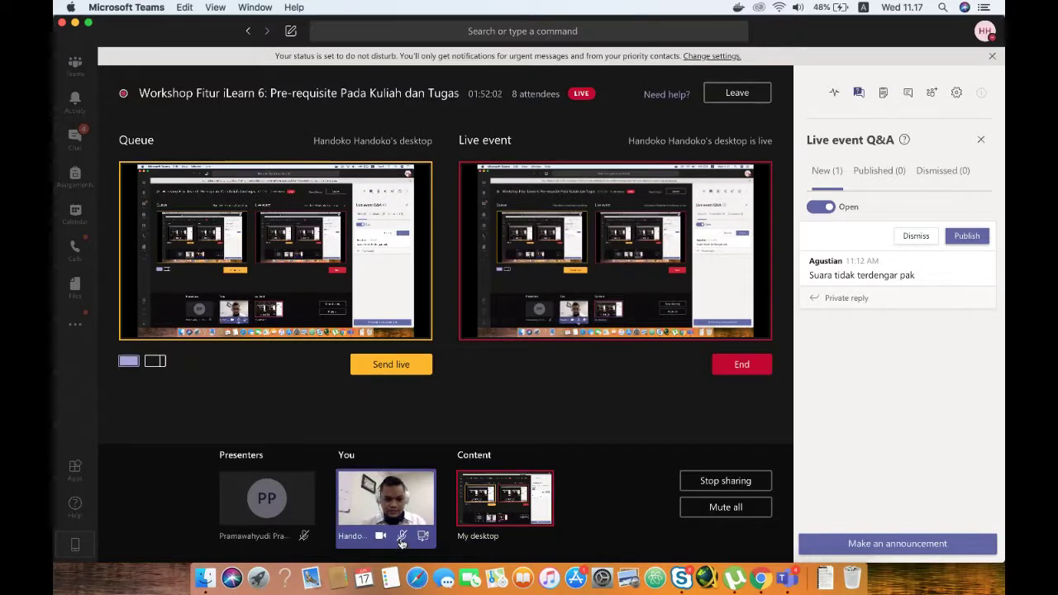
{"action": "left_click", "coordinate": [401, 538]}
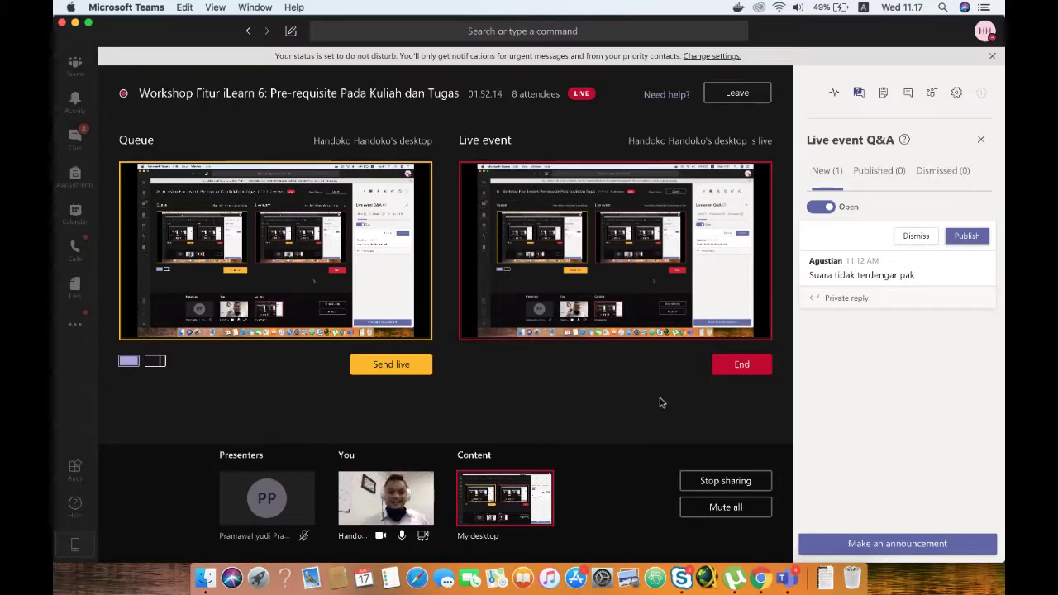
Send the queued desktop live, and queue the presenter's own webcam feed and send it live.
{"action": "left_click", "coordinate": [385, 371]}
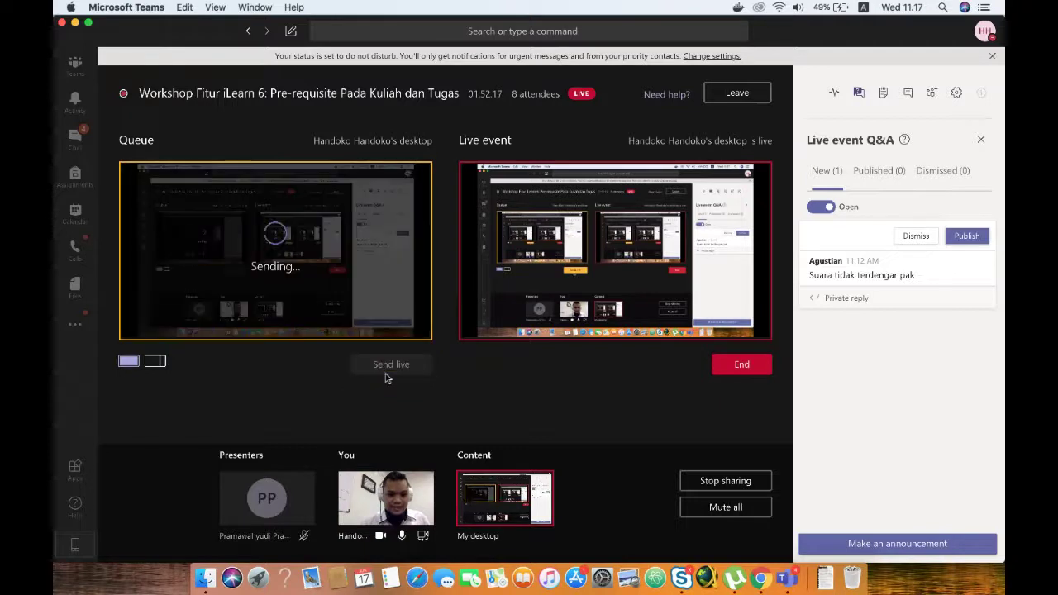
{"action": "left_click", "coordinate": [369, 508]}
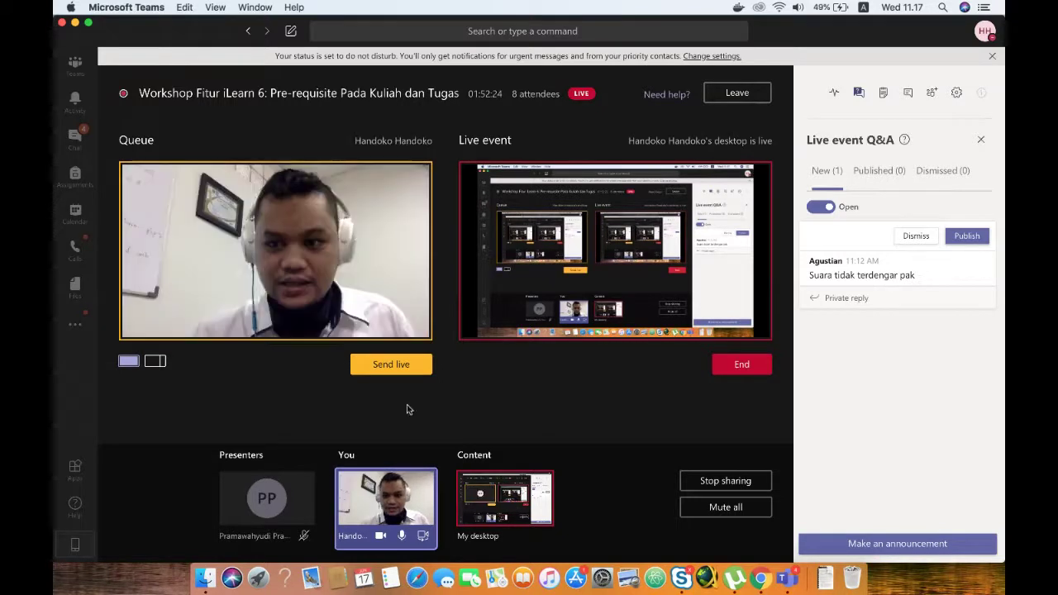
{"action": "left_click", "coordinate": [376, 366]}
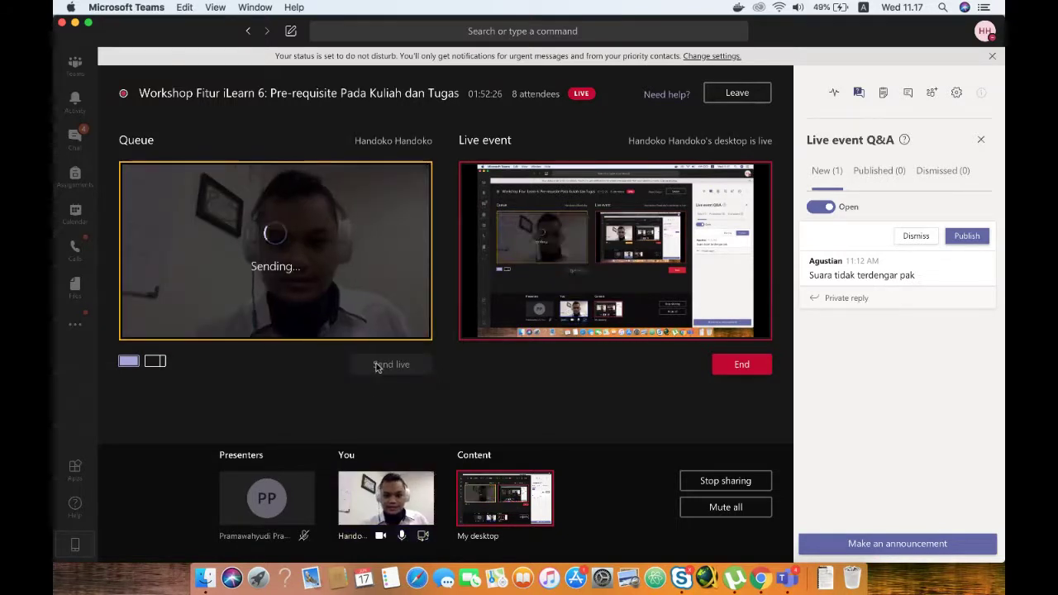
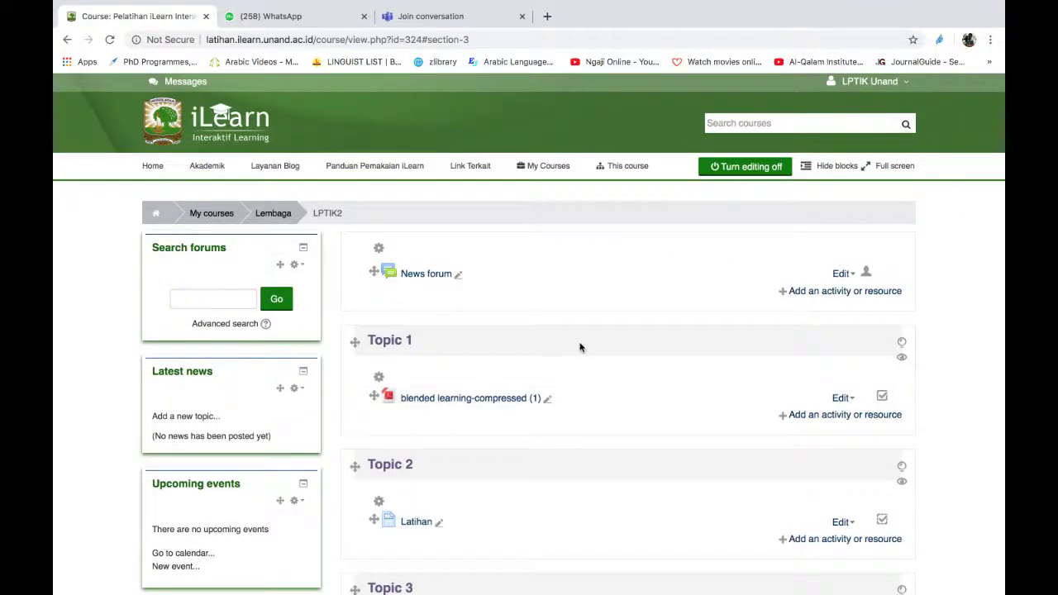
Delete the "Latihan" page from Topic 2 of the Moodle course.
{"action": "scroll", "coordinate": [671, 411], "scroll_direction": "down", "scroll_amount": 1}
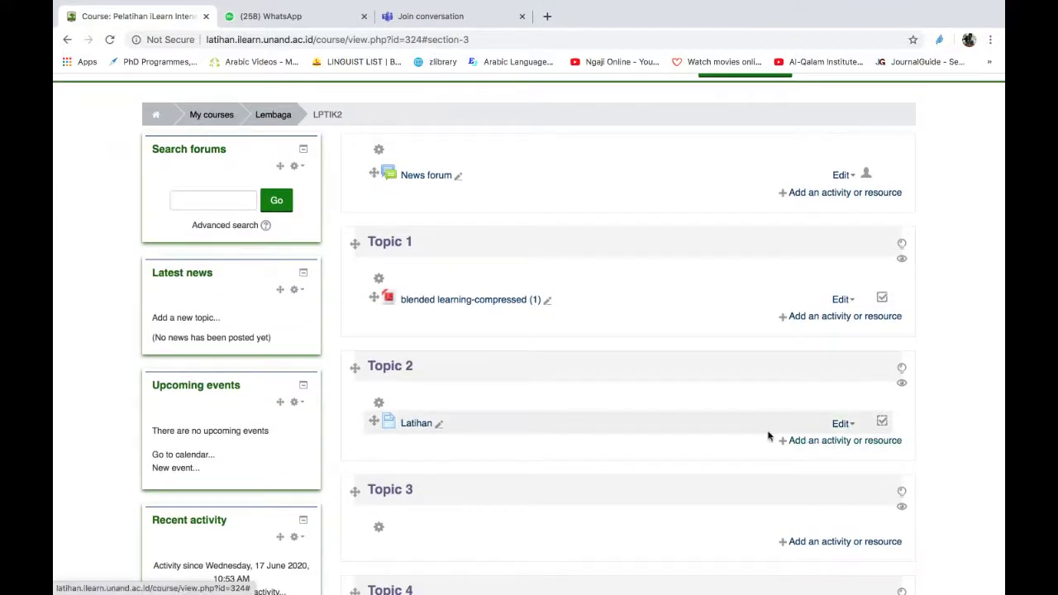
{"action": "left_click", "coordinate": [842, 424]}
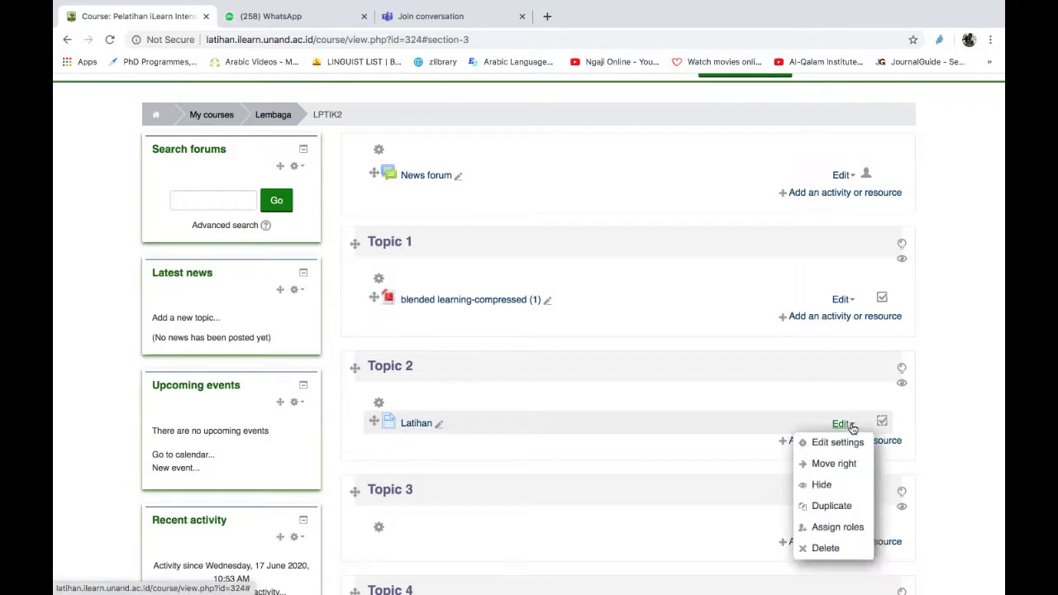
{"action": "left_click", "coordinate": [822, 549]}
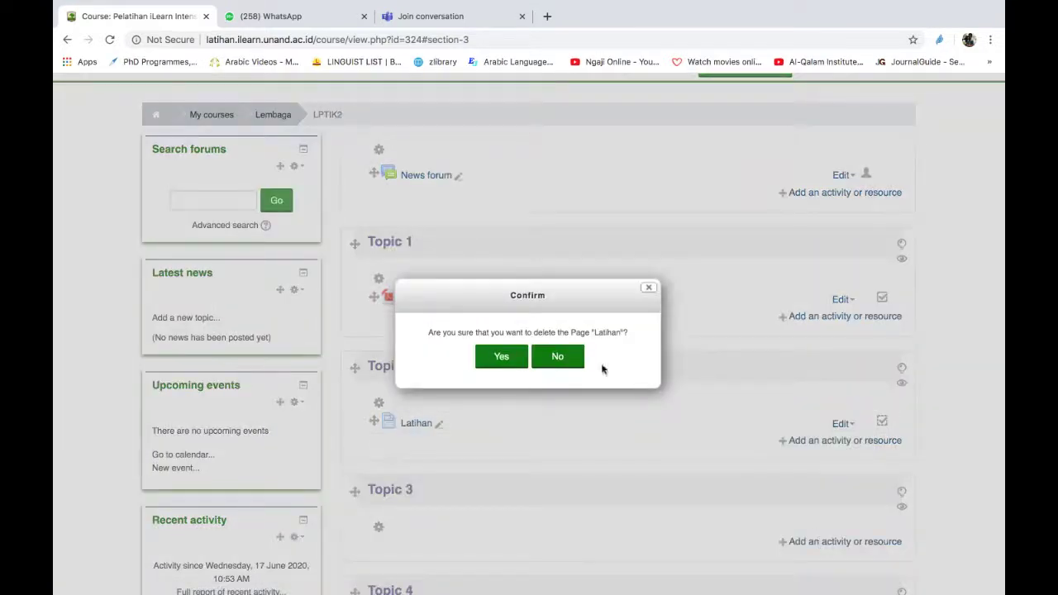
{"action": "left_click", "coordinate": [507, 359]}
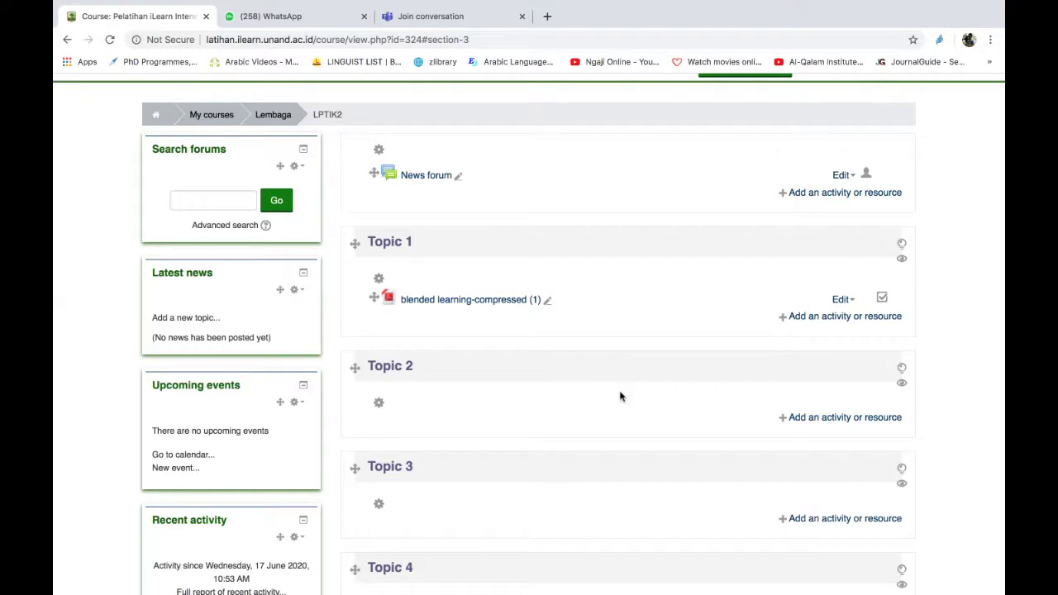
Start adding a new Page resource to Topic 2 of the course.
{"action": "scroll", "coordinate": [661, 386], "scroll_direction": "down", "scroll_amount": 1}
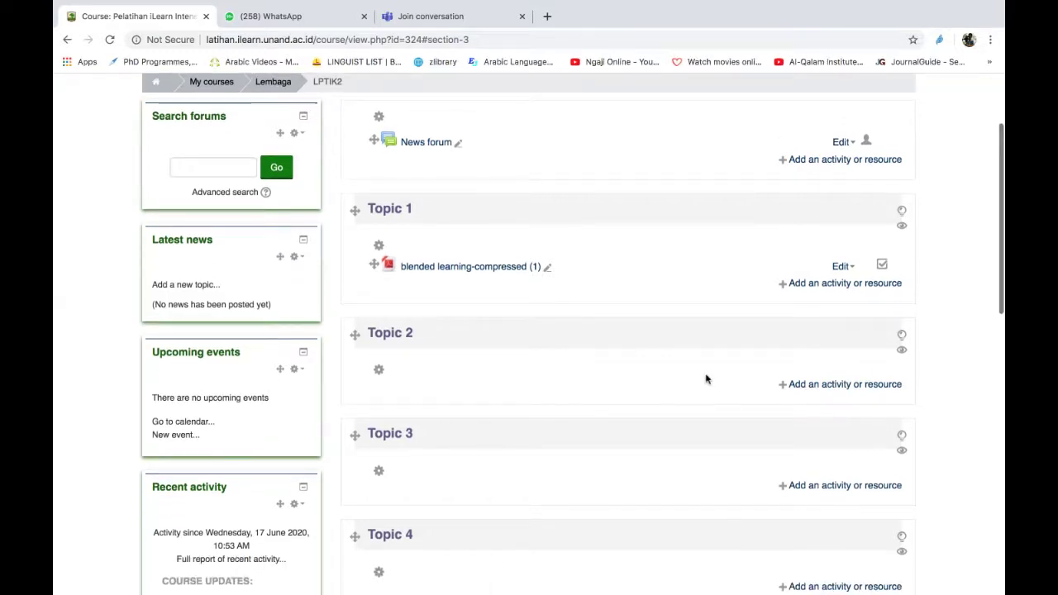
{"action": "left_click", "coordinate": [833, 386]}
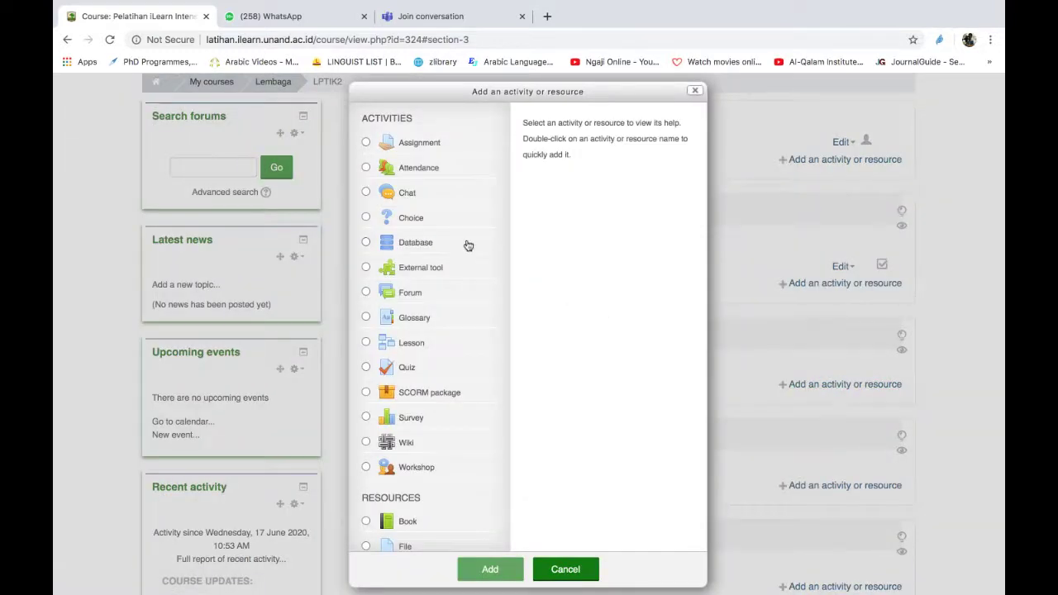
{"action": "scroll", "coordinate": [467, 246], "scroll_direction": "down", "scroll_amount": 1}
{"action": "scroll", "coordinate": [467, 246], "scroll_direction": "down", "scroll_amount": 3}
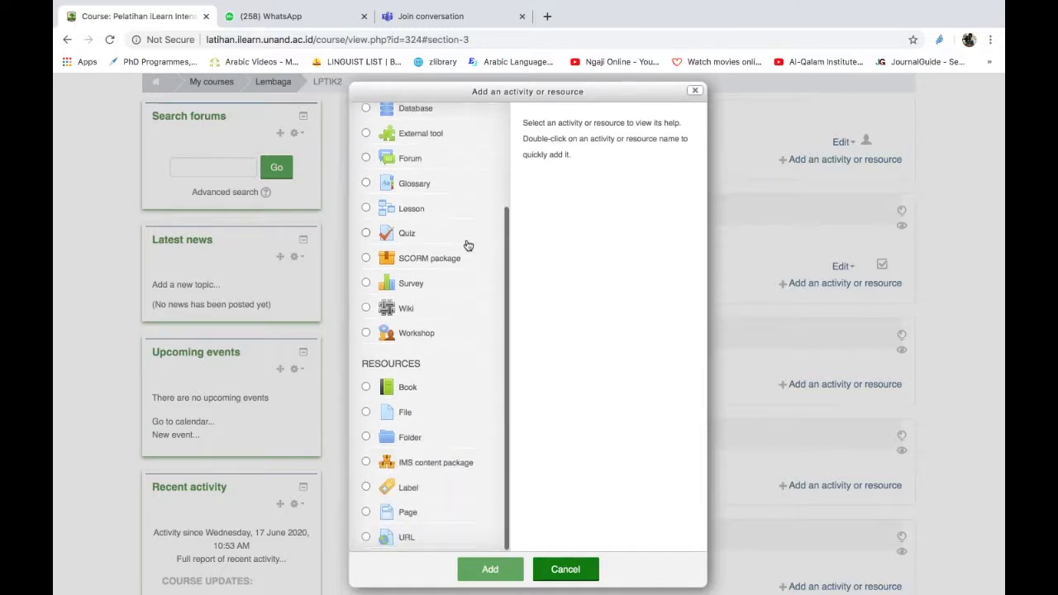
{"action": "left_click", "coordinate": [366, 512]}
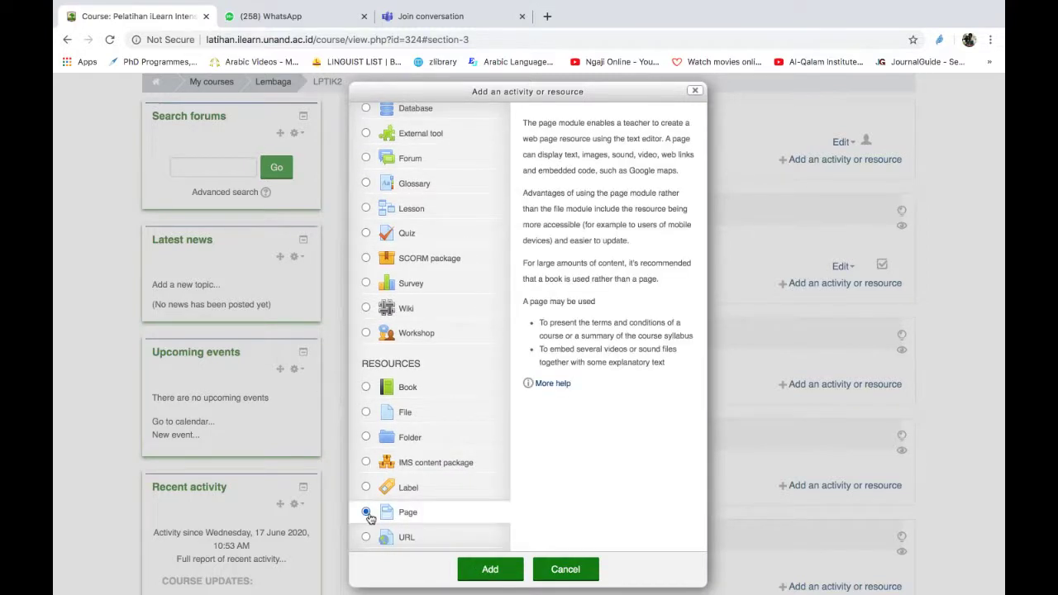
{"action": "left_click", "coordinate": [492, 570]}
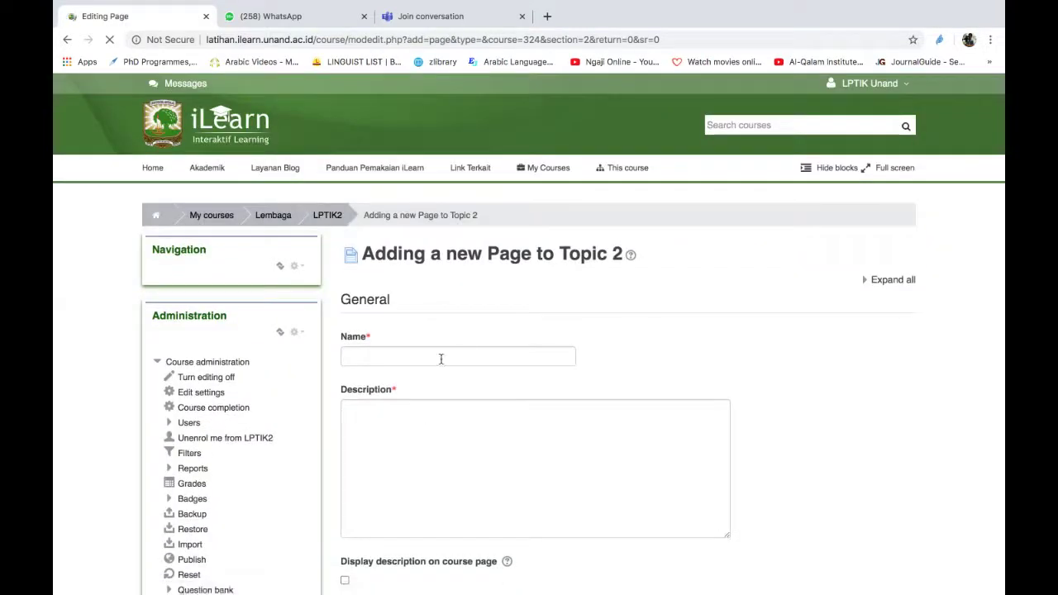
Name the new page "latihan" and enter "latihan 2" as its description.
{"action": "left_click", "coordinate": [440, 359]}
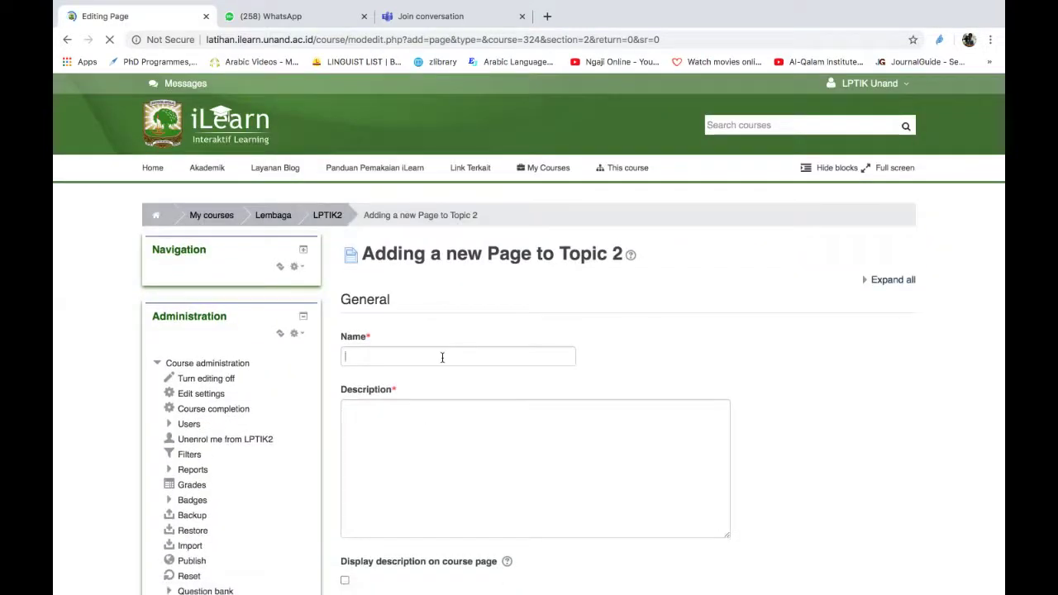
{"action": "type", "text": "latihan"}
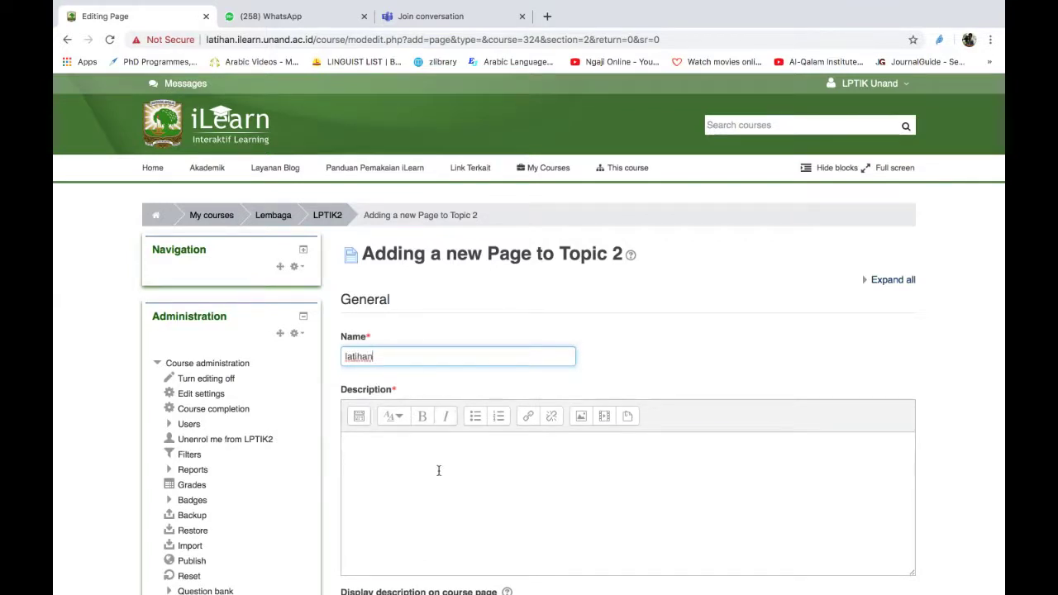
{"action": "left_click", "coordinate": [439, 470]}
{"action": "type", "text": "latihan 2"}
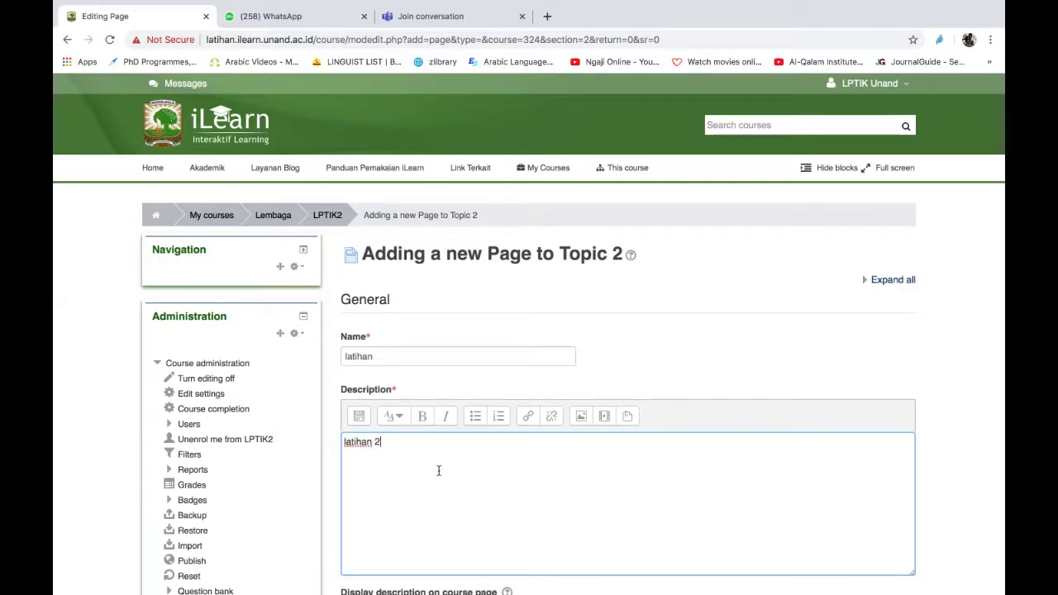
{"action": "scroll", "coordinate": [439, 470], "scroll_direction": "down", "scroll_amount": 10}
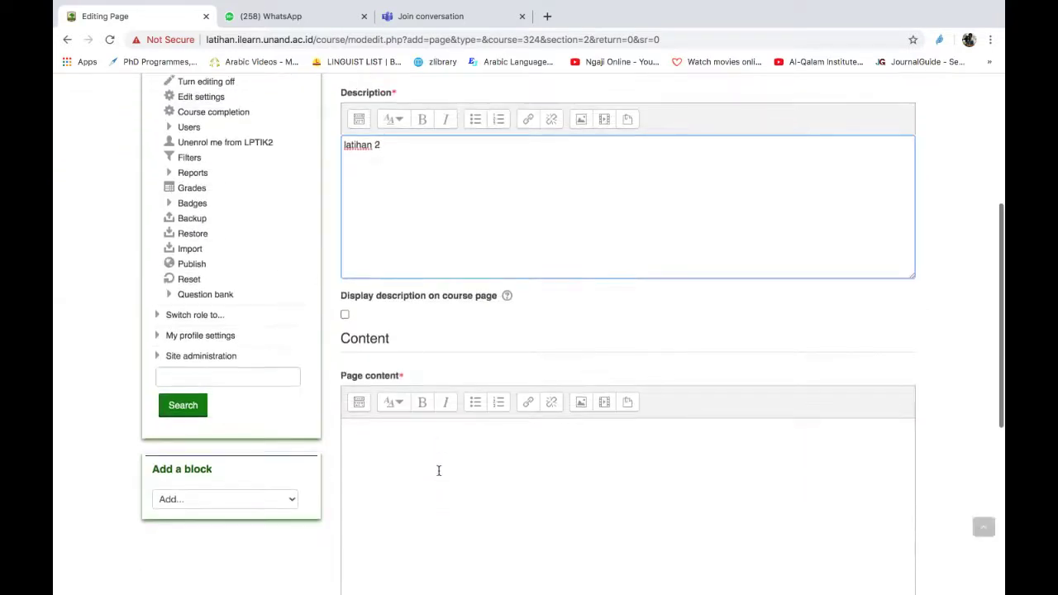
{"action": "scroll", "coordinate": [439, 471], "scroll_direction": "down", "scroll_amount": 3}
{"action": "left_click", "coordinate": [412, 247]}
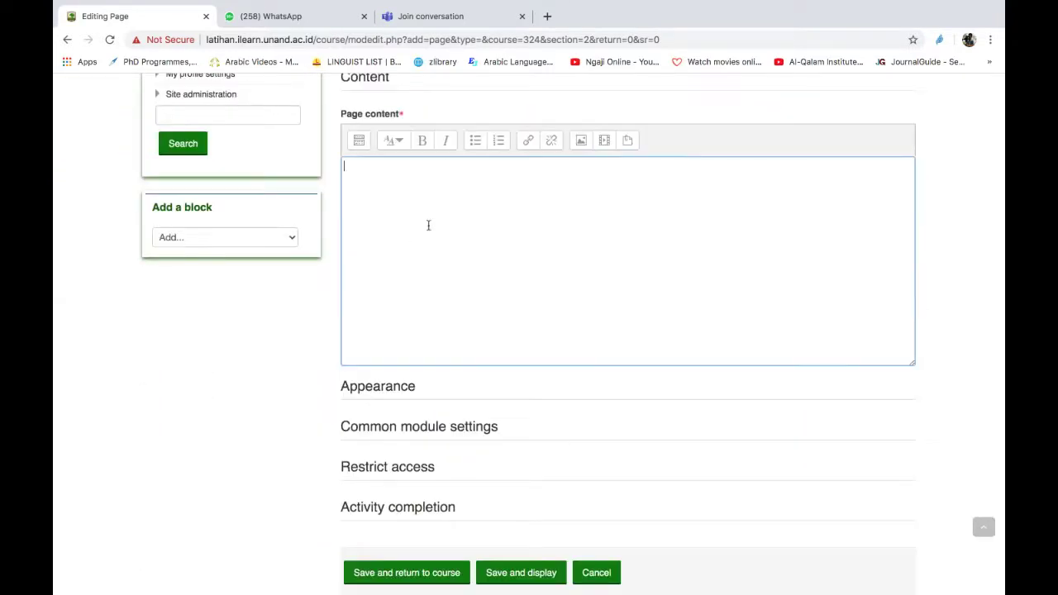
{"action": "left_click", "coordinate": [548, 17]}
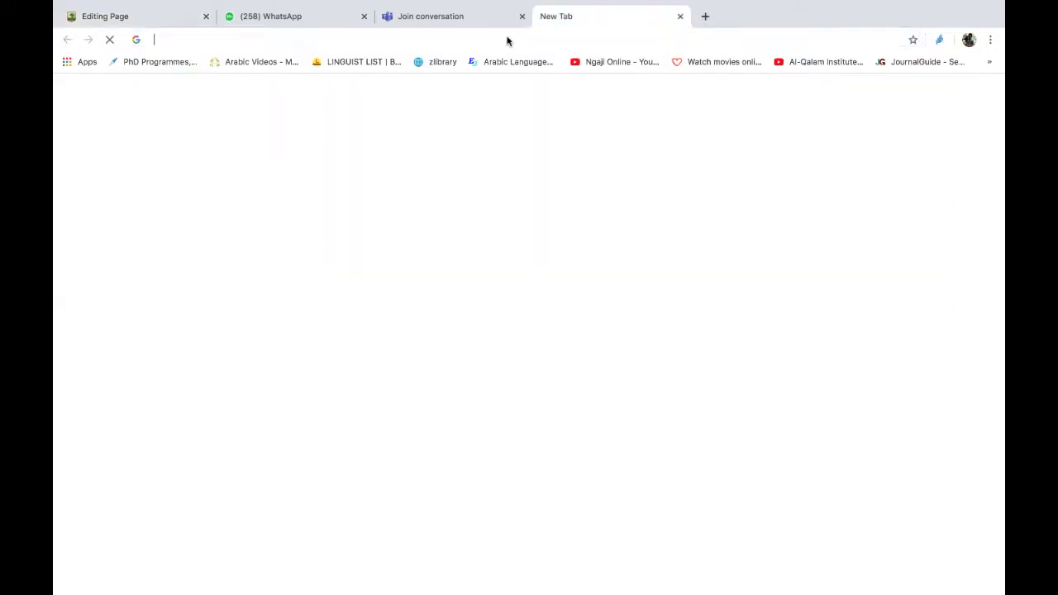
{"action": "left_click", "coordinate": [507, 39]}
{"action": "type", "text": "lorem ipsum"}
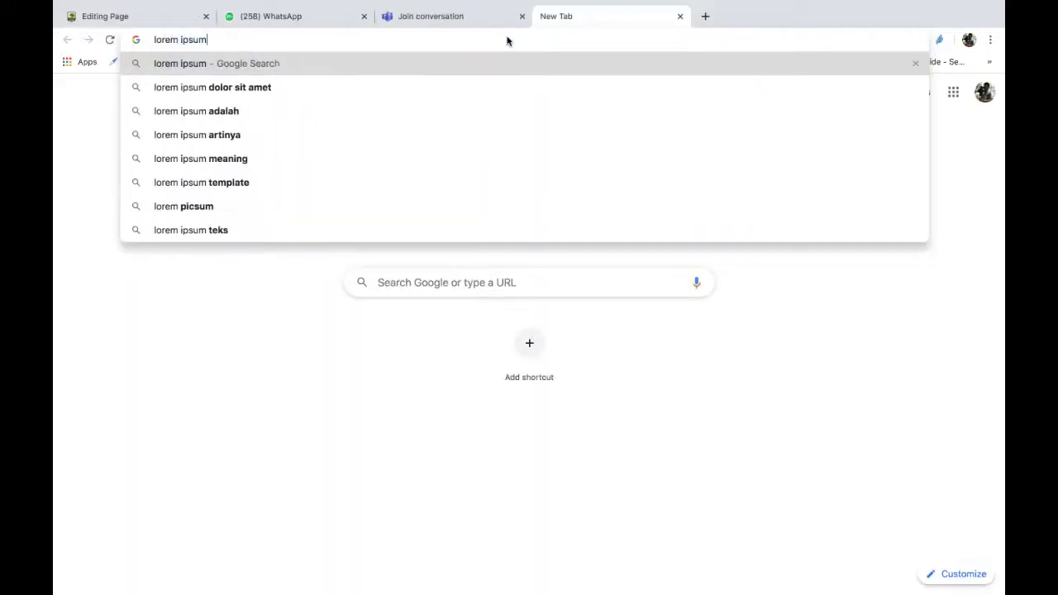
{"action": "key", "text": "Return"}
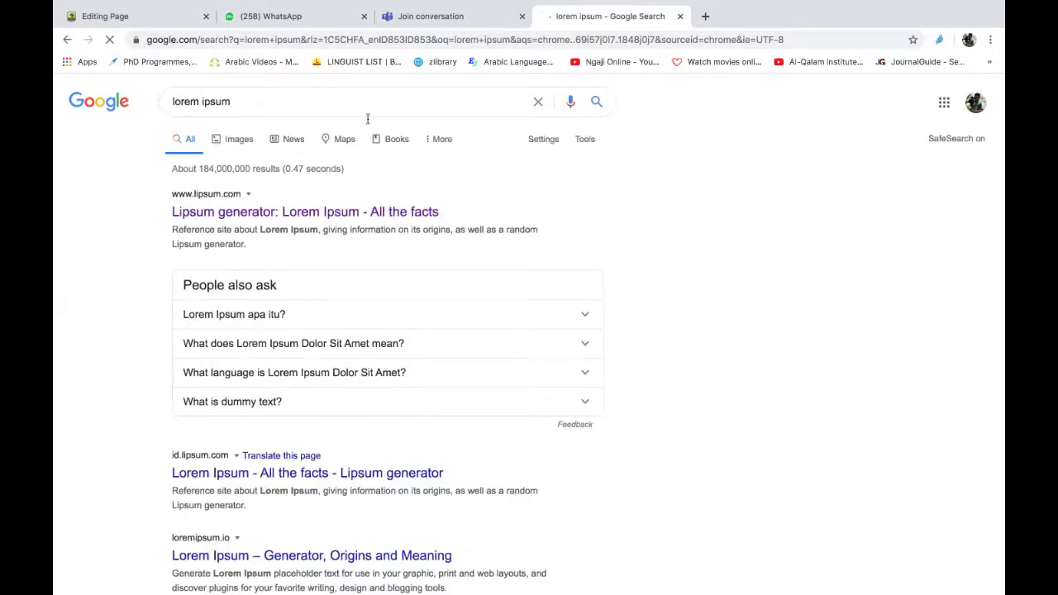
{"action": "right_click", "coordinate": [232, 208]}
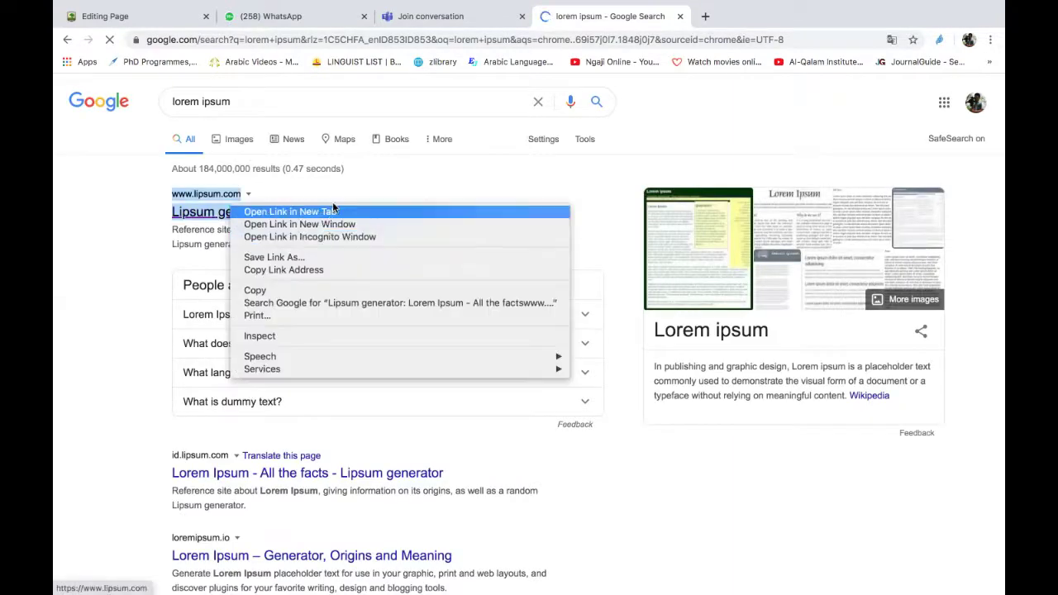
{"action": "key", "text": "Escape"}
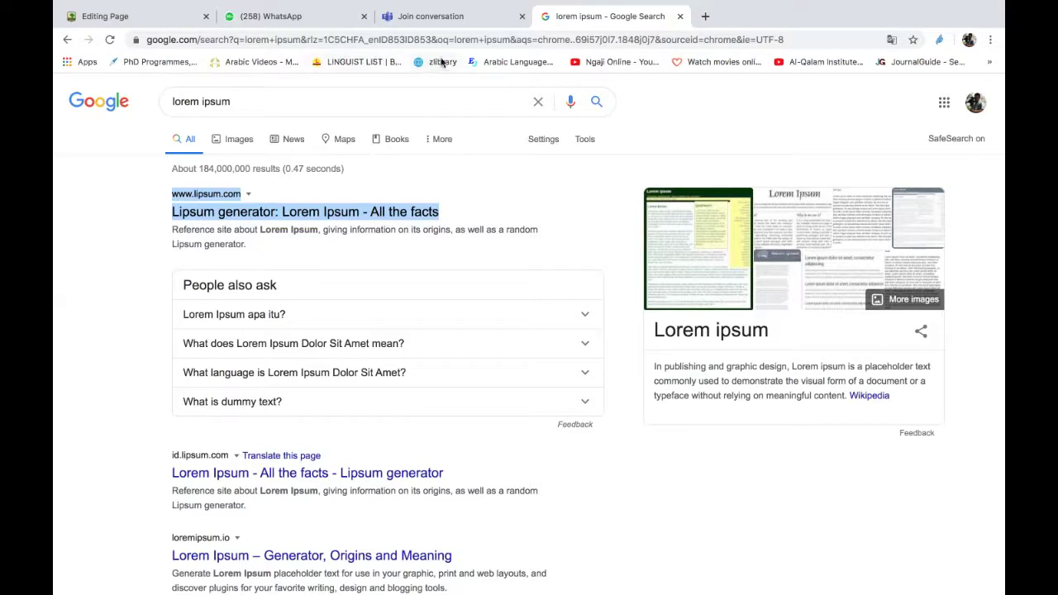
{"action": "left_click", "coordinate": [353, 216]}
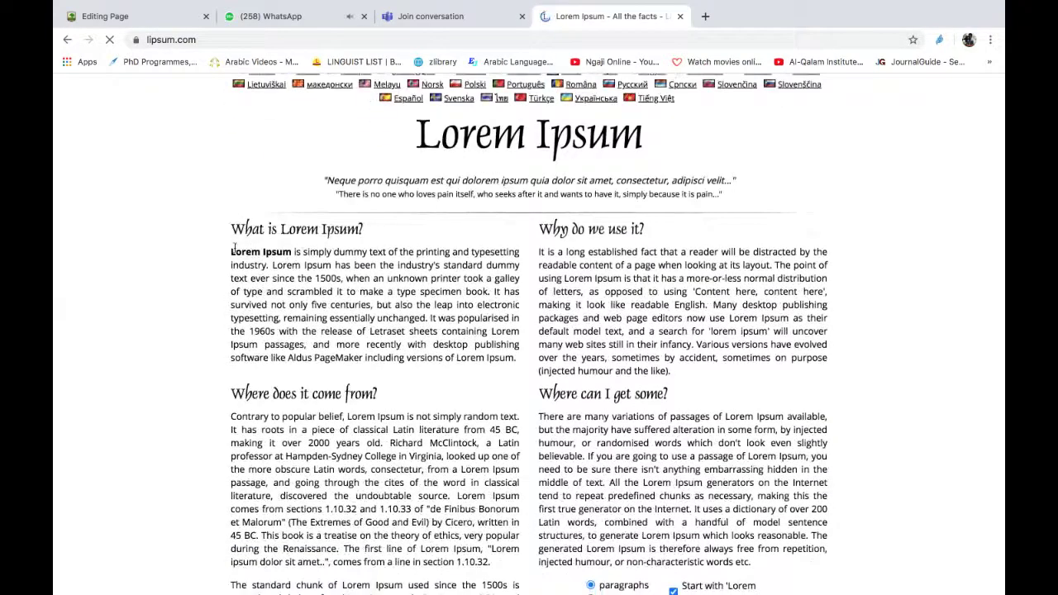
Copy the "What is Lorem Ipsum?" paragraph and "Why do we use it?" section from the Lipsum site into the Moodle page content.
{"action": "left_click_drag", "start_coordinate": [405, 347], "coordinate": [230, 250]}
{"action": "left_click", "coordinate": [396, 319]}
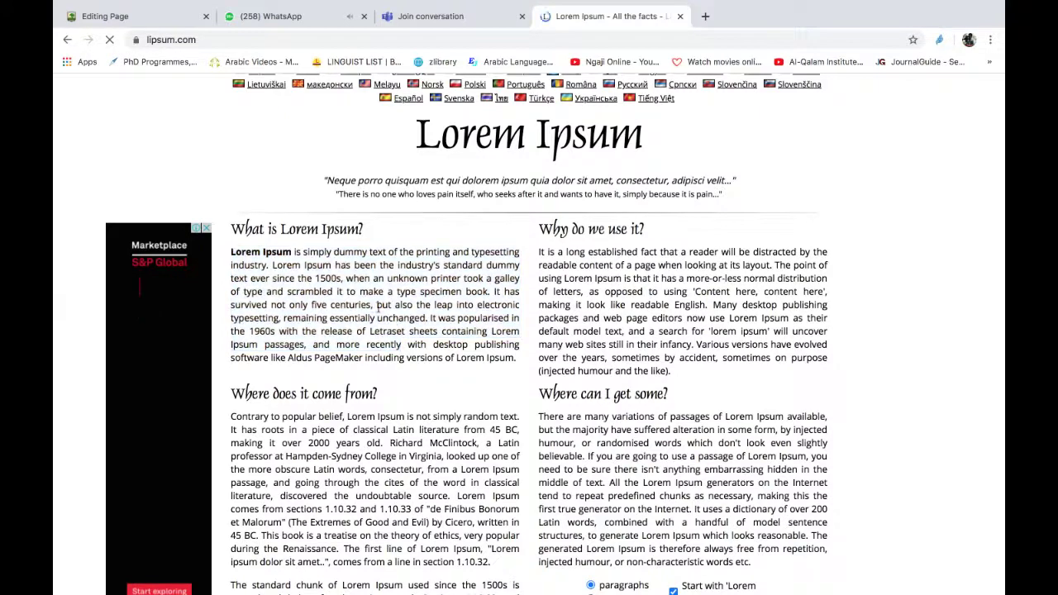
{"action": "double_click", "coordinate": [245, 252]}
{"action": "left_click_drag", "start_coordinate": [382, 309], "coordinate": [520, 361]}
{"action": "key", "text": "ctrl+c"}
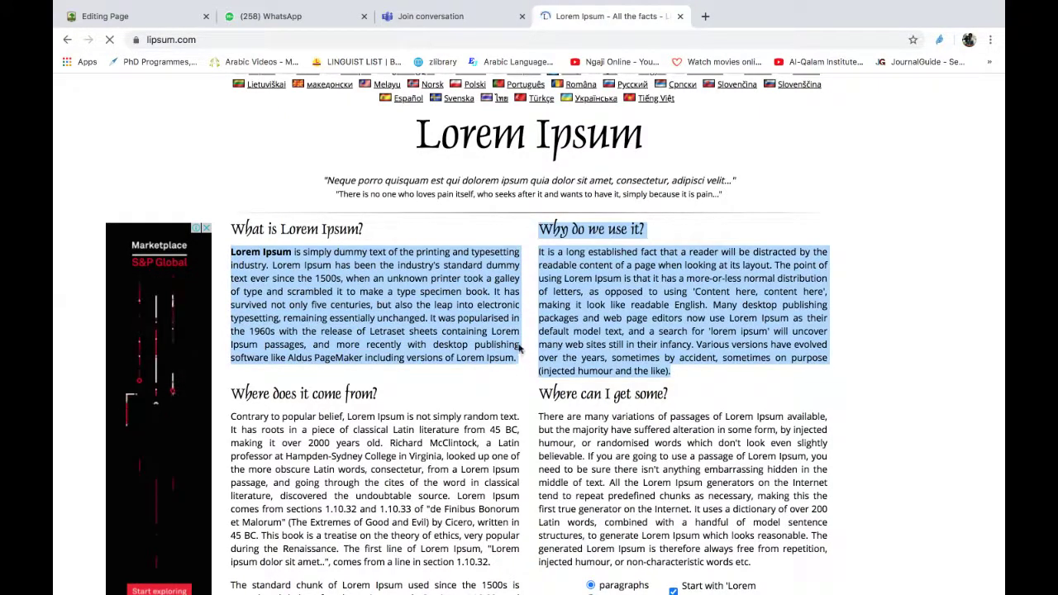
{"action": "left_click", "coordinate": [132, 16]}
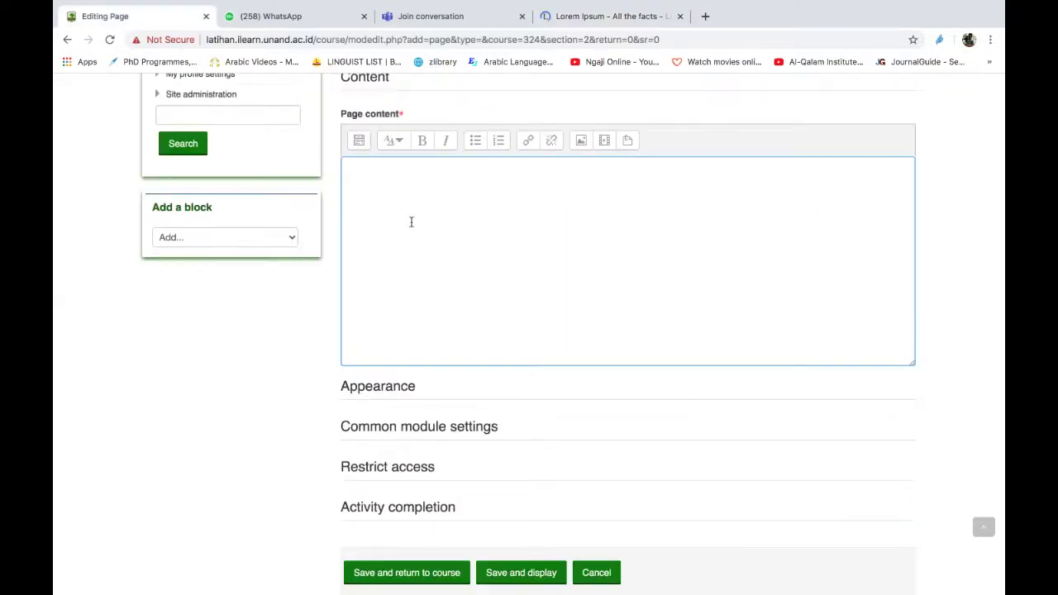
{"action": "key", "text": "ctrl+v"}
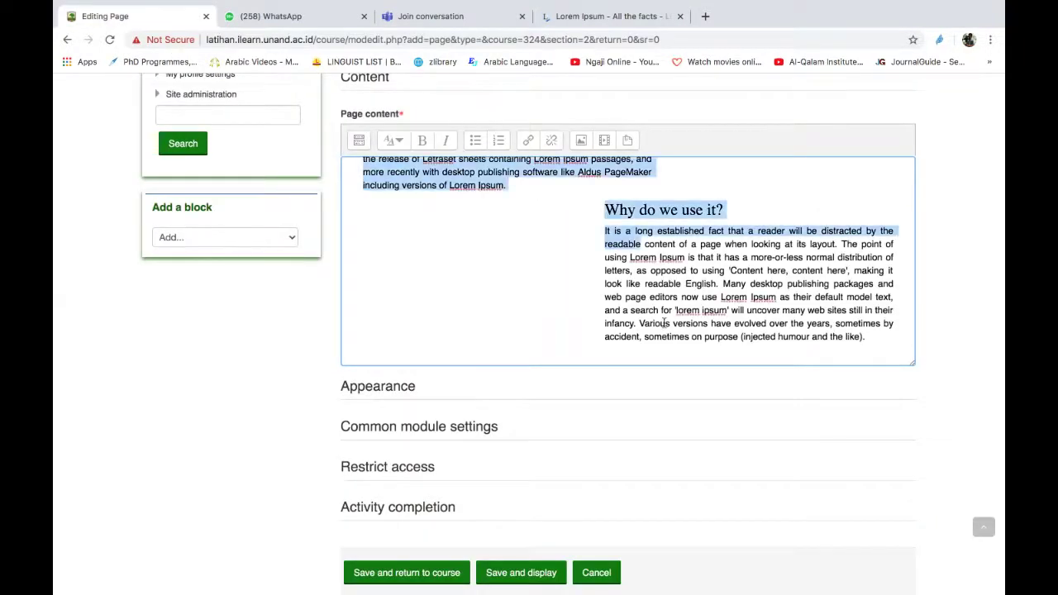
Trim the end of the pasted page content so the last line ends at "a reader will be distracted b".
{"action": "left_click_drag", "start_coordinate": [693, 361], "coordinate": [720, 240]}
{"action": "left_click", "coordinate": [596, 193]}
{"action": "left_click", "coordinate": [720, 241]}
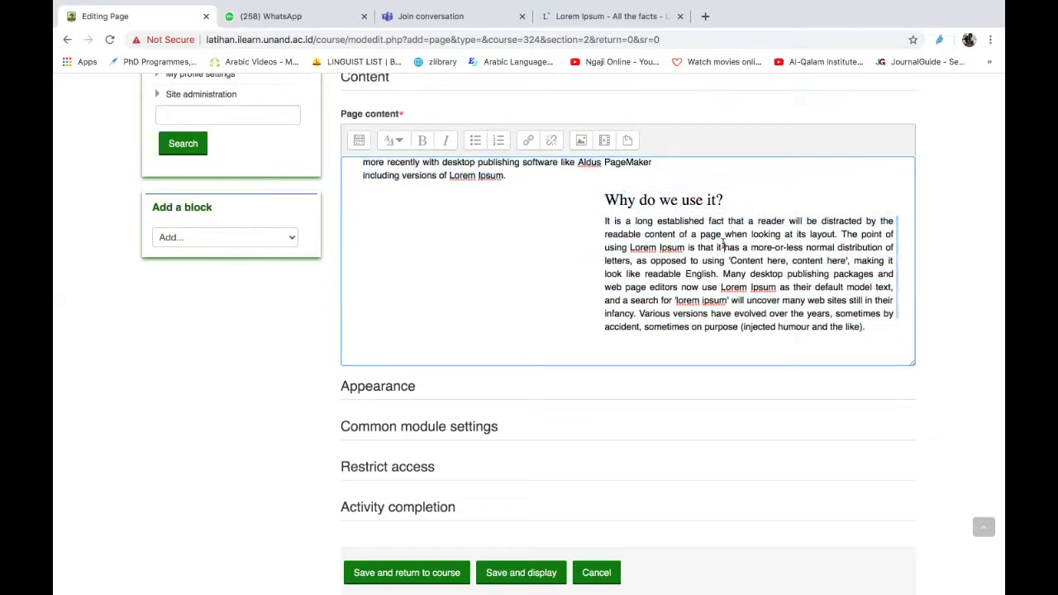
{"action": "left_click_drag", "start_coordinate": [867, 327], "coordinate": [748, 234]}
{"action": "key", "text": "BackSpace"}
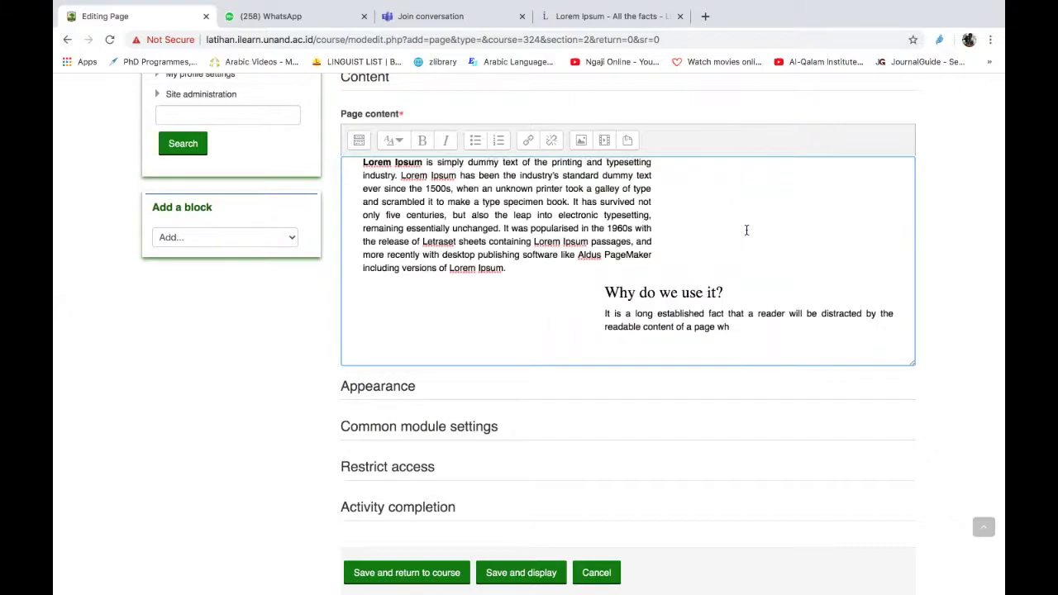
{"action": "key", "text": "BackSpace"}
{"action": "key", "text": "BackSpace"}
{"action": "key", "text": "BackSpace"}
{"action": "key", "text": "BackSpace"}
{"action": "key", "text": "BackSpace"}
{"action": "key", "text": "BackSpace"}
{"action": "key", "text": "BackSpace"}
{"action": "key", "text": "BackSpace"}
{"action": "key", "text": "BackSpace"}
{"action": "key", "text": "BackSpace"}
{"action": "key", "text": "BackSpace"}
{"action": "key", "text": "BackSpace"}
{"action": "key", "text": "BackSpace"}
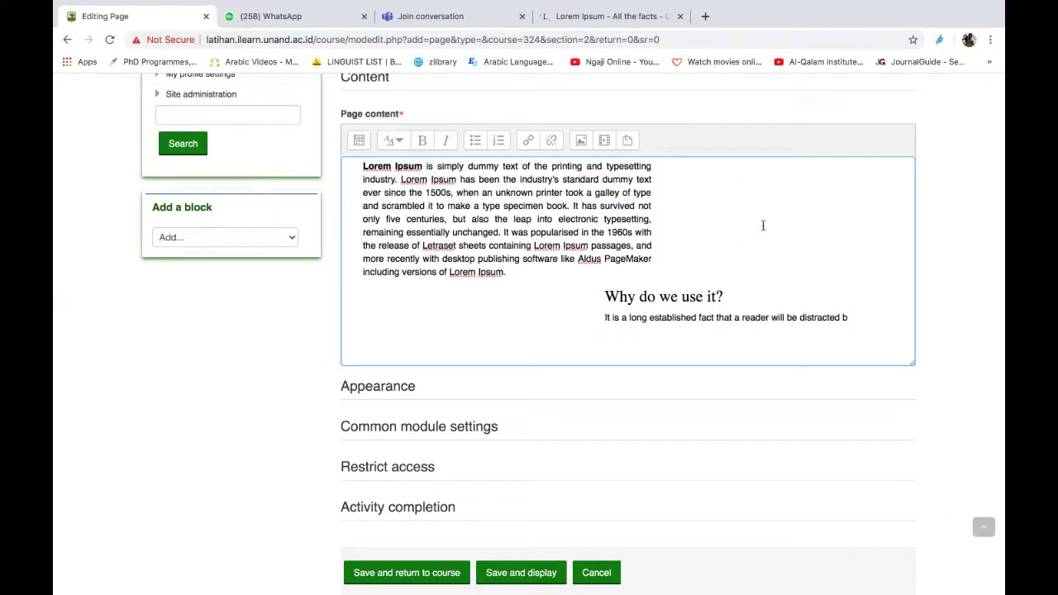
{"action": "key", "text": "ctrl+a"}
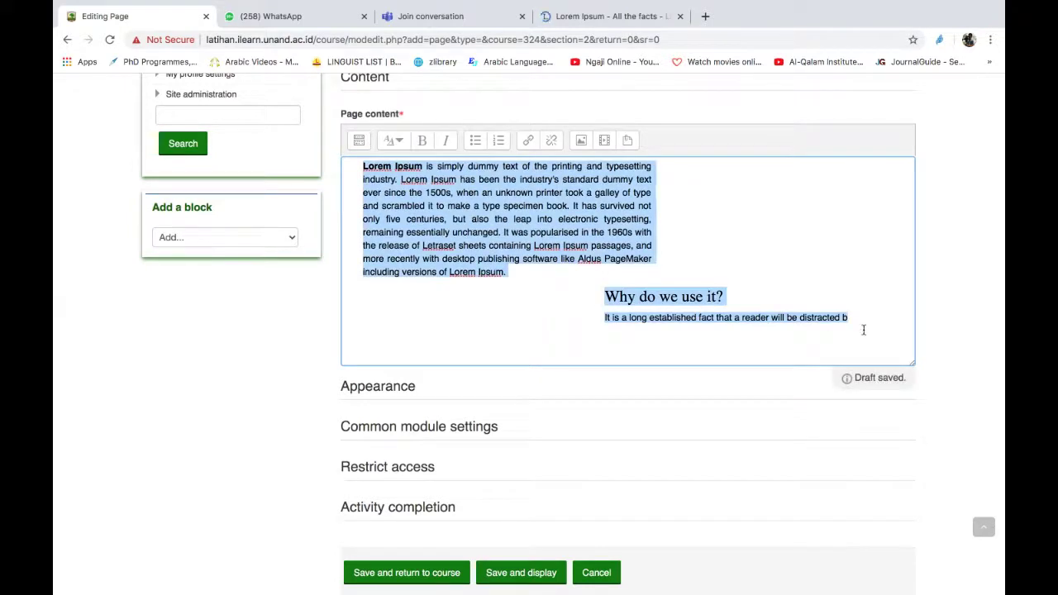
{"action": "left_click", "coordinate": [864, 330]}
Set completion tracking to show the activity complete when conditions are met, require students to view it, and save back to the course.
{"action": "scroll", "coordinate": [719, 304], "scroll_direction": "down", "scroll_amount": 3}
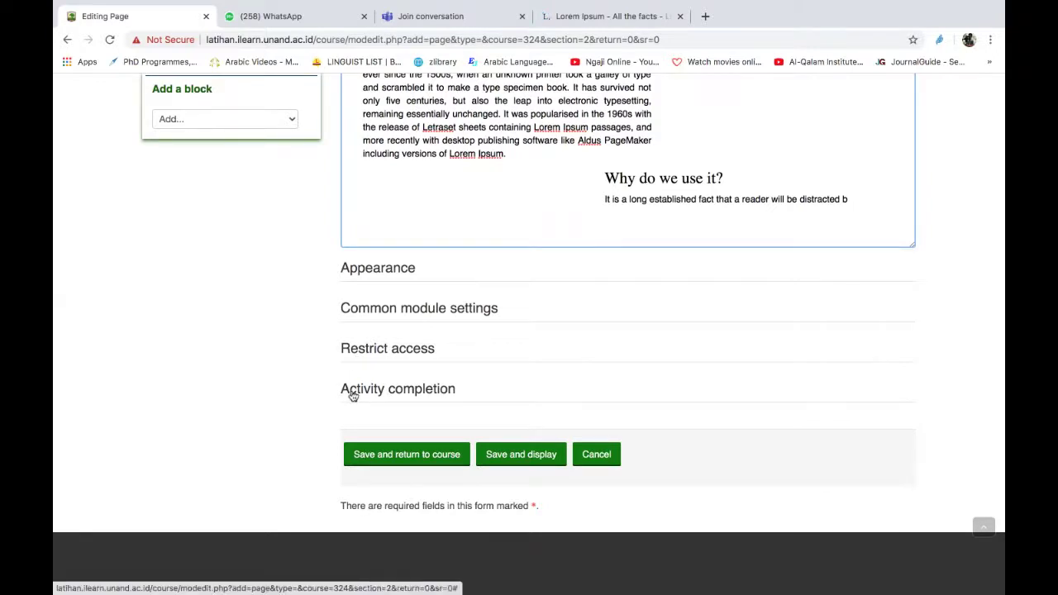
{"action": "left_click", "coordinate": [352, 396]}
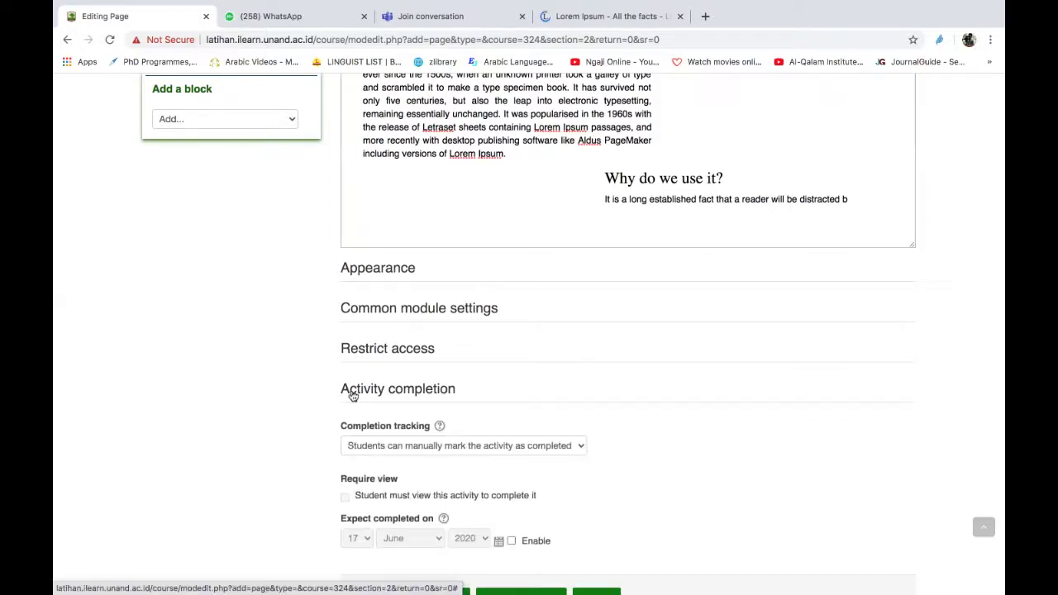
{"action": "scroll", "coordinate": [527, 374], "scroll_direction": "down", "scroll_amount": 2}
{"action": "scroll", "coordinate": [528, 374], "scroll_direction": "down", "scroll_amount": 1}
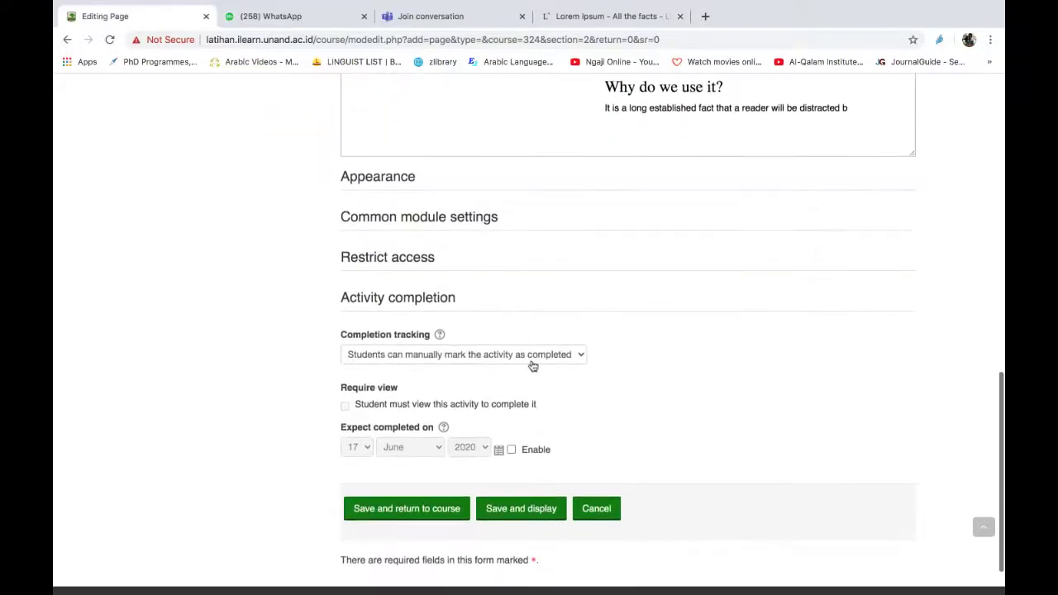
{"action": "left_click", "coordinate": [445, 362]}
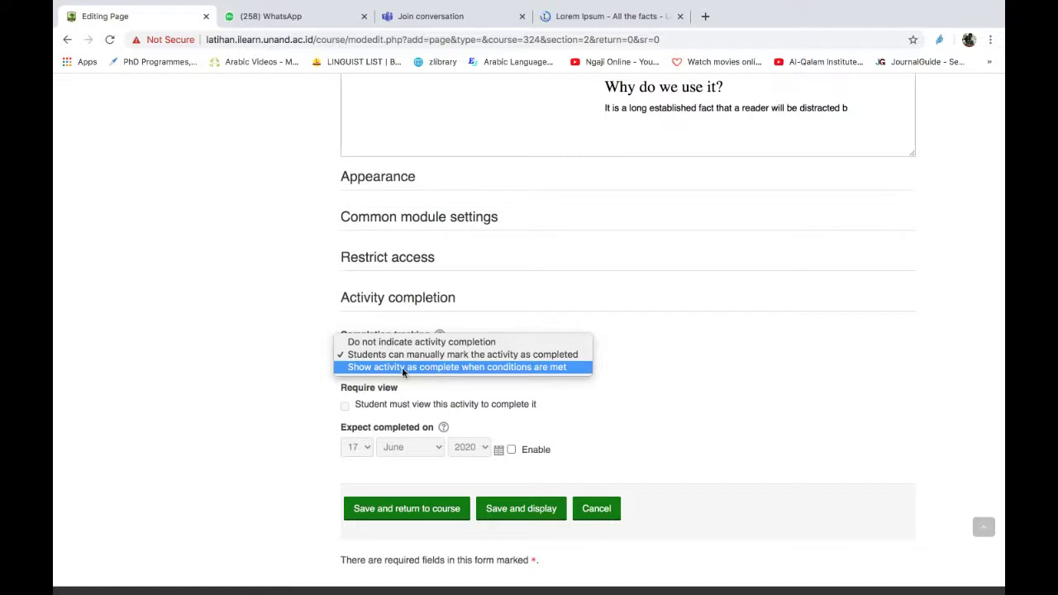
{"action": "left_click", "coordinate": [398, 369]}
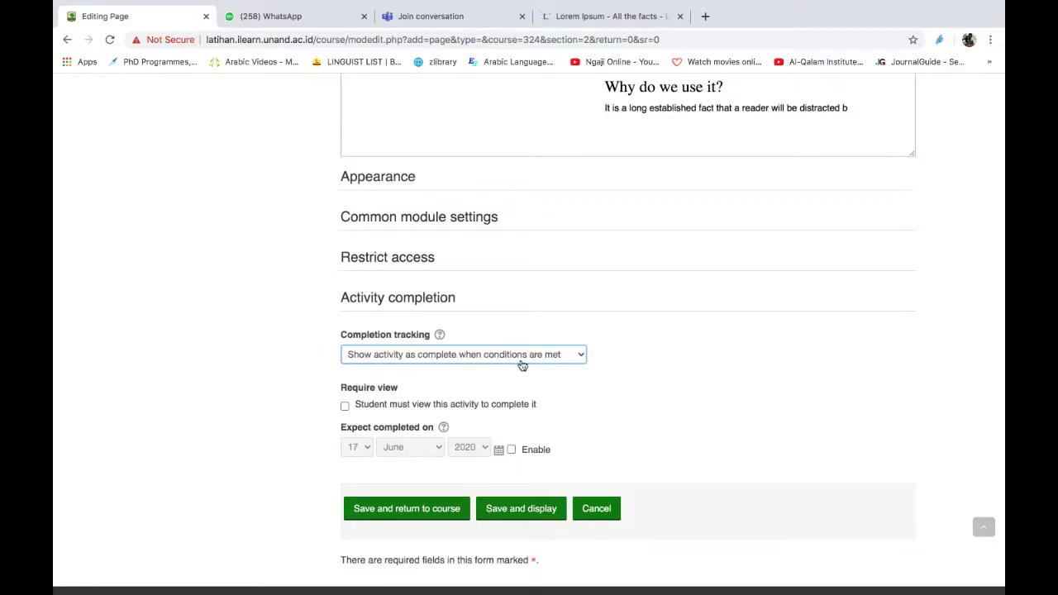
{"action": "left_click", "coordinate": [346, 406]}
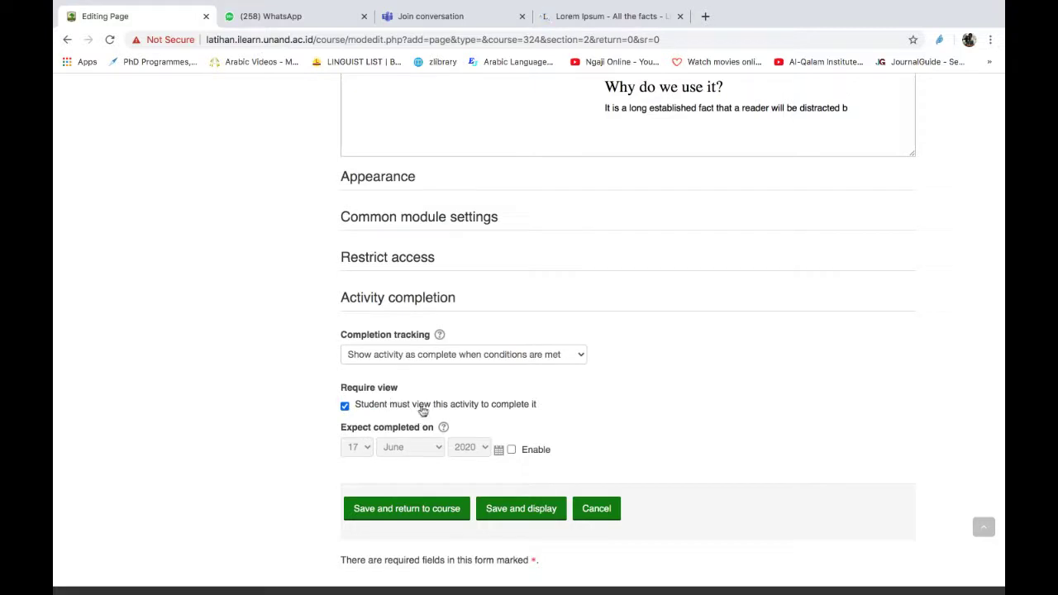
{"action": "left_click", "coordinate": [386, 509]}
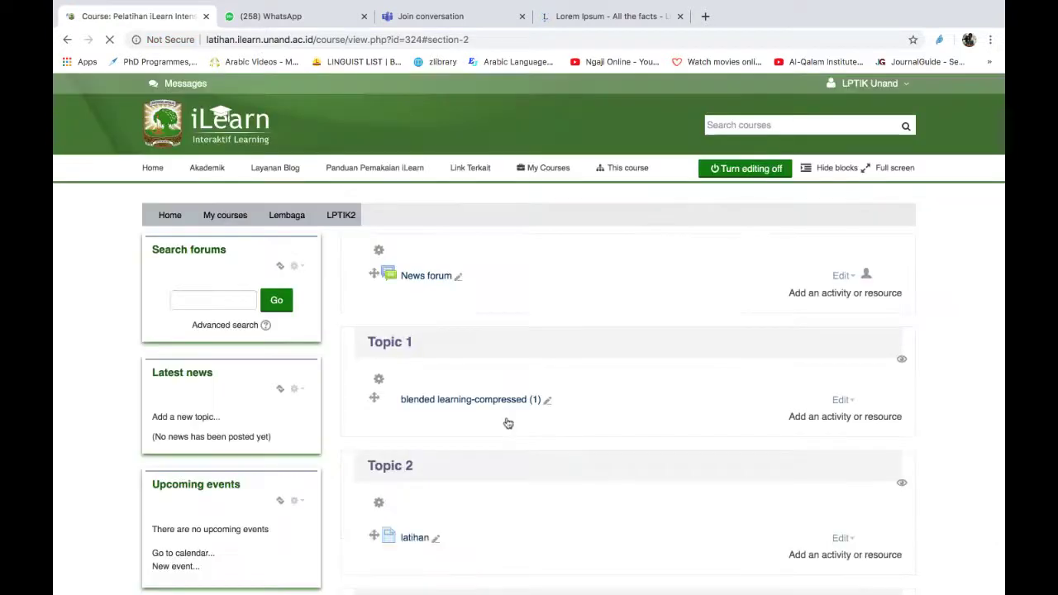
Switch the role to Student to preview the course as a participant.
{"action": "scroll", "coordinate": [629, 402], "scroll_direction": "up", "scroll_amount": 5}
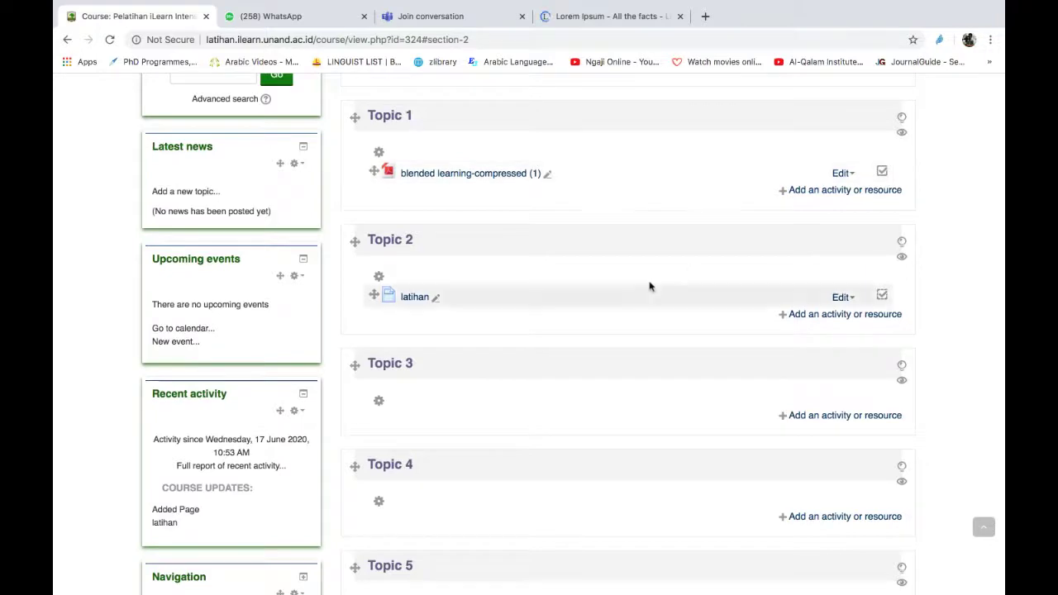
{"action": "scroll", "coordinate": [639, 293], "scroll_direction": "down", "scroll_amount": 5}
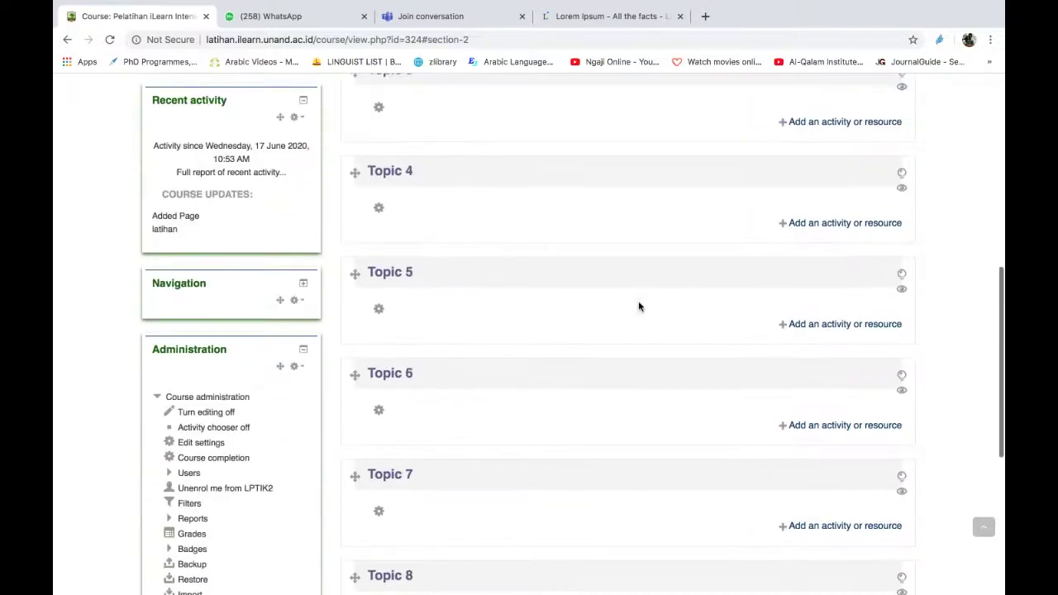
{"action": "scroll", "coordinate": [638, 305], "scroll_direction": "down", "scroll_amount": 3}
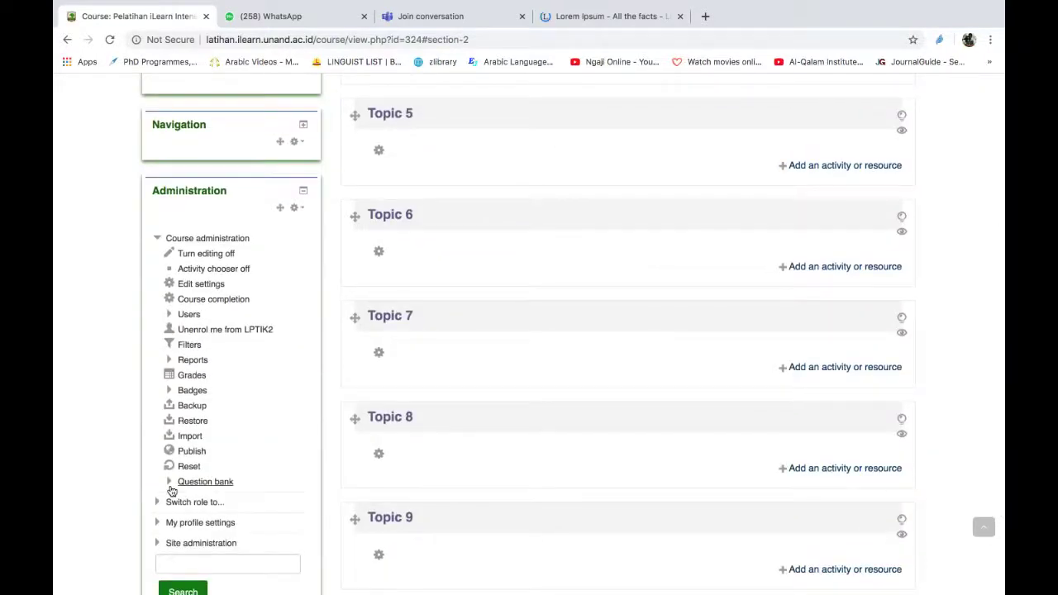
{"action": "left_click", "coordinate": [158, 502]}
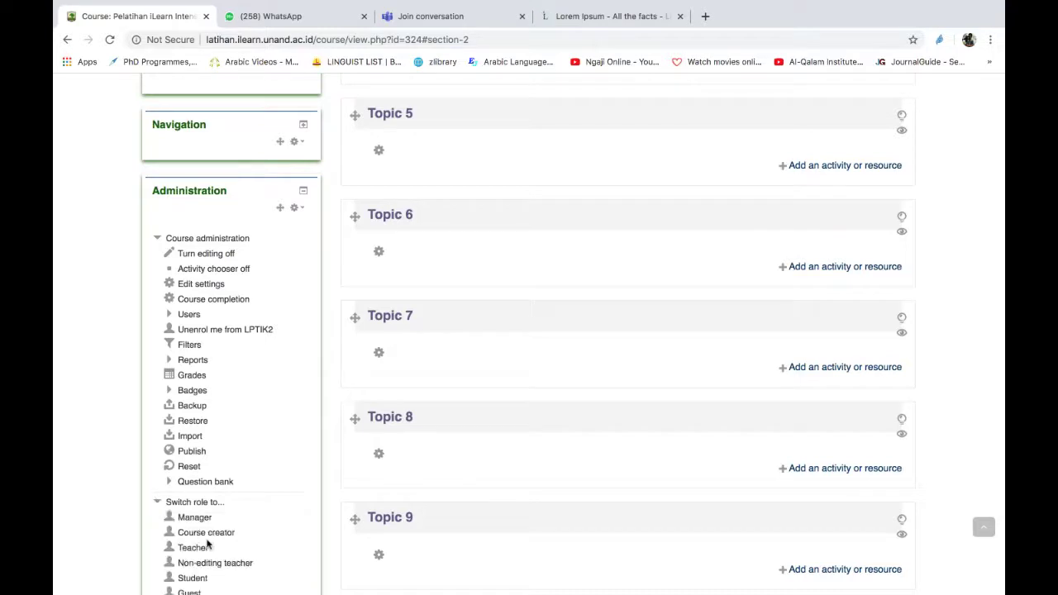
{"action": "scroll", "coordinate": [207, 544], "scroll_direction": "down", "scroll_amount": 1}
{"action": "left_click", "coordinate": [194, 539]}
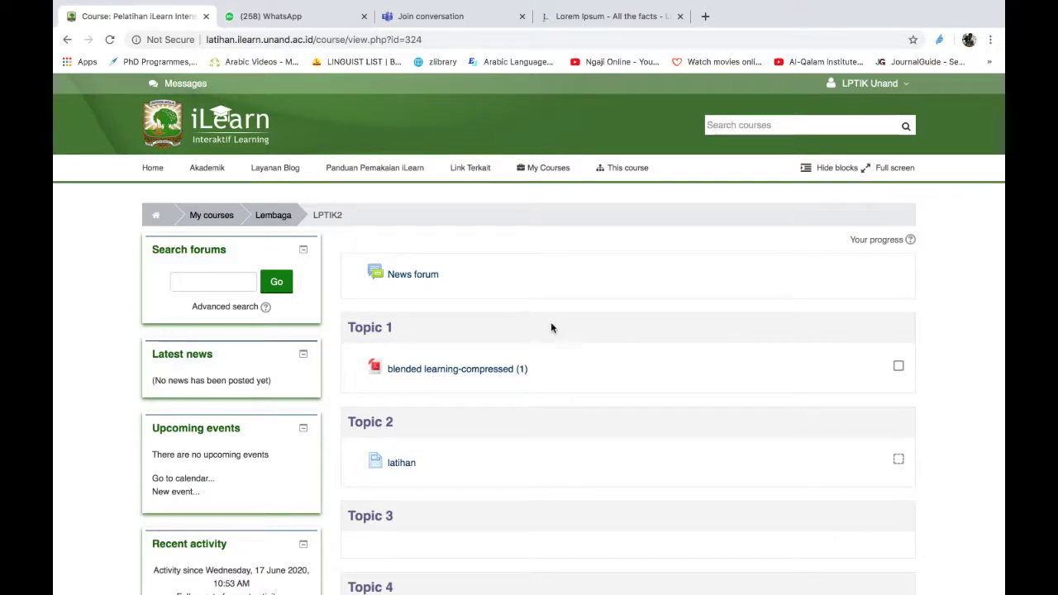
Mark "blended learning-compressed (1)" in Topic 1 as complete, and view the latihan page in Topic 2 before returning to the course.
{"action": "scroll", "coordinate": [534, 354], "scroll_direction": "down", "scroll_amount": 2}
{"action": "scroll", "coordinate": [534, 354], "scroll_direction": "down", "scroll_amount": 2}
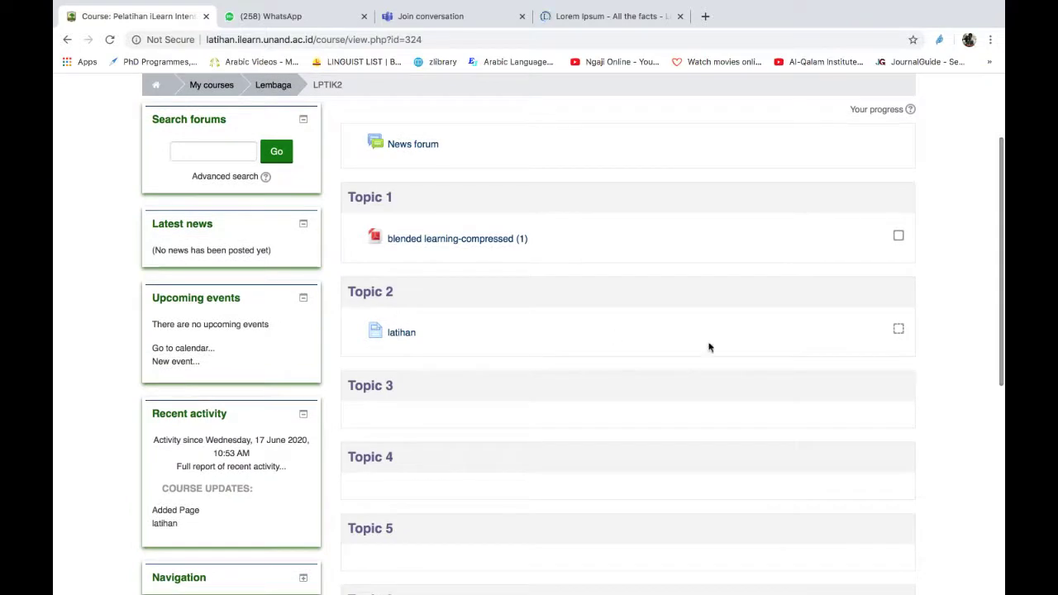
{"action": "left_click", "coordinate": [899, 240]}
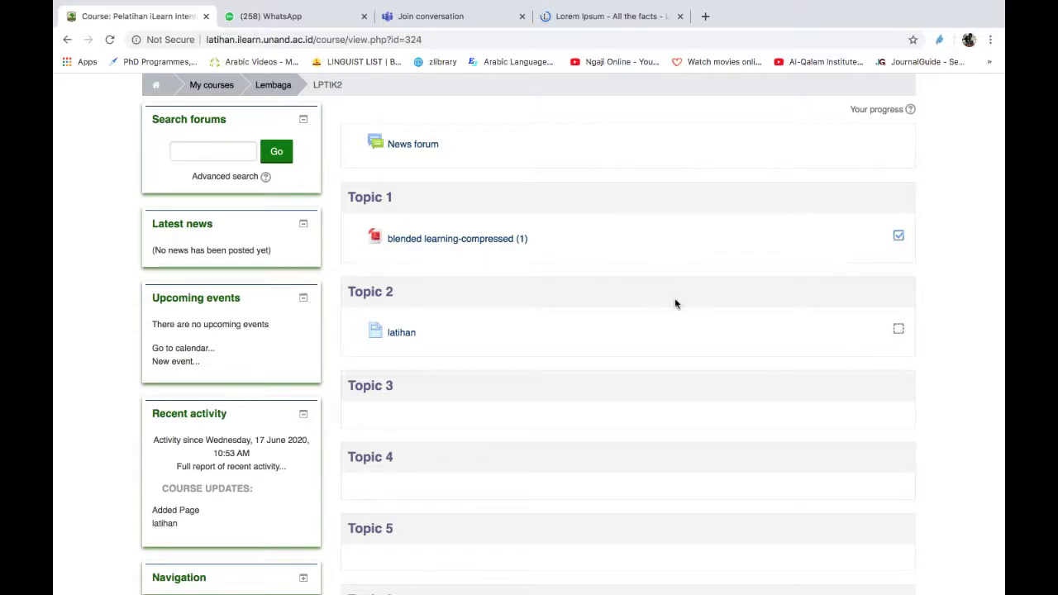
{"action": "left_click", "coordinate": [397, 337]}
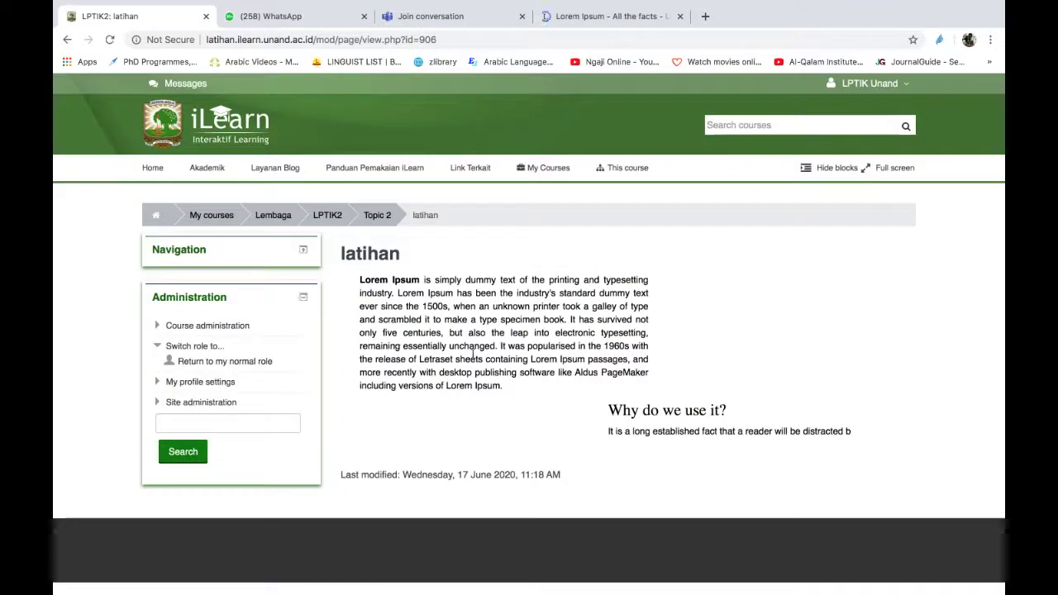
{"action": "left_click", "coordinate": [323, 217]}
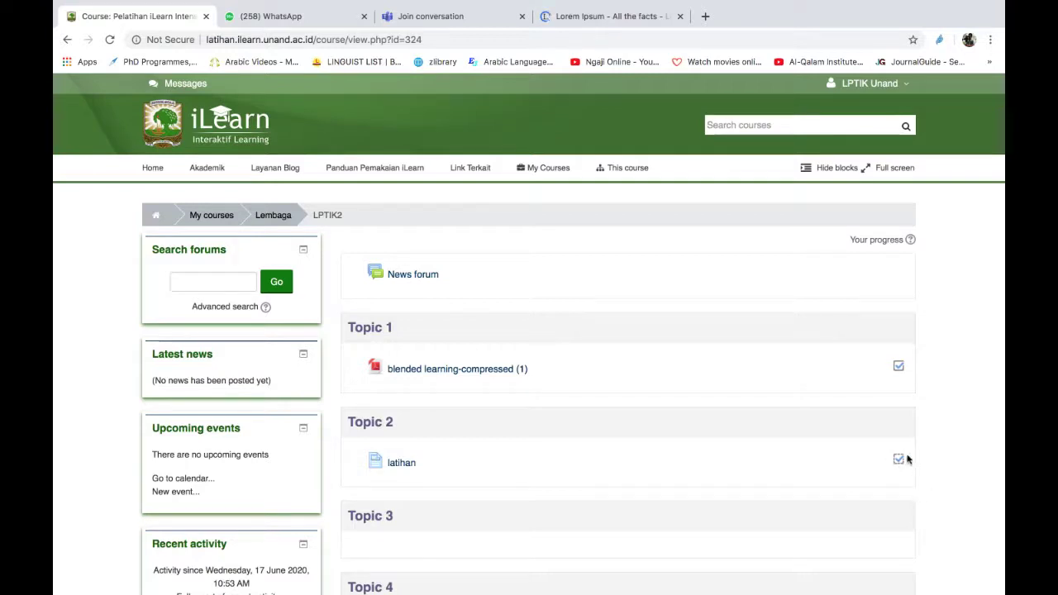
Return from the Student role to the normal role and turn course editing on.
{"action": "scroll", "coordinate": [907, 462], "scroll_direction": "down", "scroll_amount": 1}
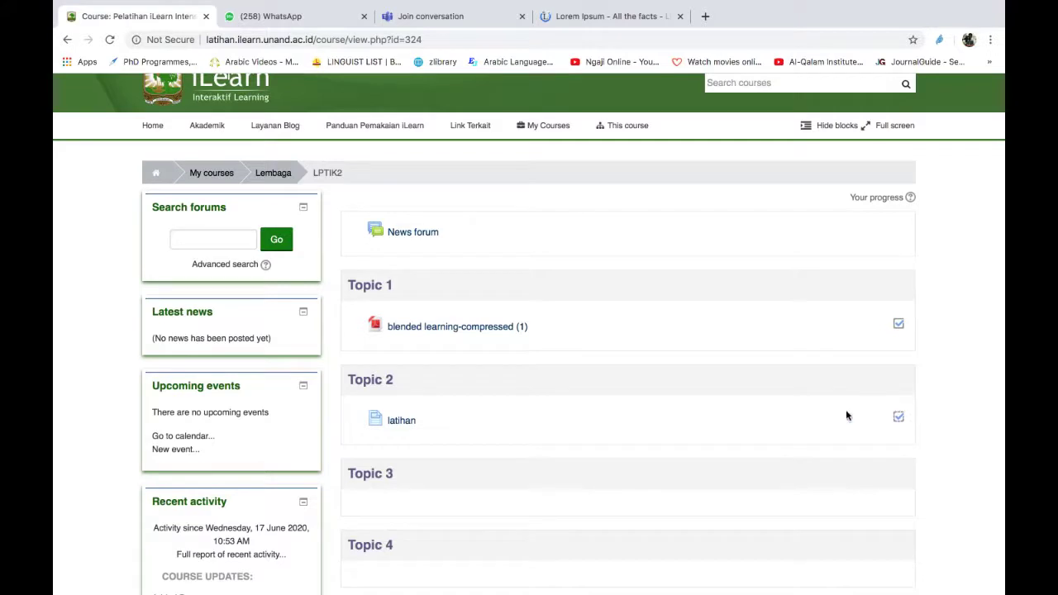
{"action": "scroll", "coordinate": [851, 433], "scroll_direction": "down", "scroll_amount": 5}
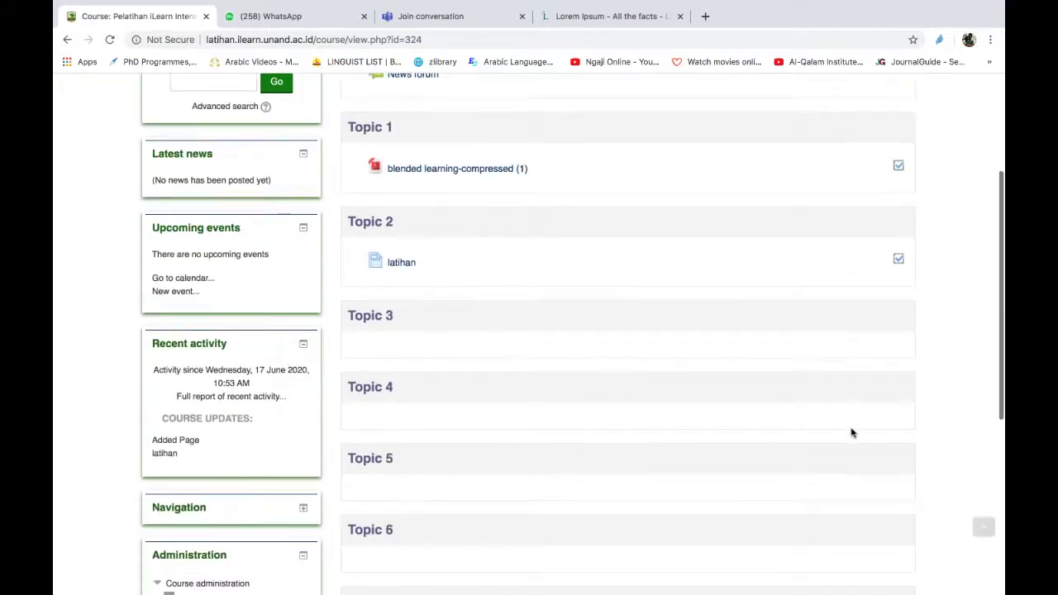
{"action": "scroll", "coordinate": [851, 433], "scroll_direction": "down", "scroll_amount": 2}
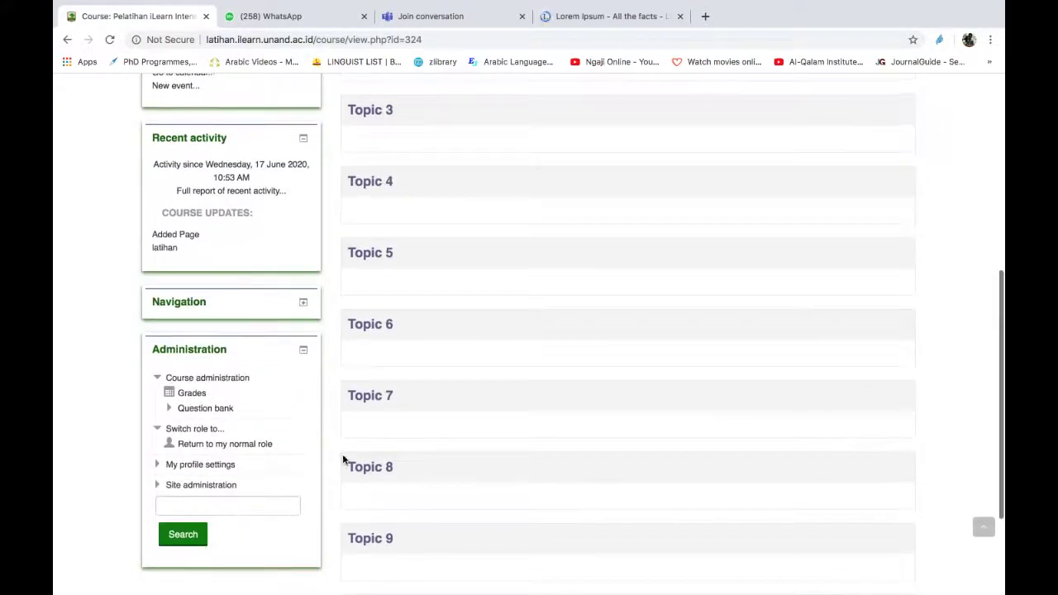
{"action": "left_click", "coordinate": [208, 448]}
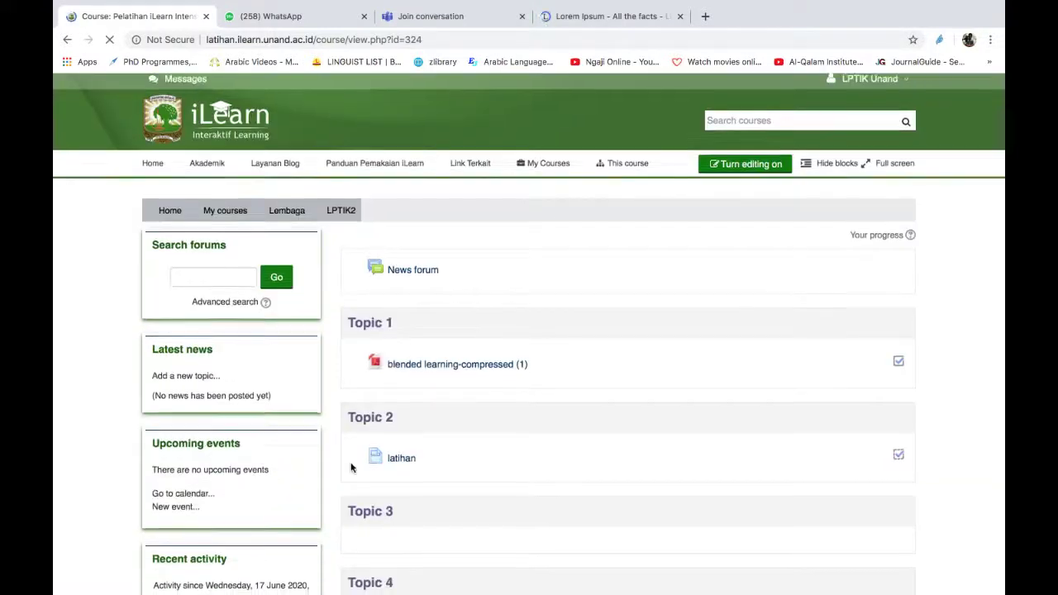
{"action": "scroll", "coordinate": [350, 468], "scroll_direction": "down", "scroll_amount": 2}
{"action": "scroll", "coordinate": [567, 329], "scroll_direction": "up", "scroll_amount": 2}
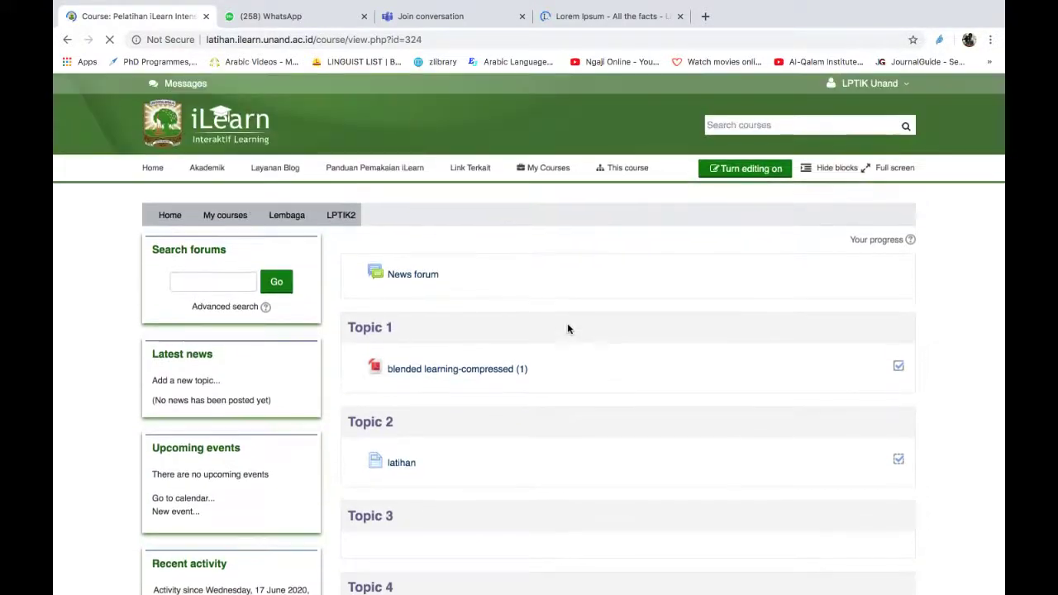
{"action": "left_click", "coordinate": [732, 170]}
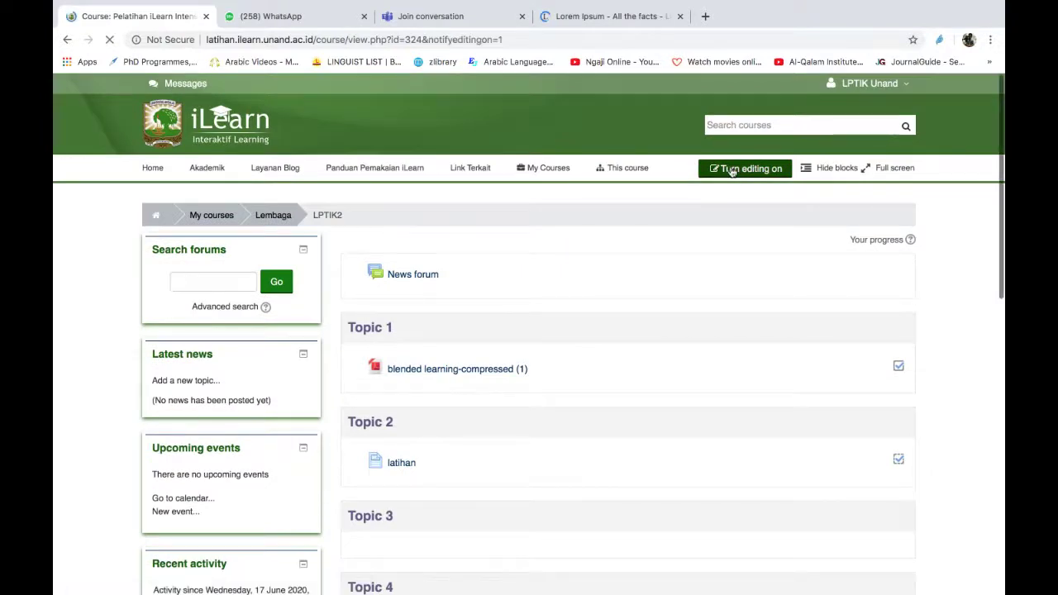
Hide the empty sections Topic 3, Topic 4 and Topic 5 from students.
{"action": "scroll", "coordinate": [709, 373], "scroll_direction": "down", "scroll_amount": 3}
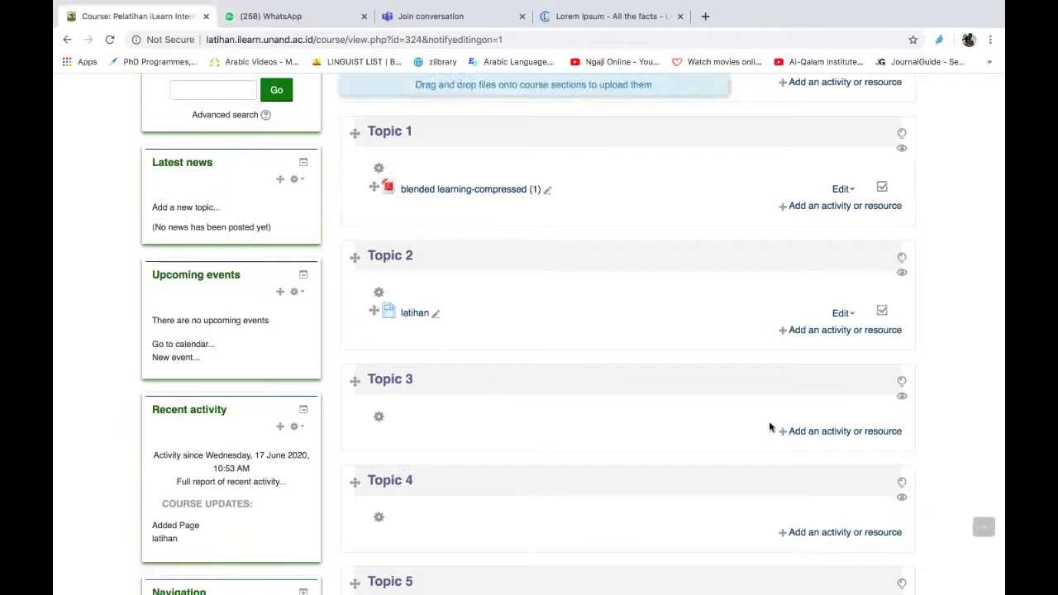
{"action": "left_click", "coordinate": [904, 399]}
{"action": "scroll", "coordinate": [905, 402], "scroll_direction": "down", "scroll_amount": 1}
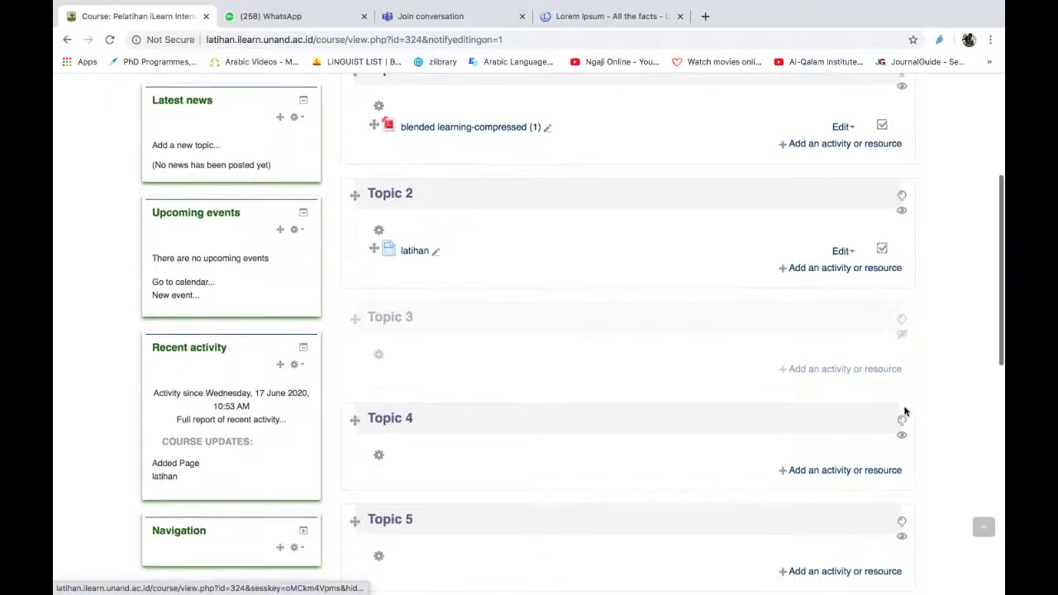
{"action": "left_click", "coordinate": [903, 437]}
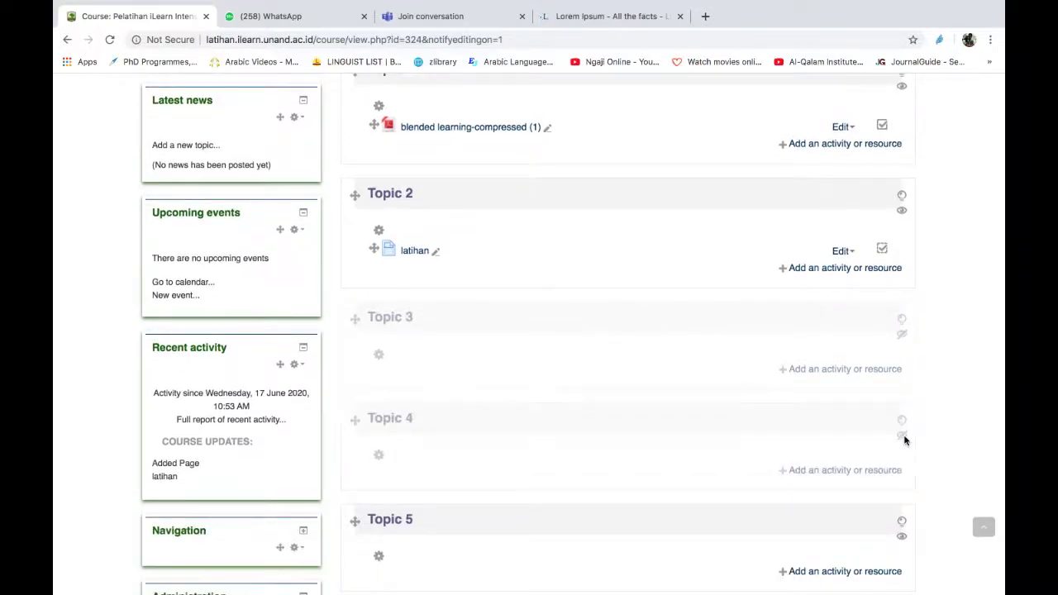
{"action": "scroll", "coordinate": [904, 440], "scroll_direction": "down", "scroll_amount": 1}
{"action": "left_click", "coordinate": [904, 486]}
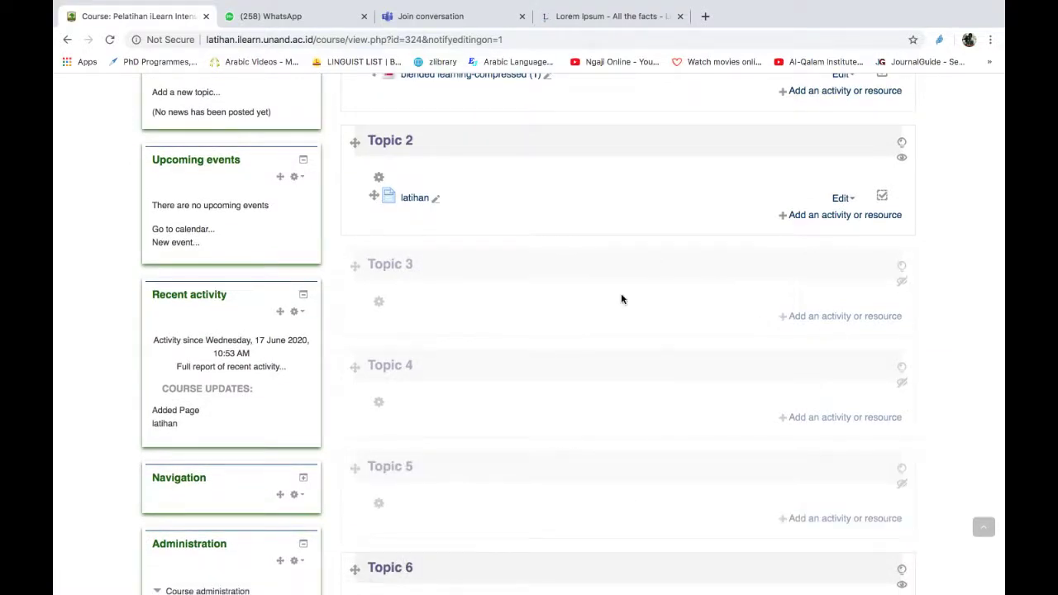
Switch the role to Student and check how Topics 3 to 5 appear to participants.
{"action": "scroll", "coordinate": [579, 361], "scroll_direction": "down", "scroll_amount": 3}
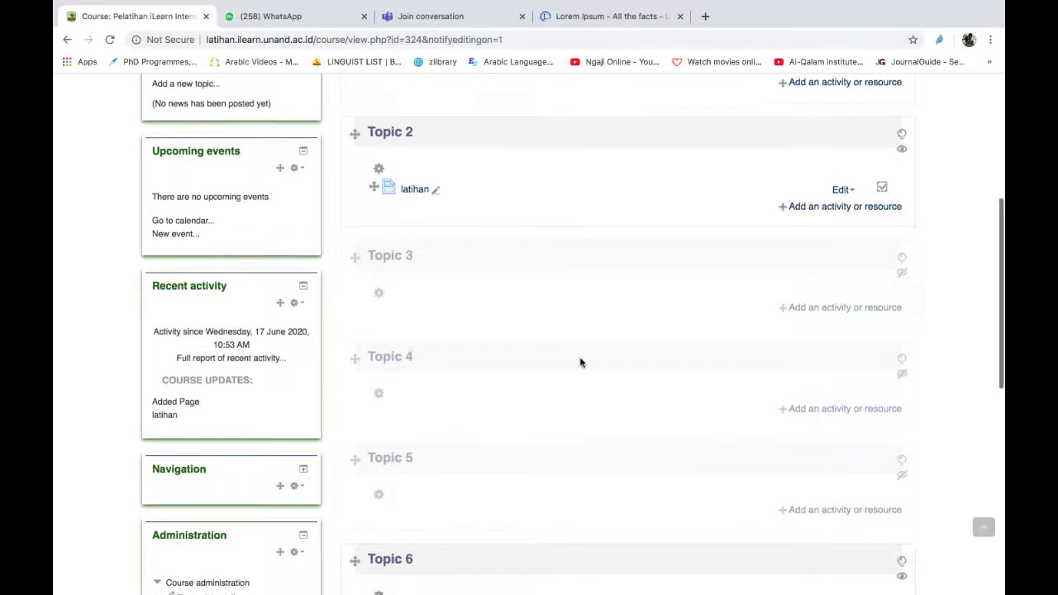
{"action": "scroll", "coordinate": [580, 362], "scroll_direction": "down", "scroll_amount": 3}
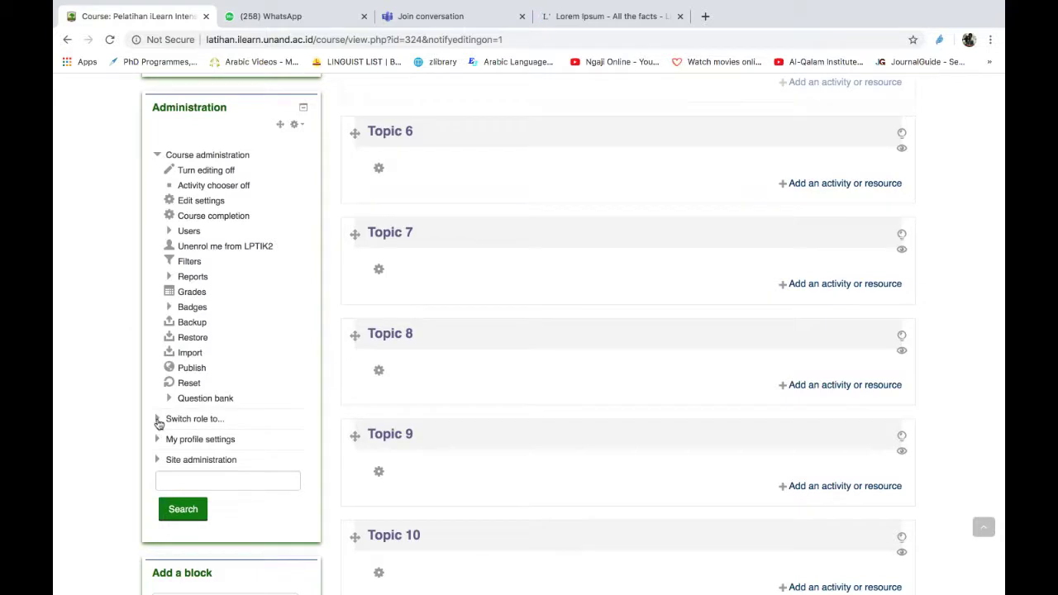
{"action": "left_click", "coordinate": [158, 423]}
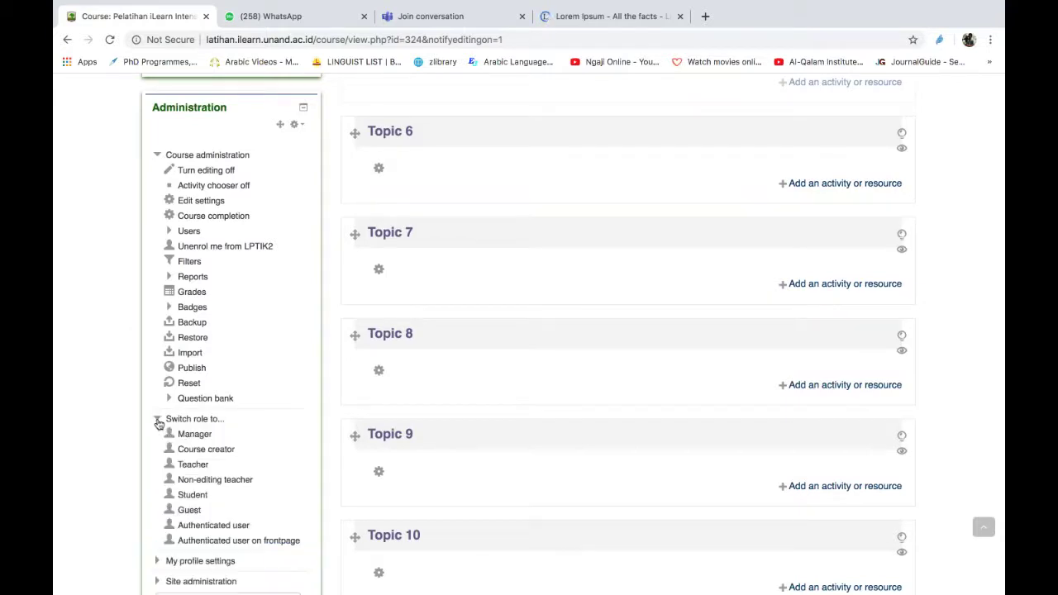
{"action": "left_click", "coordinate": [192, 494]}
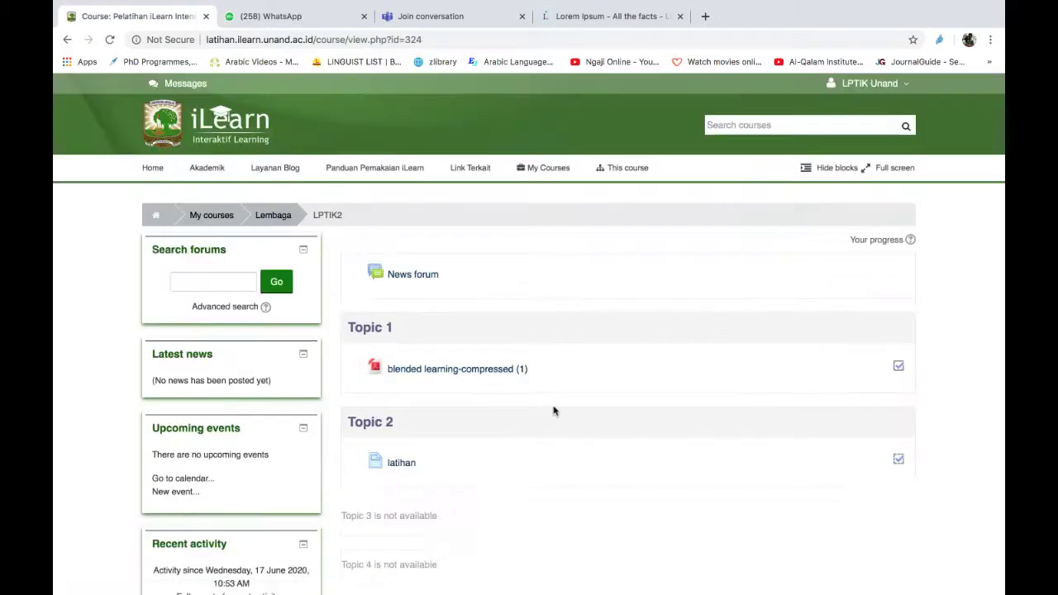
{"action": "scroll", "coordinate": [554, 411], "scroll_direction": "down", "scroll_amount": 5}
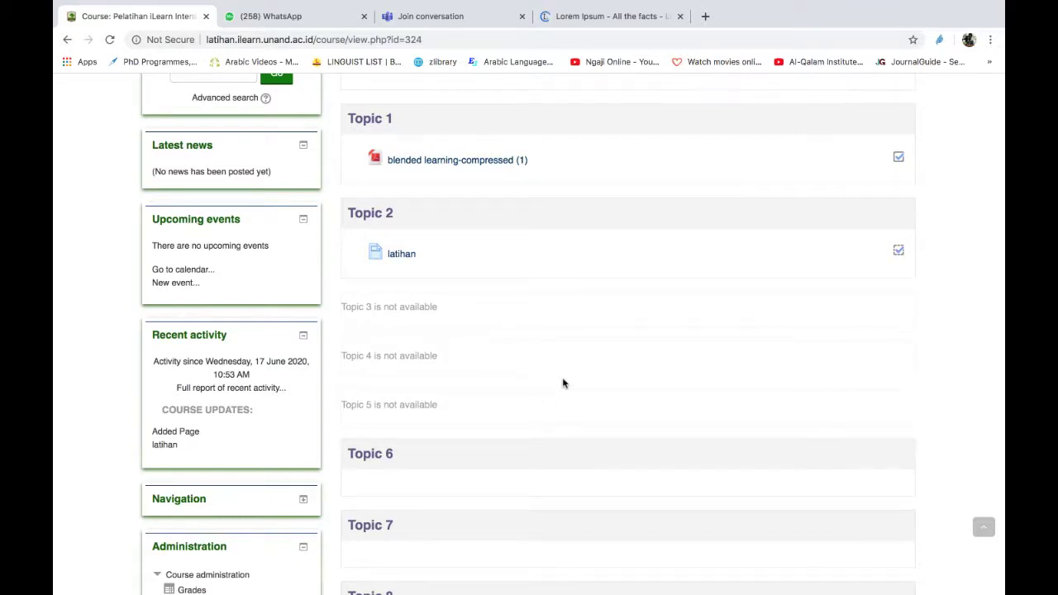
{"action": "scroll", "coordinate": [563, 383], "scroll_direction": "down", "scroll_amount": 5}
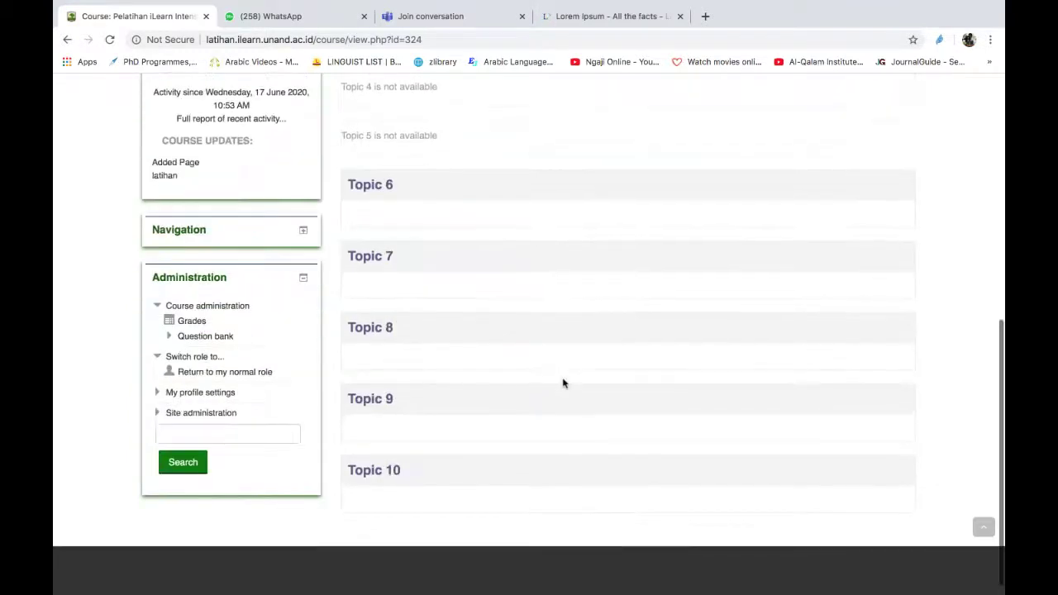
Leave the student preview for the normal role and re-enable editing on the course page.
{"action": "left_click", "coordinate": [193, 375]}
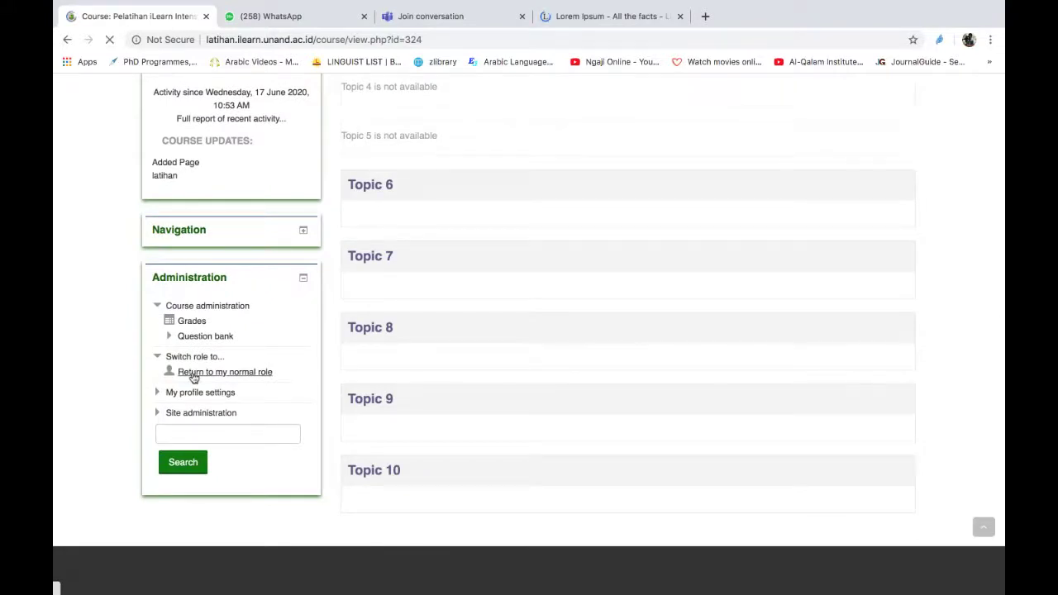
{"action": "scroll", "coordinate": [514, 404], "scroll_direction": "down", "scroll_amount": 2}
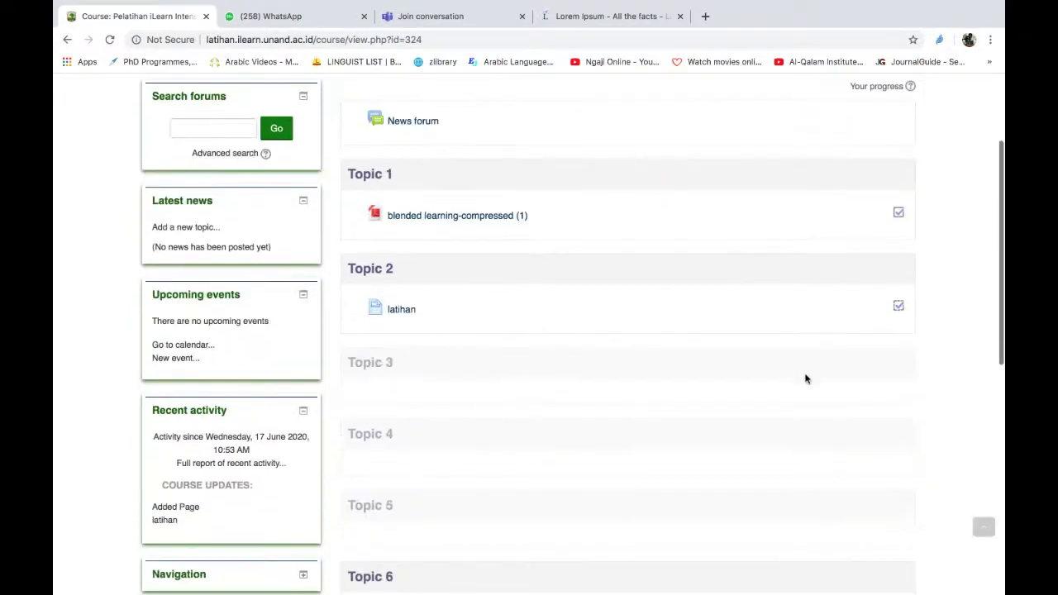
{"action": "scroll", "coordinate": [715, 385], "scroll_direction": "down", "scroll_amount": 1}
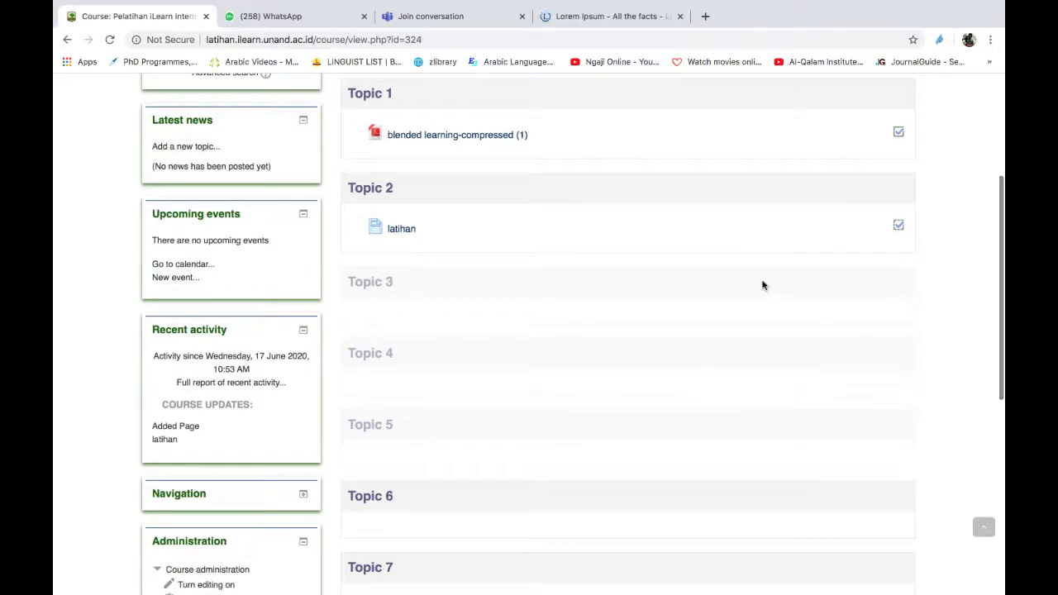
{"action": "scroll", "coordinate": [762, 285], "scroll_direction": "up", "scroll_amount": 2}
{"action": "left_click", "coordinate": [748, 84]}
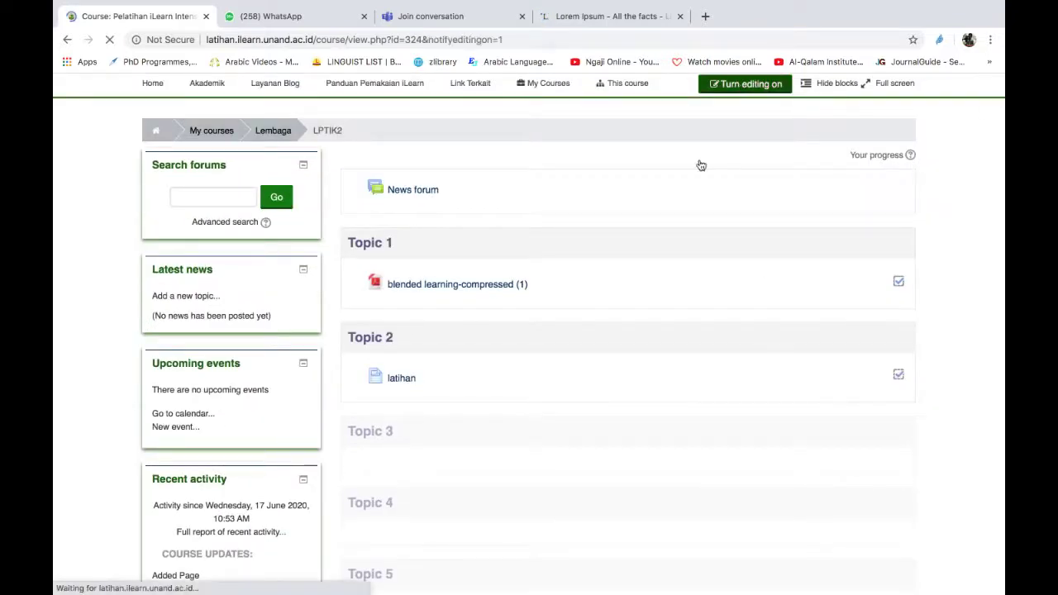
Make the hidden sections Topic 3, Topic 4 and Topic 5 visible to students again.
{"action": "scroll", "coordinate": [649, 330], "scroll_direction": "down", "scroll_amount": 2}
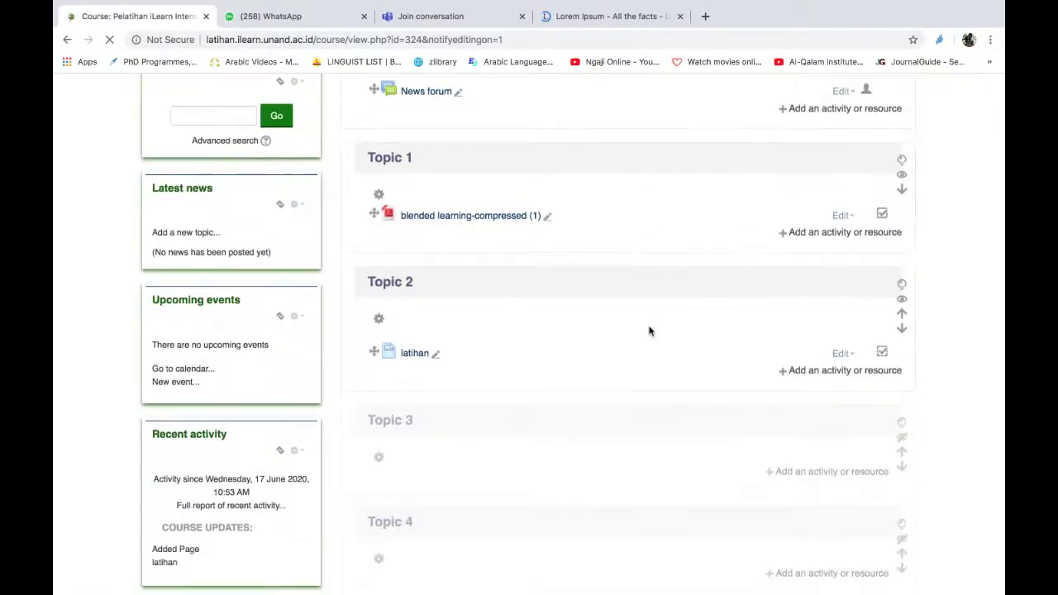
{"action": "scroll", "coordinate": [649, 330], "scroll_direction": "down", "scroll_amount": 2}
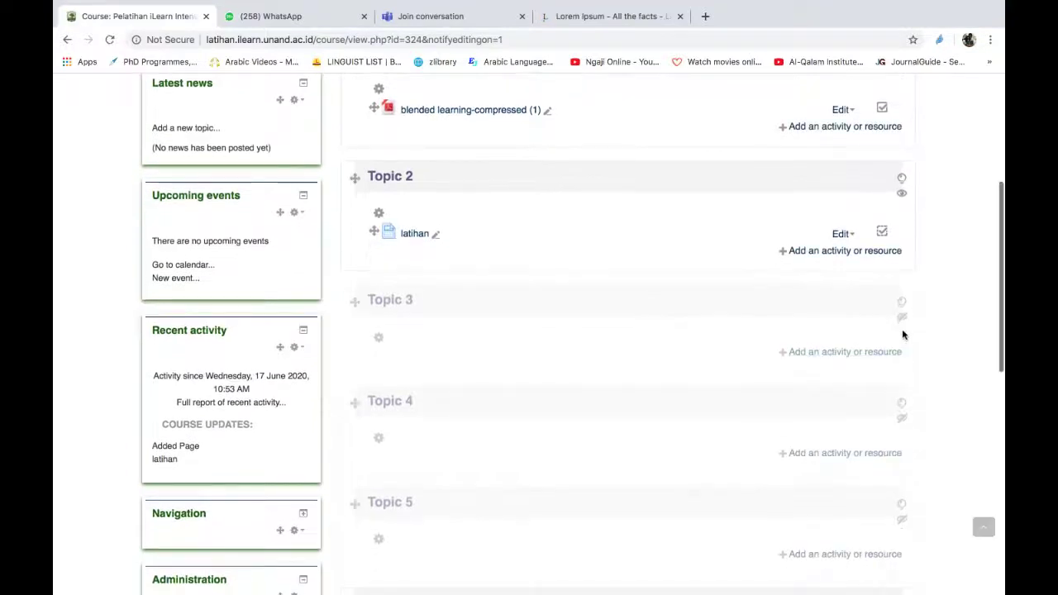
{"action": "left_click", "coordinate": [903, 319]}
{"action": "left_click", "coordinate": [902, 420]}
{"action": "scroll", "coordinate": [904, 421], "scroll_direction": "down", "scroll_amount": 2}
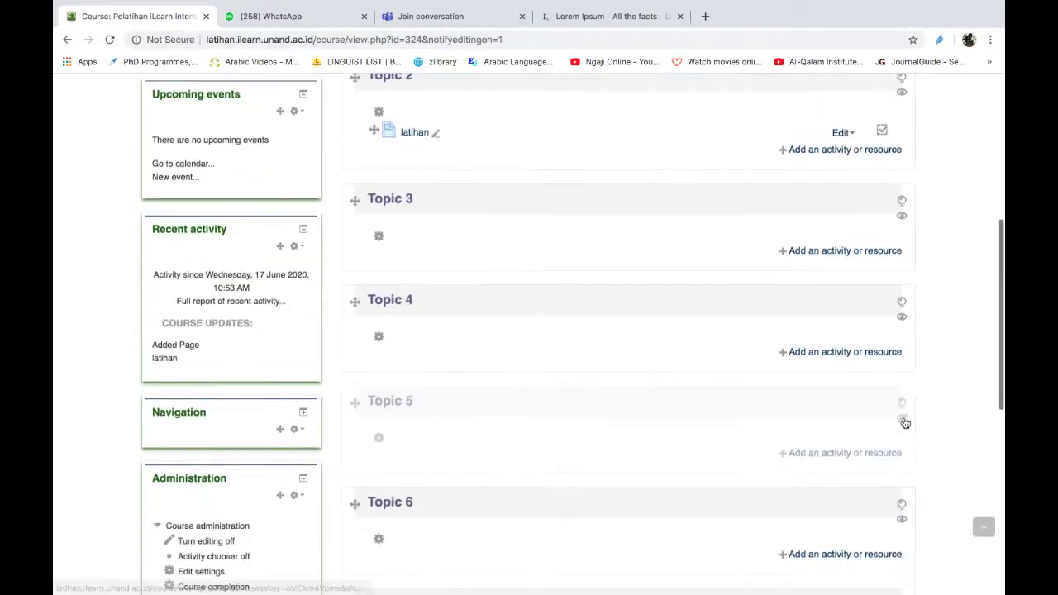
{"action": "left_click", "coordinate": [904, 422]}
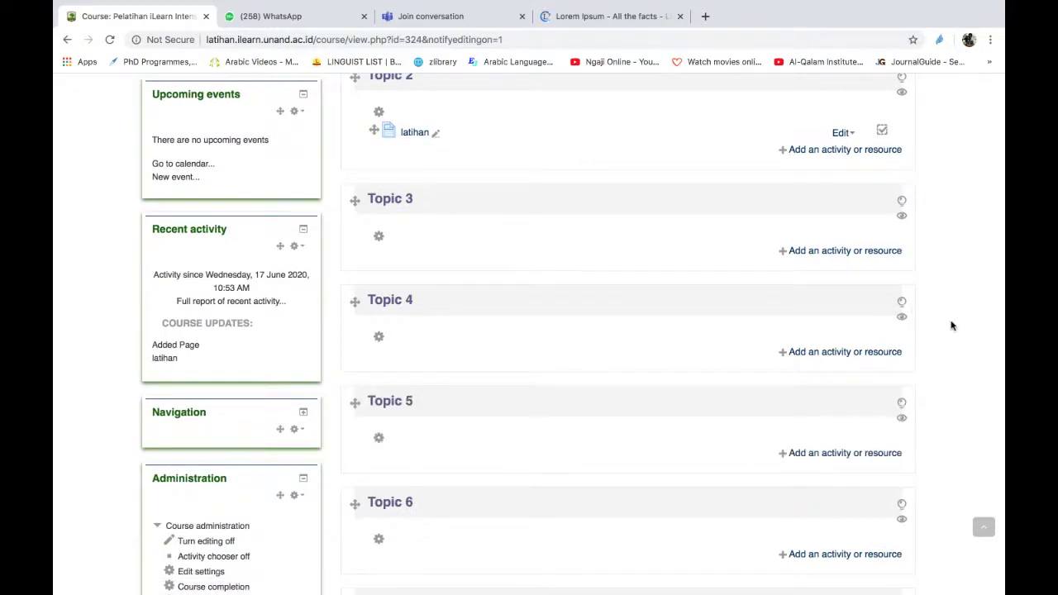
{"action": "scroll", "coordinate": [951, 325], "scroll_direction": "up", "scroll_amount": 1}
{"action": "scroll", "coordinate": [950, 325], "scroll_direction": "up", "scroll_amount": 1}
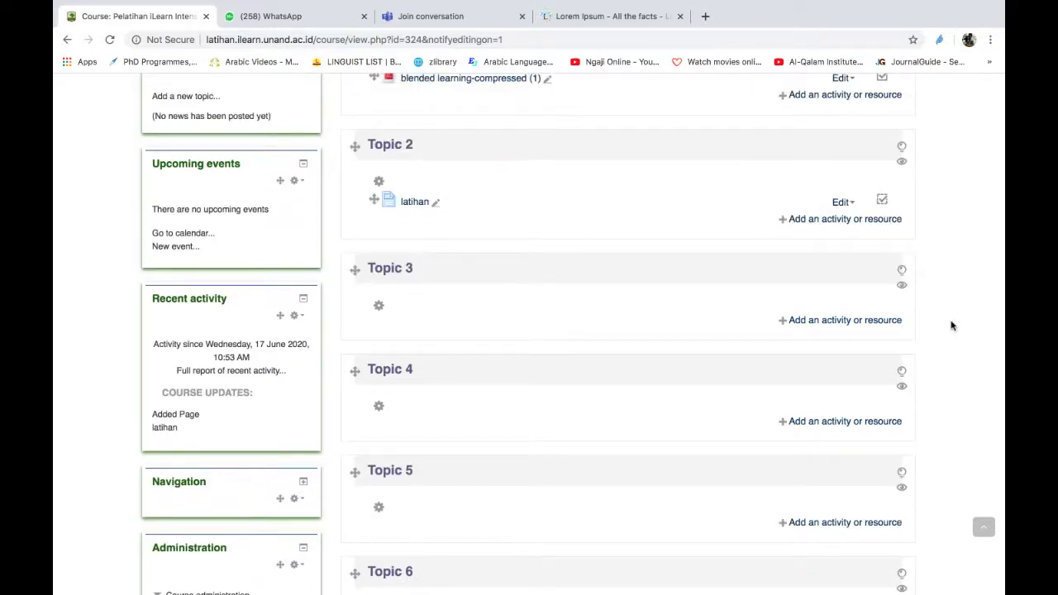
{"action": "scroll", "coordinate": [951, 325], "scroll_direction": "up", "scroll_amount": 1}
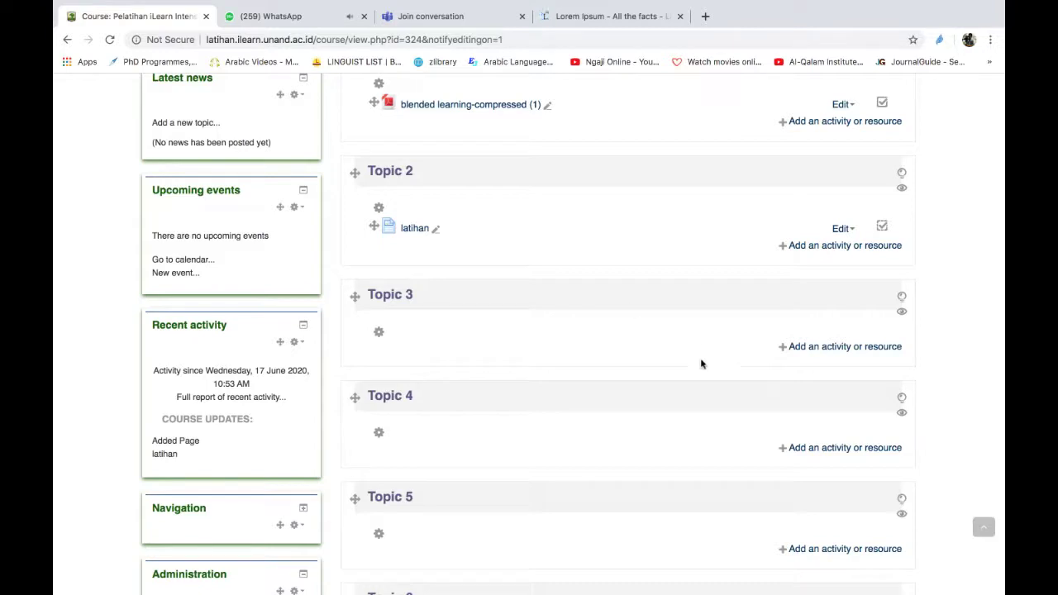
Add a new Assignment activity to Topic 3.
{"action": "left_click", "coordinate": [800, 348]}
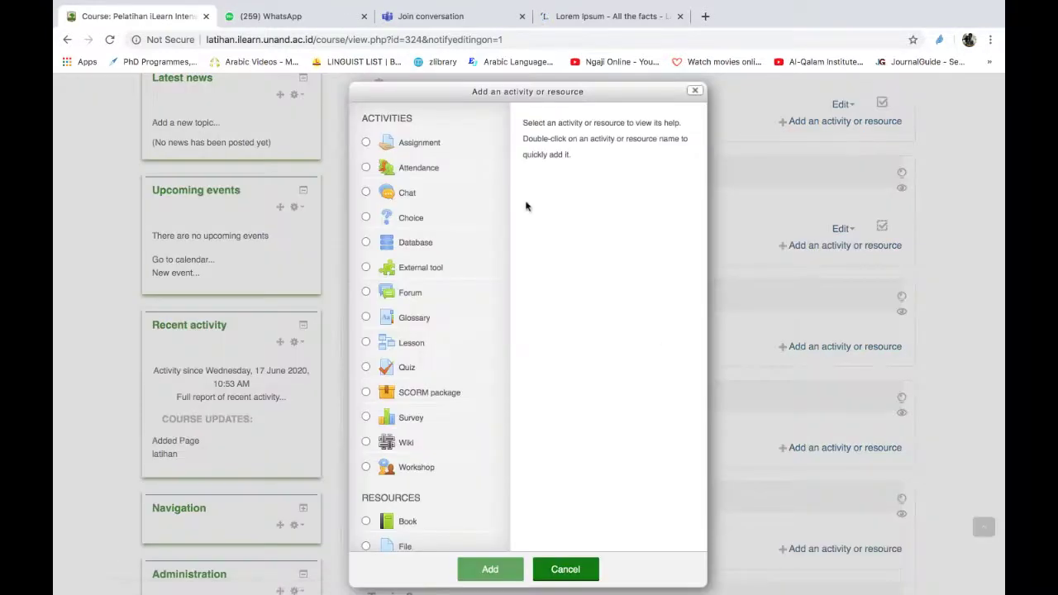
{"action": "left_click", "coordinate": [366, 143]}
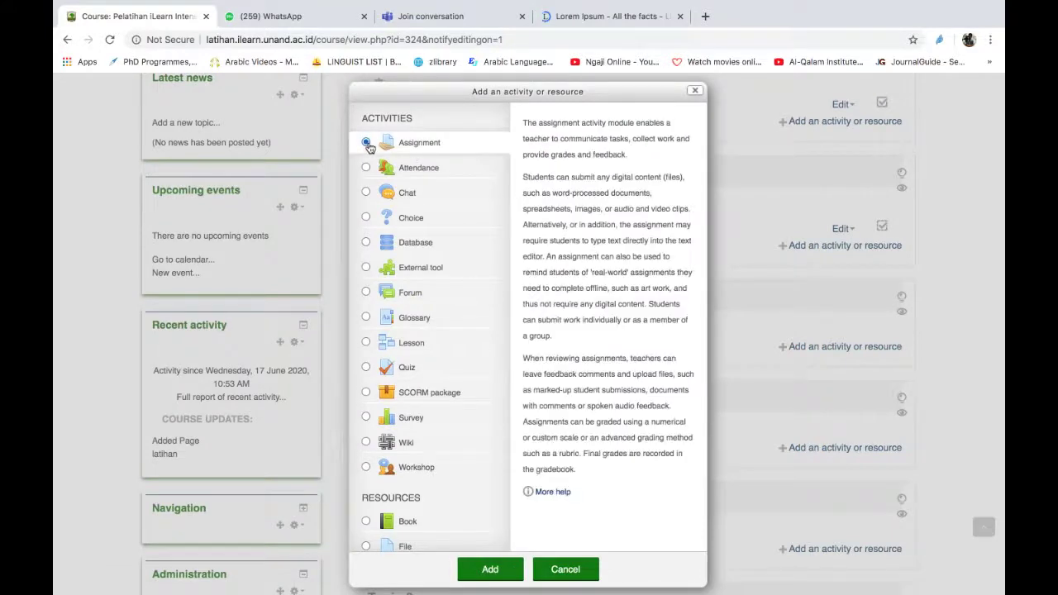
{"action": "scroll", "coordinate": [390, 291], "scroll_direction": "down", "scroll_amount": 2}
{"action": "scroll", "coordinate": [391, 285], "scroll_direction": "up", "scroll_amount": 2}
{"action": "scroll", "coordinate": [408, 347], "scroll_direction": "down", "scroll_amount": 5}
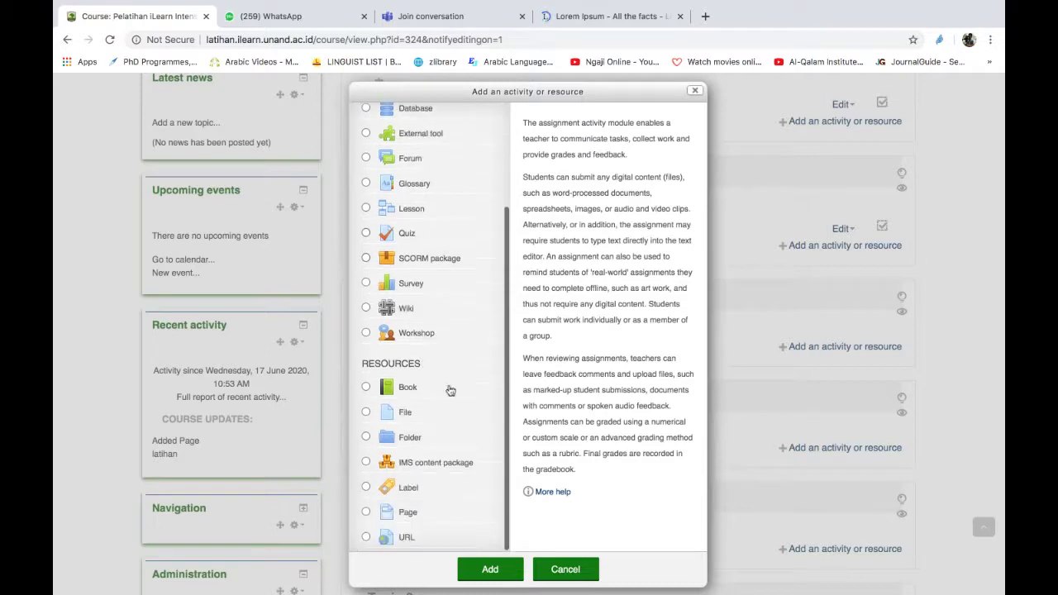
{"action": "left_click", "coordinate": [488, 569]}
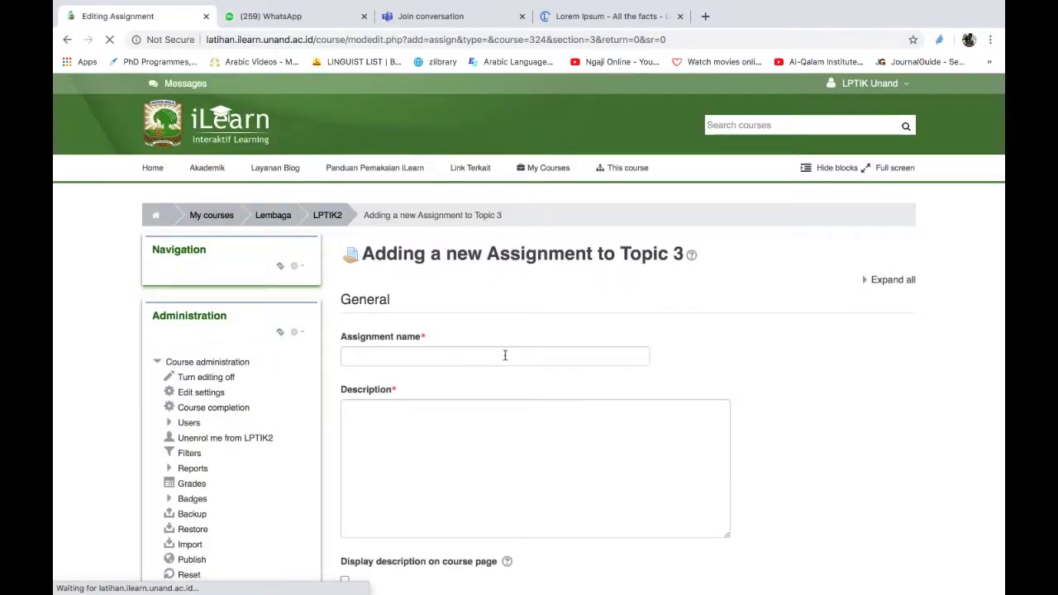
Name the assignment "Latihan 3" and enter "Latihan 3" as its description.
{"action": "left_click", "coordinate": [505, 355]}
{"action": "type", "text": "Latiha"}
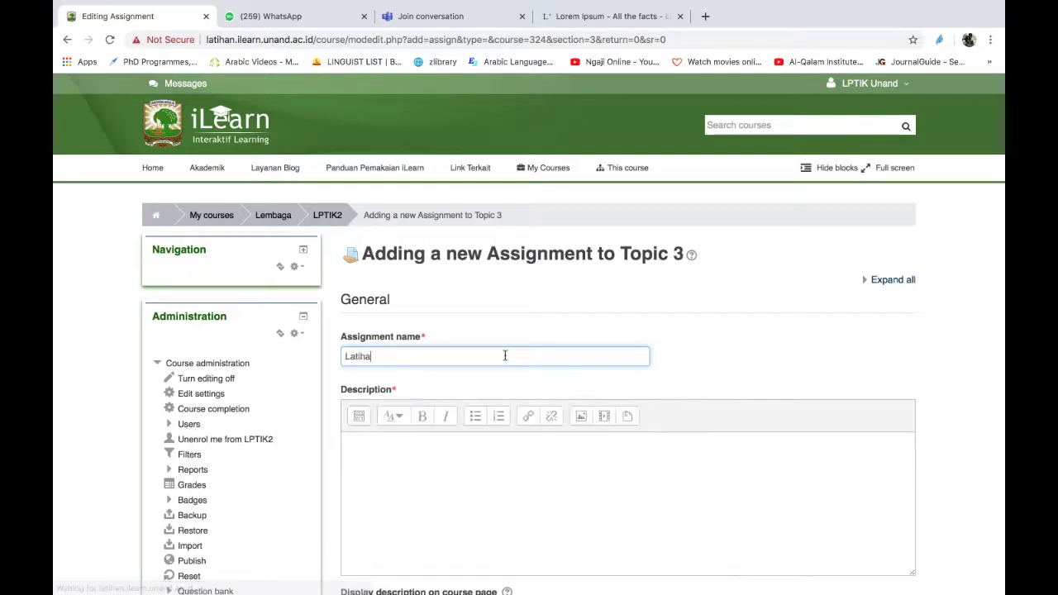
{"action": "type", "text": "n 3"}
{"action": "left_click", "coordinate": [451, 451]}
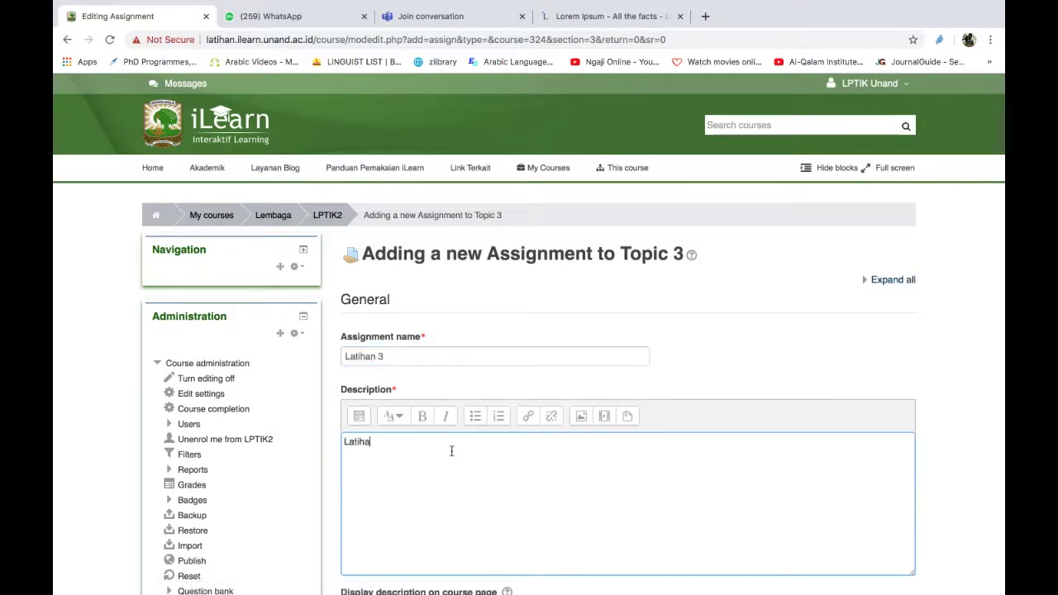
Enable online text as a submission type for the assignment, alongside file submissions.
{"action": "scroll", "coordinate": [451, 451], "scroll_direction": "down", "scroll_amount": 6}
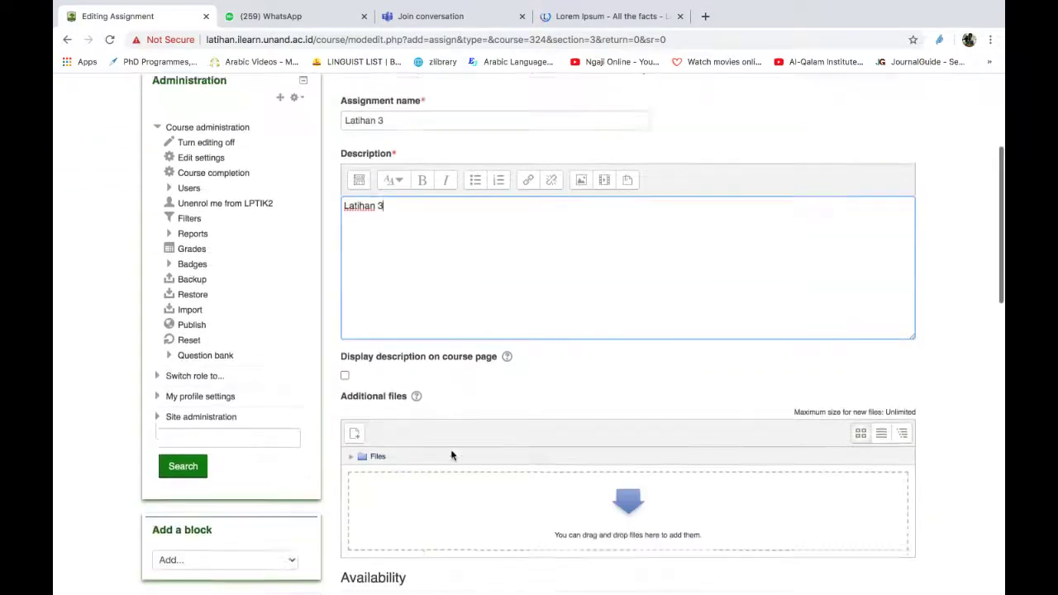
{"action": "scroll", "coordinate": [451, 453], "scroll_direction": "down", "scroll_amount": 2}
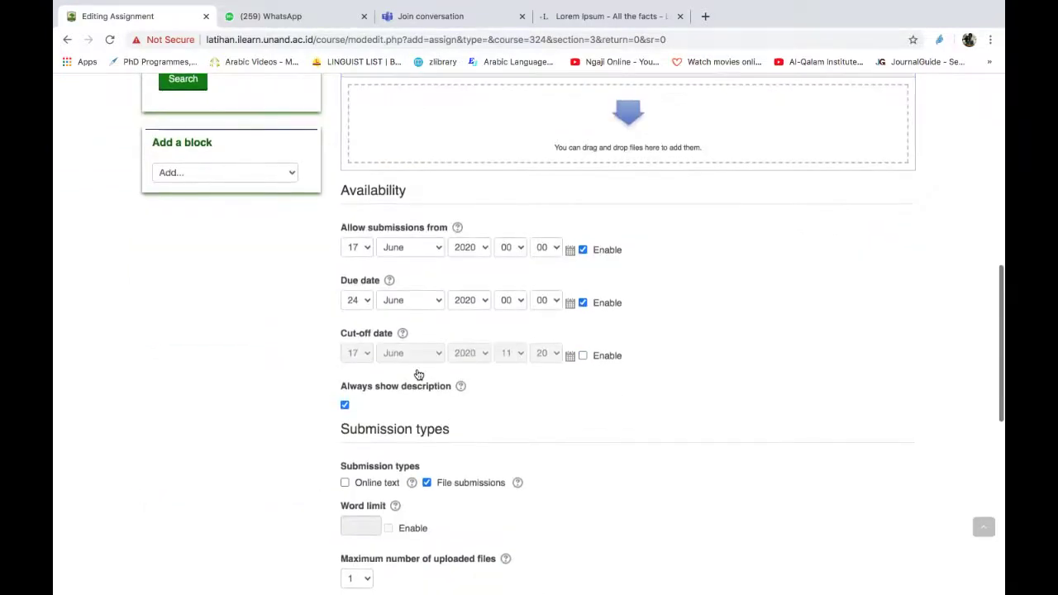
{"action": "scroll", "coordinate": [447, 316], "scroll_direction": "down", "scroll_amount": 3}
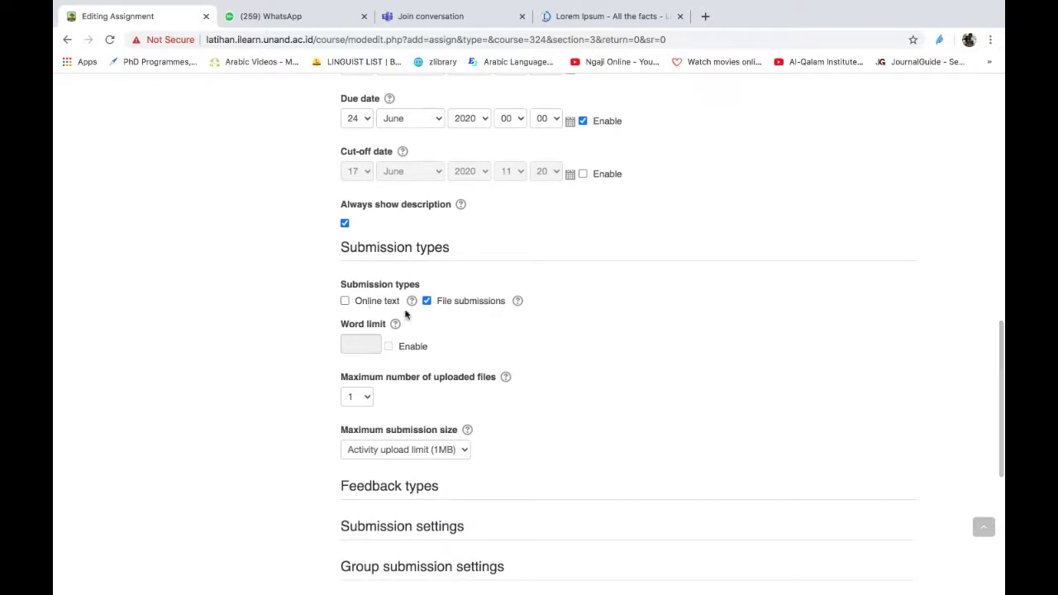
{"action": "left_click", "coordinate": [345, 303]}
{"action": "scroll", "coordinate": [482, 364], "scroll_direction": "down", "scroll_amount": 4}
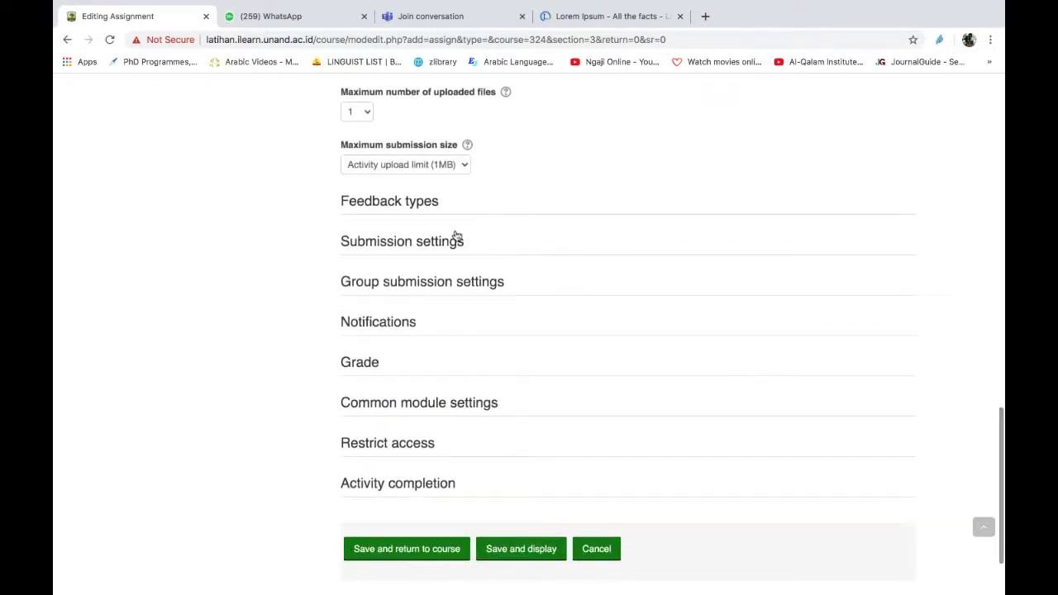
Examine the assignment's grade settings and access restrictions.
{"action": "left_click", "coordinate": [364, 366]}
{"action": "scroll", "coordinate": [432, 372], "scroll_direction": "down", "scroll_amount": 3}
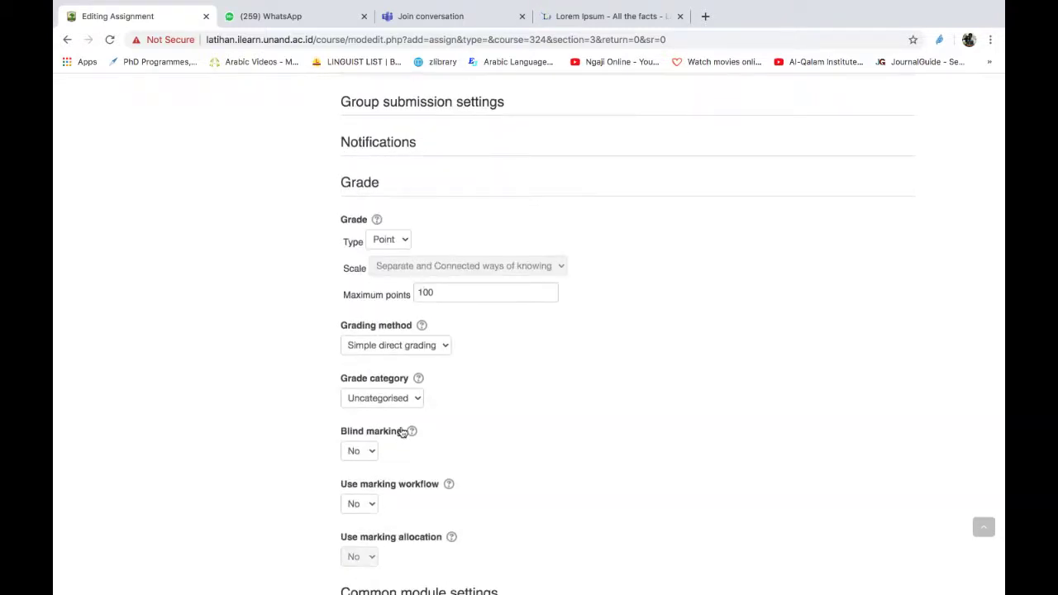
{"action": "scroll", "coordinate": [402, 432], "scroll_direction": "down", "scroll_amount": 3}
{"action": "scroll", "coordinate": [401, 432], "scroll_direction": "down", "scroll_amount": 1}
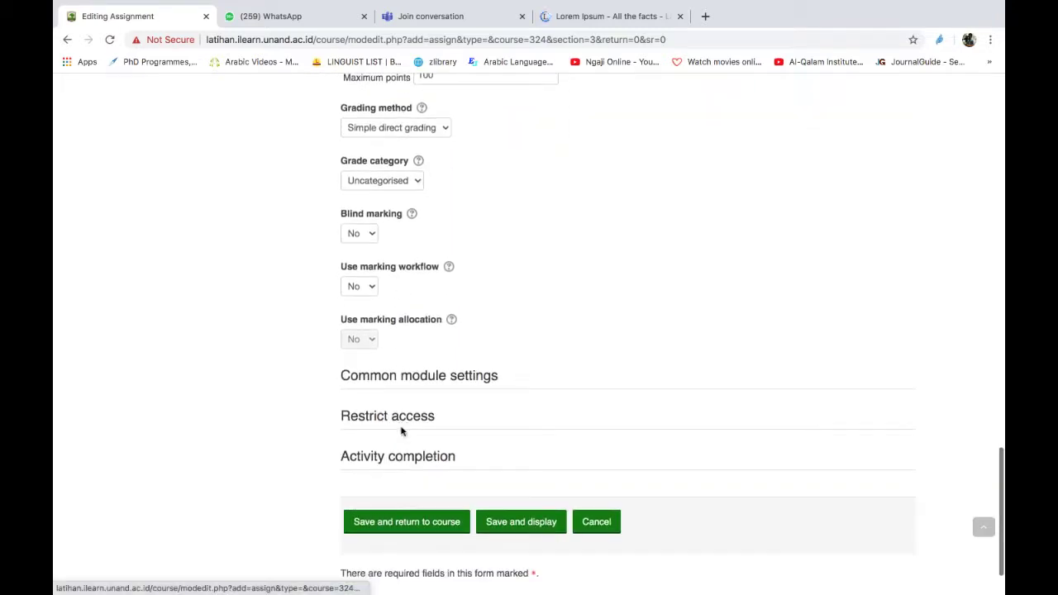
{"action": "left_click", "coordinate": [370, 420]}
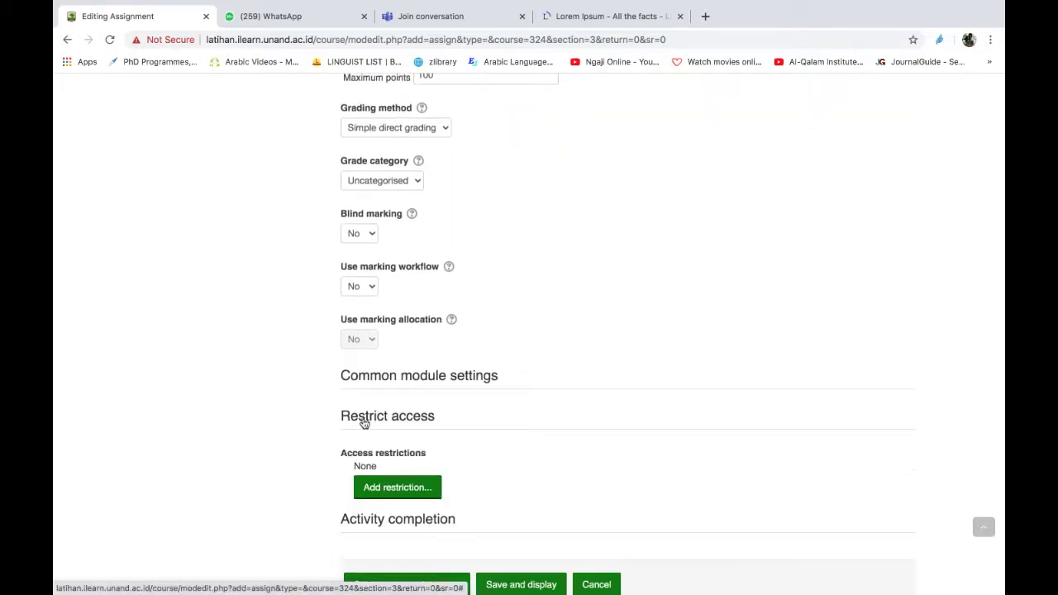
{"action": "scroll", "coordinate": [441, 444], "scroll_direction": "down", "scroll_amount": 1}
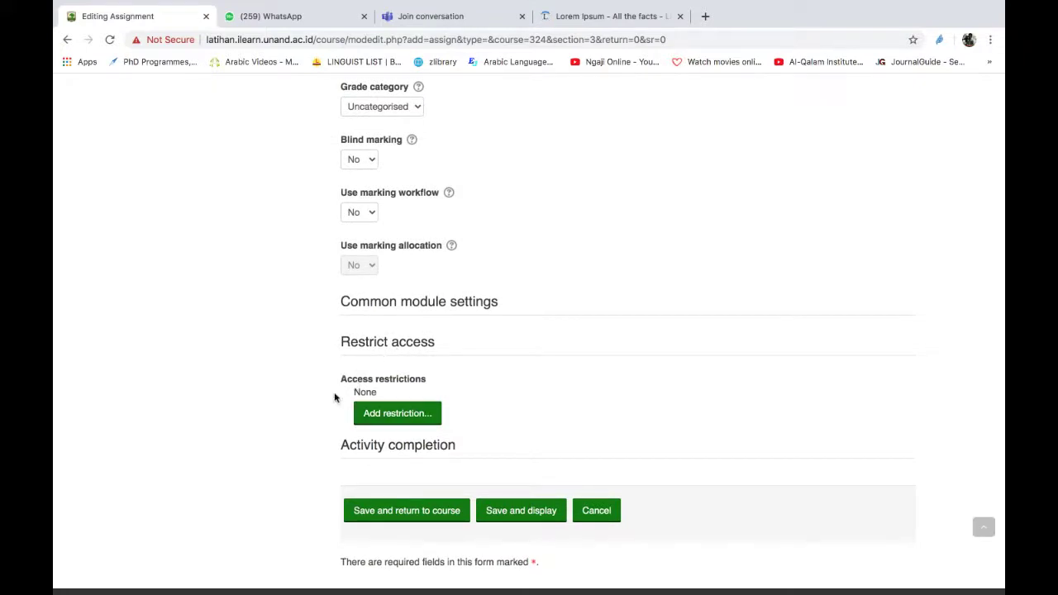
Set the assignment's completion tracking to "Show activity as complete when conditions are met".
{"action": "left_click", "coordinate": [371, 445]}
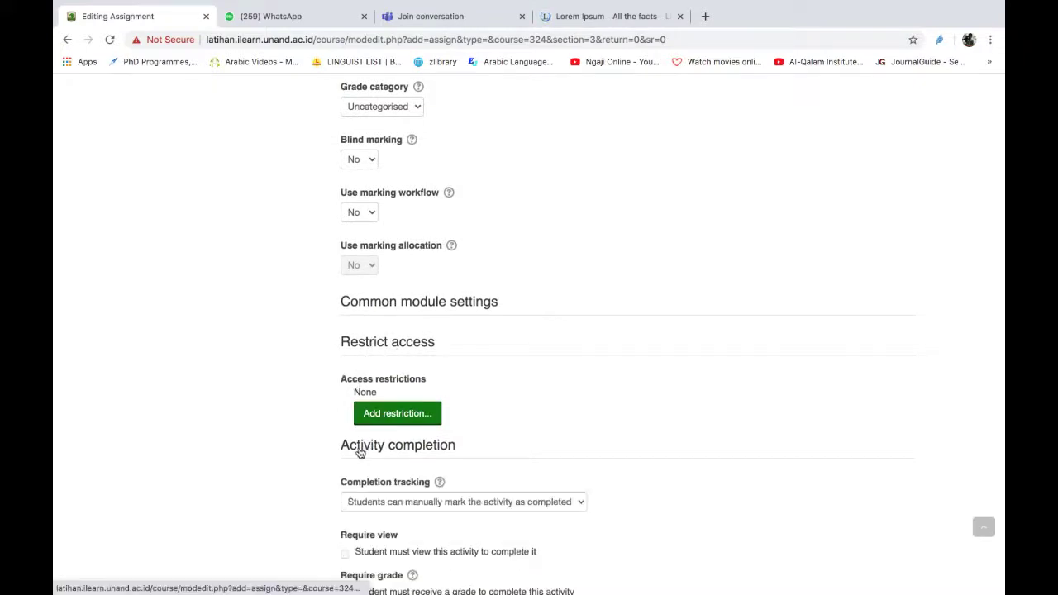
{"action": "scroll", "coordinate": [389, 456], "scroll_direction": "down", "scroll_amount": 2}
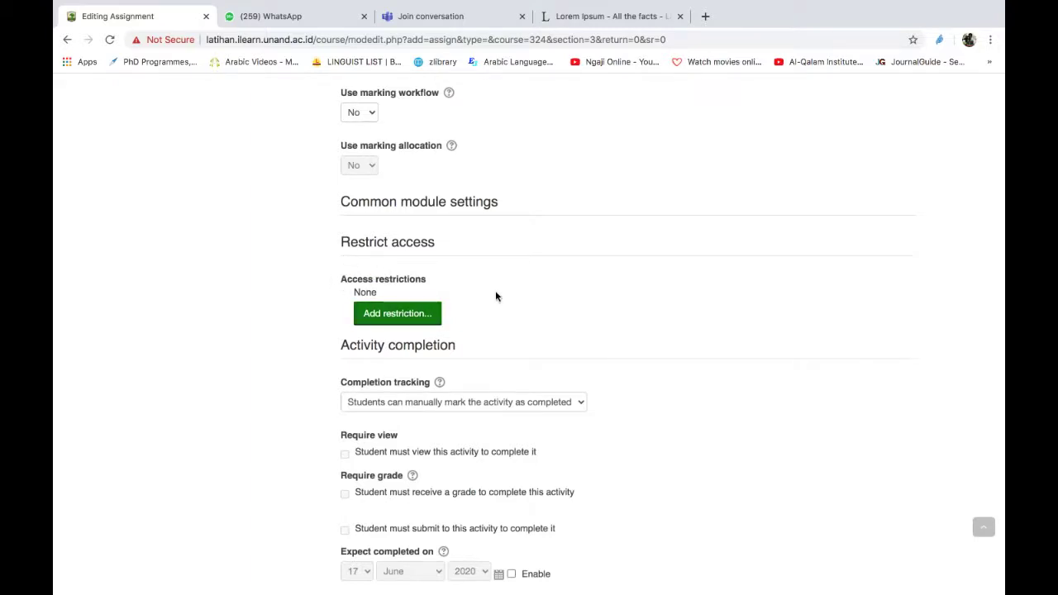
{"action": "scroll", "coordinate": [495, 296], "scroll_direction": "up", "scroll_amount": 1}
{"action": "scroll", "coordinate": [496, 296], "scroll_direction": "down", "scroll_amount": 3}
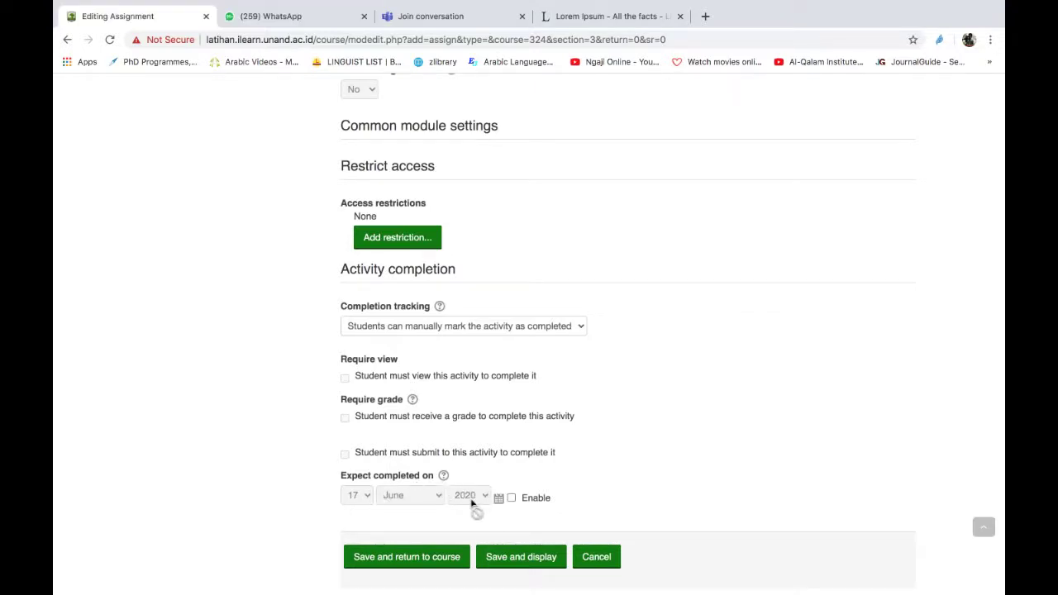
{"action": "scroll", "coordinate": [554, 273], "scroll_direction": "down", "scroll_amount": 1}
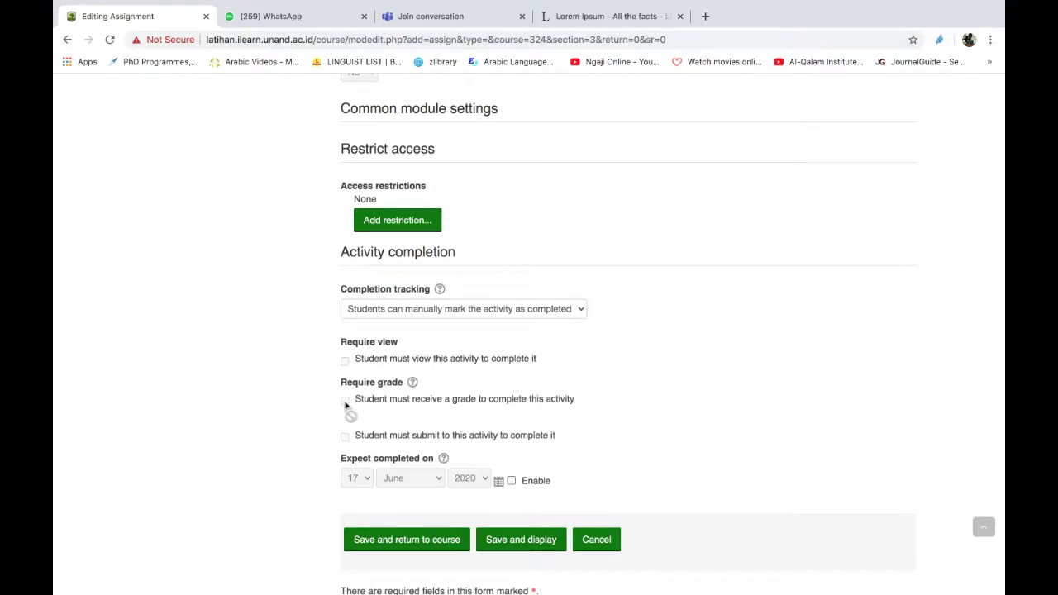
{"action": "left_click", "coordinate": [414, 319]}
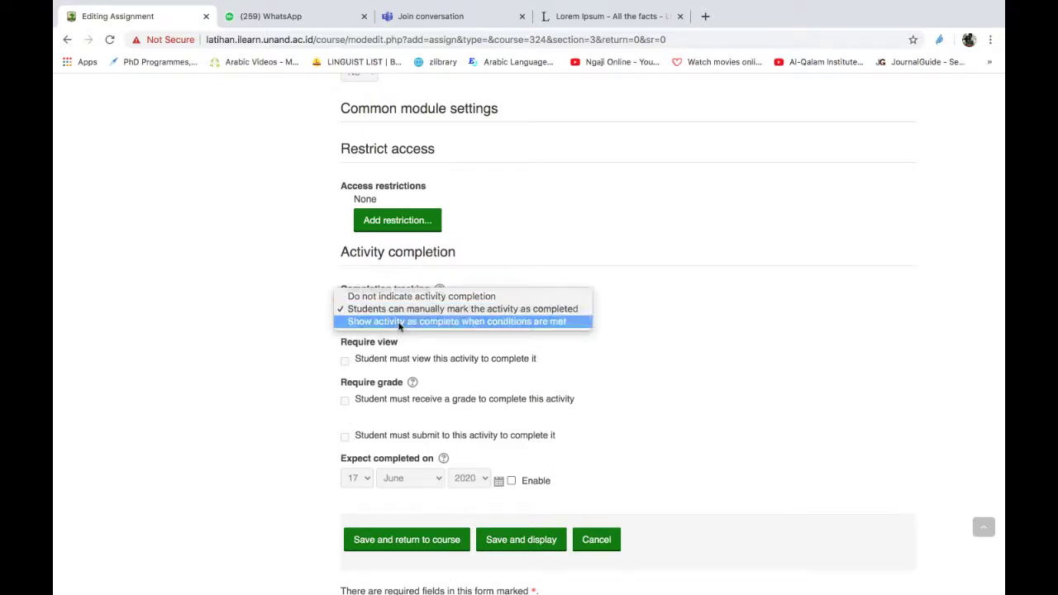
{"action": "left_click", "coordinate": [402, 324]}
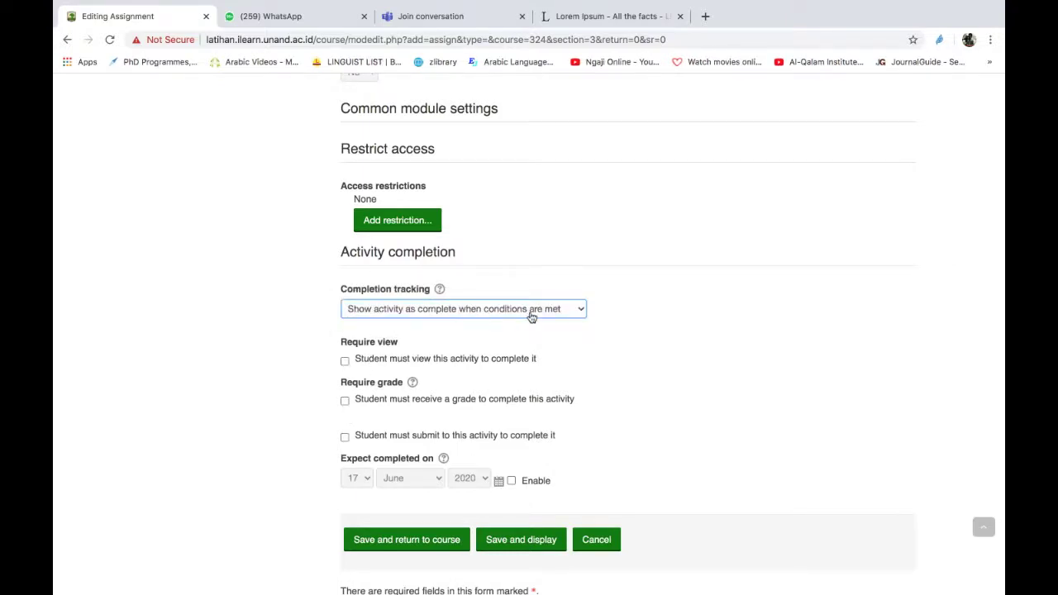
Require both a grade and a submission for the assignment's completion, and save it back to the course.
{"action": "left_click", "coordinate": [345, 402]}
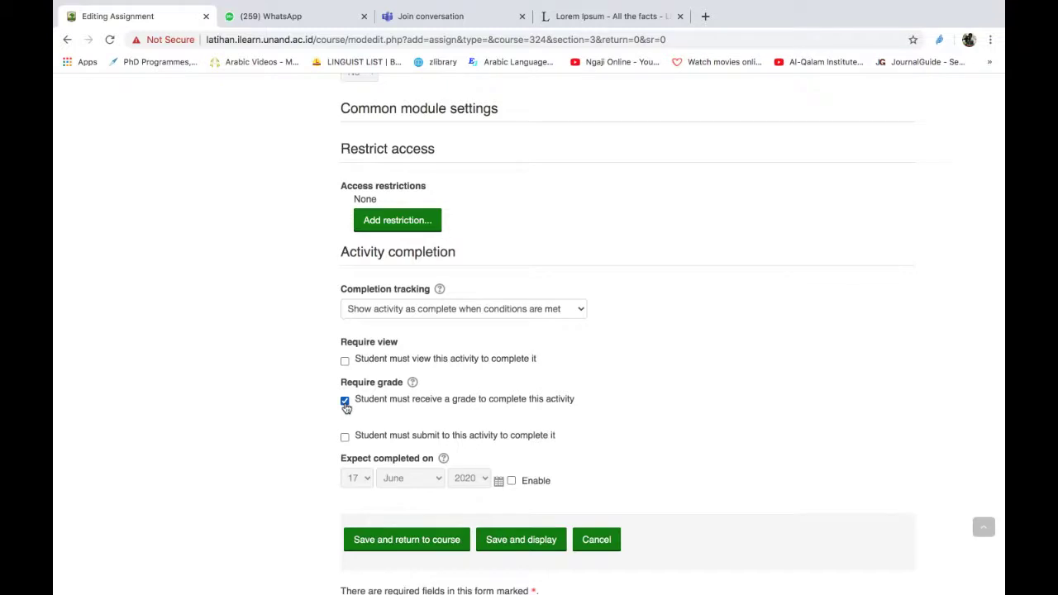
{"action": "scroll", "coordinate": [419, 413], "scroll_direction": "down", "scroll_amount": 1}
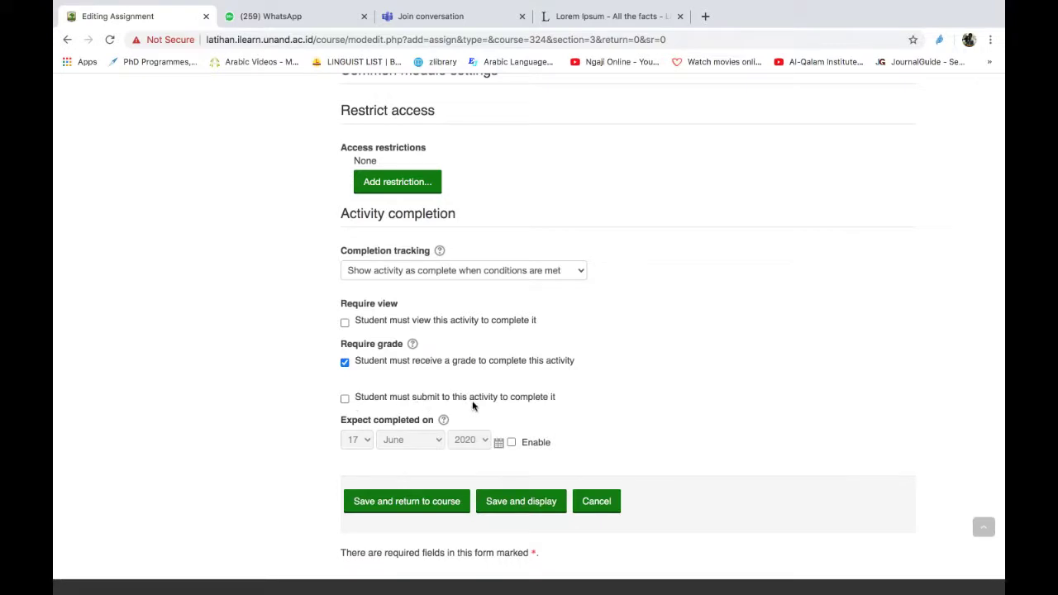
{"action": "left_click", "coordinate": [345, 401]}
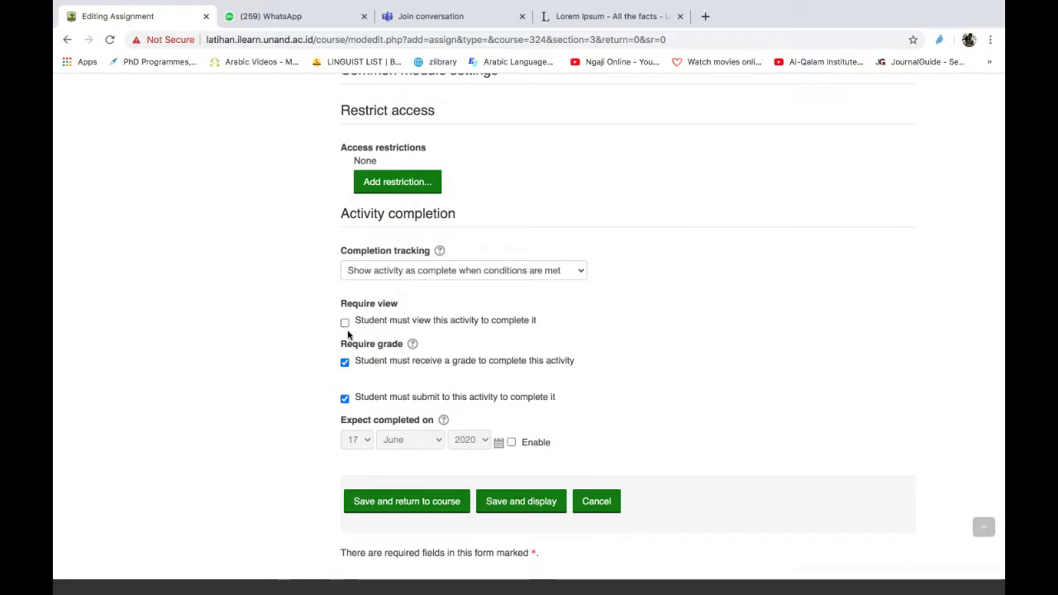
{"action": "scroll", "coordinate": [442, 361], "scroll_direction": "down", "scroll_amount": 2}
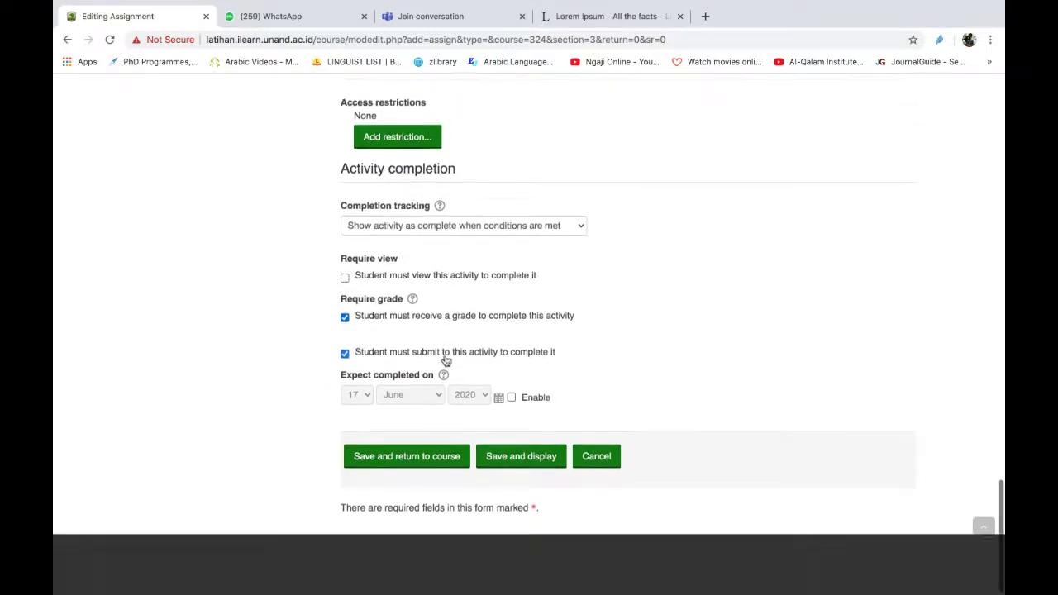
{"action": "left_click", "coordinate": [421, 461]}
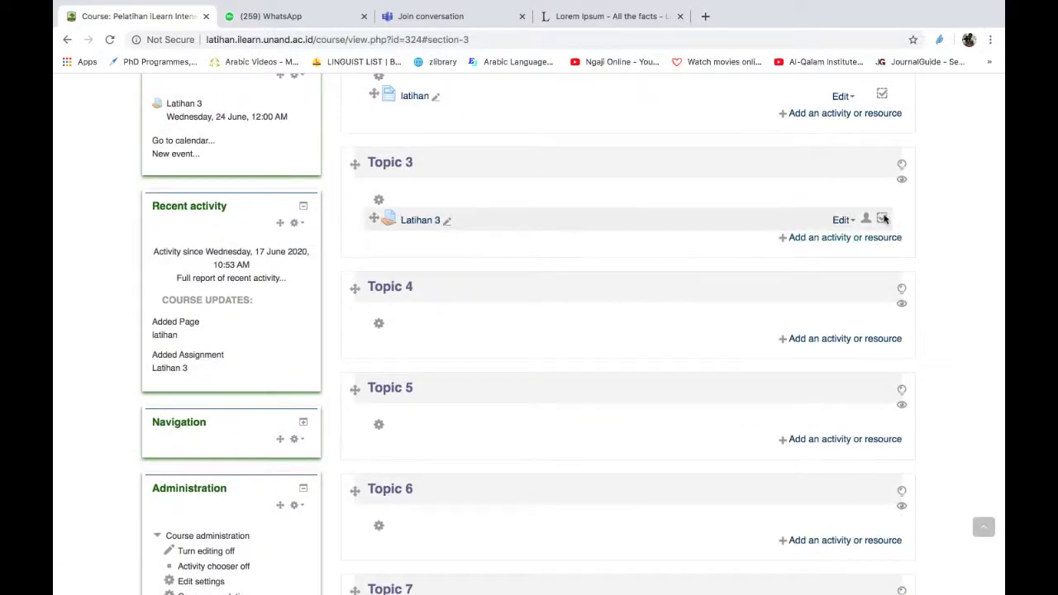
Switch the role to Student and check the Latihan 3 submission page and its completion box on the course page.
{"action": "mouse_move", "coordinate": [884, 220]}
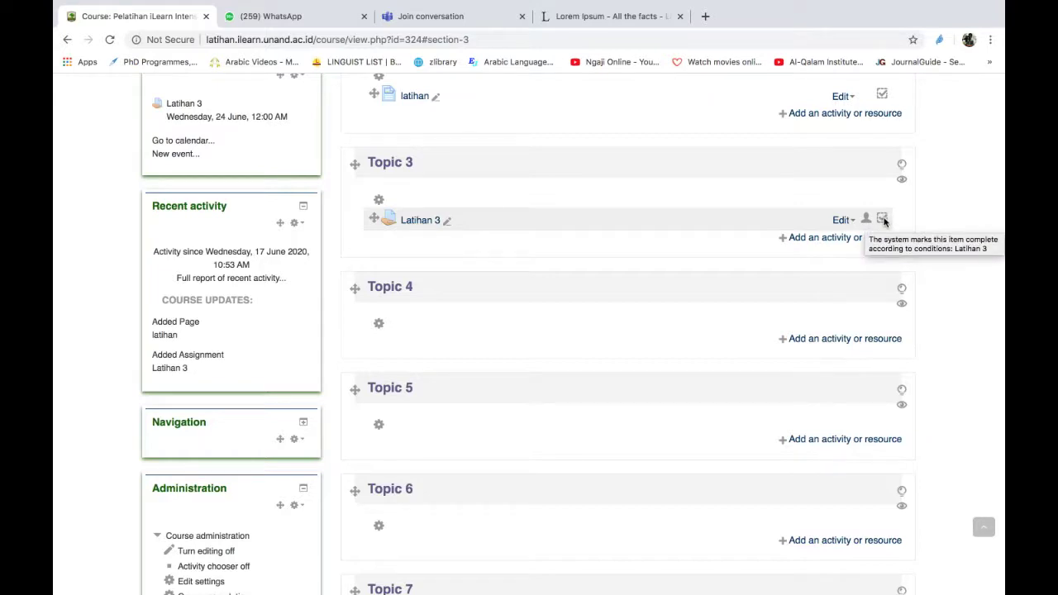
{"action": "scroll", "coordinate": [689, 257], "scroll_direction": "down", "scroll_amount": 5}
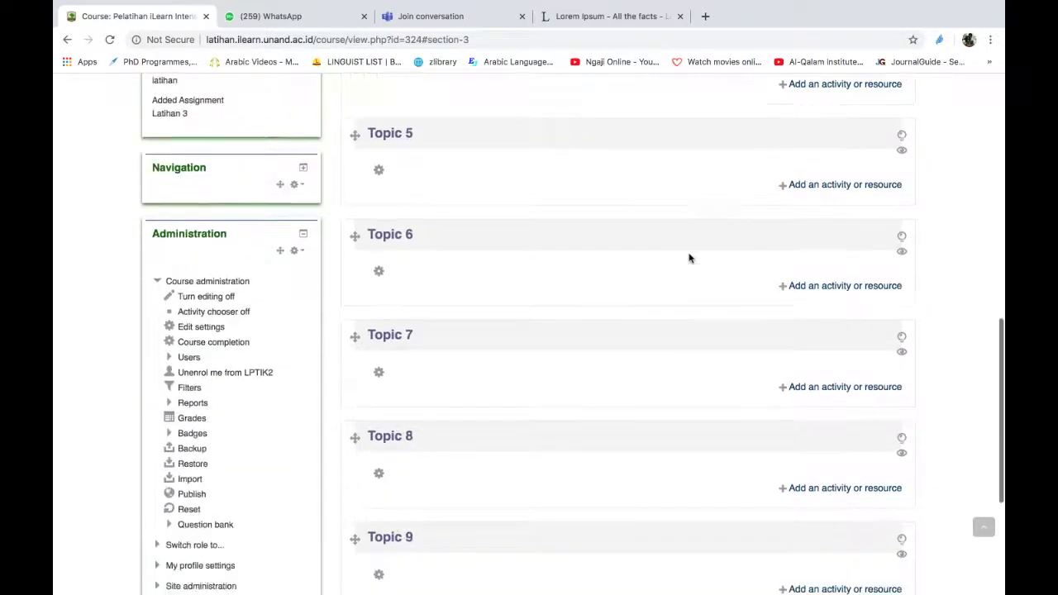
{"action": "left_click", "coordinate": [161, 394]}
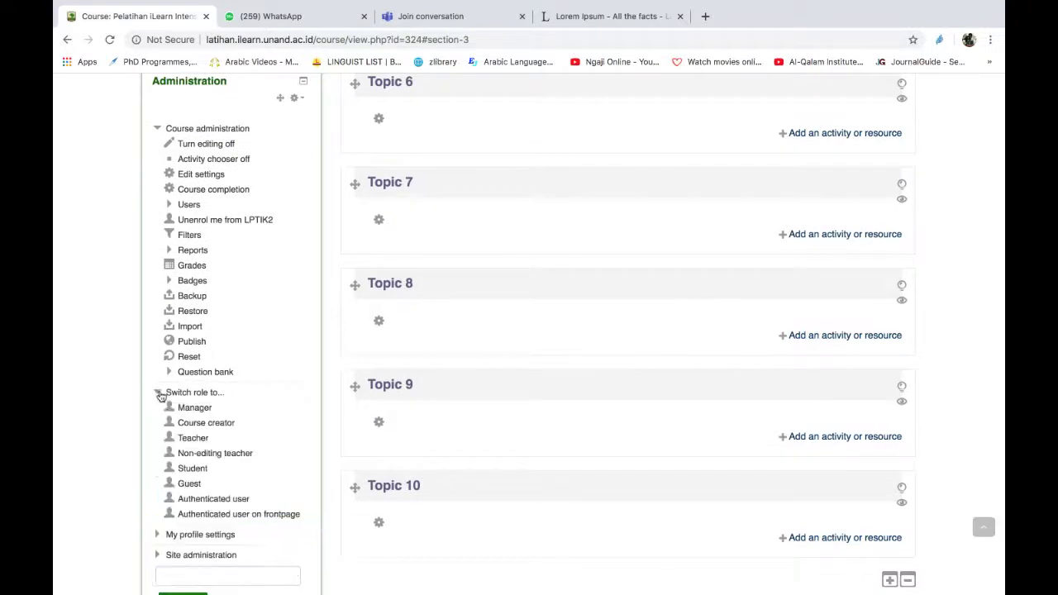
{"action": "left_click", "coordinate": [187, 470]}
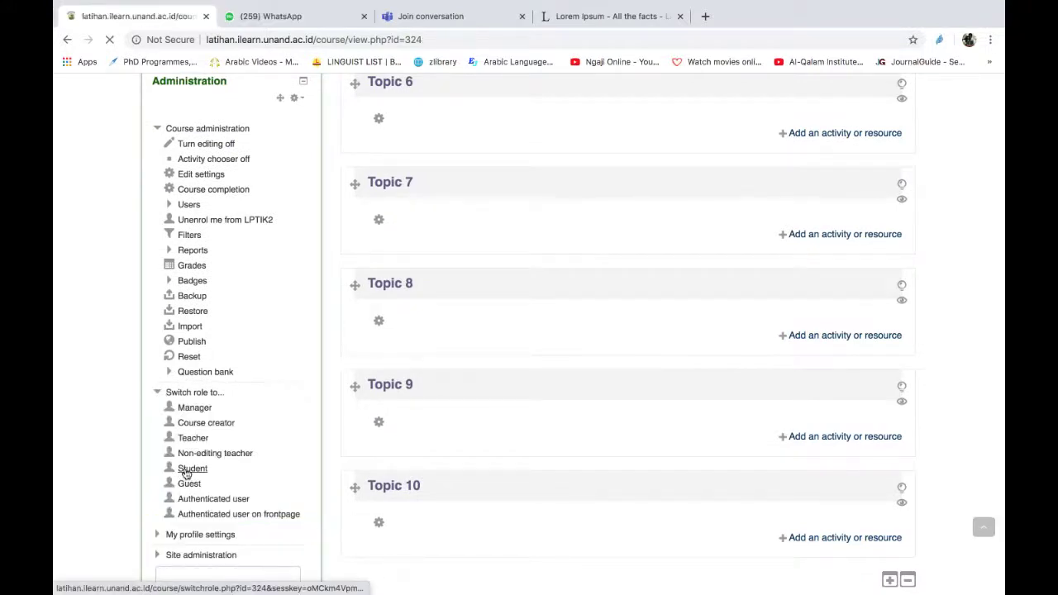
{"action": "scroll", "coordinate": [555, 418], "scroll_direction": "down", "scroll_amount": 2}
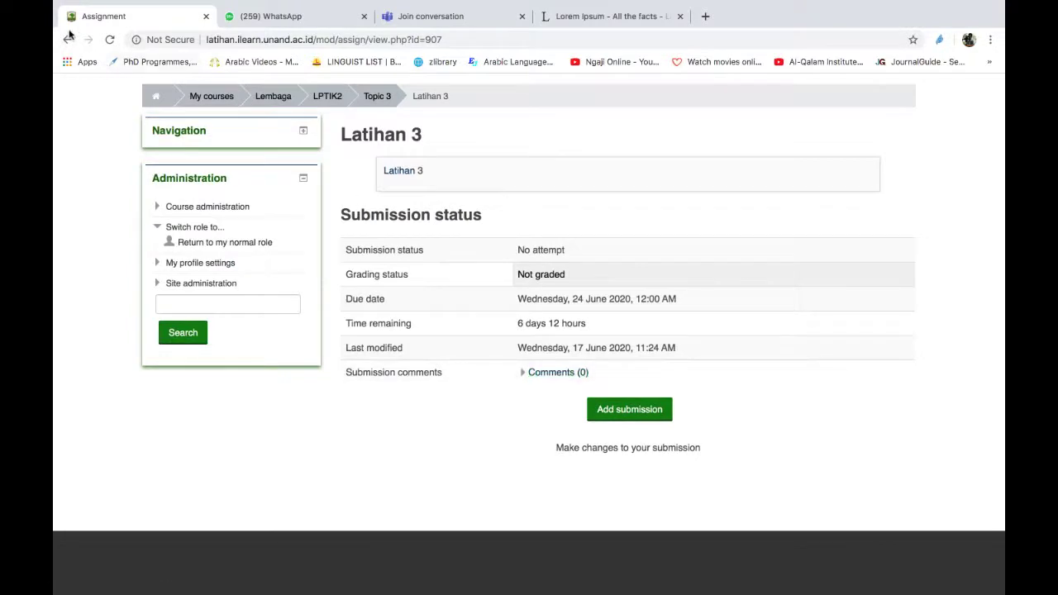
{"action": "left_click", "coordinate": [327, 97]}
{"action": "scroll", "coordinate": [564, 316], "scroll_direction": "down", "scroll_amount": 3}
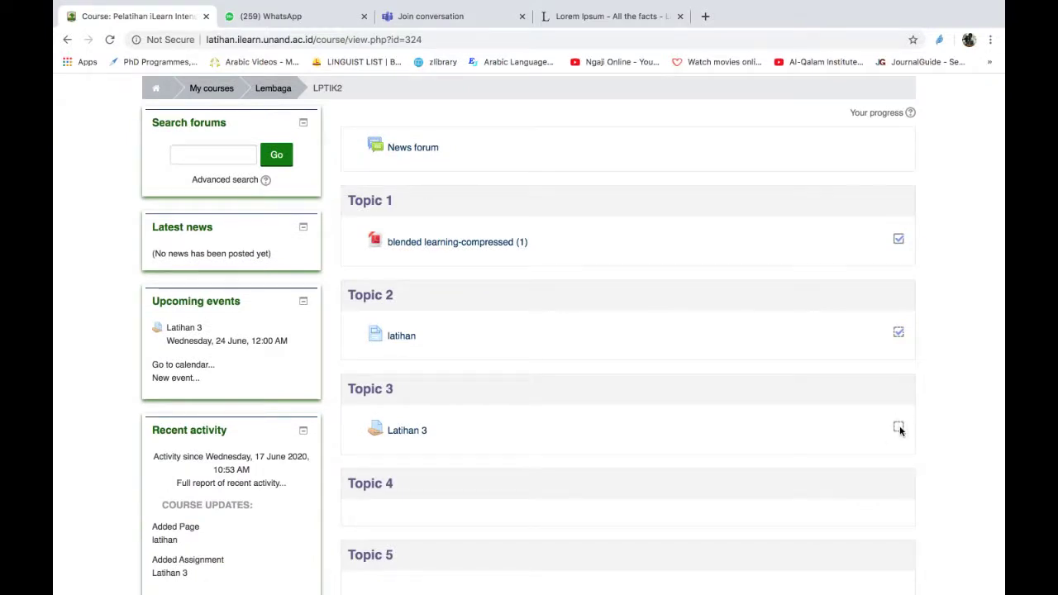
Submit the online text "test" to the Latihan 3 assignment as a student.
{"action": "left_click", "coordinate": [407, 431]}
{"action": "scroll", "coordinate": [405, 436], "scroll_direction": "down", "scroll_amount": 2}
{"action": "left_click", "coordinate": [653, 440]}
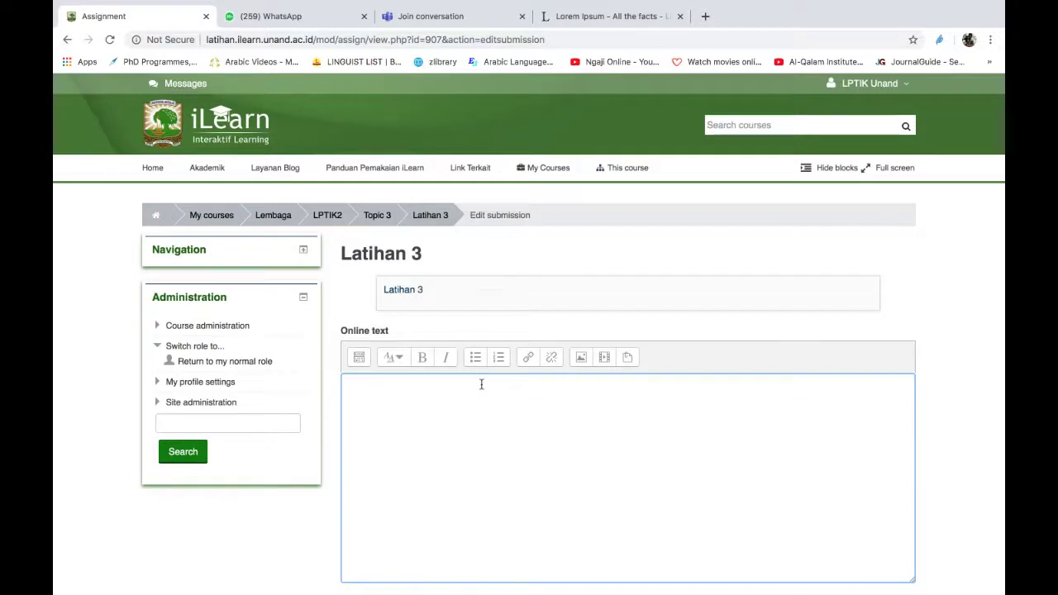
{"action": "scroll", "coordinate": [481, 385], "scroll_direction": "down", "scroll_amount": 5}
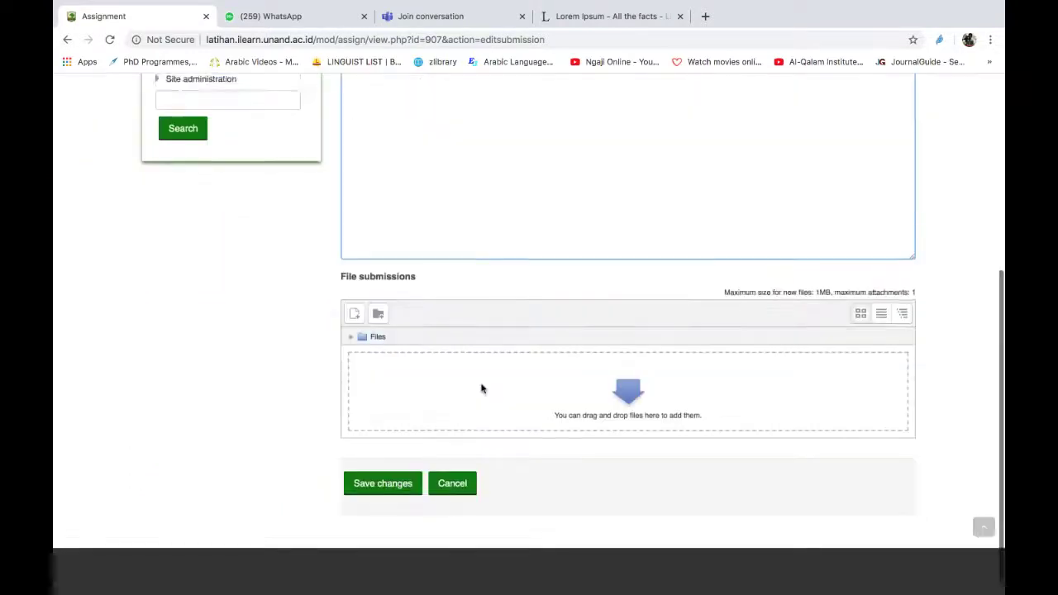
{"action": "left_click", "coordinate": [382, 467]}
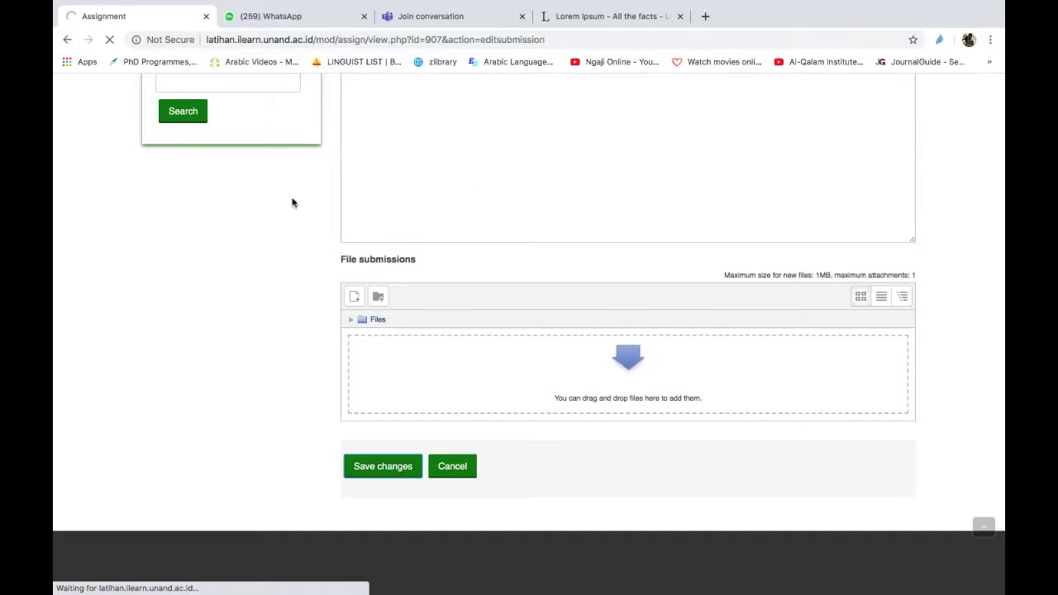
{"action": "scroll", "coordinate": [314, 273], "scroll_direction": "down", "scroll_amount": 1}
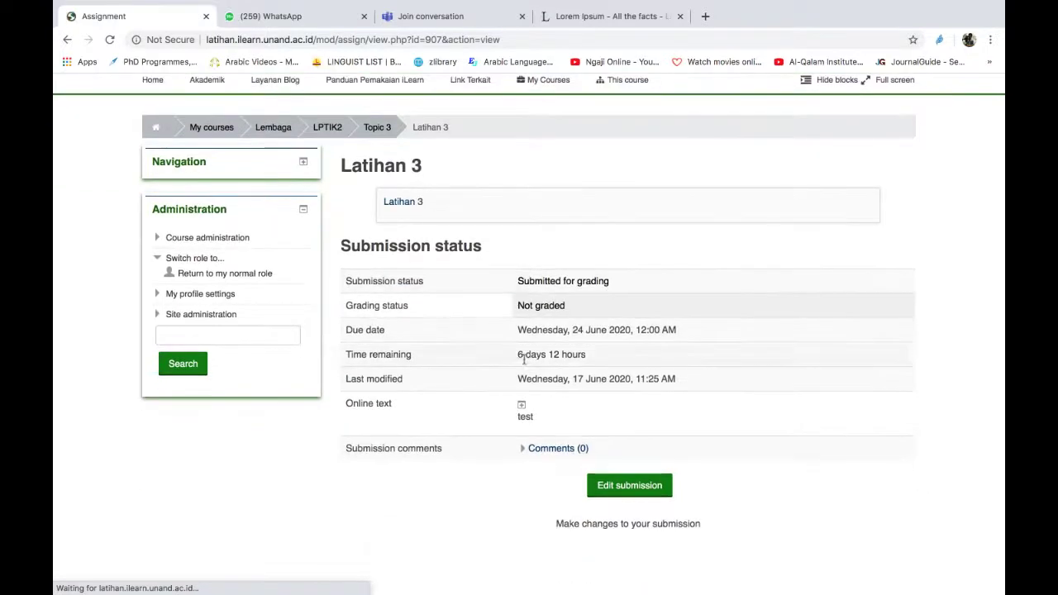
Check the Latihan 3 completion box on the course page and review the assignment's submission and grading status.
{"action": "left_click", "coordinate": [333, 129]}
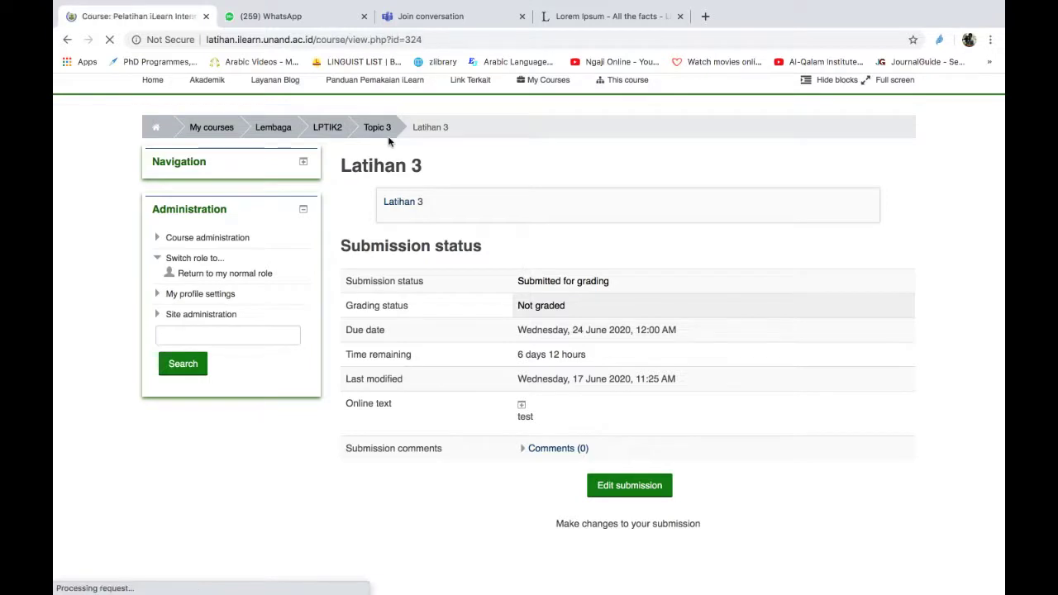
{"action": "scroll", "coordinate": [609, 465], "scroll_direction": "down", "scroll_amount": 2}
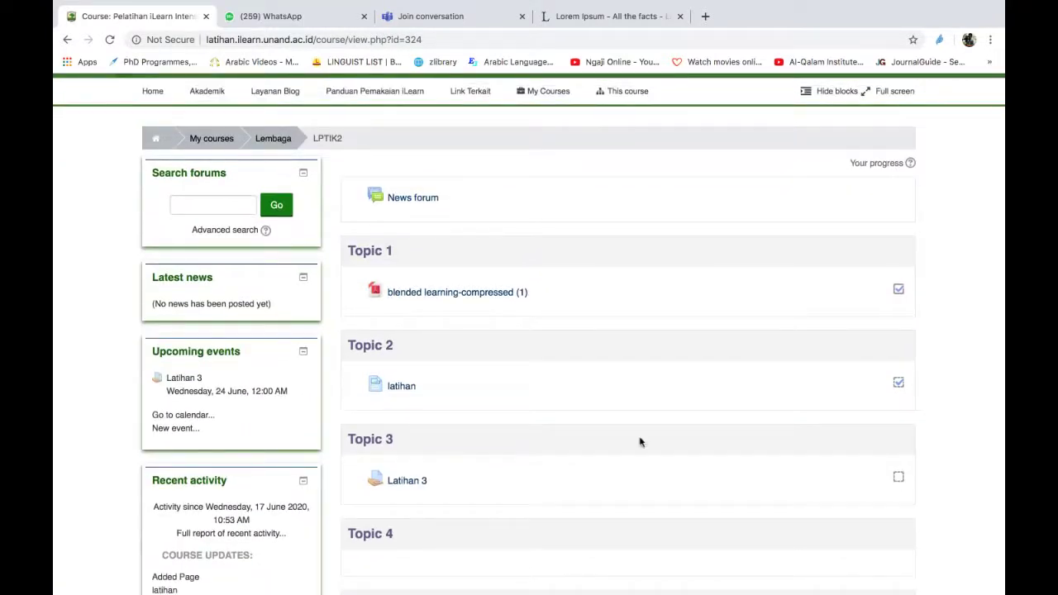
{"action": "scroll", "coordinate": [474, 493], "scroll_direction": "up", "scroll_amount": 2}
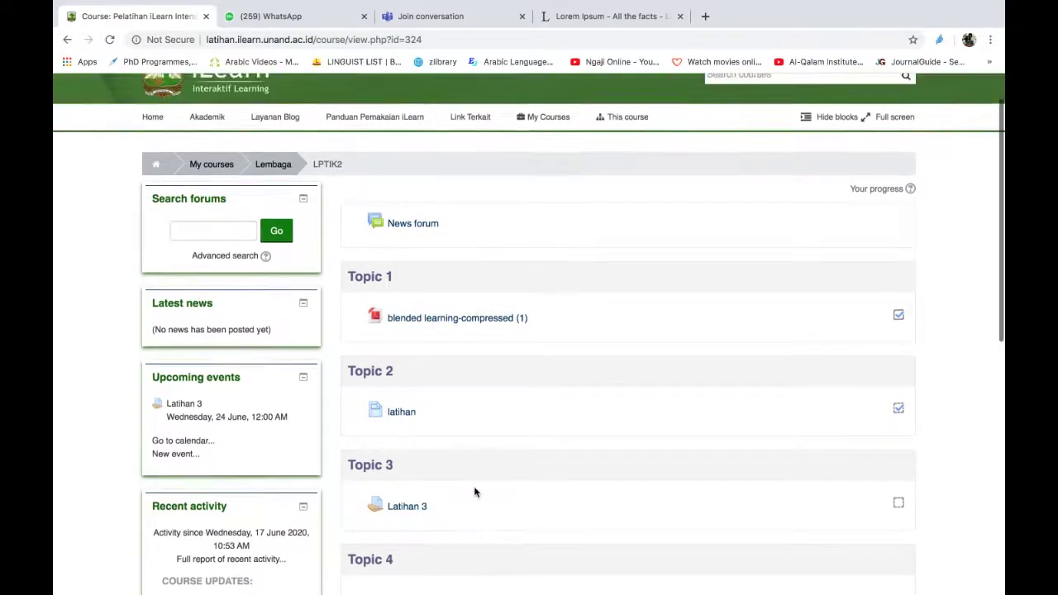
{"action": "scroll", "coordinate": [474, 493], "scroll_direction": "up", "scroll_amount": 2}
{"action": "mouse_move", "coordinate": [545, 170]}
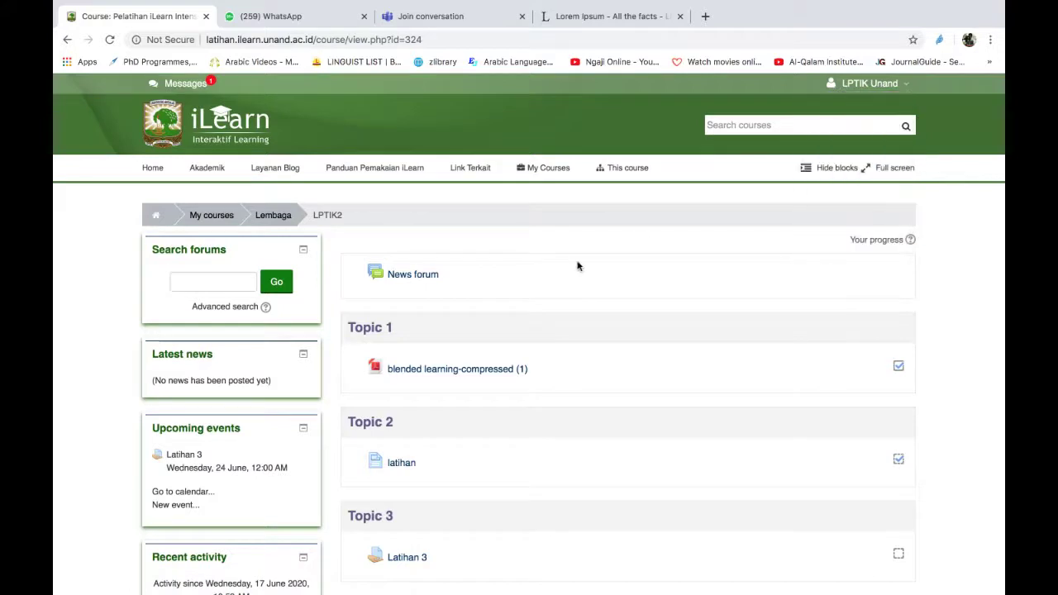
{"action": "scroll", "coordinate": [549, 296], "scroll_direction": "down", "scroll_amount": 1}
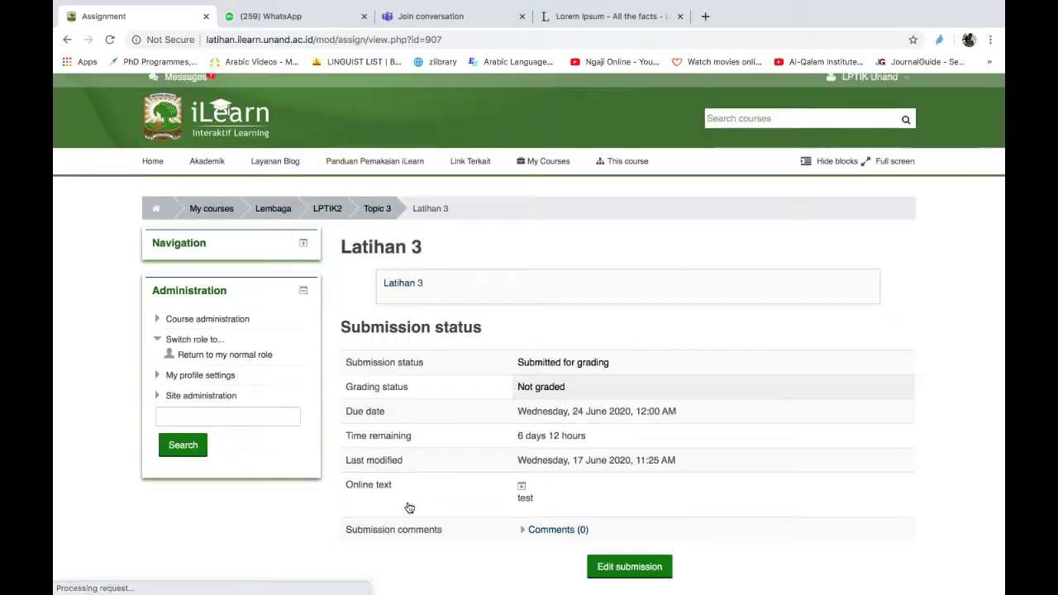
{"action": "scroll", "coordinate": [581, 416], "scroll_direction": "down", "scroll_amount": 2}
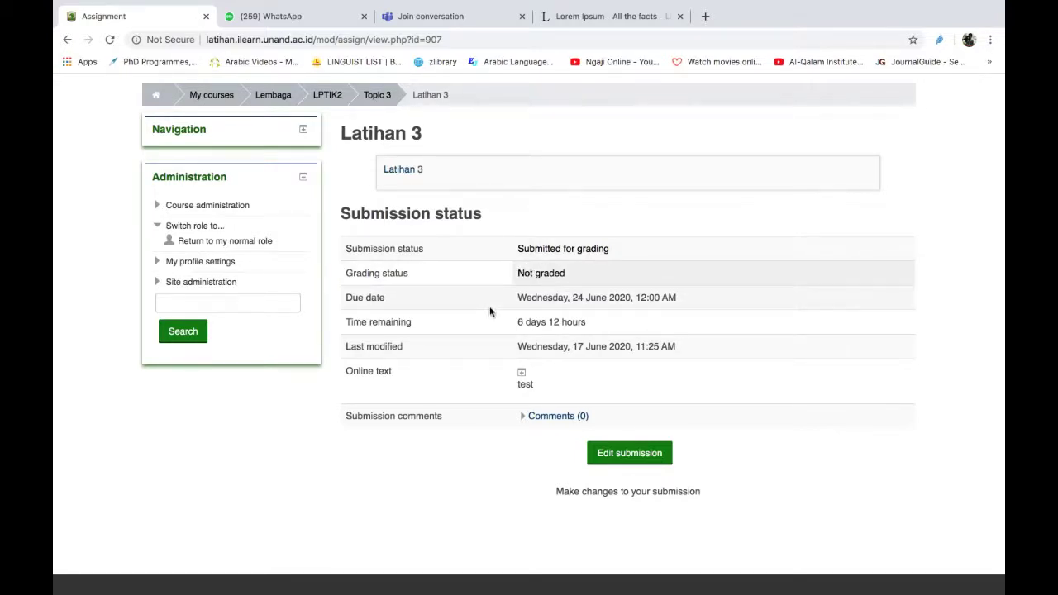
Go back to the LPTIK2 course page and return from the Student role to the normal role.
{"action": "left_click", "coordinate": [325, 97]}
{"action": "scroll", "coordinate": [433, 351], "scroll_direction": "down", "scroll_amount": 5}
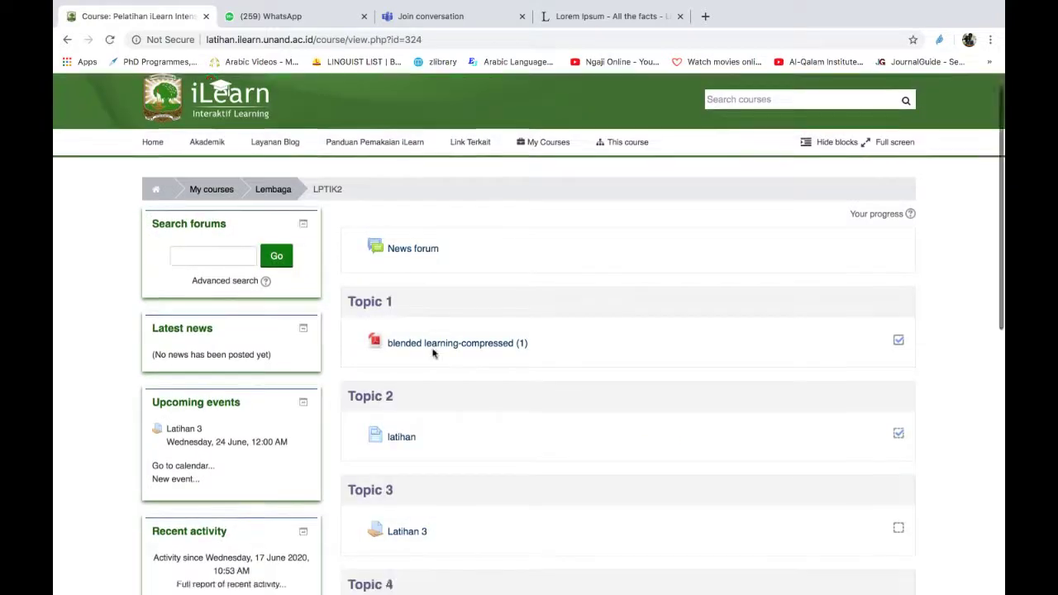
{"action": "scroll", "coordinate": [433, 353], "scroll_direction": "down", "scroll_amount": 2}
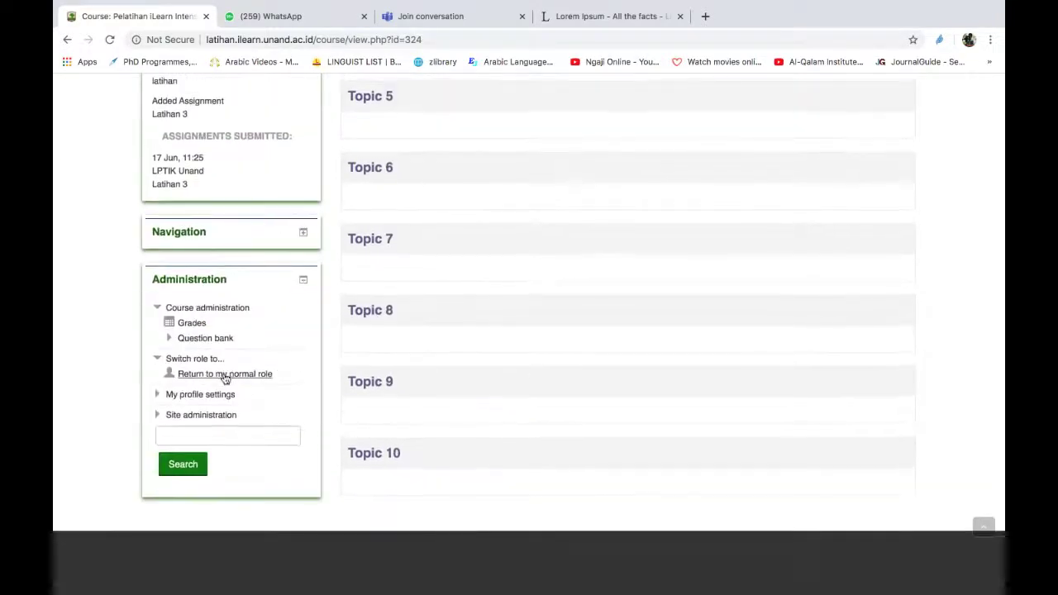
{"action": "left_click", "coordinate": [216, 376]}
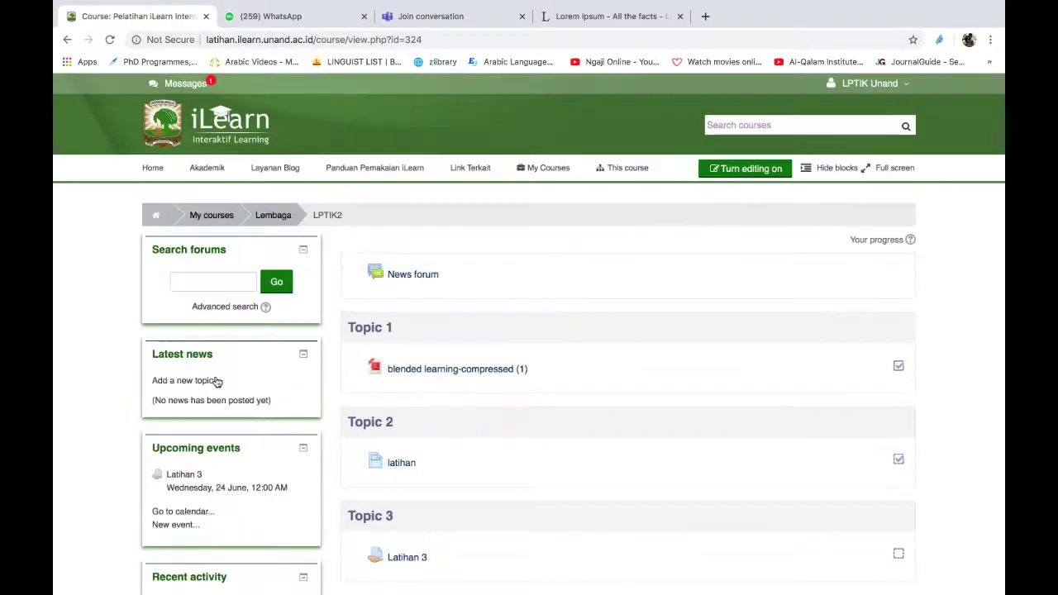
Review Latihan 3 in the course topics and turn on editing for the course.
{"action": "scroll", "coordinate": [481, 464], "scroll_direction": "down", "scroll_amount": 3}
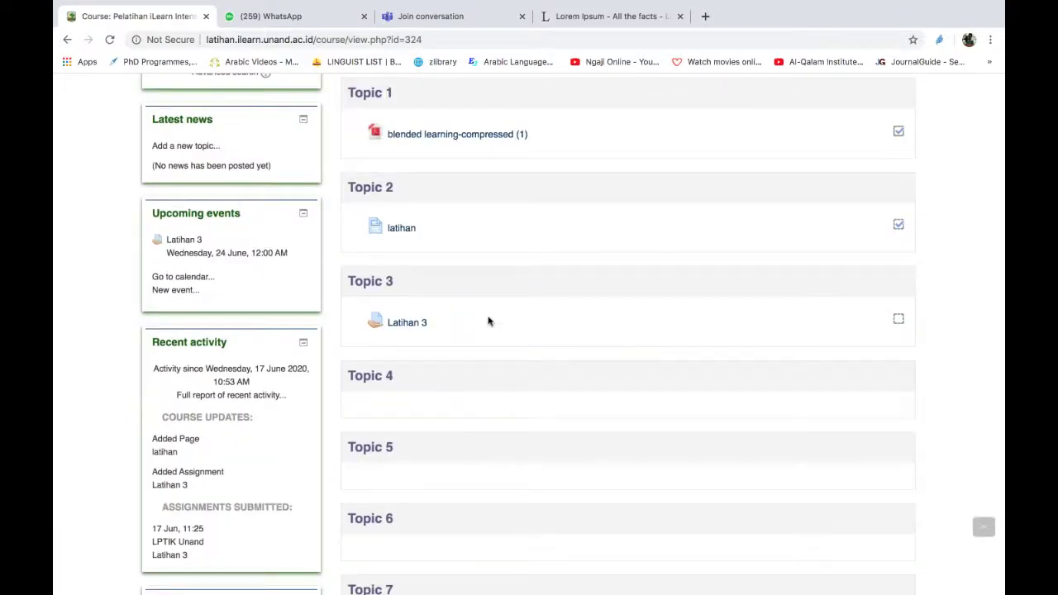
{"action": "scroll", "coordinate": [553, 252], "scroll_direction": "up", "scroll_amount": 1}
{"action": "scroll", "coordinate": [553, 252], "scroll_direction": "up", "scroll_amount": 3}
{"action": "left_click", "coordinate": [755, 169]}
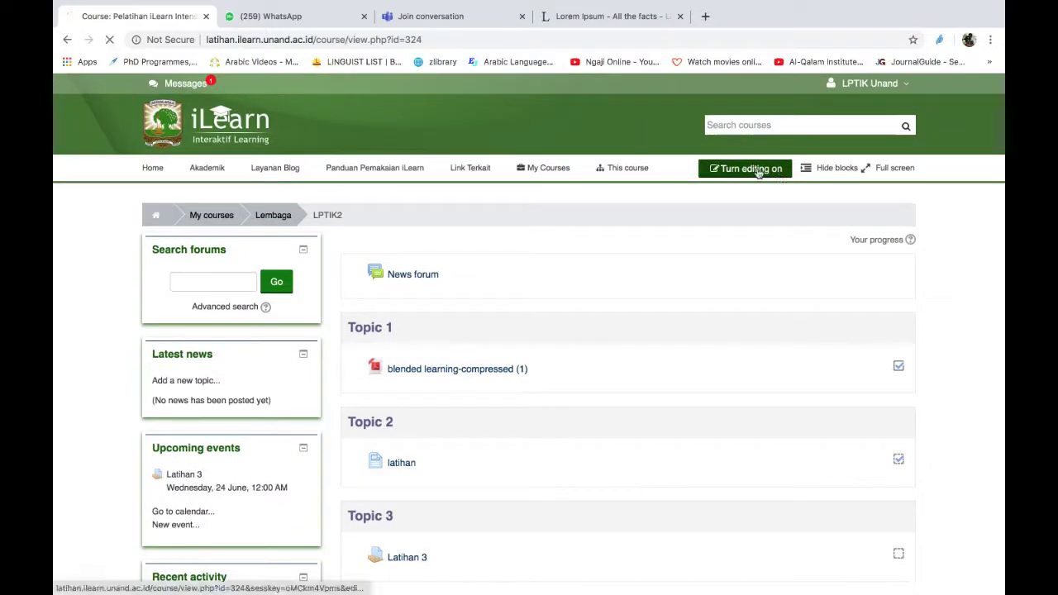
{"action": "scroll", "coordinate": [650, 377], "scroll_direction": "down", "scroll_amount": 3}
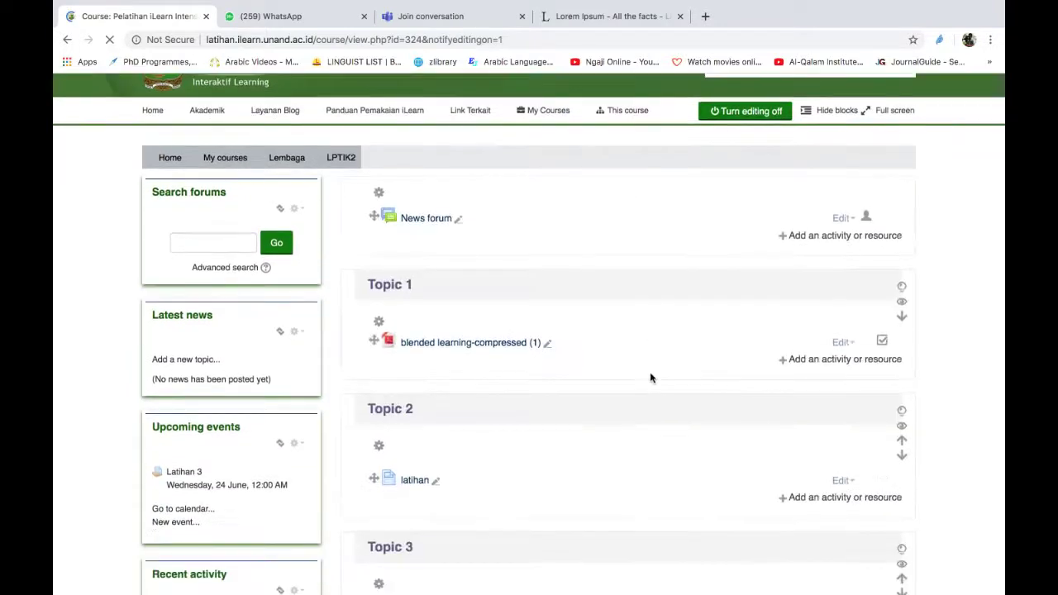
Open the settings of the Latihan 3 assignment in Topic 3 and review its availability and submission types.
{"action": "scroll", "coordinate": [650, 378], "scroll_direction": "down", "scroll_amount": 2}
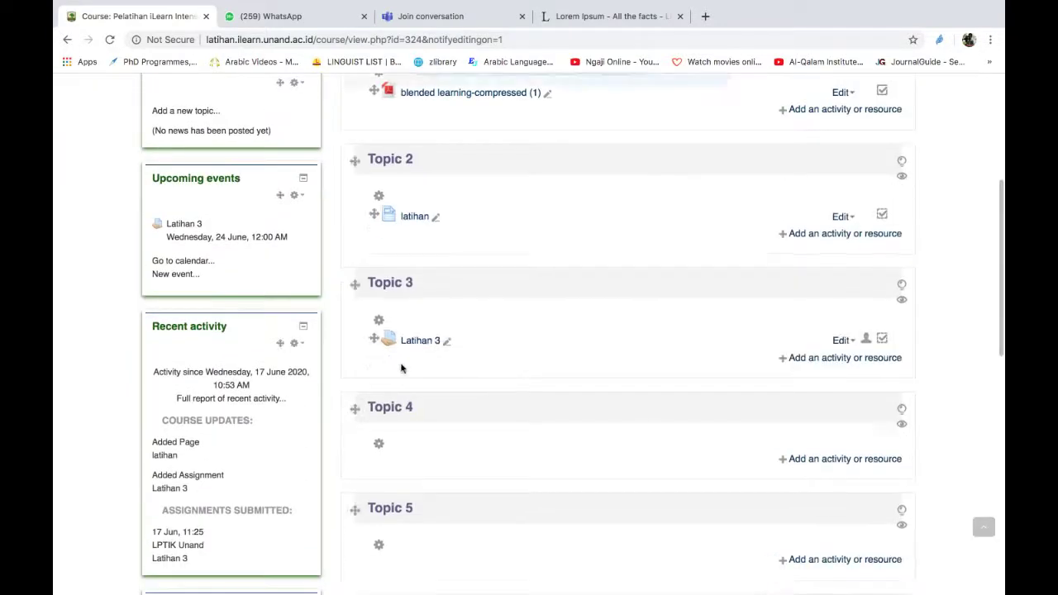
{"action": "left_click", "coordinate": [856, 342]}
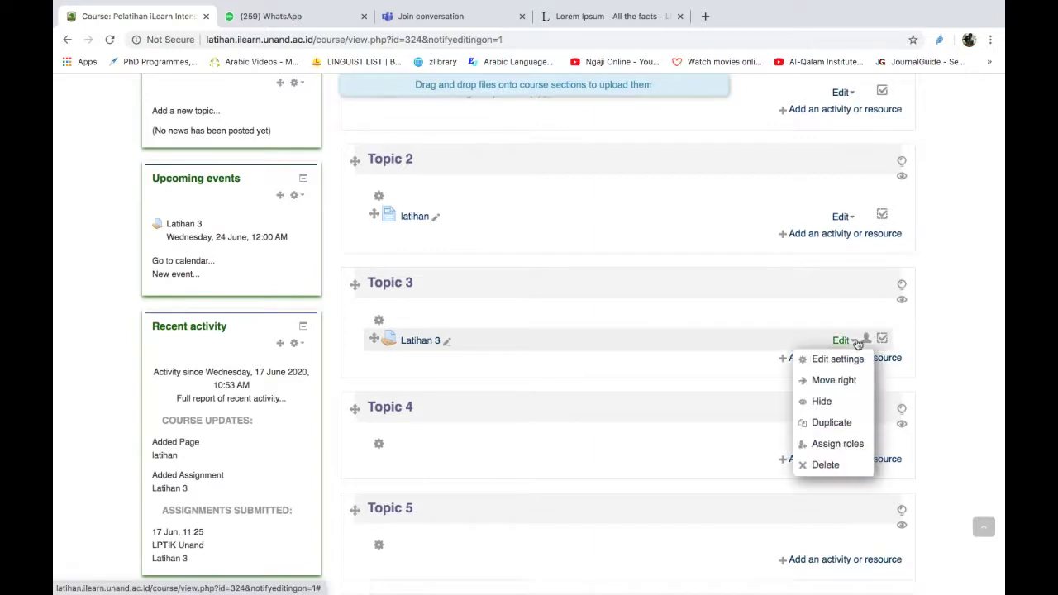
{"action": "left_click", "coordinate": [831, 360]}
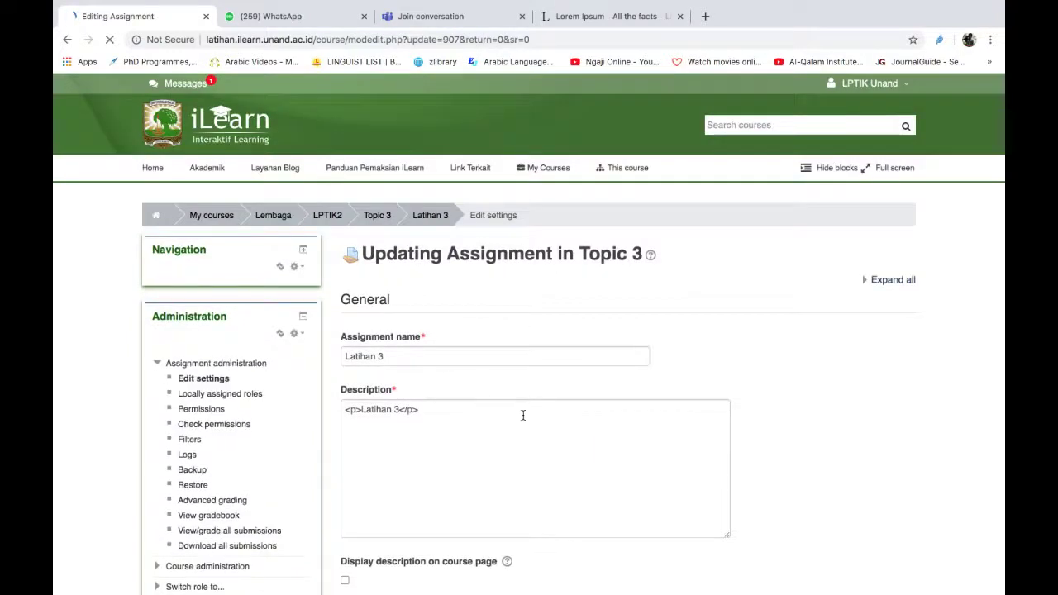
{"action": "scroll", "coordinate": [523, 414], "scroll_direction": "down", "scroll_amount": 5}
{"action": "scroll", "coordinate": [522, 419], "scroll_direction": "down", "scroll_amount": 5}
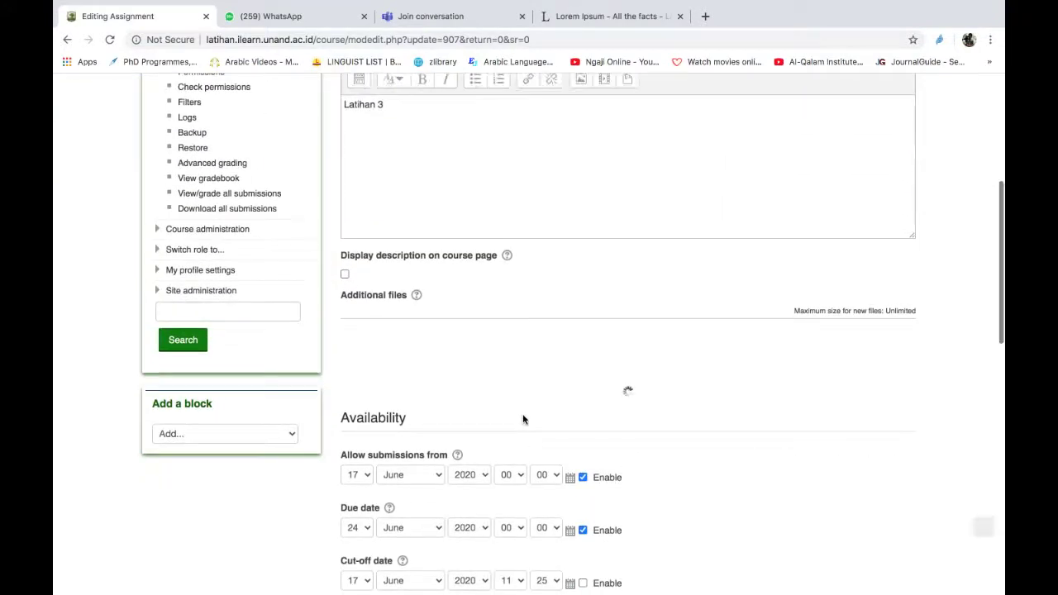
{"action": "scroll", "coordinate": [522, 418], "scroll_direction": "down", "scroll_amount": 5}
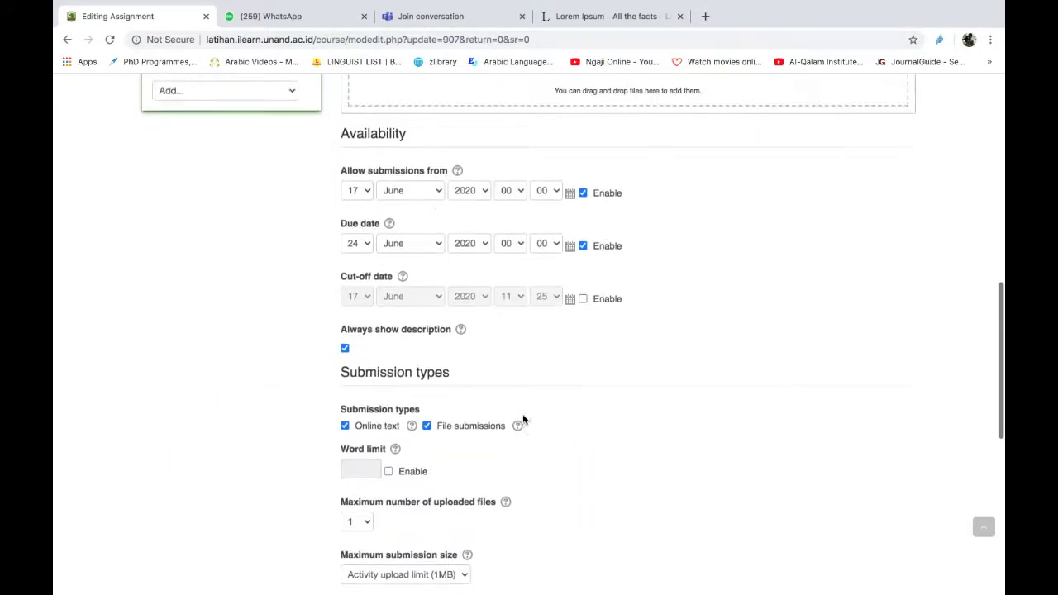
{"action": "scroll", "coordinate": [522, 419], "scroll_direction": "down", "scroll_amount": 3}
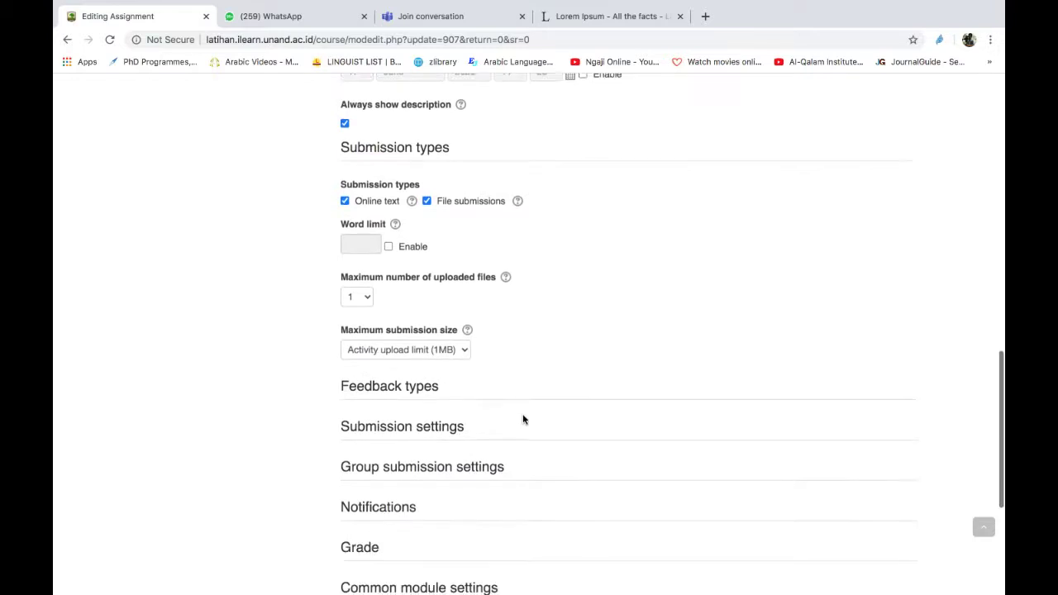
{"action": "scroll", "coordinate": [522, 419], "scroll_direction": "down", "scroll_amount": 4}
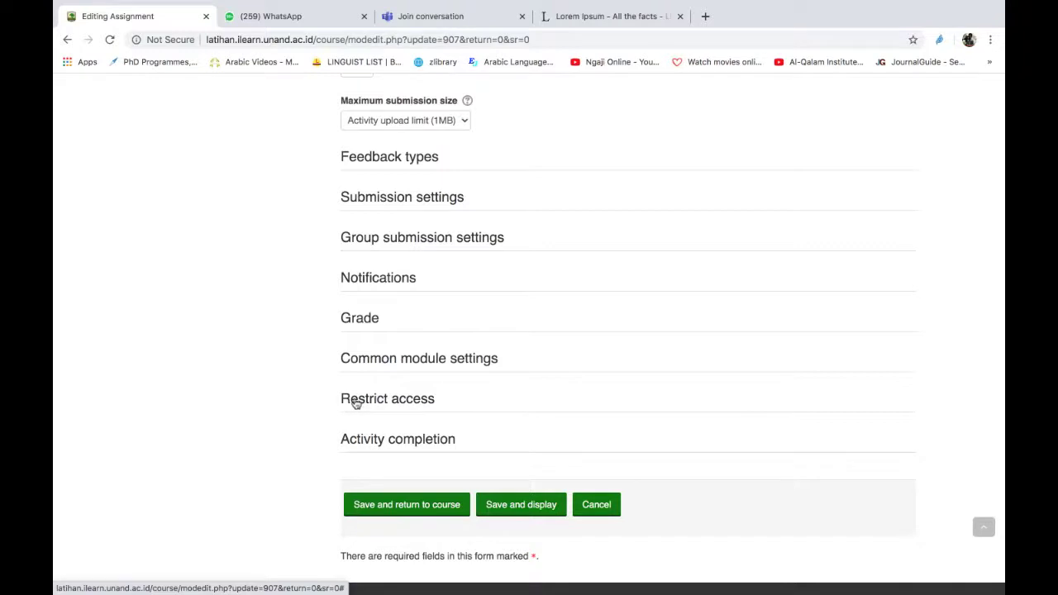
Review the Latihan 3 assignment's activity completion conditions and leave its settings without saving.
{"action": "left_click", "coordinate": [362, 442]}
{"action": "scroll", "coordinate": [633, 423], "scroll_direction": "down", "scroll_amount": 3}
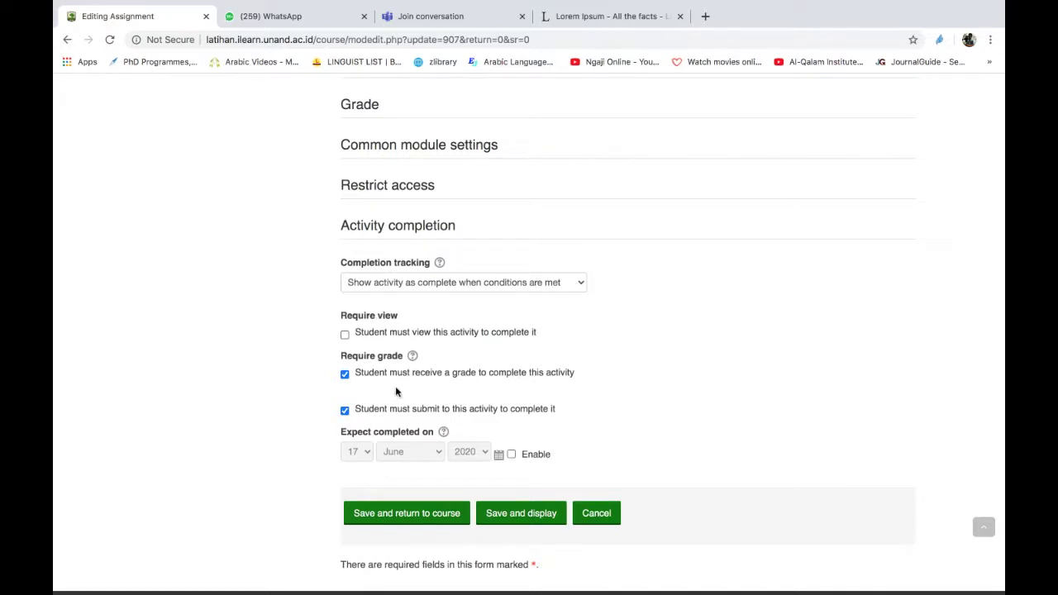
{"action": "left_click", "coordinate": [597, 513]}
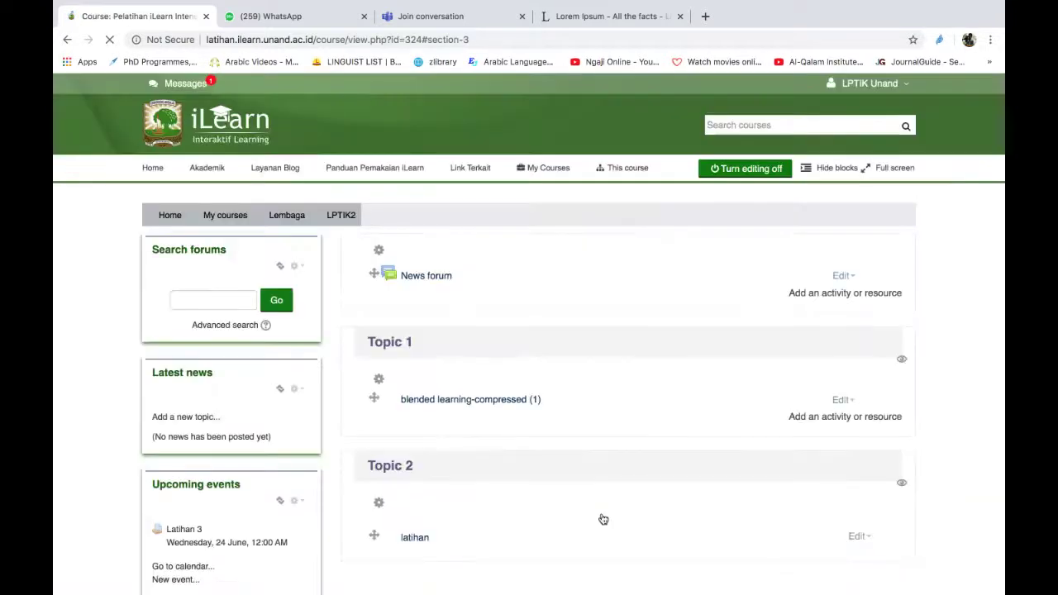
Add a new Forum activity to Topic 3 of the course.
{"action": "scroll", "coordinate": [650, 400], "scroll_direction": "down", "scroll_amount": 10}
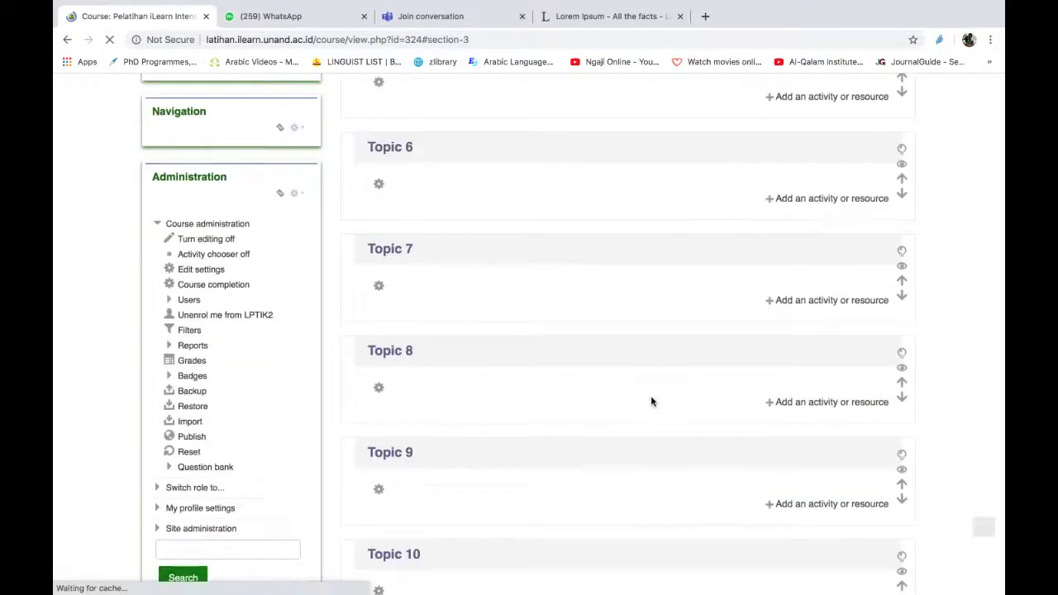
{"action": "scroll", "coordinate": [651, 400], "scroll_direction": "up", "scroll_amount": 2}
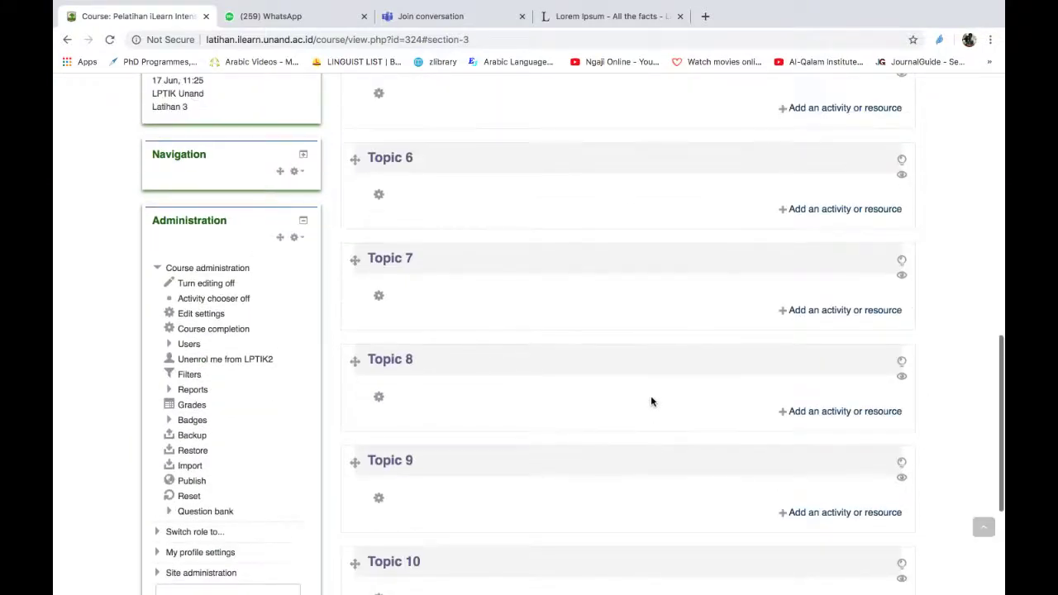
{"action": "scroll", "coordinate": [650, 401], "scroll_direction": "up", "scroll_amount": 4}
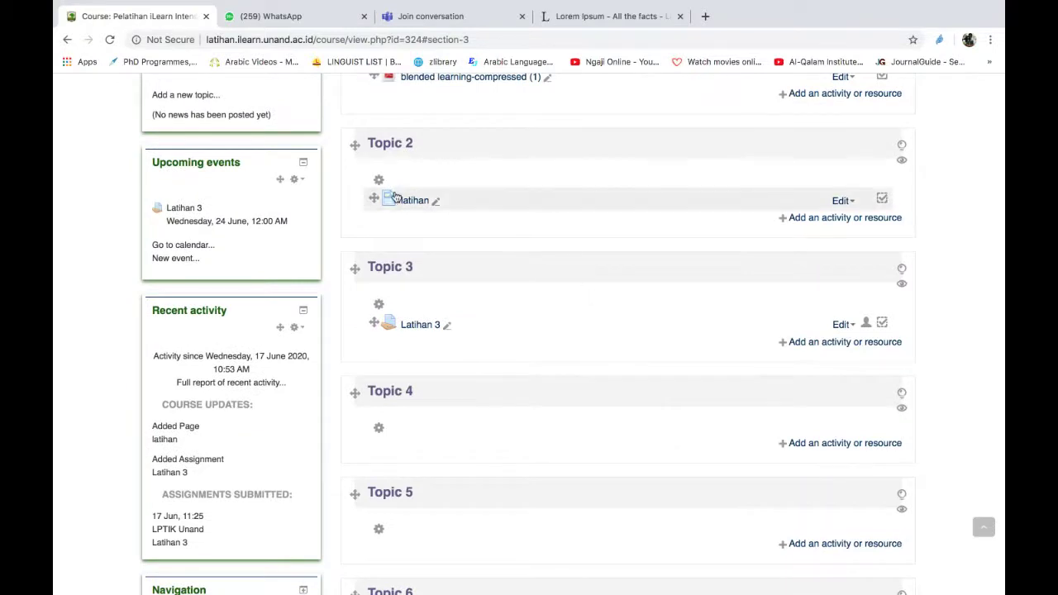
{"action": "scroll", "coordinate": [495, 279], "scroll_direction": "up", "scroll_amount": 1}
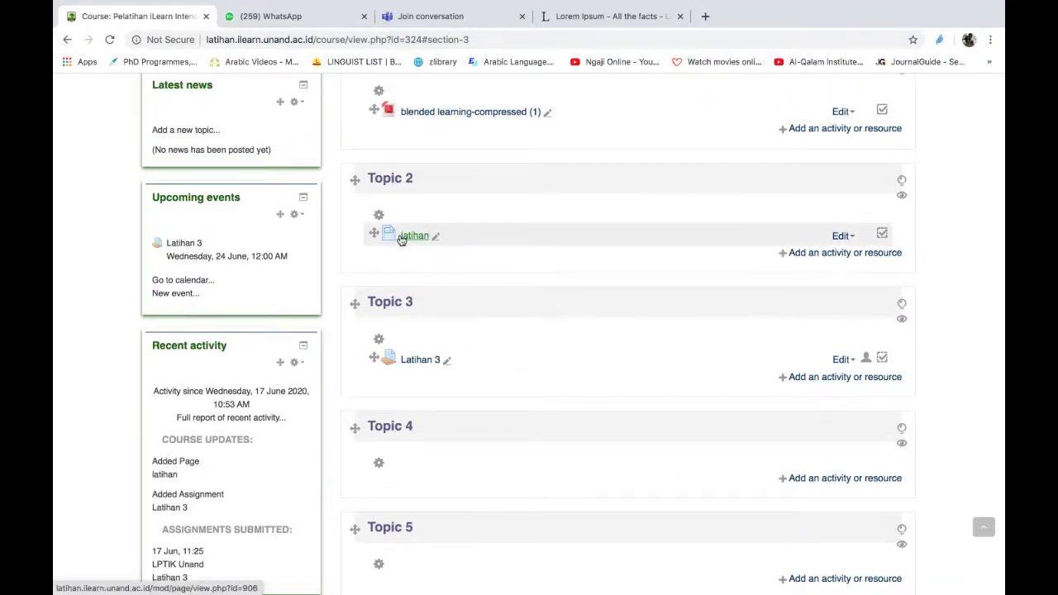
{"action": "scroll", "coordinate": [491, 325], "scroll_direction": "up", "scroll_amount": 1}
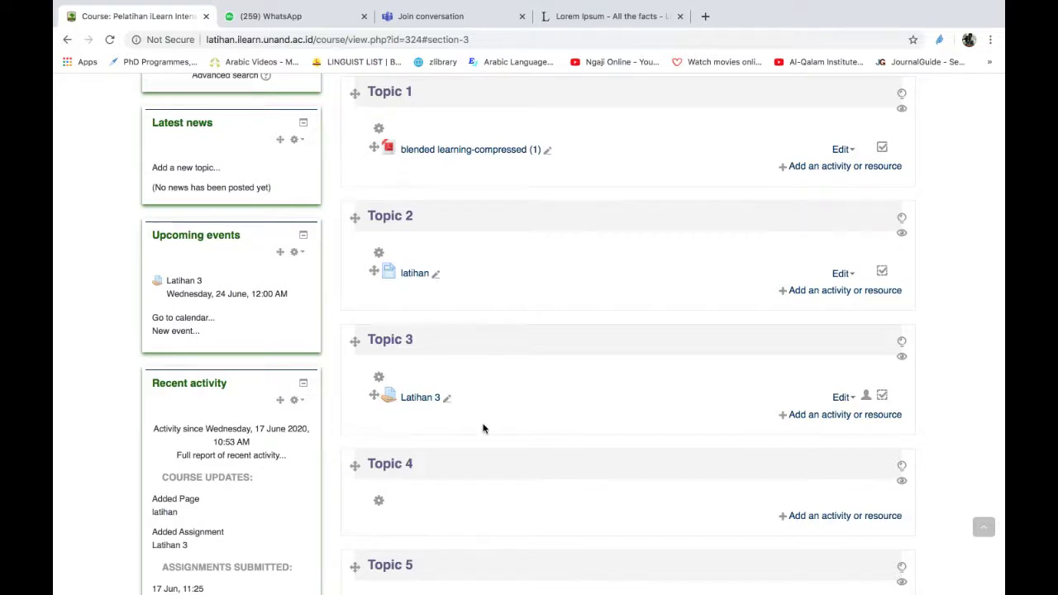
{"action": "scroll", "coordinate": [511, 431], "scroll_direction": "down", "scroll_amount": 1}
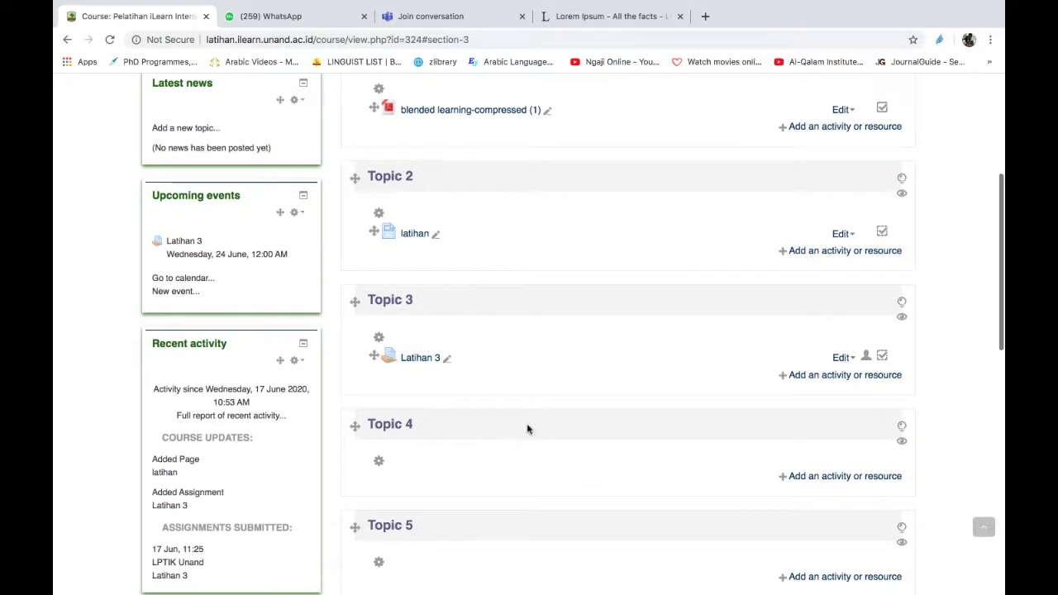
{"action": "left_click", "coordinate": [814, 378]}
{"action": "scroll", "coordinate": [453, 217], "scroll_direction": "down", "scroll_amount": 2}
{"action": "scroll", "coordinate": [453, 218], "scroll_direction": "down", "scroll_amount": 2}
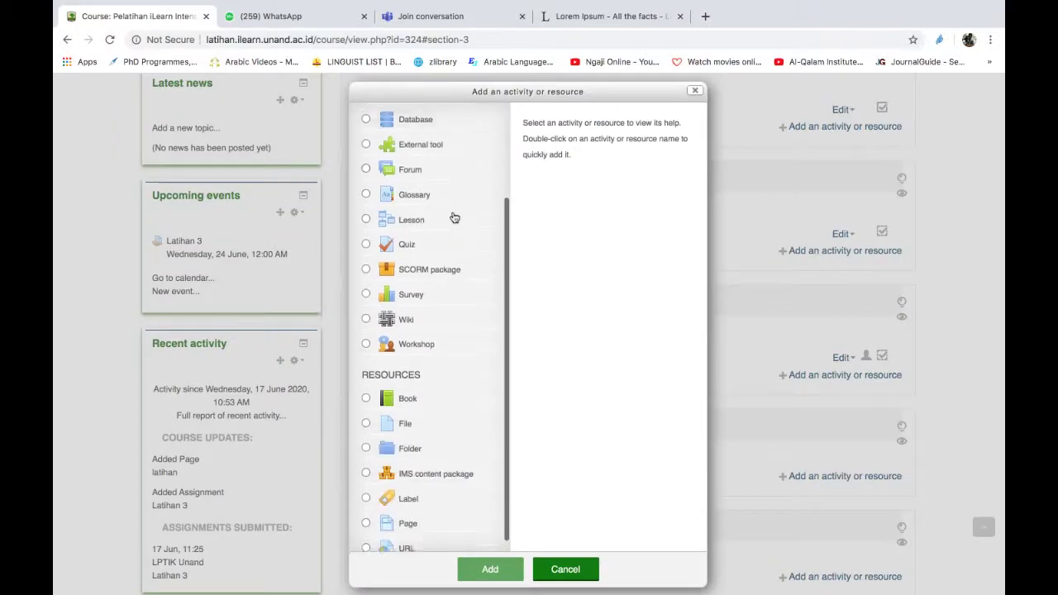
{"action": "left_click", "coordinate": [366, 162]}
{"action": "left_click", "coordinate": [487, 572]}
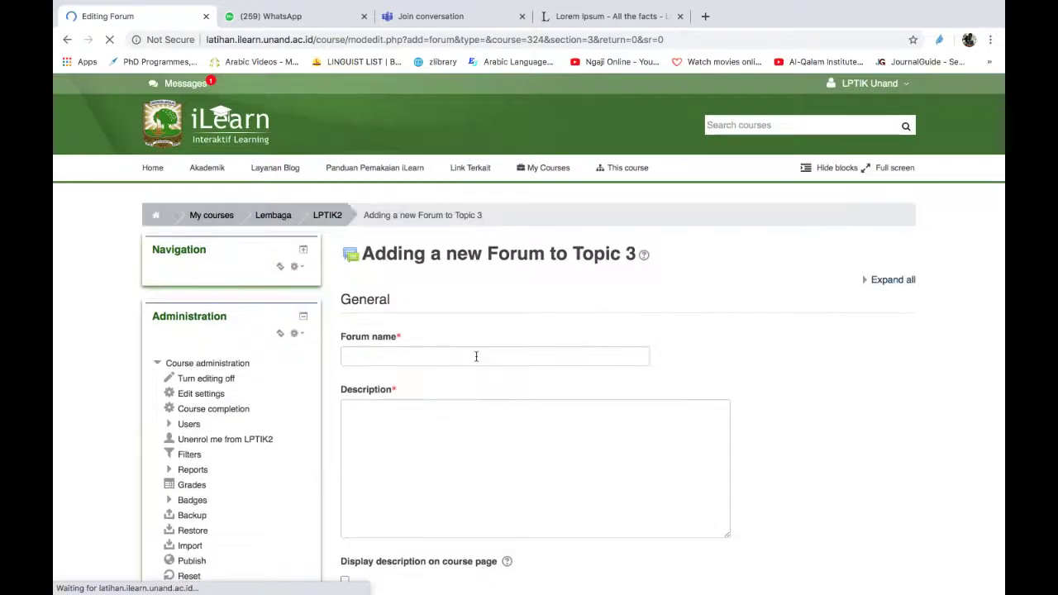
Name the forum "Forum Diskusi" and enter "Forum diskusi" as its description.
{"action": "left_click", "coordinate": [476, 356]}
{"action": "type", "text": "Forum Diskusi"}
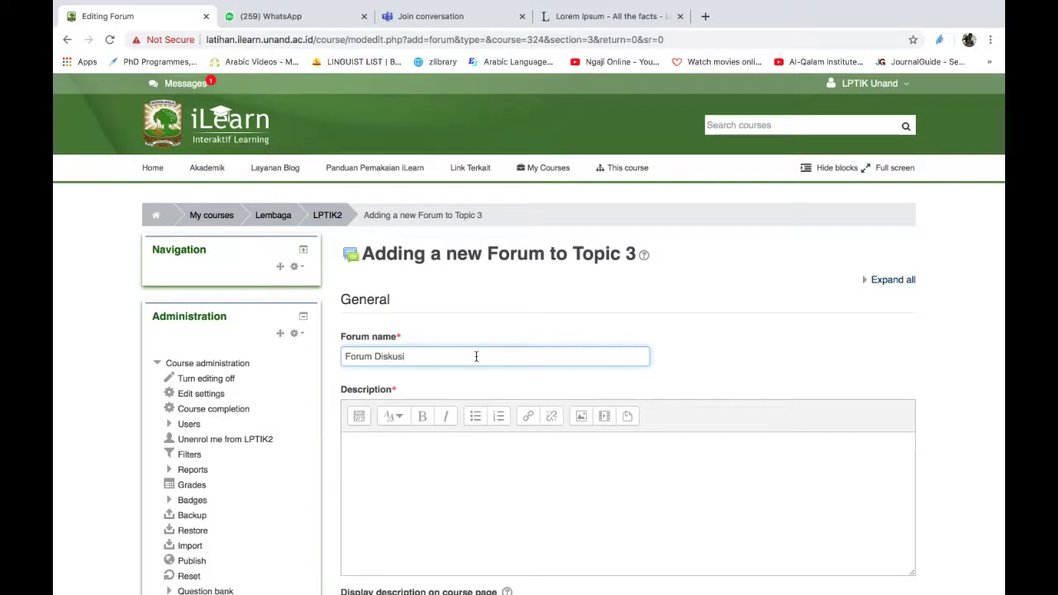
{"action": "scroll", "coordinate": [476, 357], "scroll_direction": "down", "scroll_amount": 3}
{"action": "left_click", "coordinate": [431, 309]}
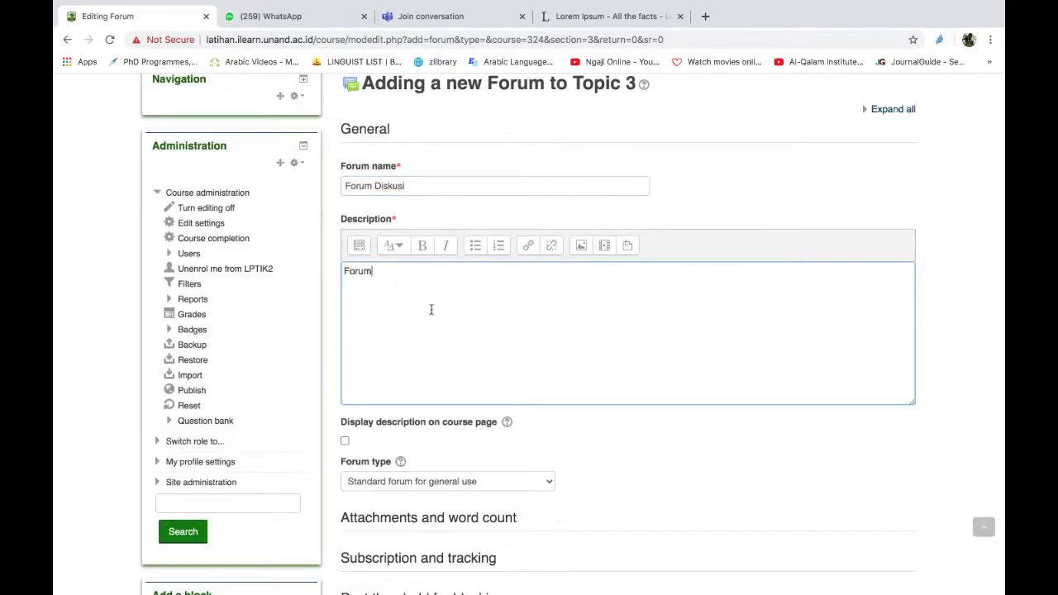
Set the forum's completion tracking to "Show activity as complete when conditions are met" and require students to view the activity.
{"action": "scroll", "coordinate": [431, 309], "scroll_direction": "down", "scroll_amount": 5}
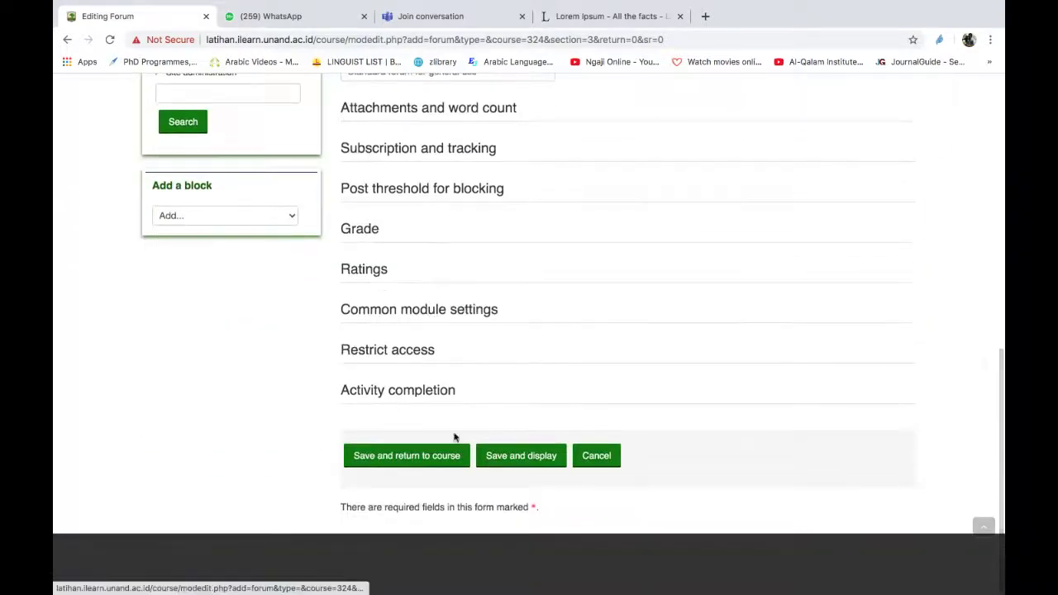
{"action": "left_click", "coordinate": [400, 392]}
{"action": "scroll", "coordinate": [400, 394], "scroll_direction": "down", "scroll_amount": 3}
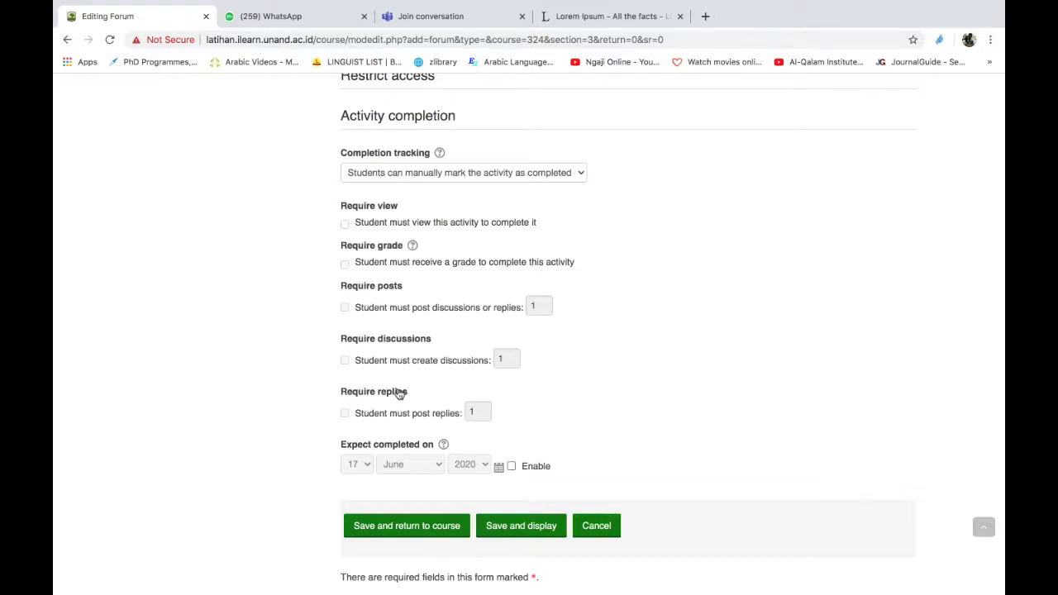
{"action": "scroll", "coordinate": [558, 202], "scroll_direction": "up", "scroll_amount": 10}
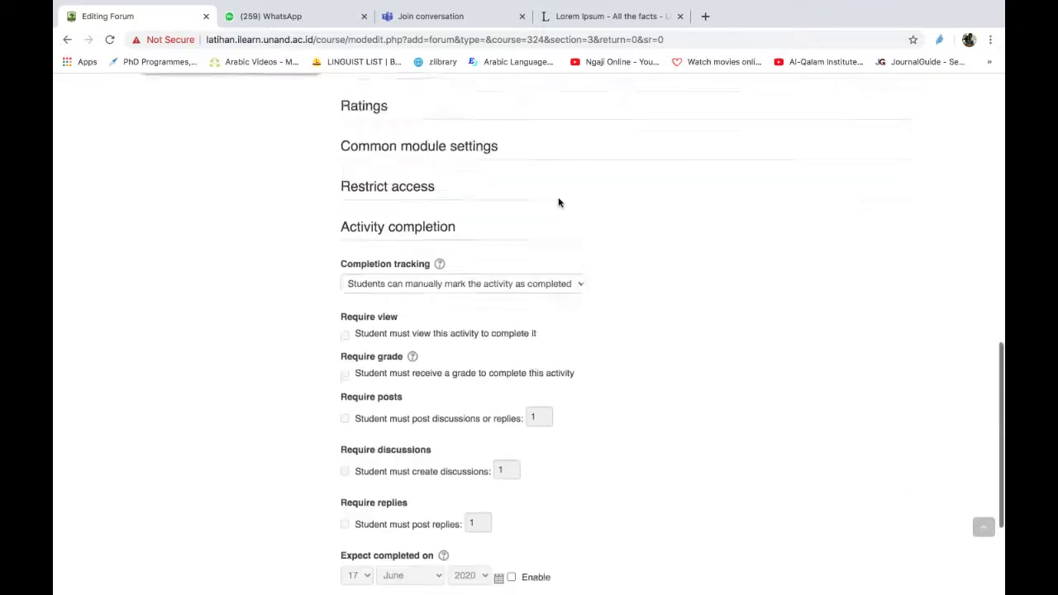
{"action": "scroll", "coordinate": [558, 202], "scroll_direction": "up", "scroll_amount": 7}
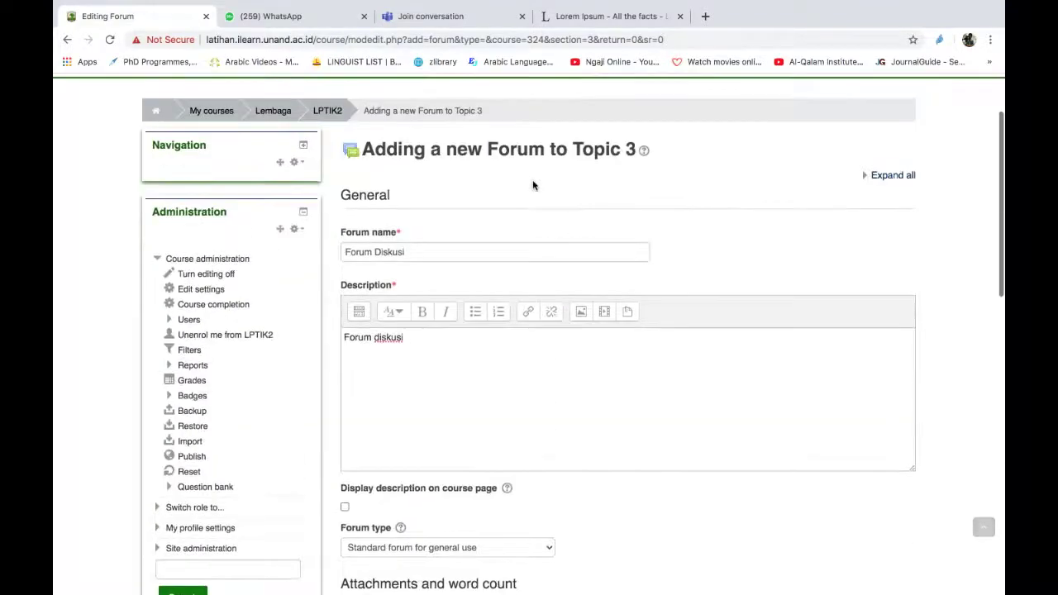
{"action": "scroll", "coordinate": [507, 392], "scroll_direction": "down", "scroll_amount": 10}
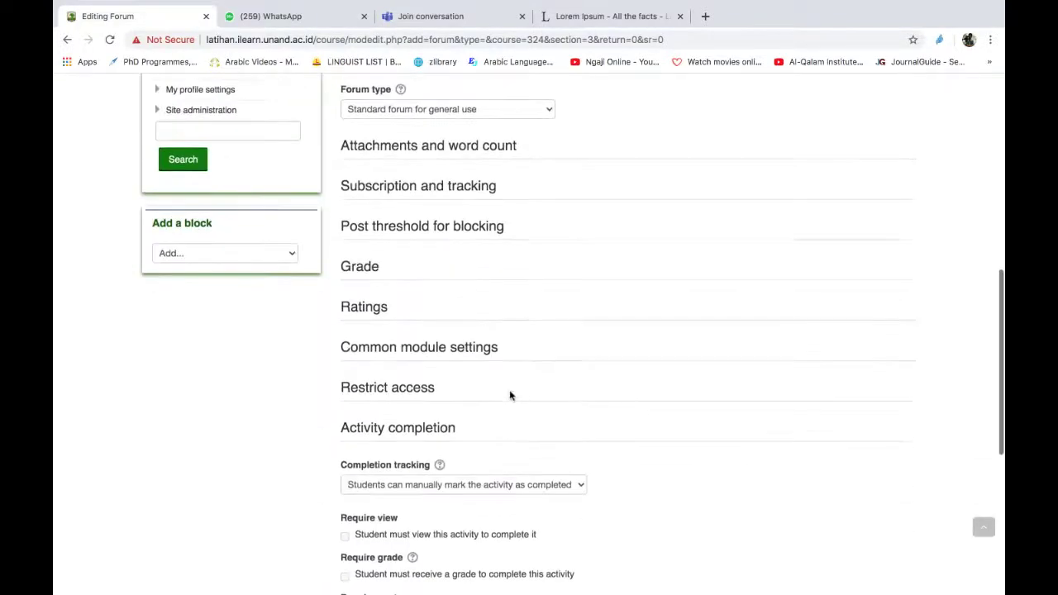
{"action": "scroll", "coordinate": [409, 347], "scroll_direction": "down", "scroll_amount": 2}
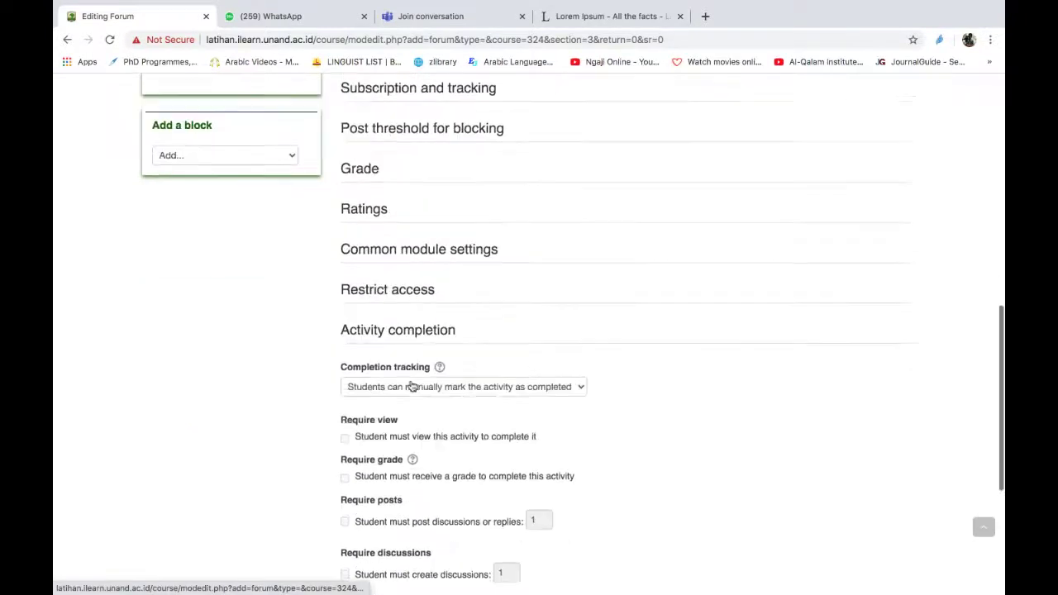
{"action": "scroll", "coordinate": [412, 386], "scroll_direction": "down", "scroll_amount": 5}
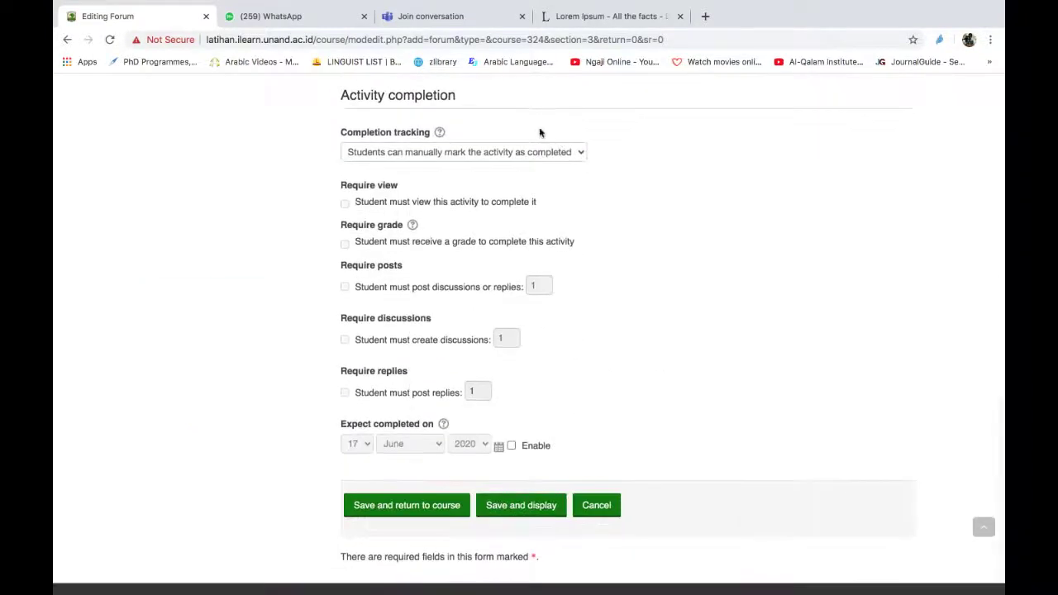
{"action": "left_click", "coordinate": [560, 157]}
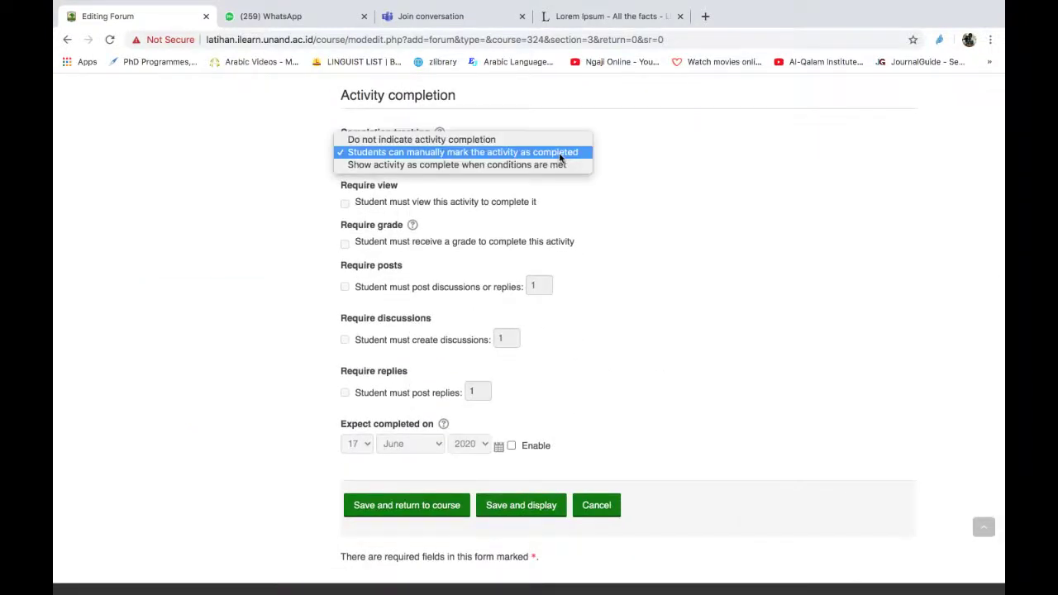
{"action": "left_click", "coordinate": [465, 166]}
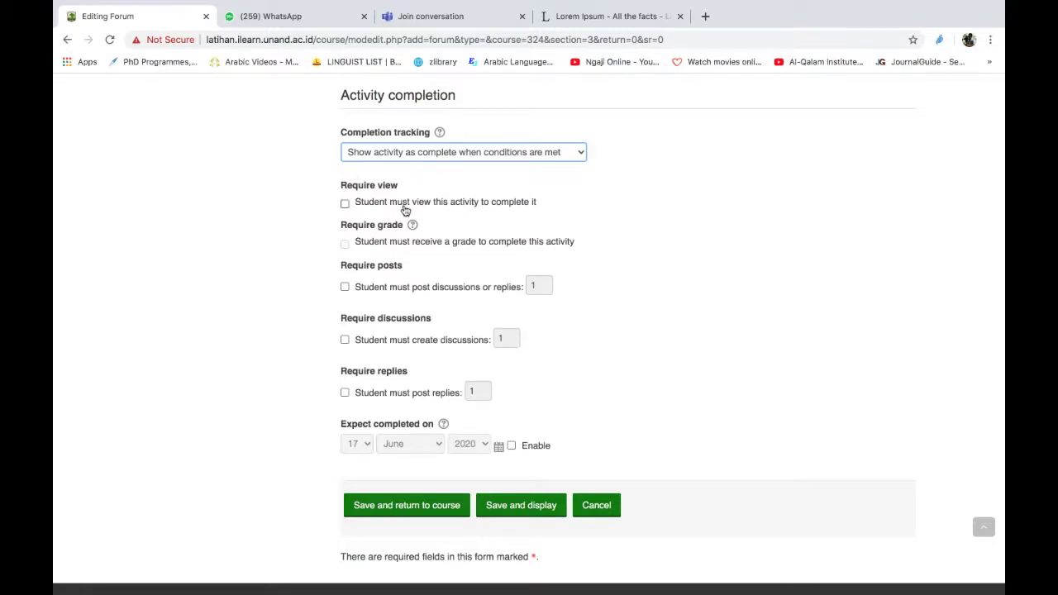
{"action": "left_click", "coordinate": [345, 205]}
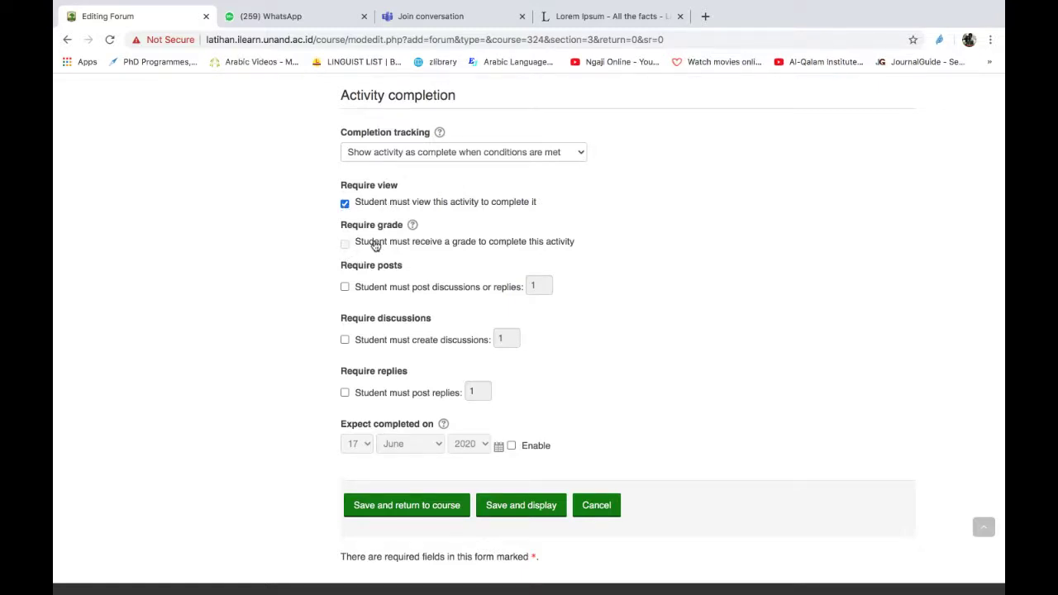
Check the forum's Grade settings and the available grade categories.
{"action": "scroll", "coordinate": [375, 245], "scroll_direction": "up", "scroll_amount": 5}
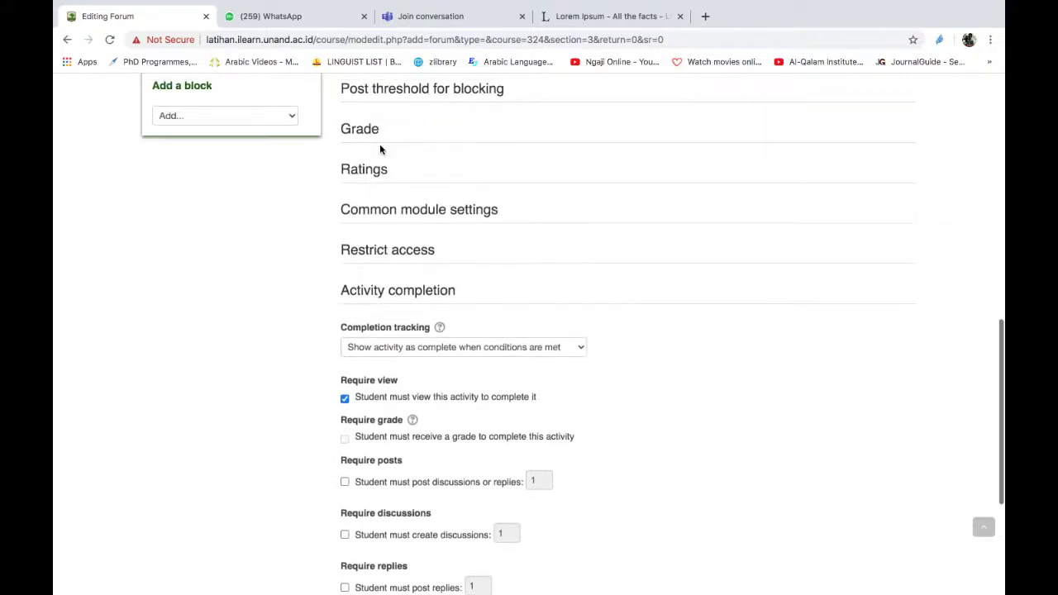
{"action": "left_click", "coordinate": [373, 128]}
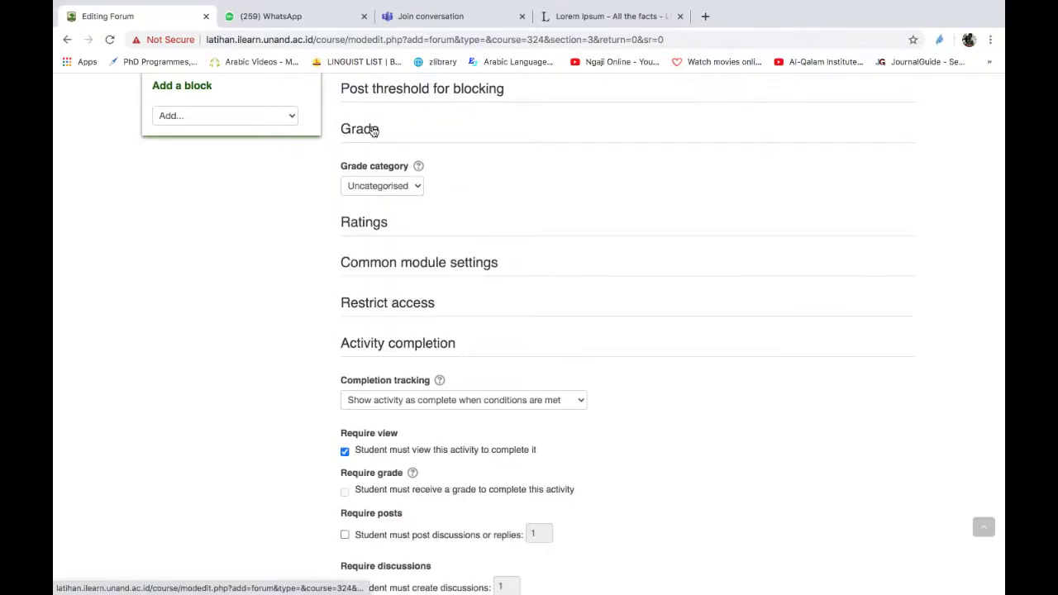
{"action": "left_click", "coordinate": [415, 189]}
{"action": "left_click", "coordinate": [397, 123]}
{"action": "scroll", "coordinate": [397, 123], "scroll_direction": "up", "scroll_amount": 3}
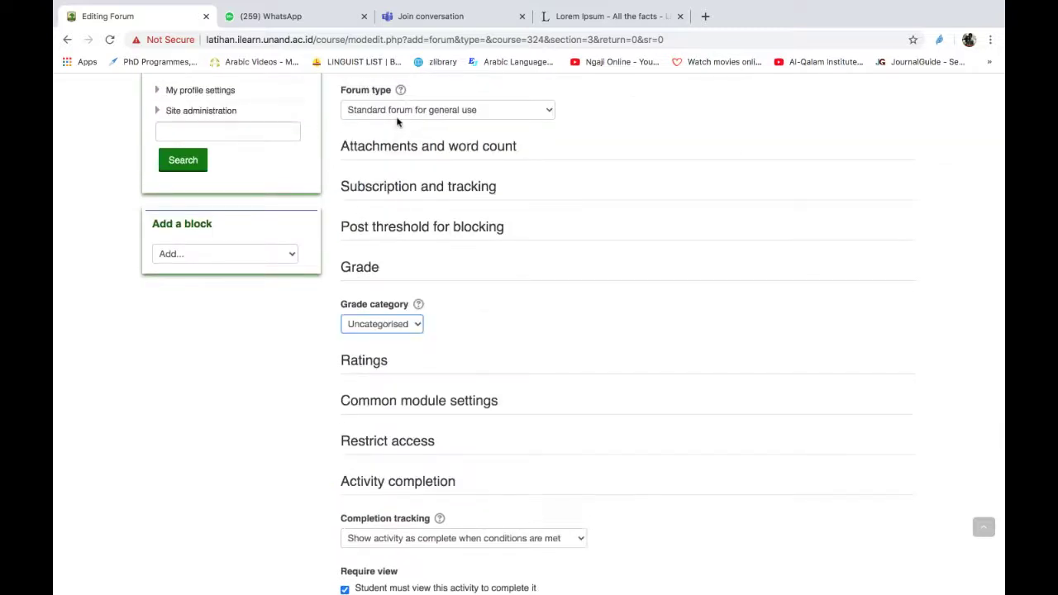
Require students to post 5 discussions or replies to complete the forum.
{"action": "scroll", "coordinate": [397, 123], "scroll_direction": "down", "scroll_amount": 3}
{"action": "scroll", "coordinate": [397, 122], "scroll_direction": "down", "scroll_amount": 3}
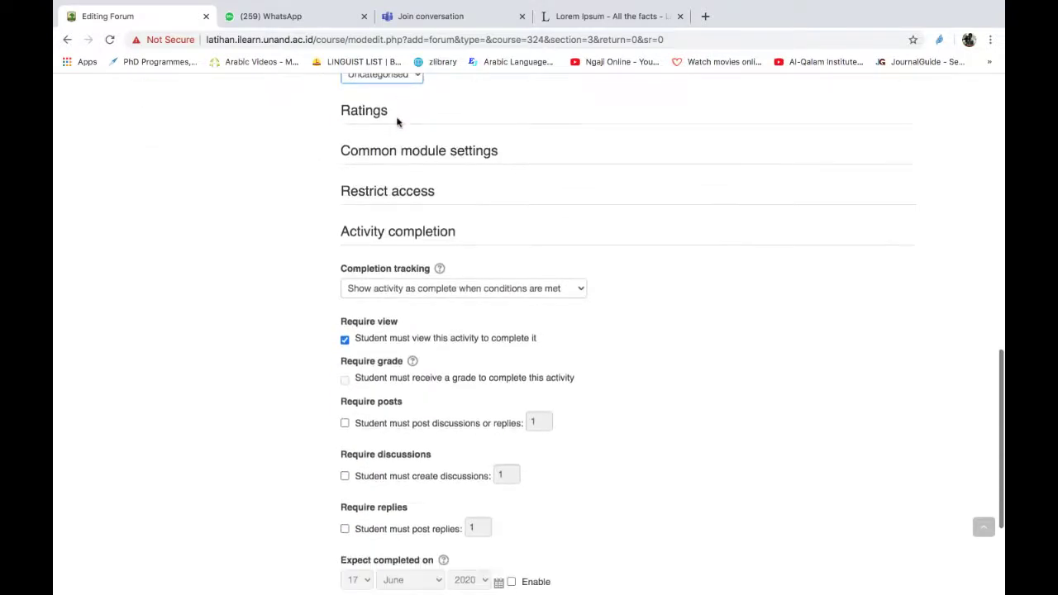
{"action": "scroll", "coordinate": [397, 123], "scroll_direction": "down", "scroll_amount": 2}
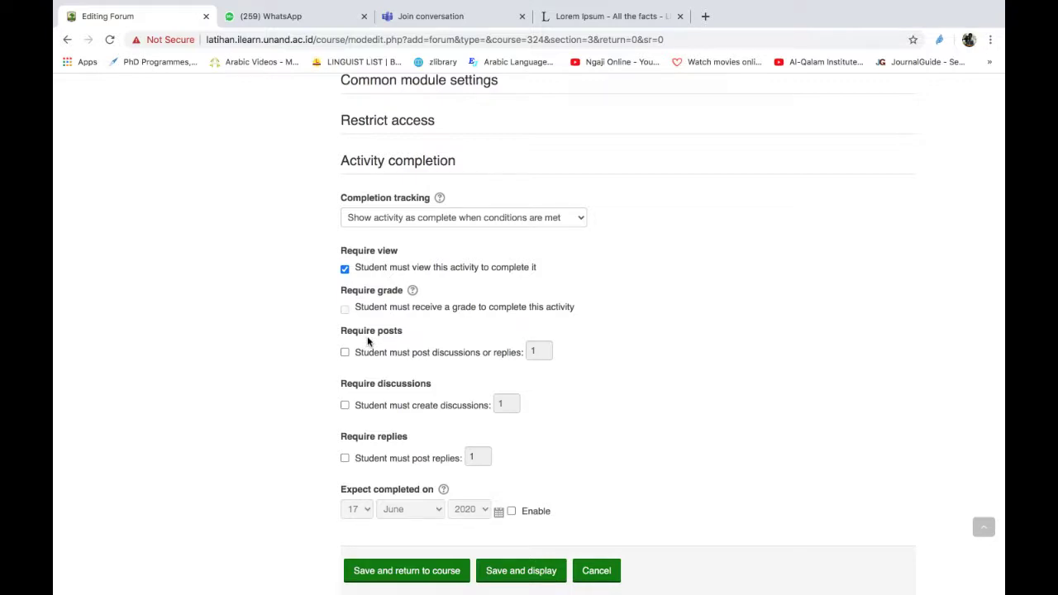
{"action": "left_click", "coordinate": [345, 352]}
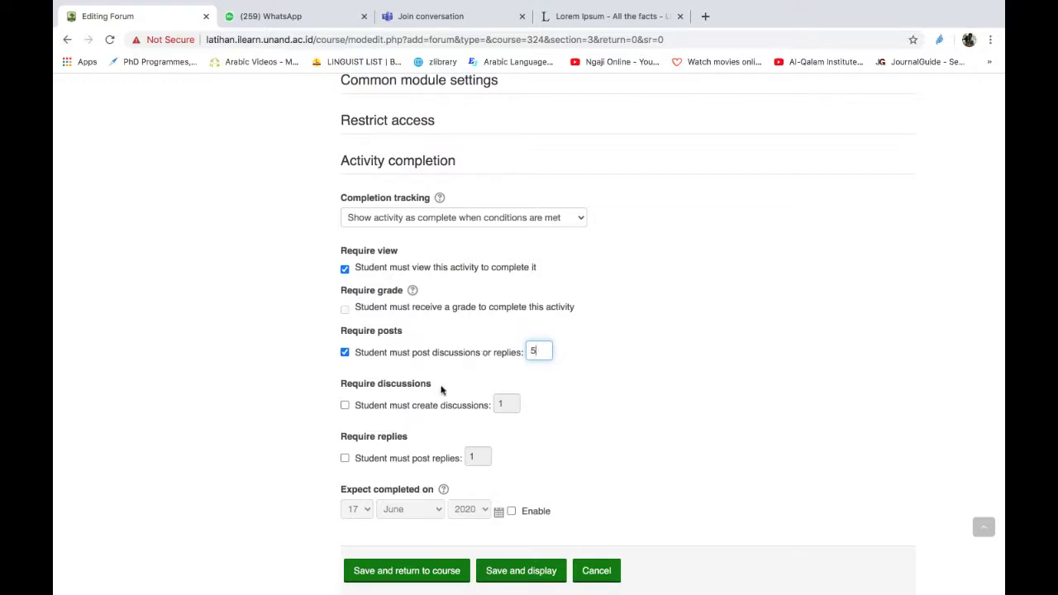
Require students to post 1 reply to complete the forum, and save it back to the course.
{"action": "left_click", "coordinate": [345, 459]}
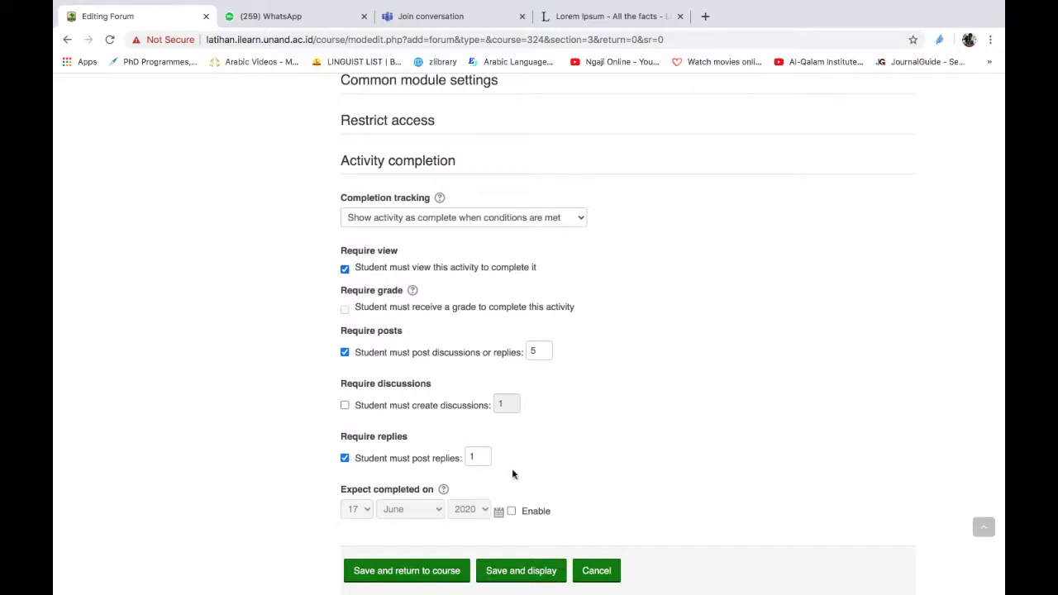
{"action": "left_click", "coordinate": [409, 571]}
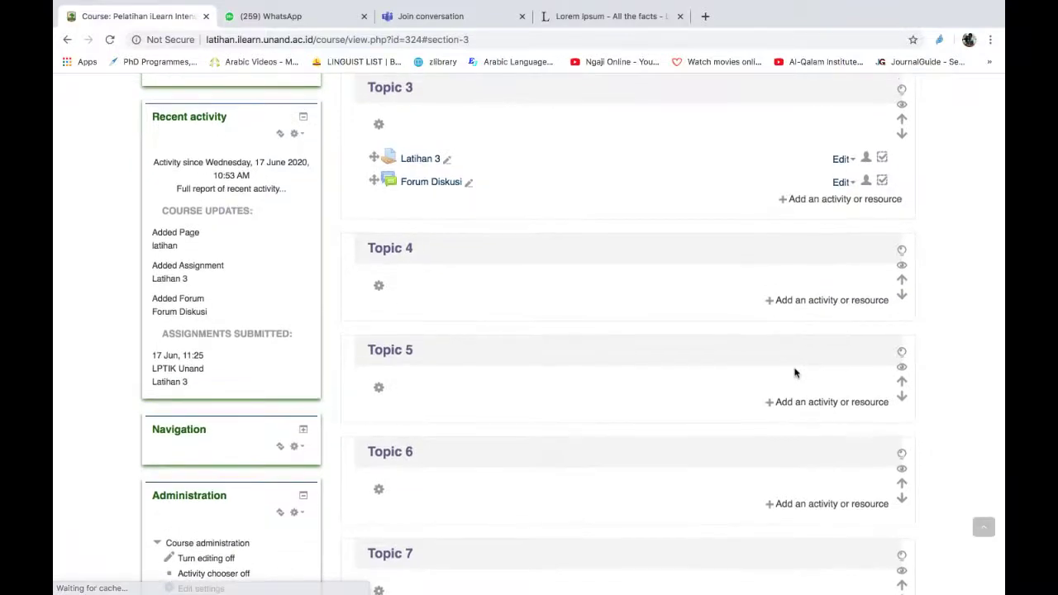
Switch to the Student role and check the completion boxes of the course activities.
{"action": "scroll", "coordinate": [702, 307], "scroll_direction": "down", "scroll_amount": 5}
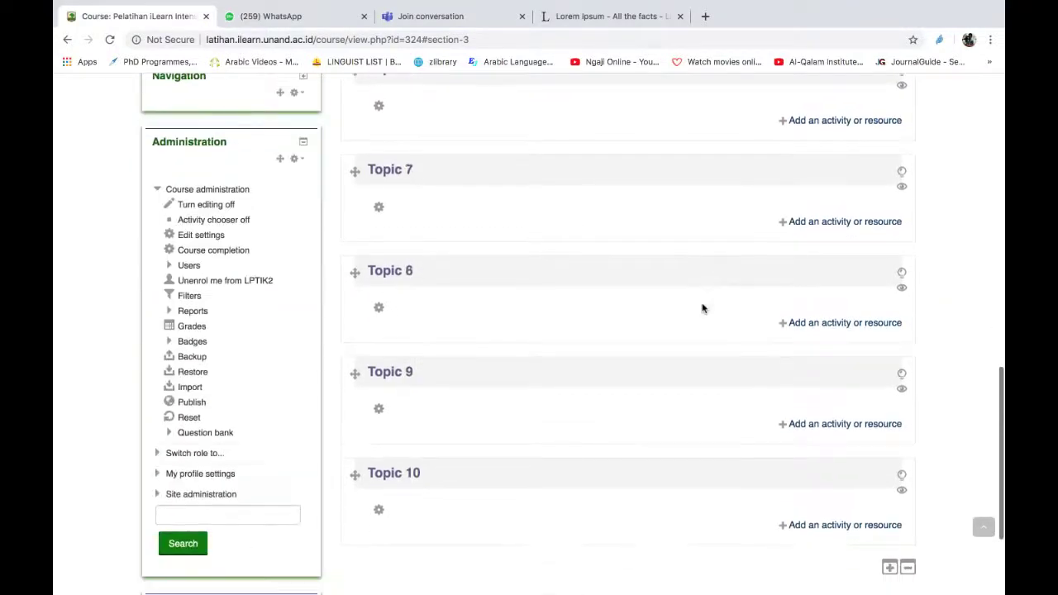
{"action": "left_click", "coordinate": [161, 456]}
{"action": "left_click", "coordinate": [187, 533]}
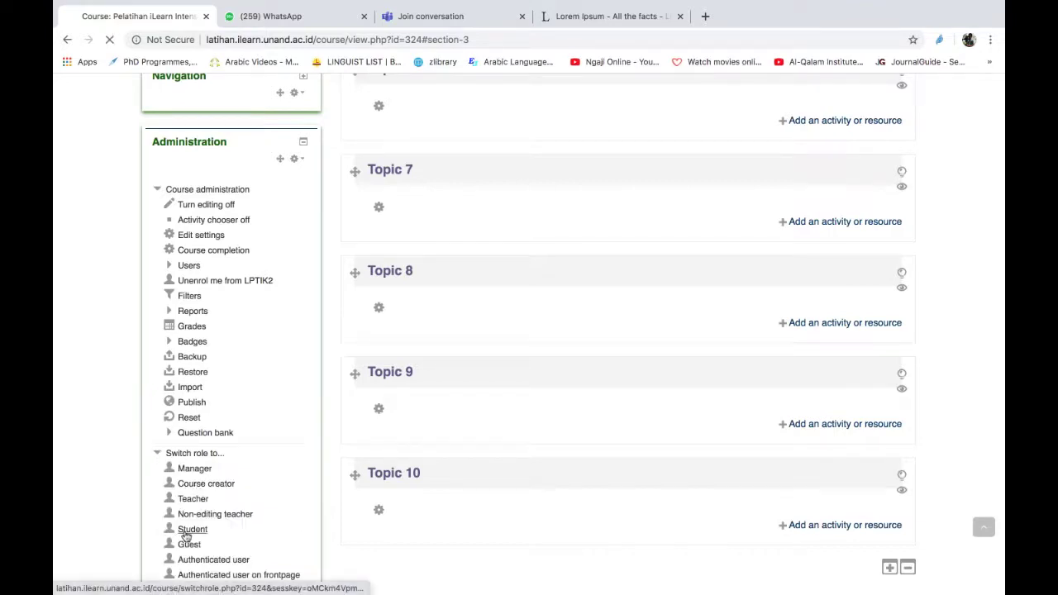
{"action": "scroll", "coordinate": [640, 428], "scroll_direction": "down", "scroll_amount": 3}
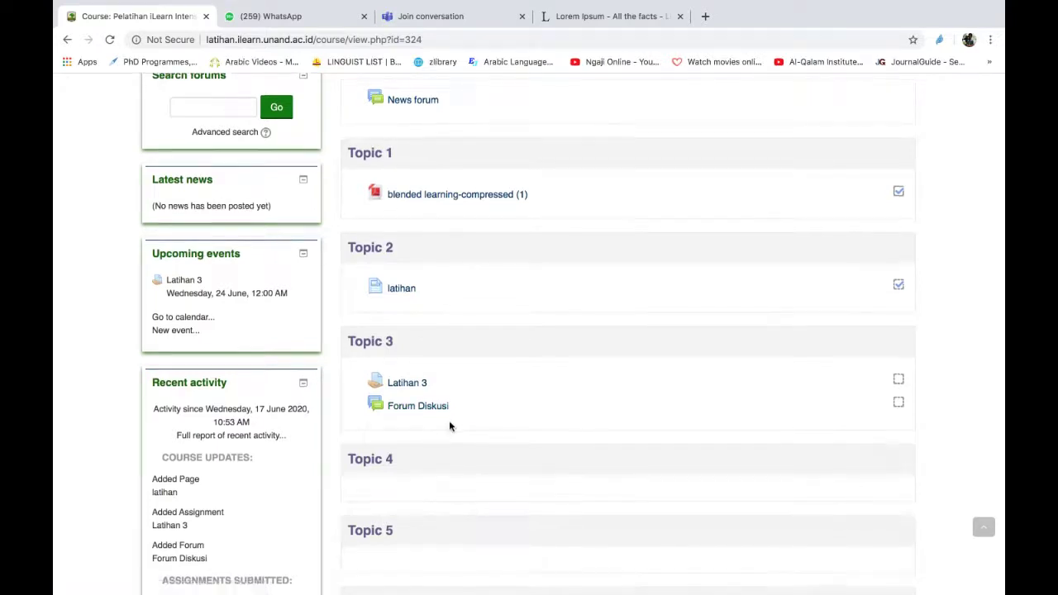
{"action": "scroll", "coordinate": [449, 420], "scroll_direction": "down", "scroll_amount": 5}
{"action": "scroll", "coordinate": [449, 427], "scroll_direction": "down", "scroll_amount": 2}
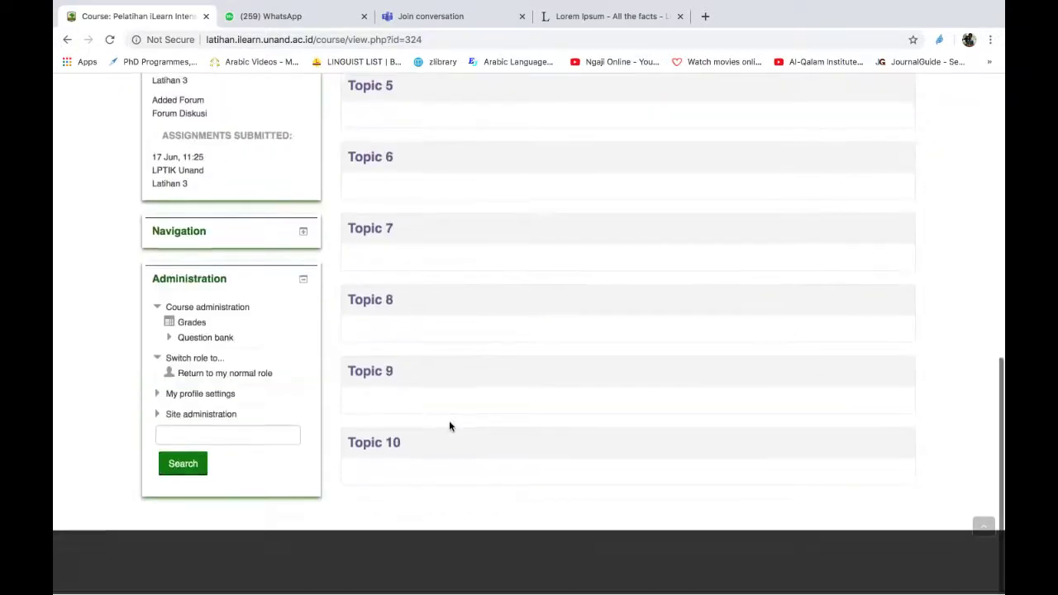
Return to the normal role and turn on course editing.
{"action": "left_click", "coordinate": [186, 374]}
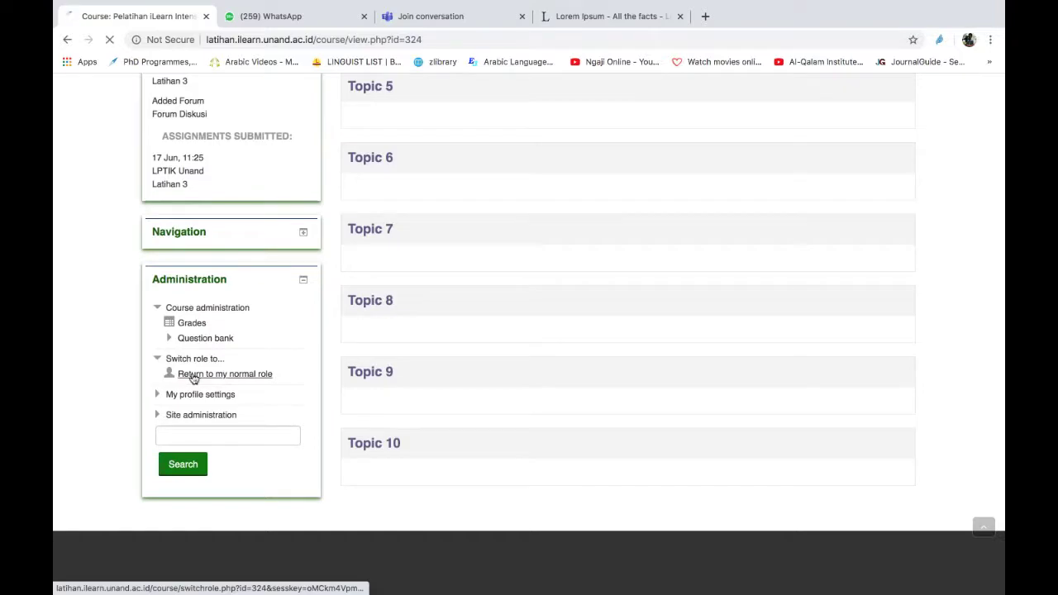
{"action": "scroll", "coordinate": [293, 402], "scroll_direction": "down", "scroll_amount": 3}
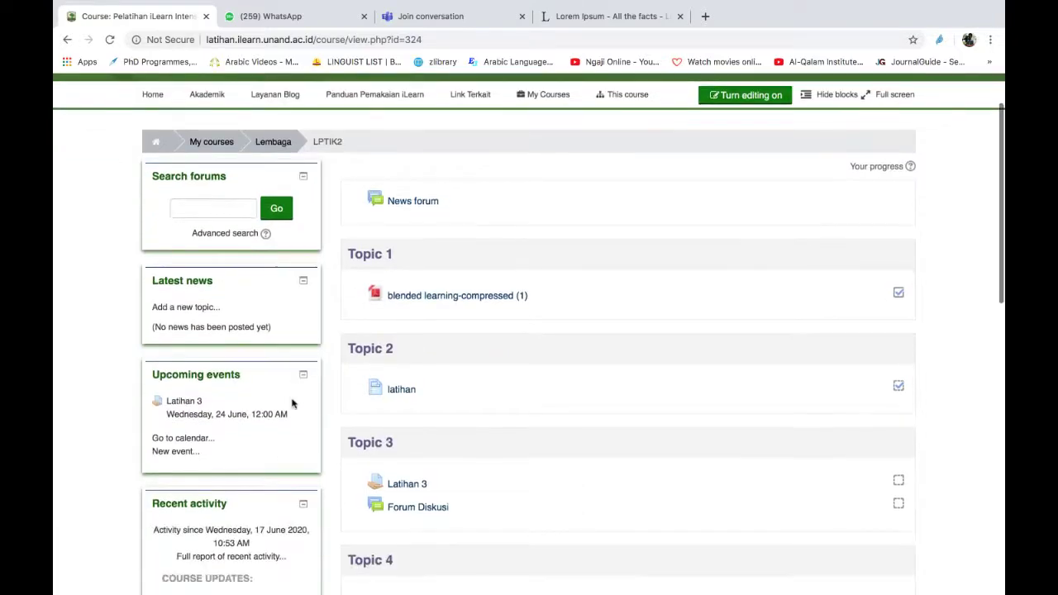
{"action": "scroll", "coordinate": [292, 402], "scroll_direction": "down", "scroll_amount": 1}
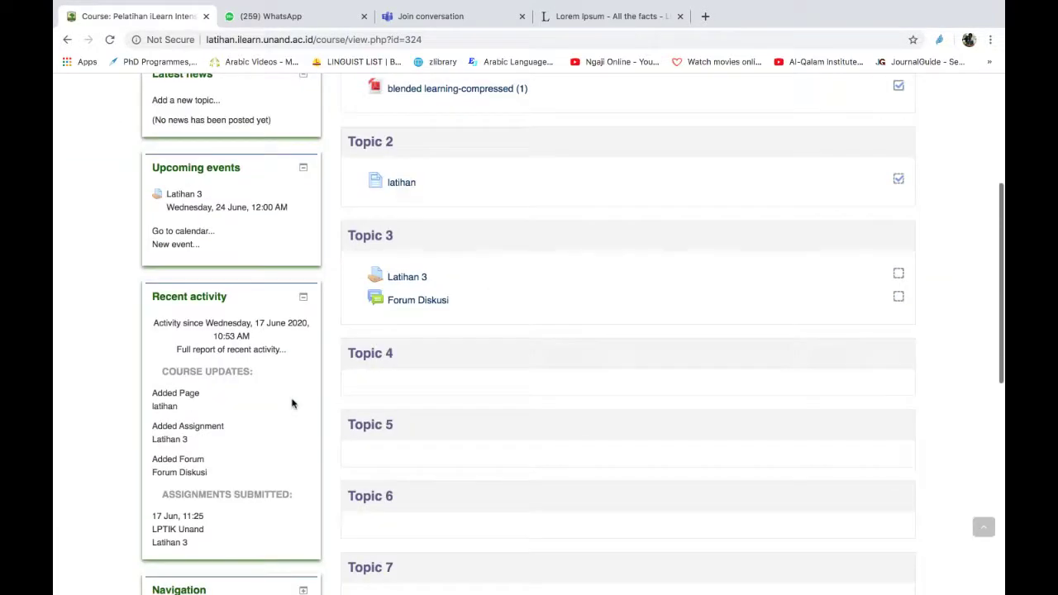
{"action": "scroll", "coordinate": [293, 402], "scroll_direction": "up", "scroll_amount": 4}
{"action": "left_click", "coordinate": [721, 155]}
Open the course's Activity completion report and review the participants' status for each tracked activity.
{"action": "scroll", "coordinate": [538, 305], "scroll_direction": "down", "scroll_amount": 4}
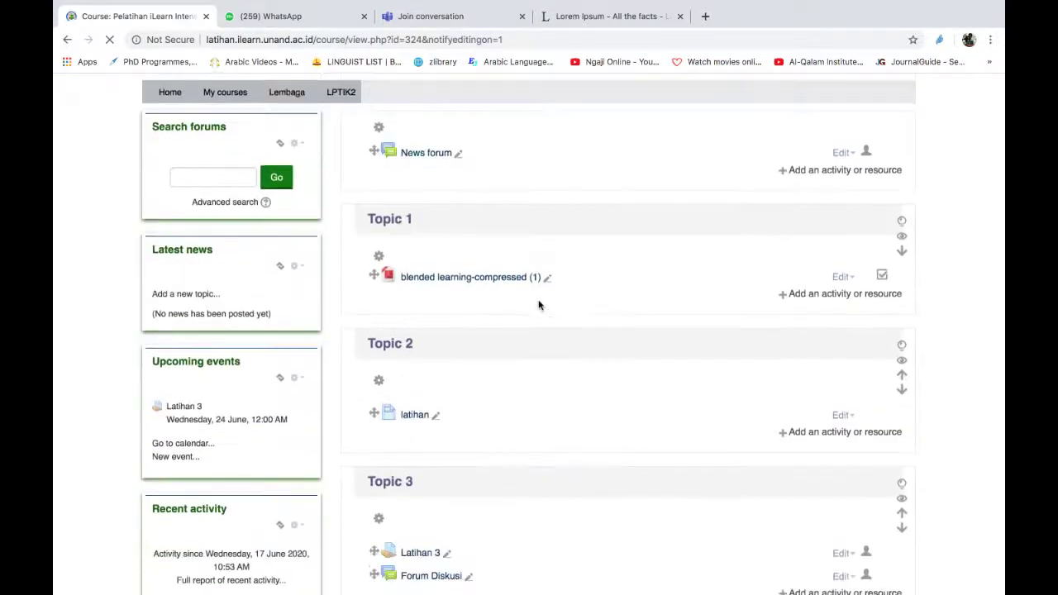
{"action": "scroll", "coordinate": [538, 305], "scroll_direction": "down", "scroll_amount": 2}
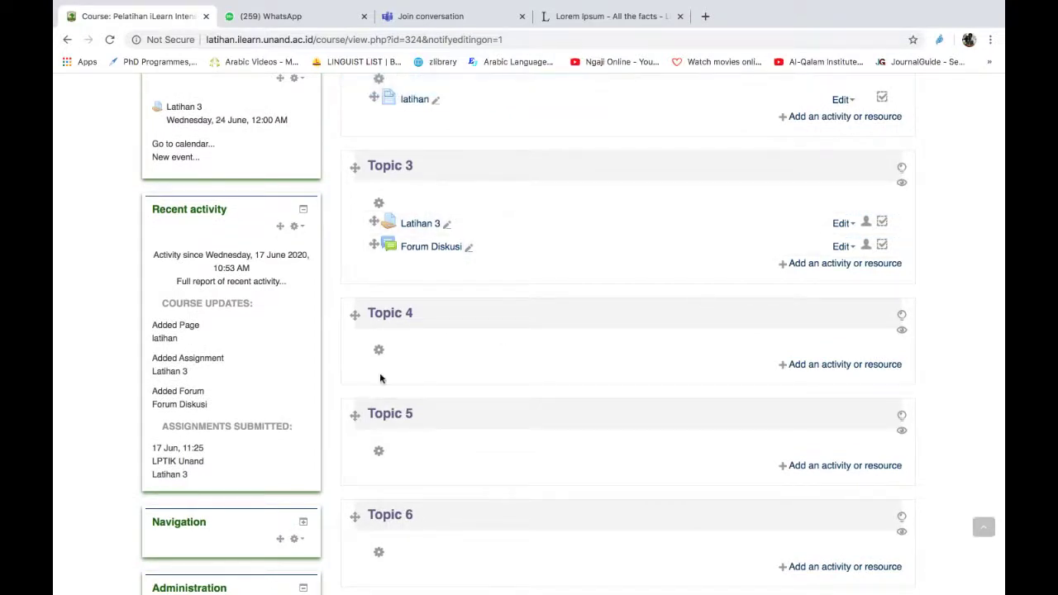
{"action": "scroll", "coordinate": [381, 378], "scroll_direction": "down", "scroll_amount": 2}
{"action": "scroll", "coordinate": [380, 378], "scroll_direction": "down", "scroll_amount": 4}
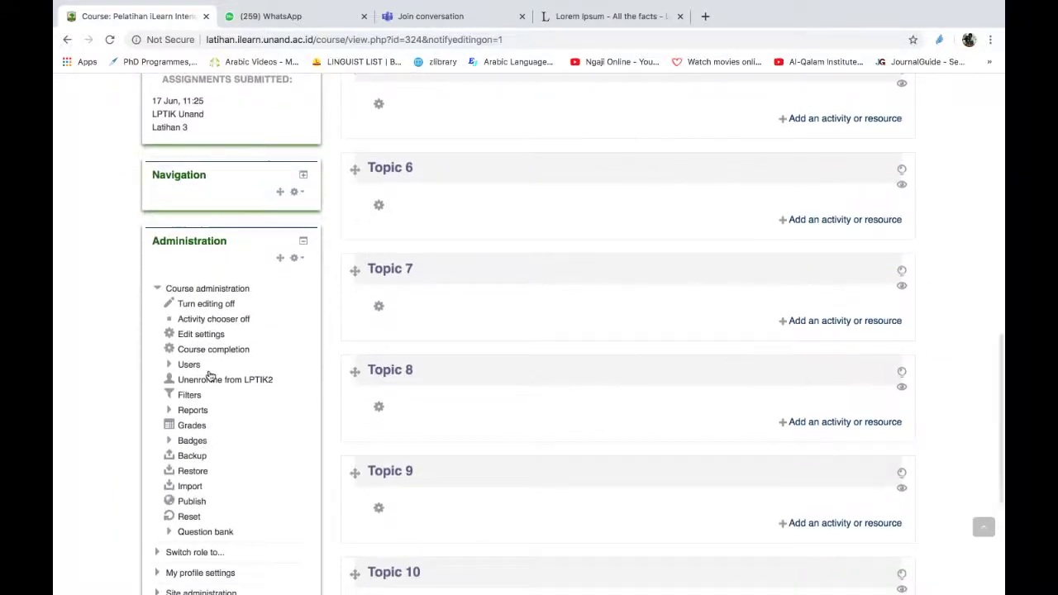
{"action": "left_click", "coordinate": [169, 410]}
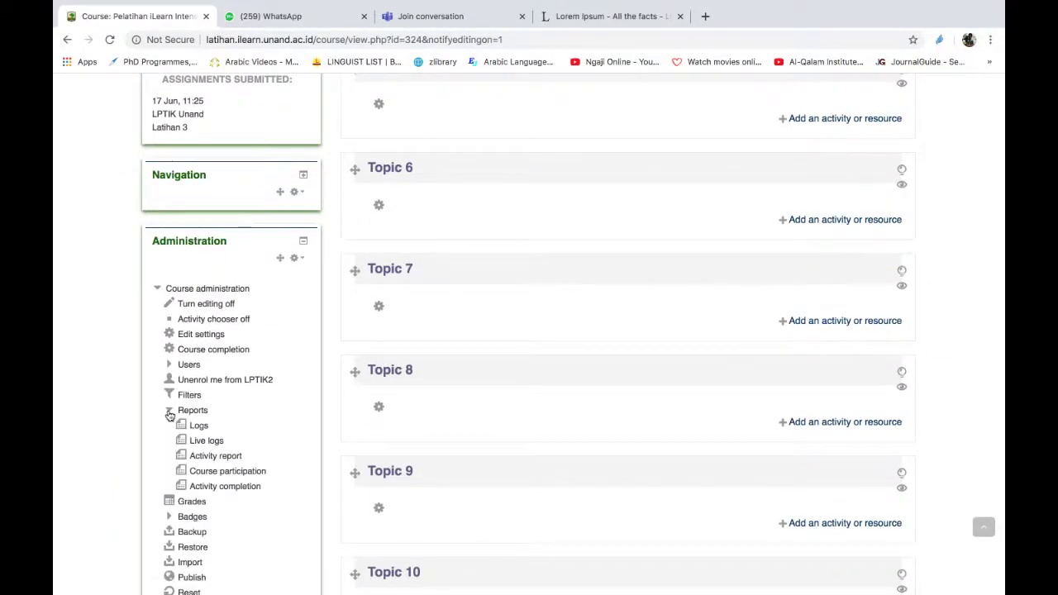
{"action": "left_click", "coordinate": [224, 487]}
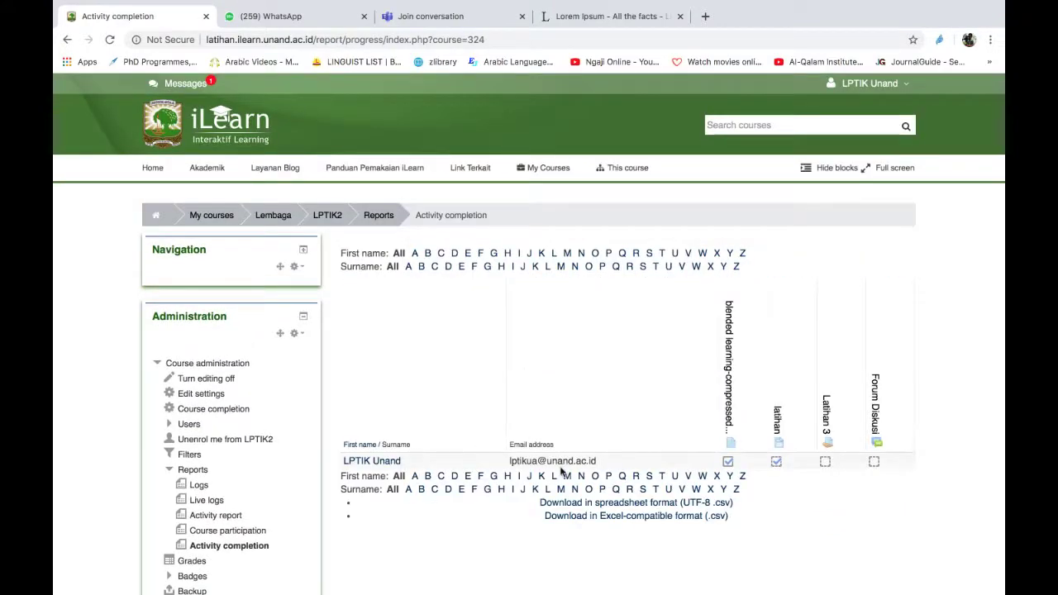
{"action": "scroll", "coordinate": [546, 421], "scroll_direction": "down", "scroll_amount": 3}
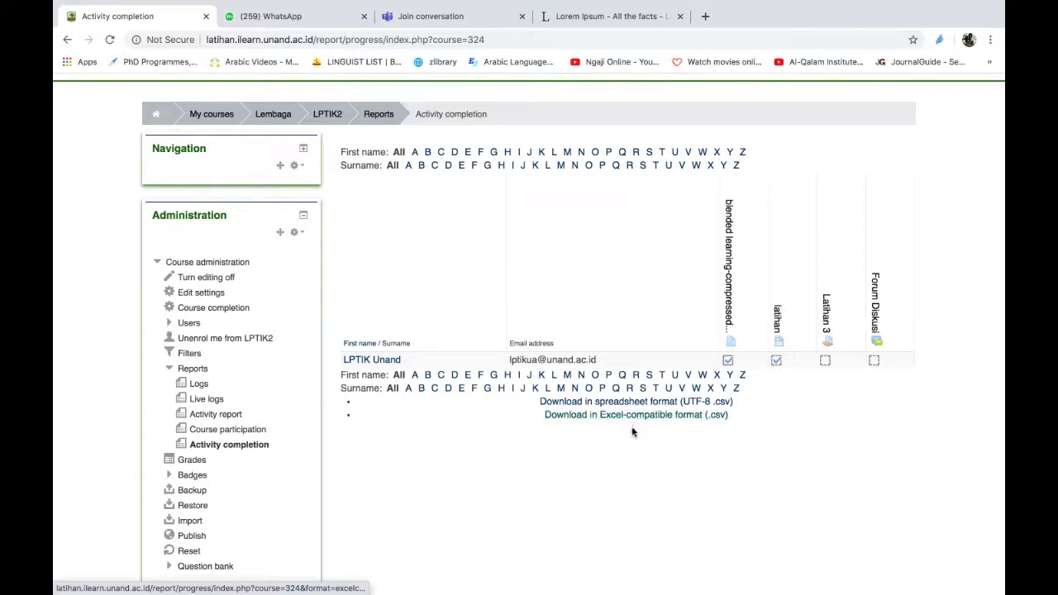
{"action": "scroll", "coordinate": [544, 496], "scroll_direction": "down", "scroll_amount": 2}
{"action": "scroll", "coordinate": [544, 496], "scroll_direction": "down", "scroll_amount": 1}
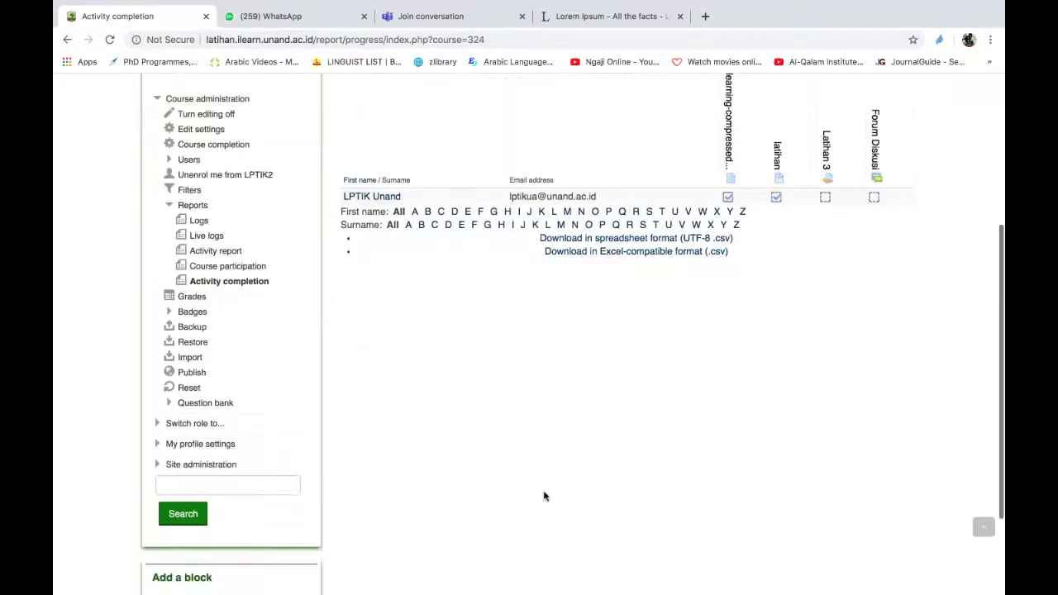
{"action": "scroll", "coordinate": [543, 496], "scroll_direction": "down", "scroll_amount": 2}
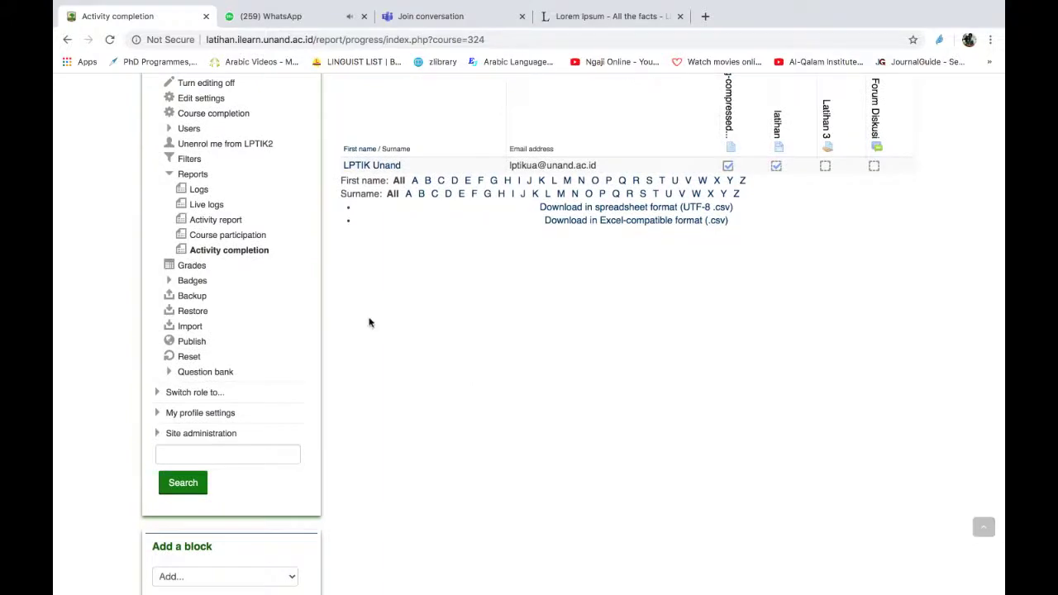
{"action": "scroll", "coordinate": [369, 321], "scroll_direction": "down", "scroll_amount": 1}
{"action": "scroll", "coordinate": [384, 377], "scroll_direction": "up", "scroll_amount": 2}
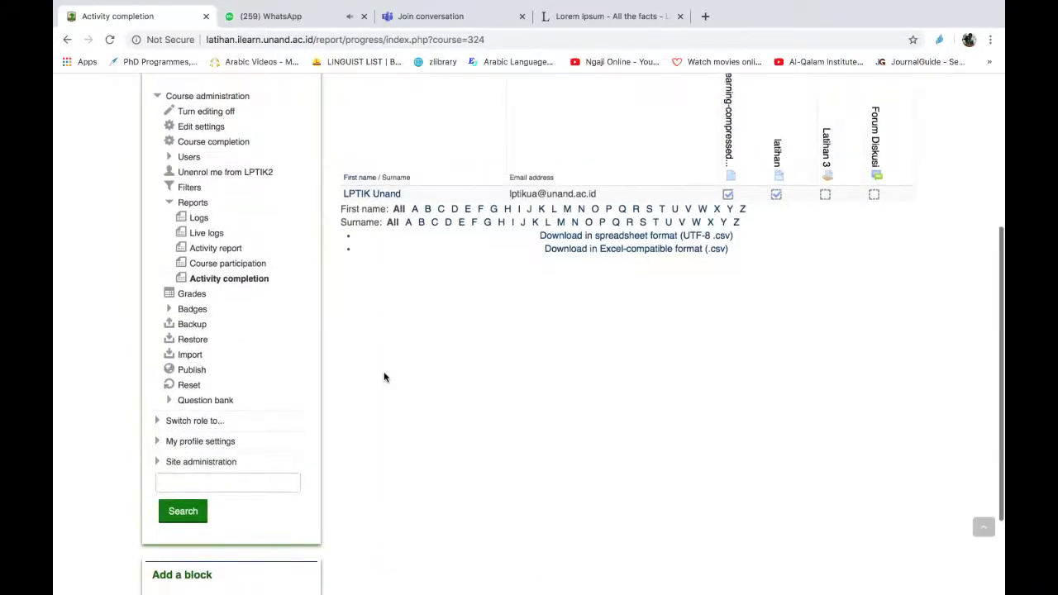
{"action": "scroll", "coordinate": [347, 278], "scroll_direction": "up", "scroll_amount": 3}
Return to the LPTIK2 course page and add a Quiz activity to Topic 3.
{"action": "left_click", "coordinate": [328, 104]}
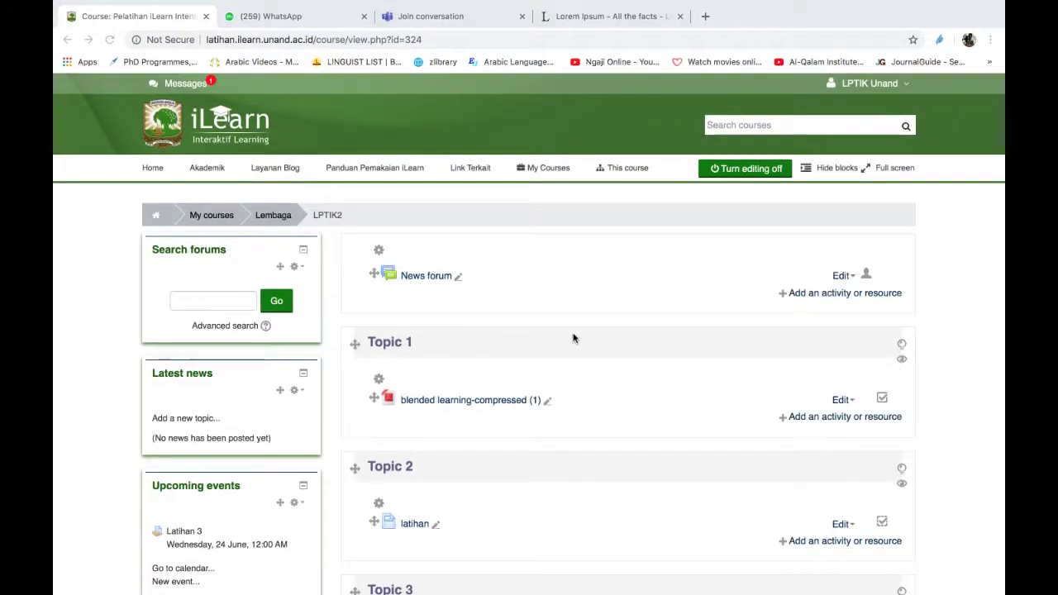
{"action": "scroll", "coordinate": [574, 338], "scroll_direction": "down", "scroll_amount": 5}
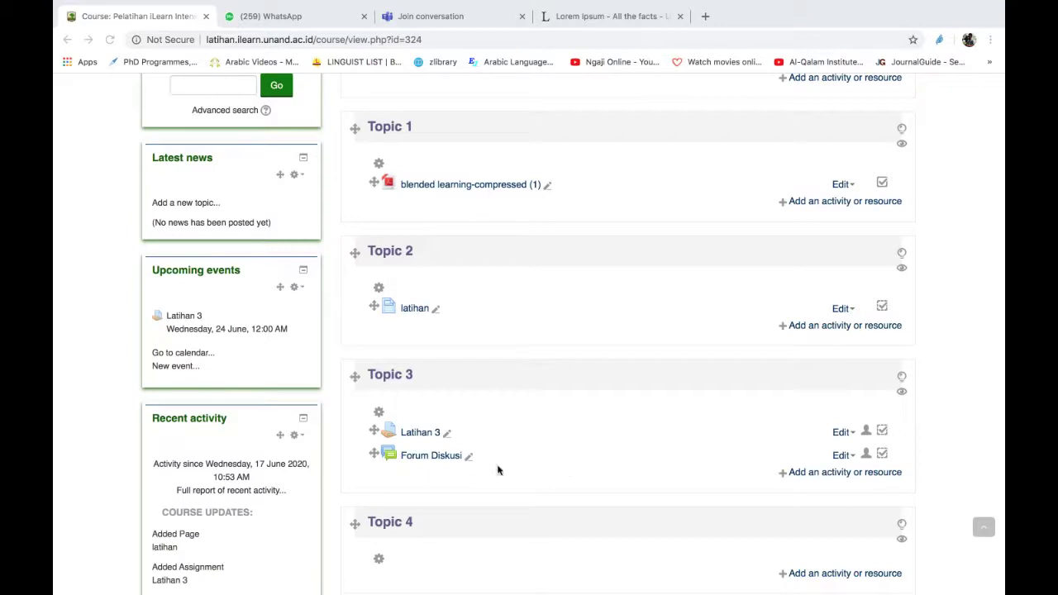
{"action": "left_click", "coordinate": [803, 474]}
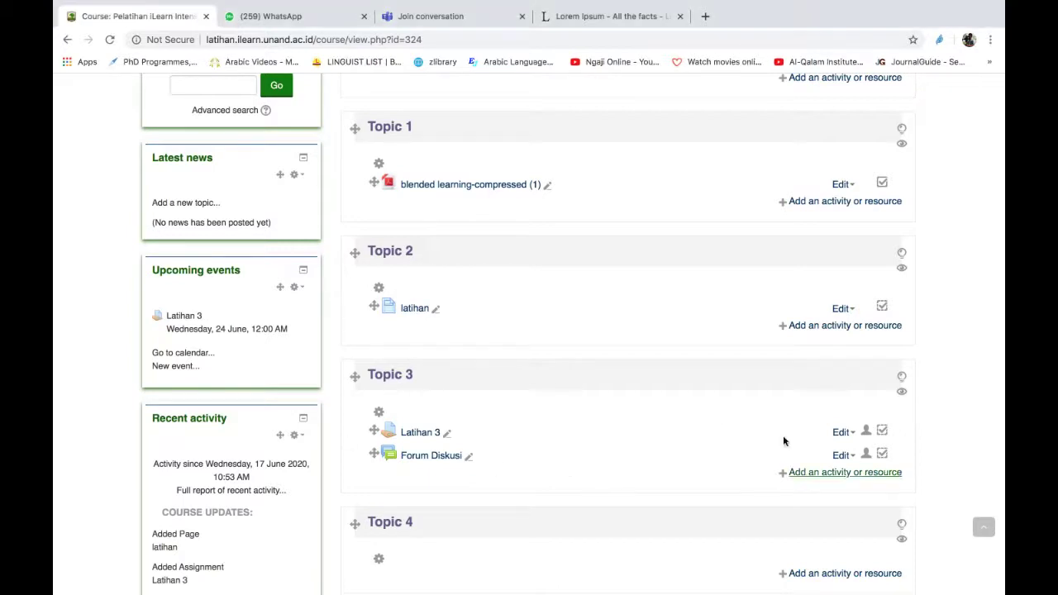
{"action": "left_click", "coordinate": [815, 474]}
{"action": "scroll", "coordinate": [476, 373], "scroll_direction": "down", "scroll_amount": 3}
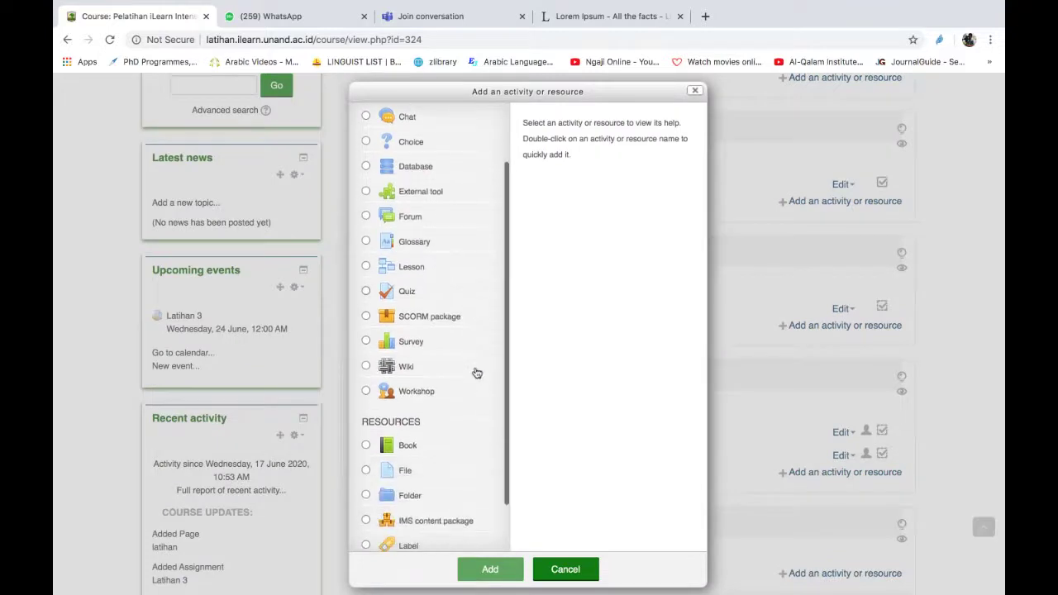
{"action": "scroll", "coordinate": [476, 372], "scroll_direction": "down", "scroll_amount": 2}
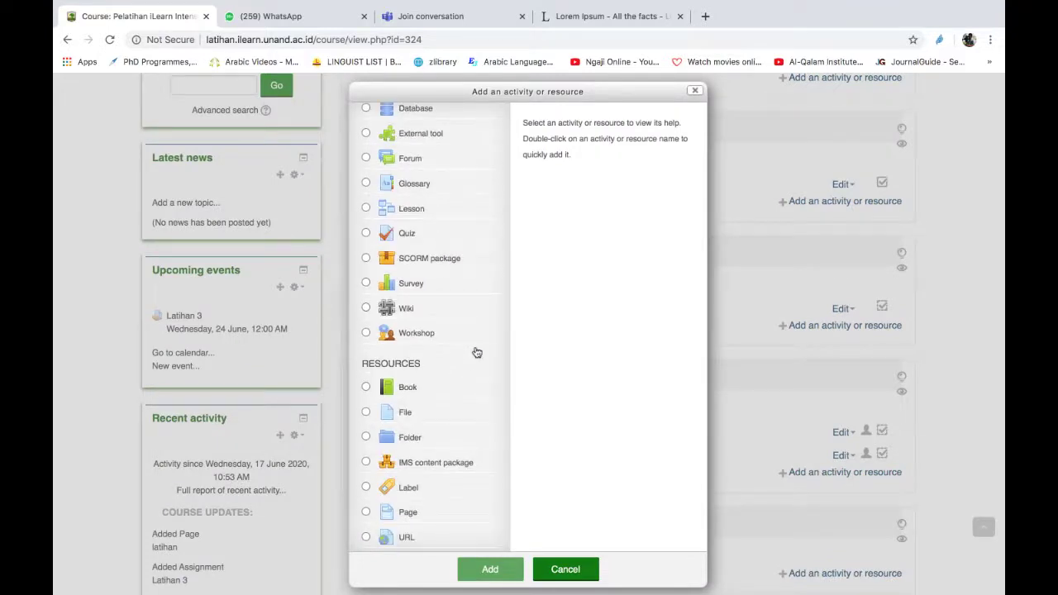
{"action": "left_click", "coordinate": [368, 234]}
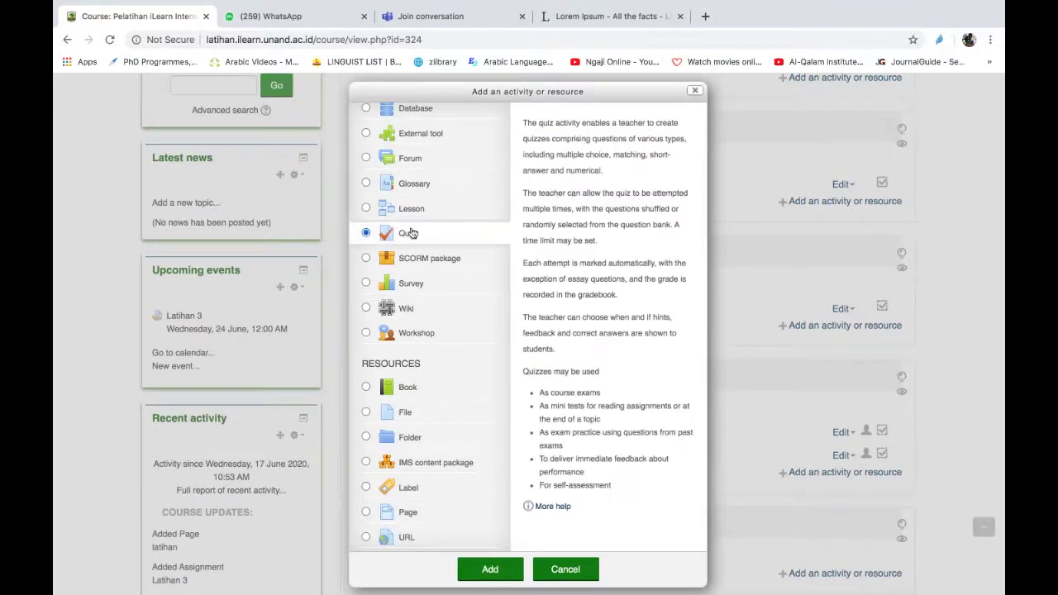
{"action": "left_click", "coordinate": [491, 569]}
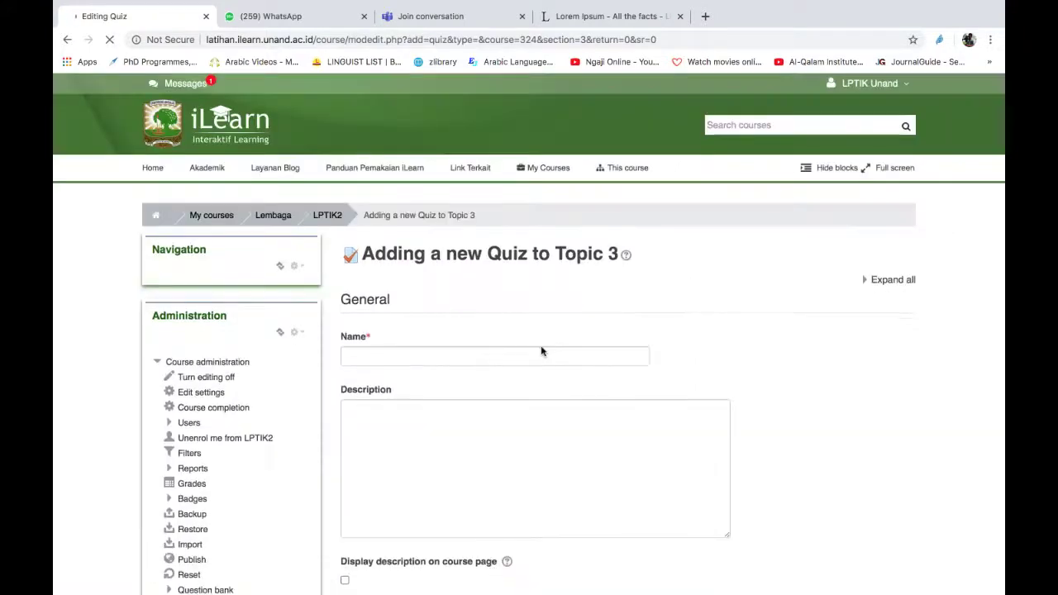
Name the new quiz "Quiz 1" and leave its description empty.
{"action": "left_click", "coordinate": [523, 359]}
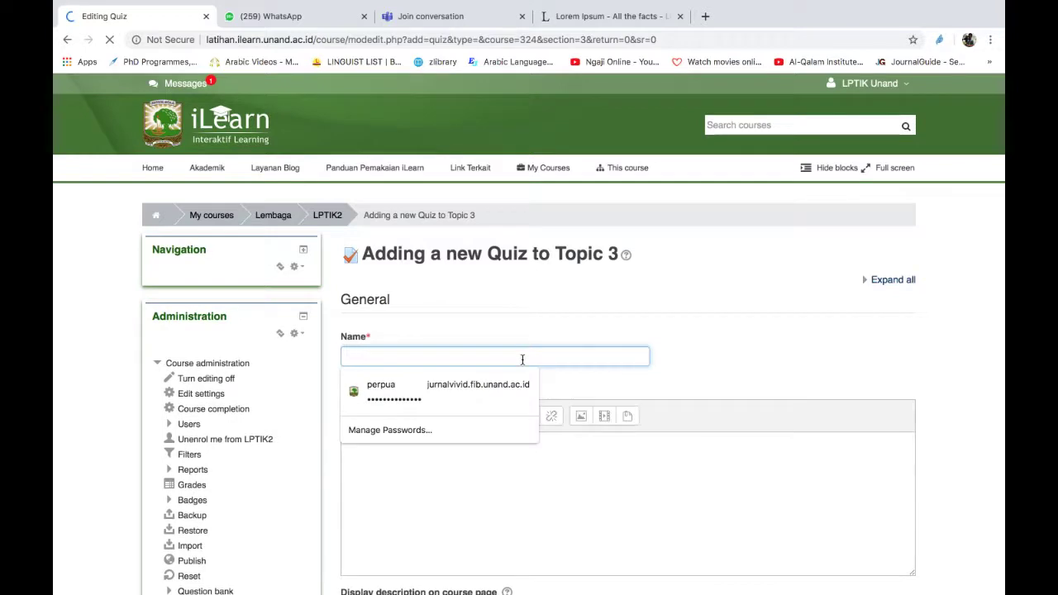
{"action": "type", "text": "Quiz 1"}
{"action": "left_click", "coordinate": [519, 499]}
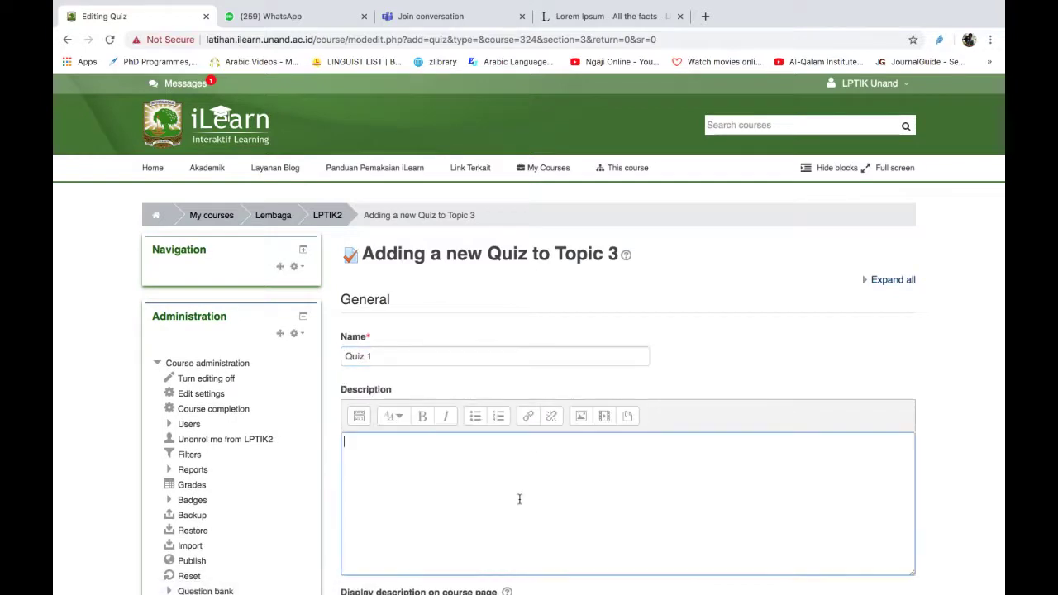
Check the quiz's Grade settings for category, allowed attempts and grading method.
{"action": "scroll", "coordinate": [519, 499], "scroll_direction": "down", "scroll_amount": 6}
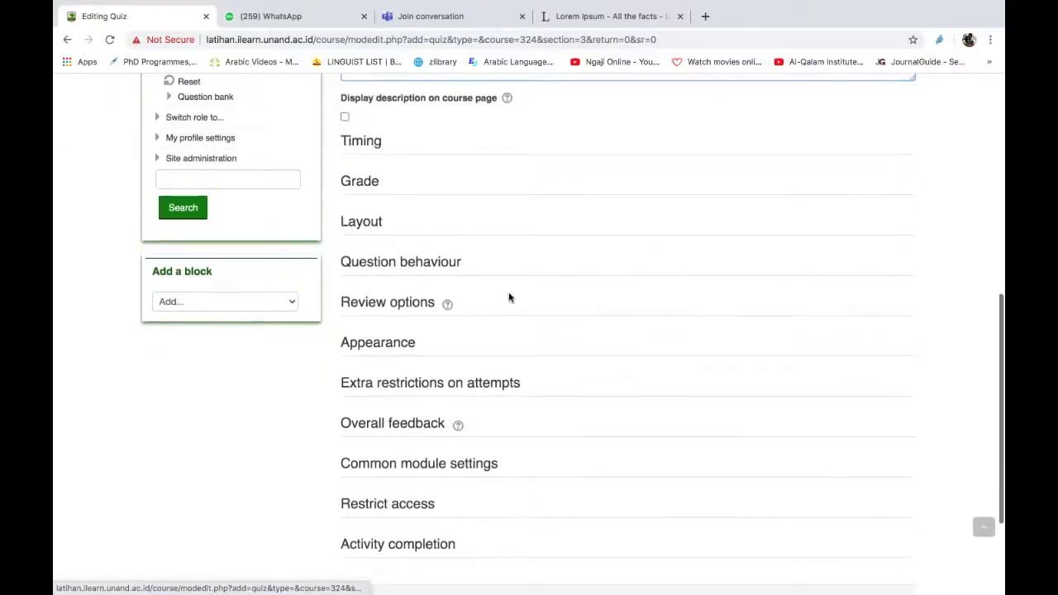
{"action": "left_click", "coordinate": [365, 185]}
{"action": "scroll", "coordinate": [413, 326], "scroll_direction": "down", "scroll_amount": 3}
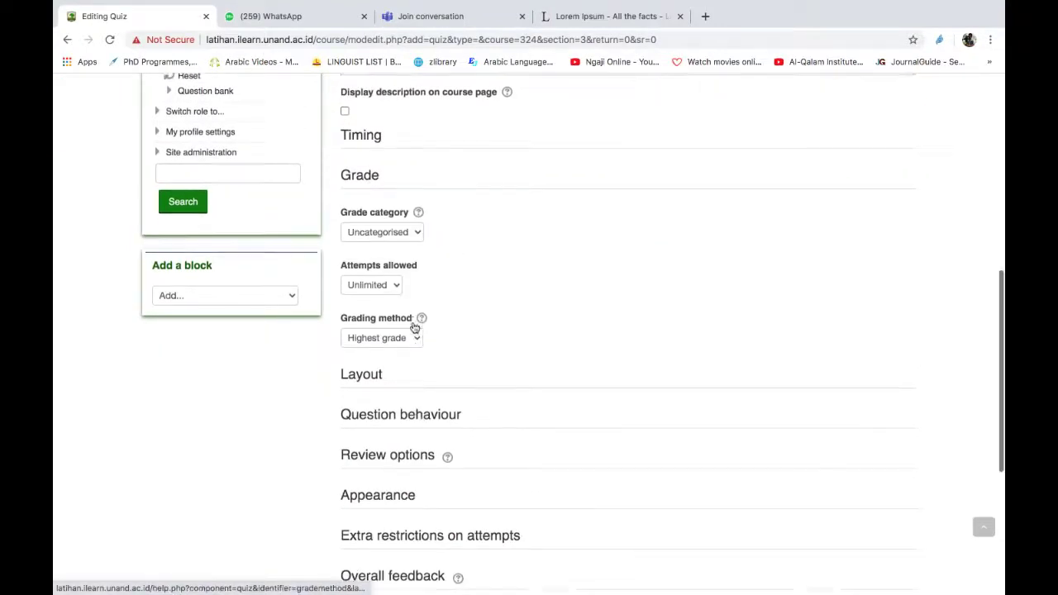
{"action": "scroll", "coordinate": [389, 373], "scroll_direction": "down", "scroll_amount": 2}
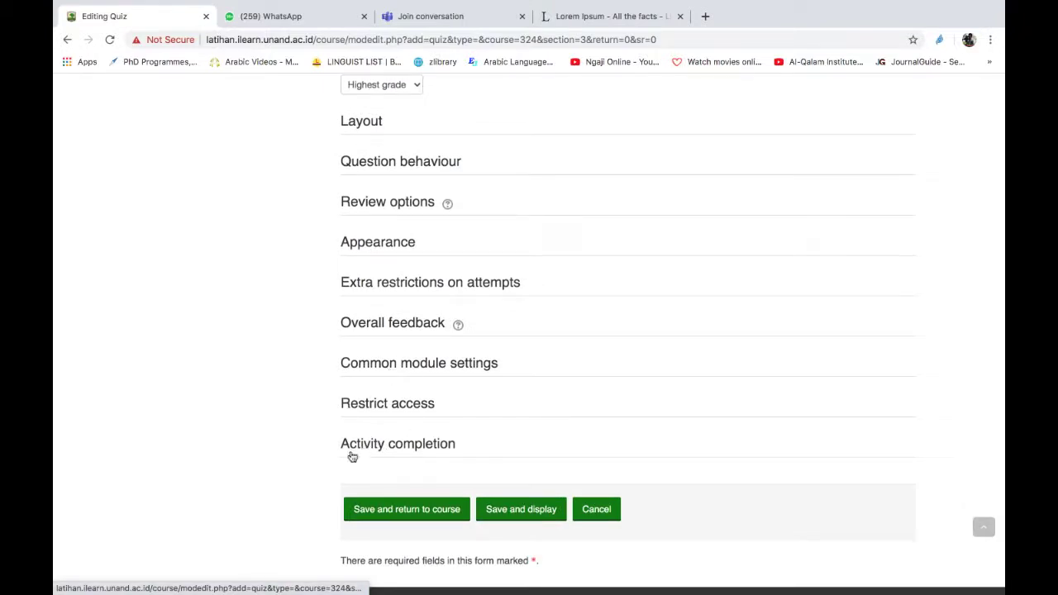
Set the quiz's completion tracking to "Show activity as complete when conditions are met", requiring a view, a grade and a passing grade.
{"action": "left_click", "coordinate": [368, 449]}
{"action": "scroll", "coordinate": [542, 425], "scroll_direction": "down", "scroll_amount": 5}
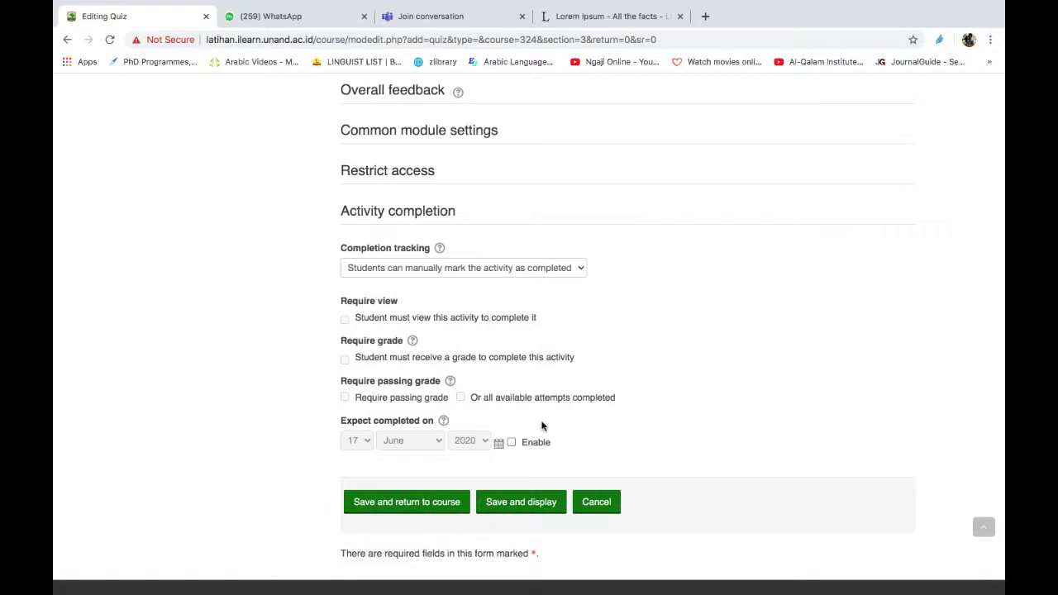
{"action": "left_click", "coordinate": [579, 276]}
{"action": "left_click", "coordinate": [531, 280]}
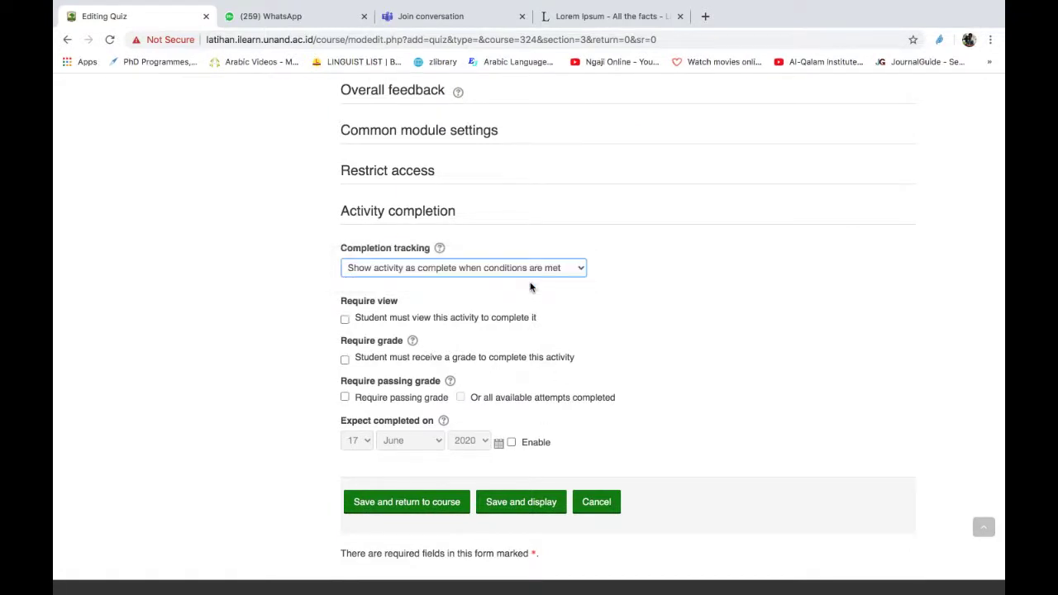
{"action": "left_click", "coordinate": [344, 319]}
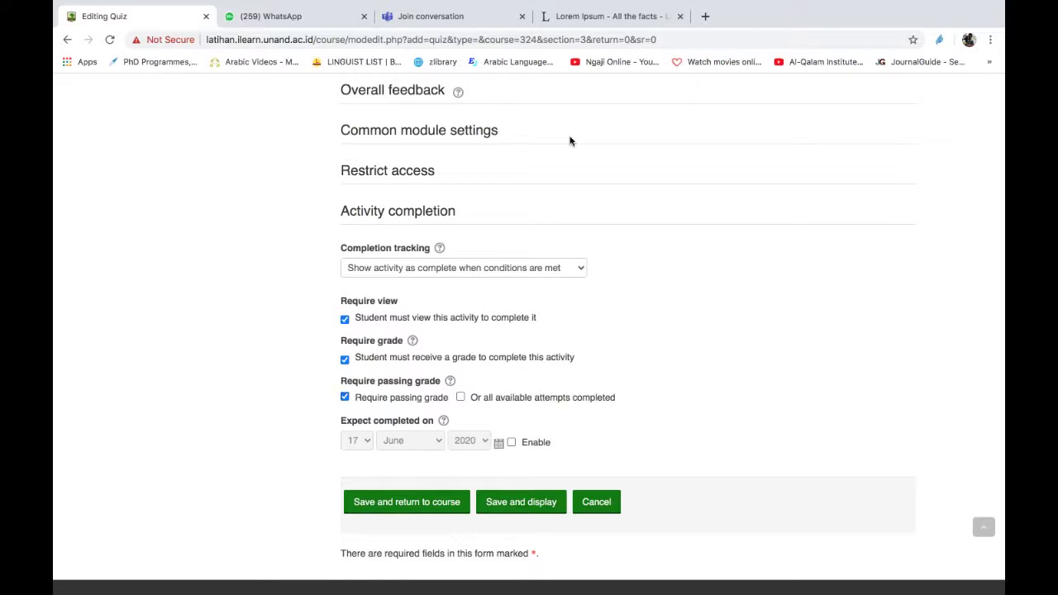
{"action": "scroll", "coordinate": [498, 164], "scroll_direction": "up", "scroll_amount": 3}
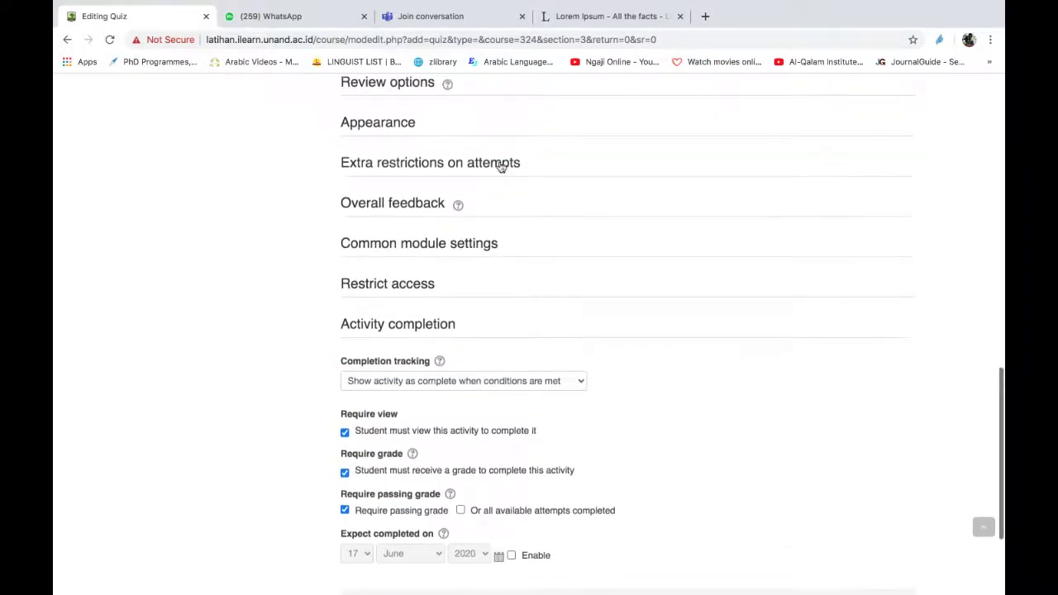
{"action": "scroll", "coordinate": [390, 163], "scroll_direction": "up", "scroll_amount": 1}
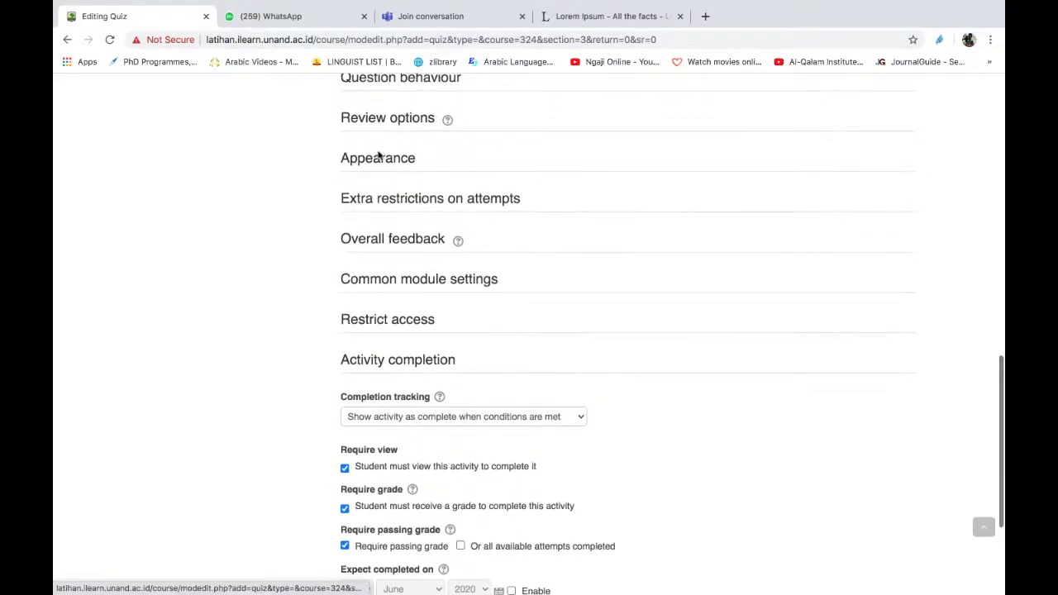
Save Quiz 1 with its completion conditions and return to the course page.
{"action": "scroll", "coordinate": [380, 165], "scroll_direction": "up", "scroll_amount": 4}
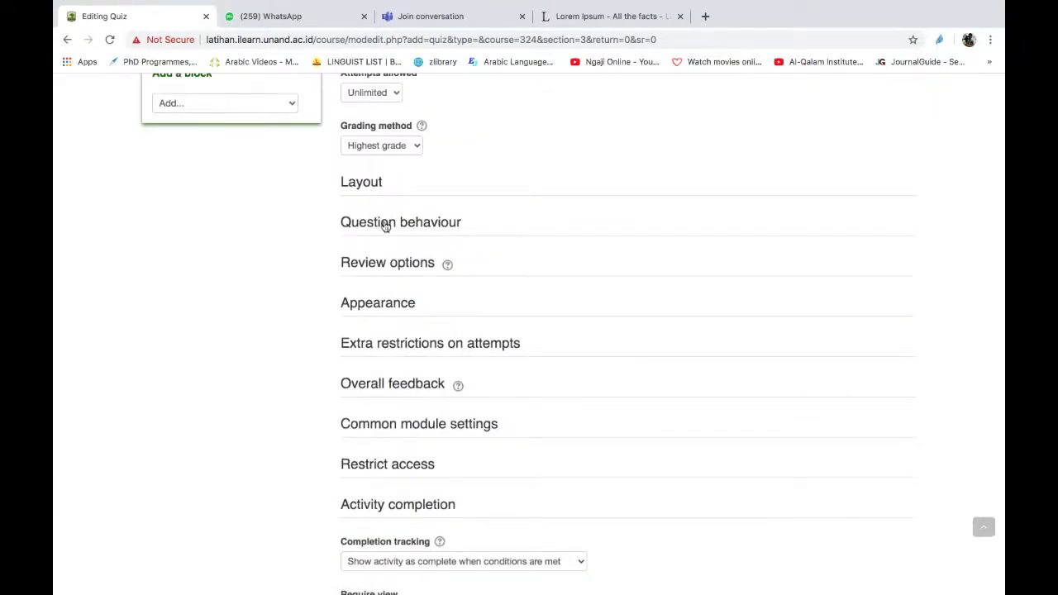
{"action": "scroll", "coordinate": [385, 227], "scroll_direction": "down", "scroll_amount": 8}
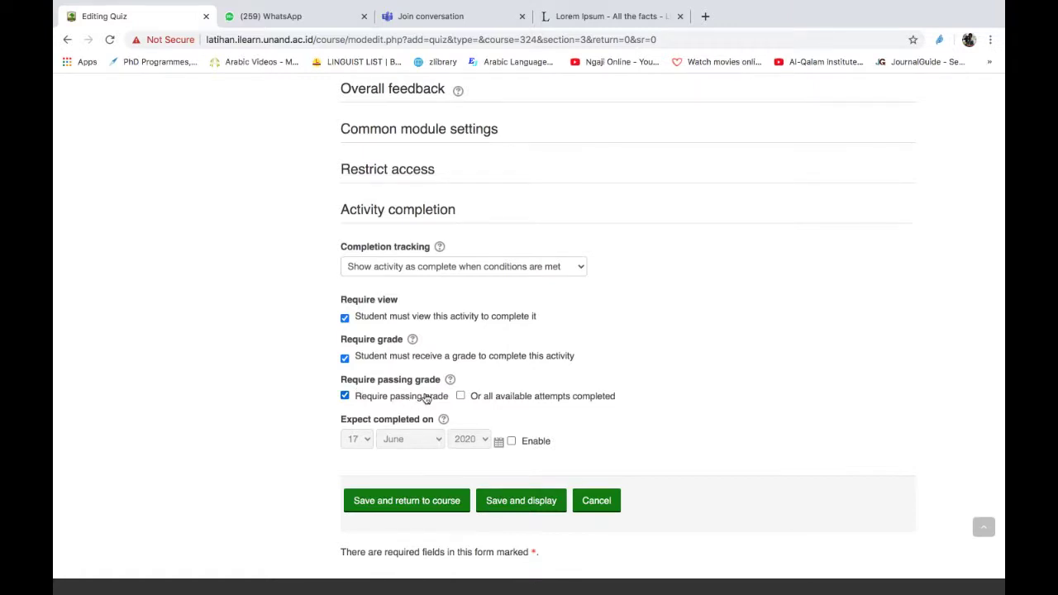
{"action": "left_click", "coordinate": [376, 500]}
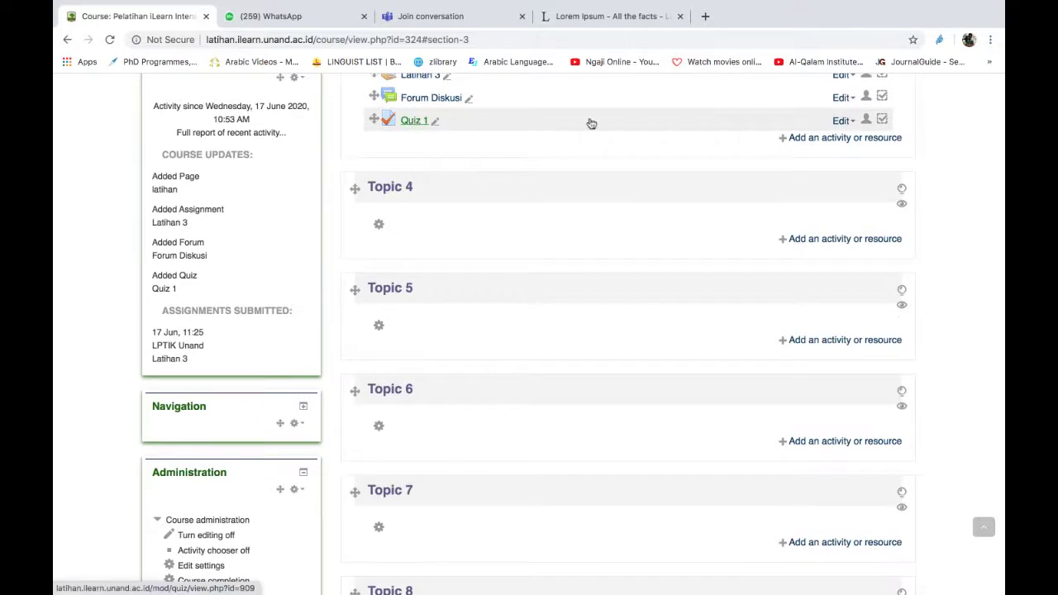
Reopen the settings of Quiz 1 in Topic 3 and review its Grade and Activity completion sections.
{"action": "left_click", "coordinate": [842, 121]}
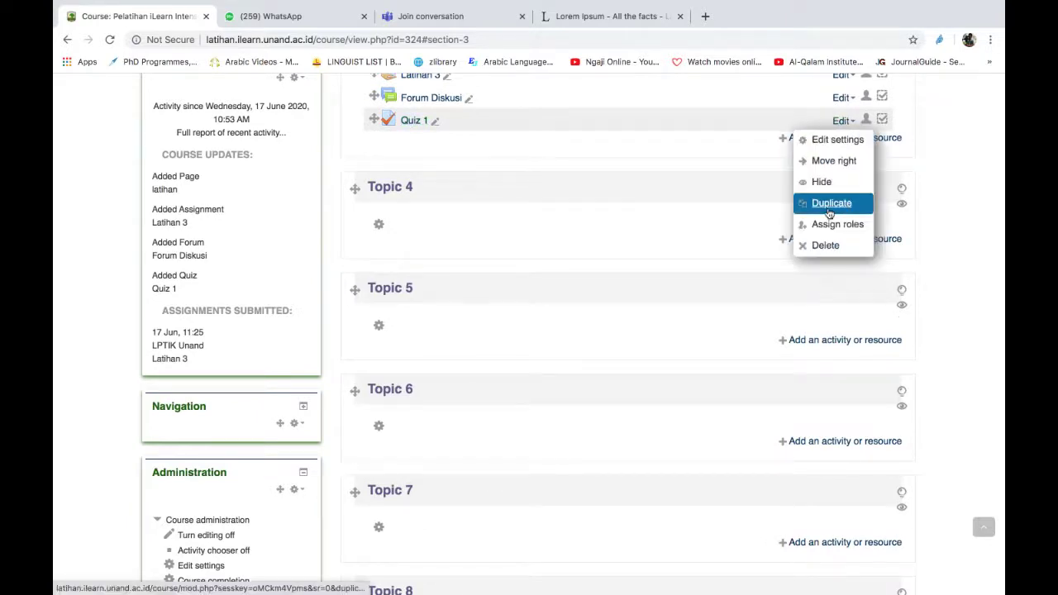
{"action": "left_click", "coordinate": [837, 140]}
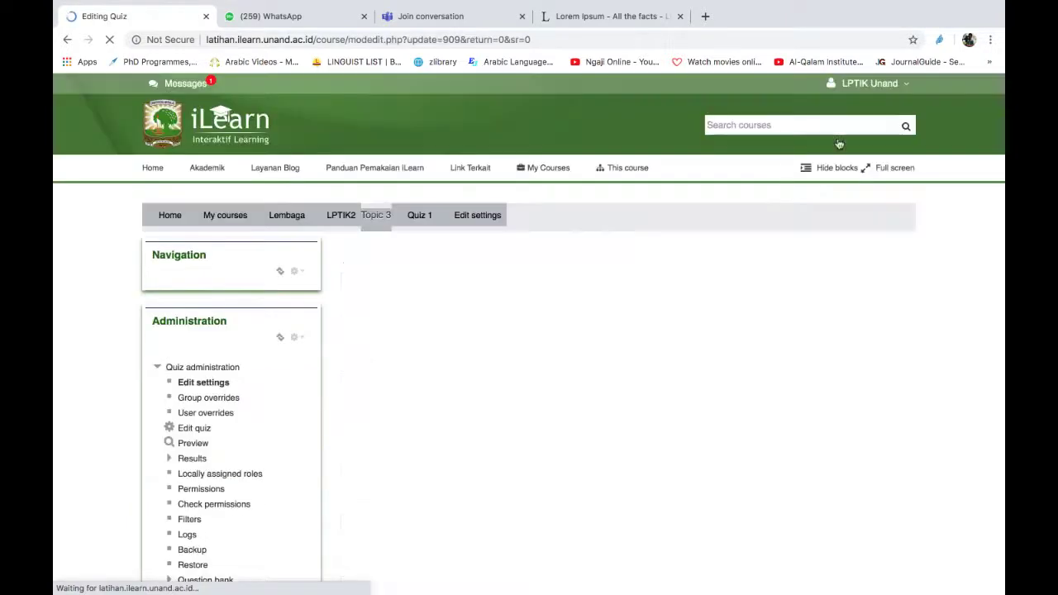
{"action": "scroll", "coordinate": [512, 299], "scroll_direction": "down", "scroll_amount": 5}
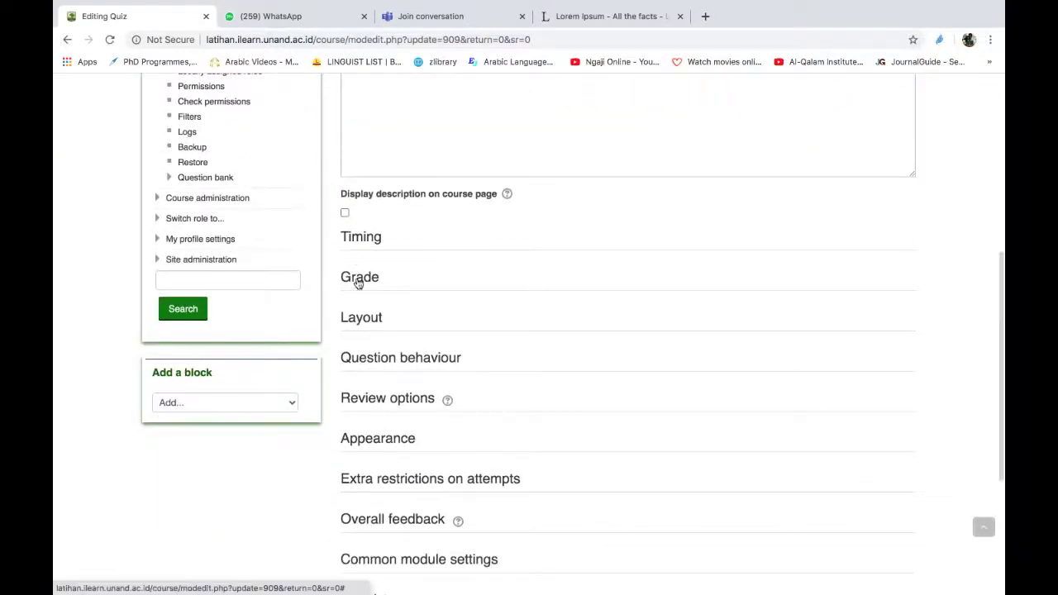
{"action": "left_click", "coordinate": [357, 281]}
{"action": "scroll", "coordinate": [404, 398], "scroll_direction": "down", "scroll_amount": 1}
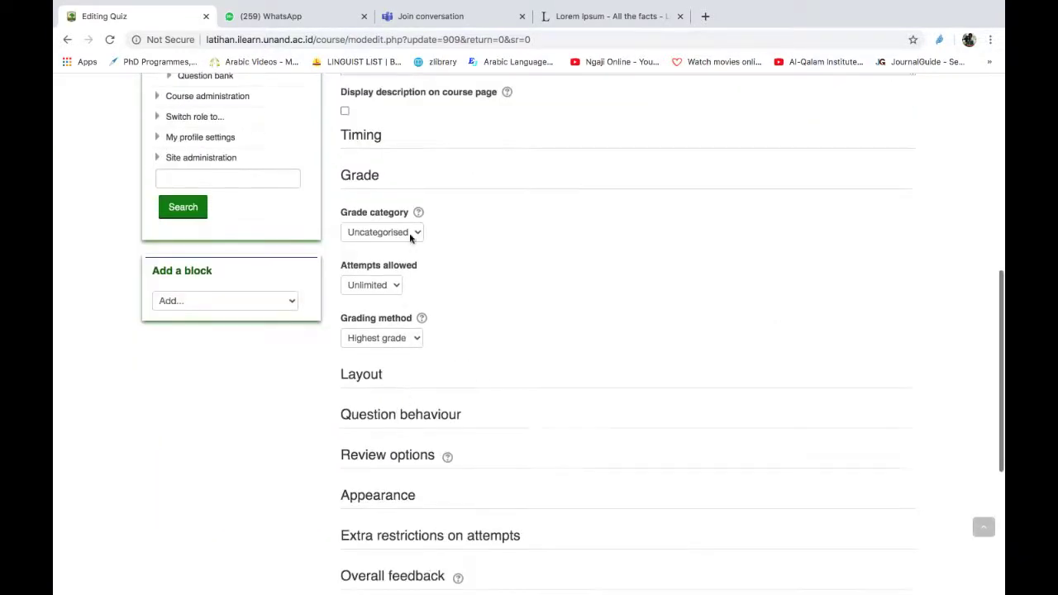
{"action": "scroll", "coordinate": [403, 350], "scroll_direction": "down", "scroll_amount": 3}
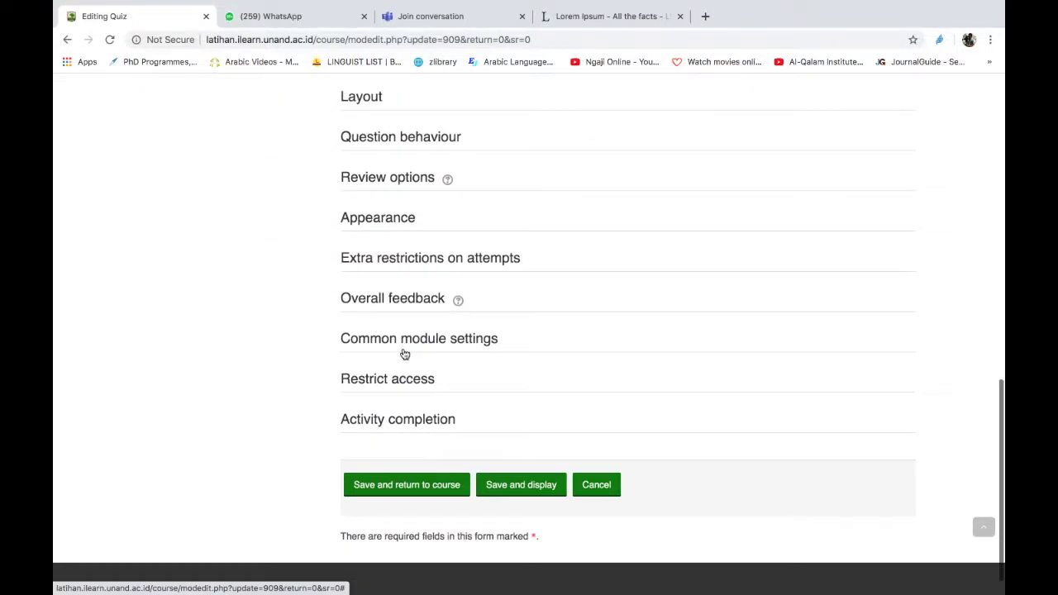
{"action": "left_click", "coordinate": [367, 424]}
{"action": "scroll", "coordinate": [456, 444], "scroll_direction": "down", "scroll_amount": 2}
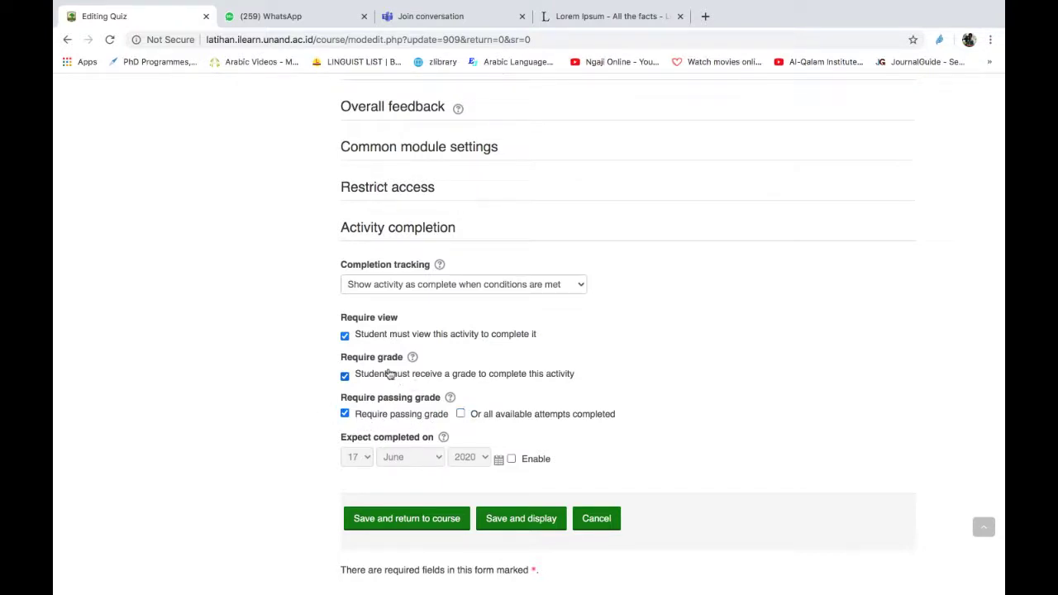
Check the grading method options of Quiz 1, keep Highest grade, and save back to the course page.
{"action": "scroll", "coordinate": [369, 329], "scroll_direction": "up", "scroll_amount": 1}
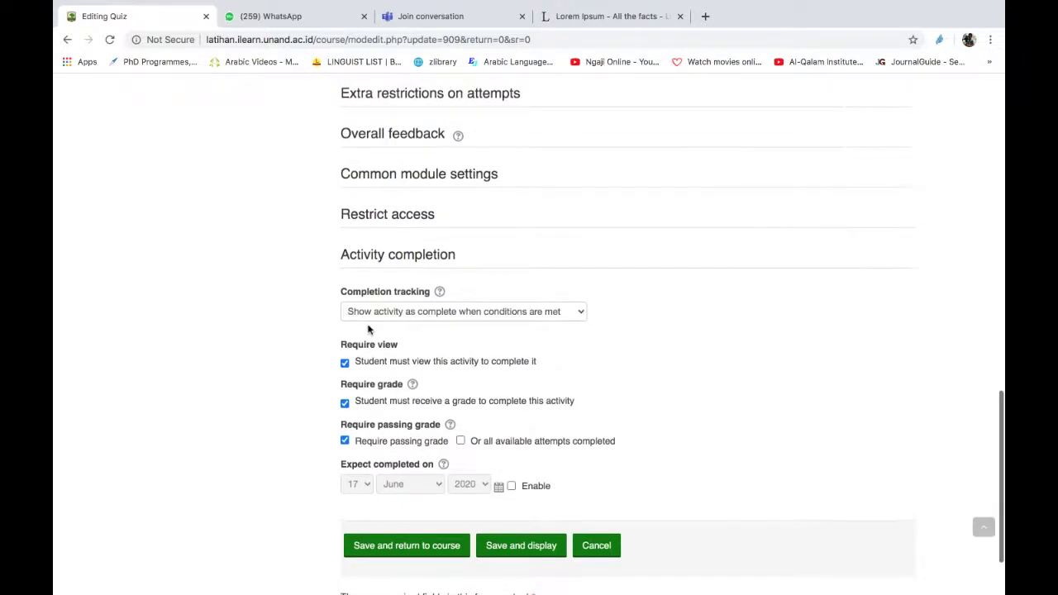
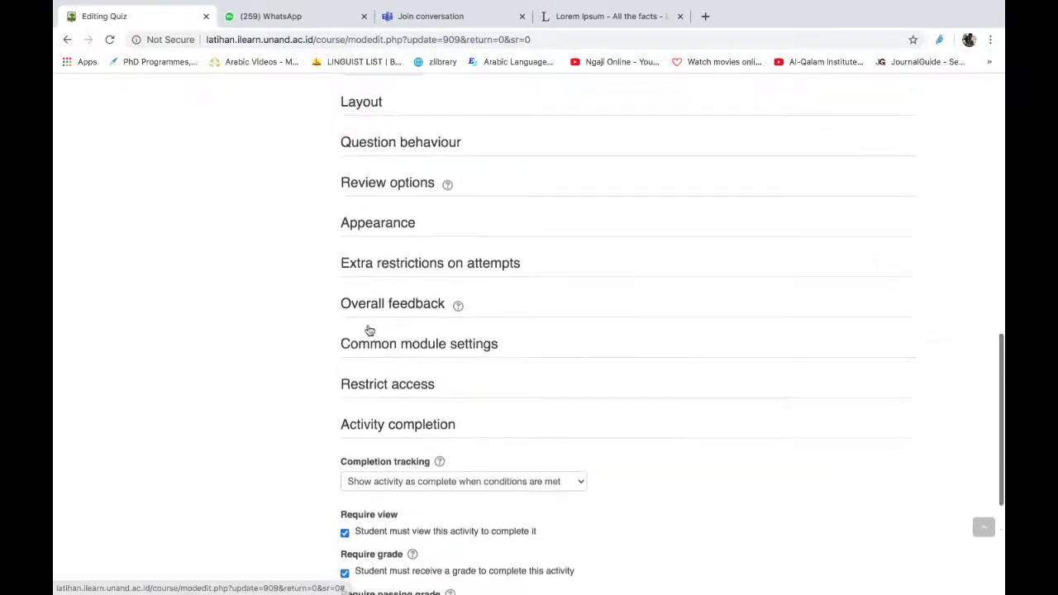
{"action": "scroll", "coordinate": [369, 329], "scroll_direction": "up", "scroll_amount": 2}
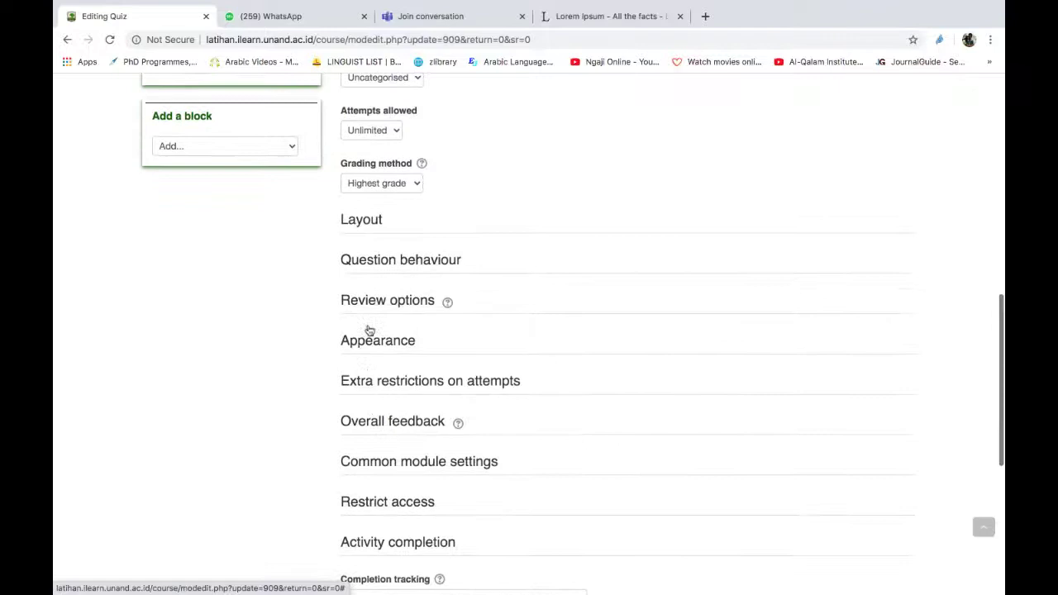
{"action": "left_click", "coordinate": [413, 221]}
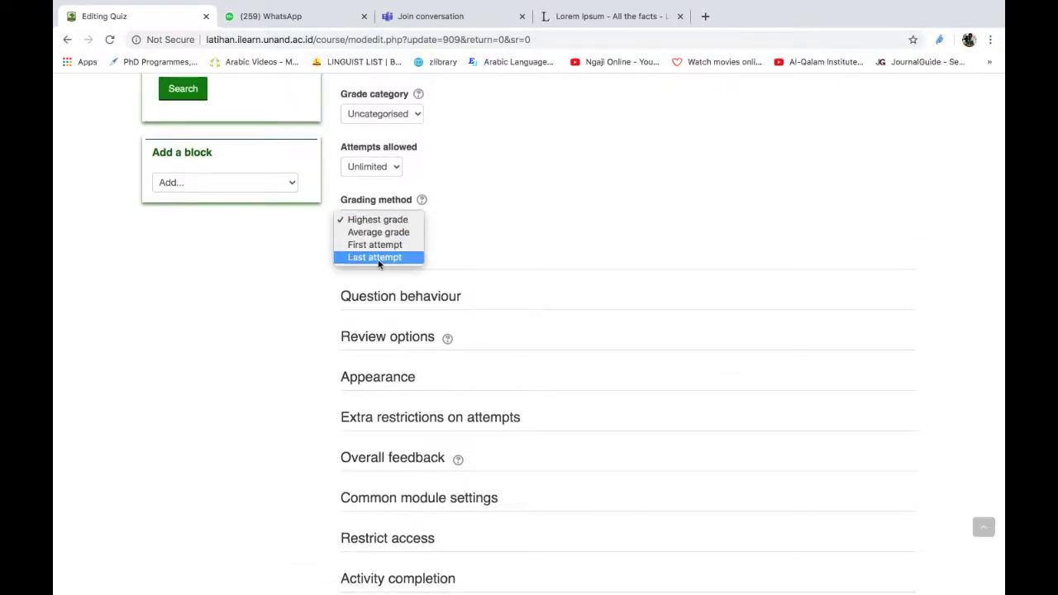
{"action": "left_click", "coordinate": [492, 197]}
{"action": "scroll", "coordinate": [404, 167], "scroll_direction": "up", "scroll_amount": 3}
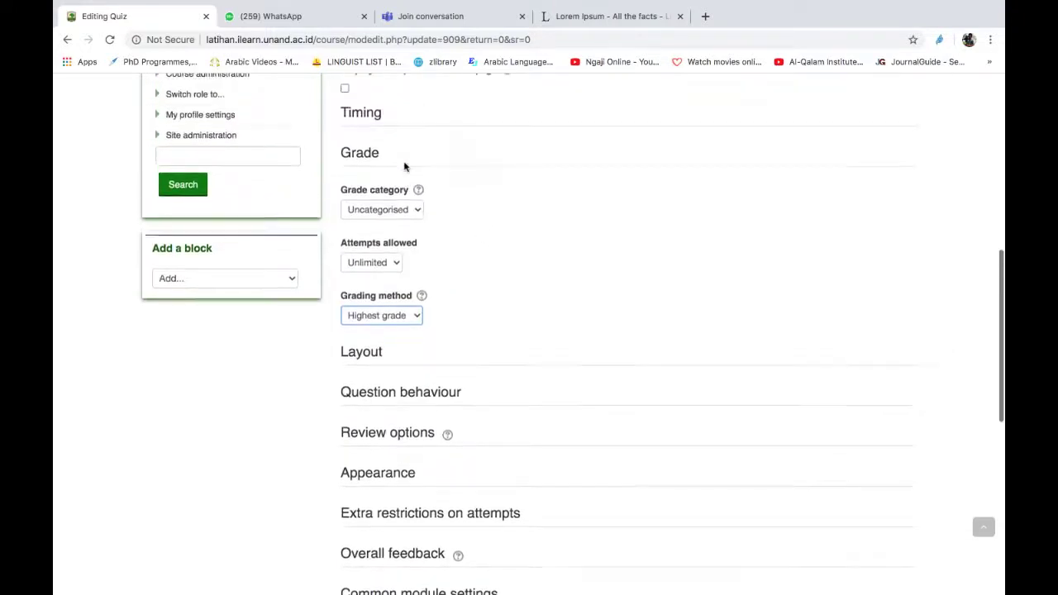
{"action": "scroll", "coordinate": [404, 167], "scroll_direction": "down", "scroll_amount": 4}
{"action": "scroll", "coordinate": [404, 167], "scroll_direction": "down", "scroll_amount": 4}
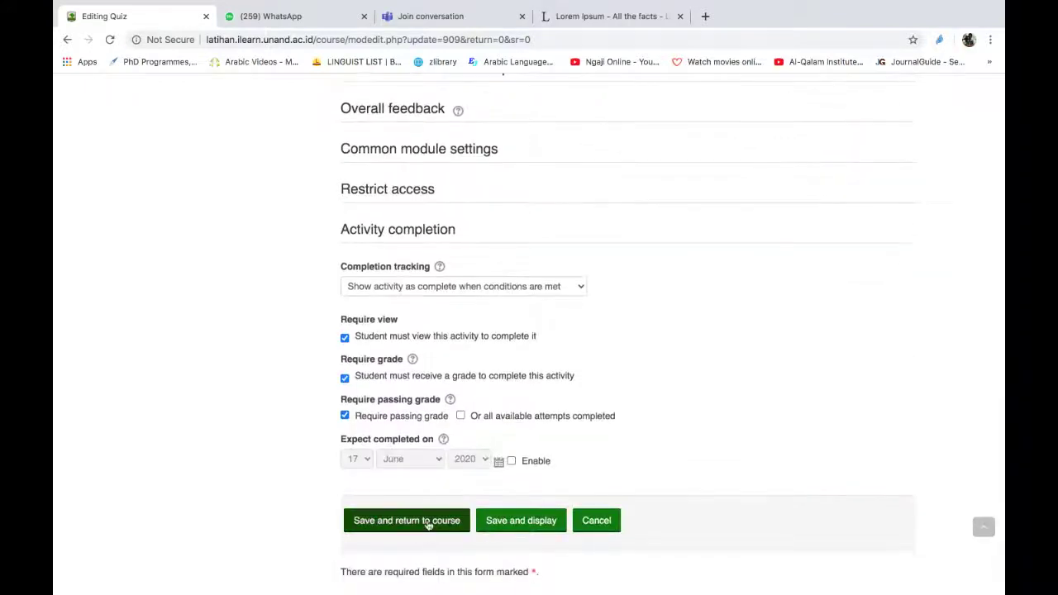
{"action": "left_click", "coordinate": [429, 521]}
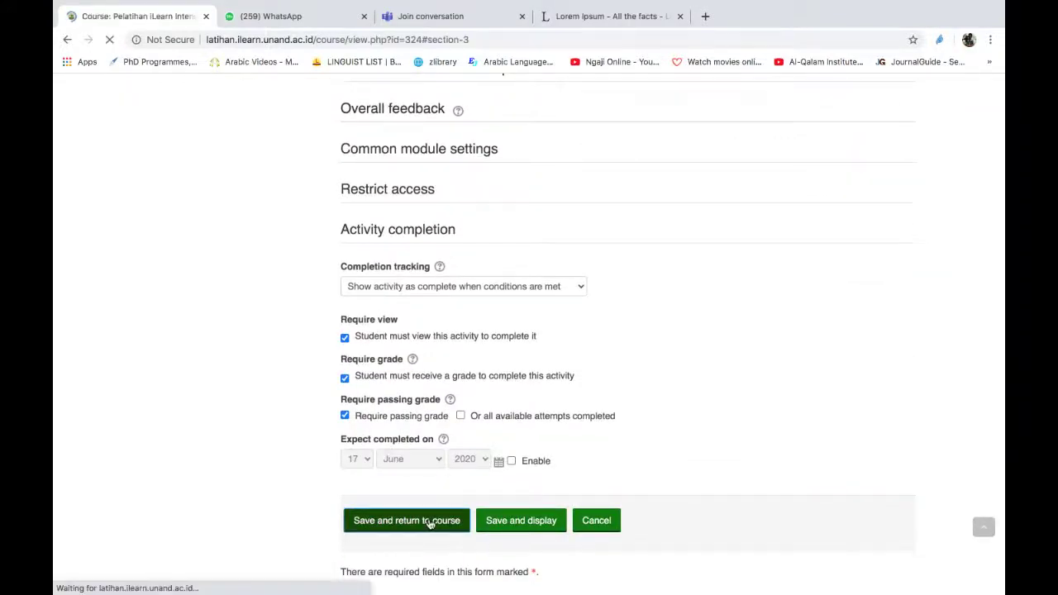
Look through the activities and resources that can be added to Topic 3 without adding any.
{"action": "scroll", "coordinate": [637, 477], "scroll_direction": "down", "scroll_amount": 3}
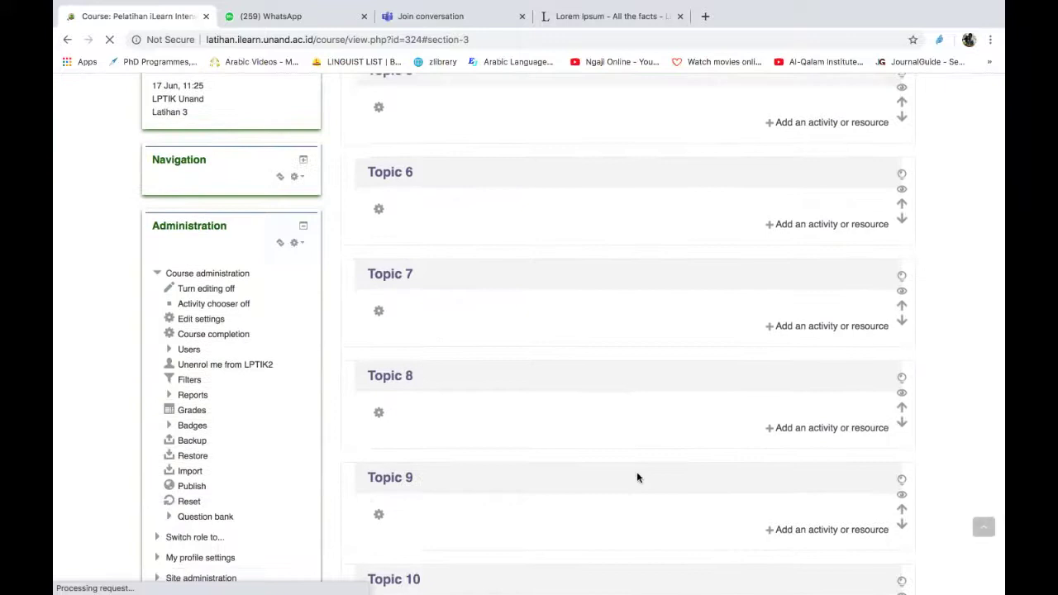
{"action": "scroll", "coordinate": [637, 477], "scroll_direction": "up", "scroll_amount": 3}
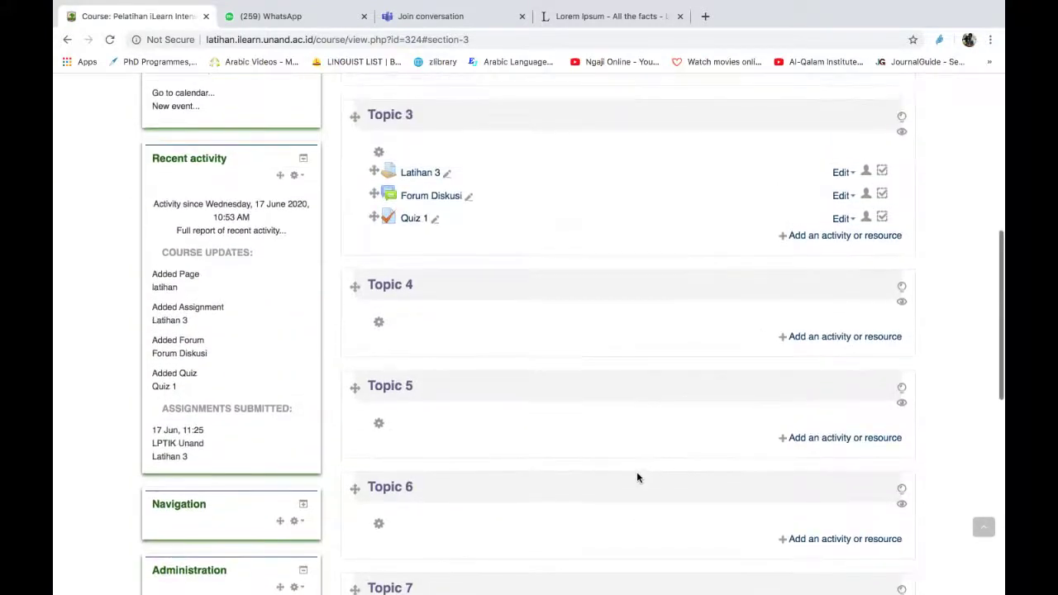
{"action": "left_click", "coordinate": [829, 237]}
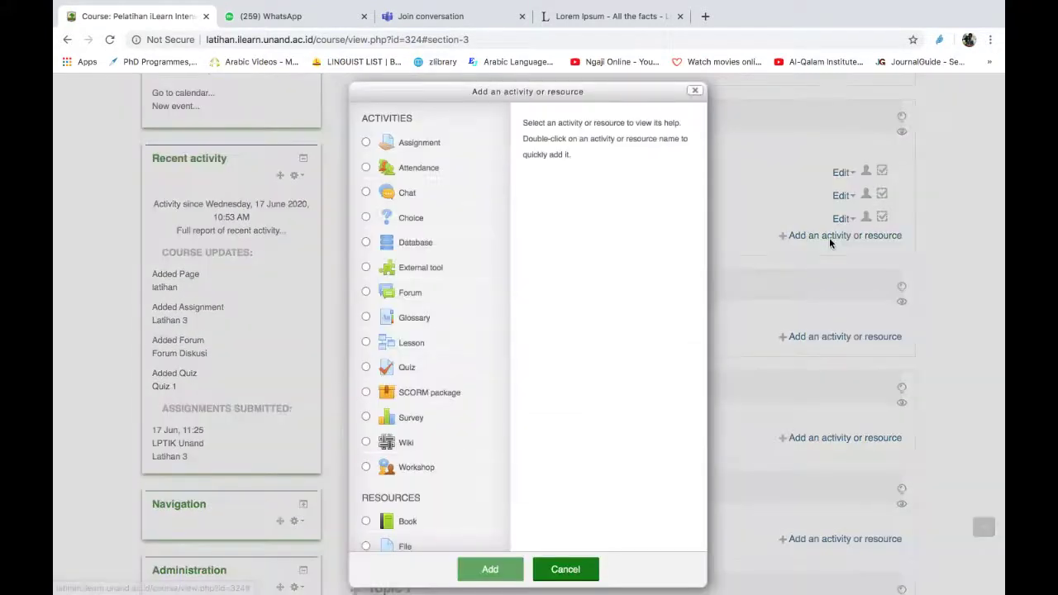
{"action": "scroll", "coordinate": [401, 439], "scroll_direction": "down", "scroll_amount": 3}
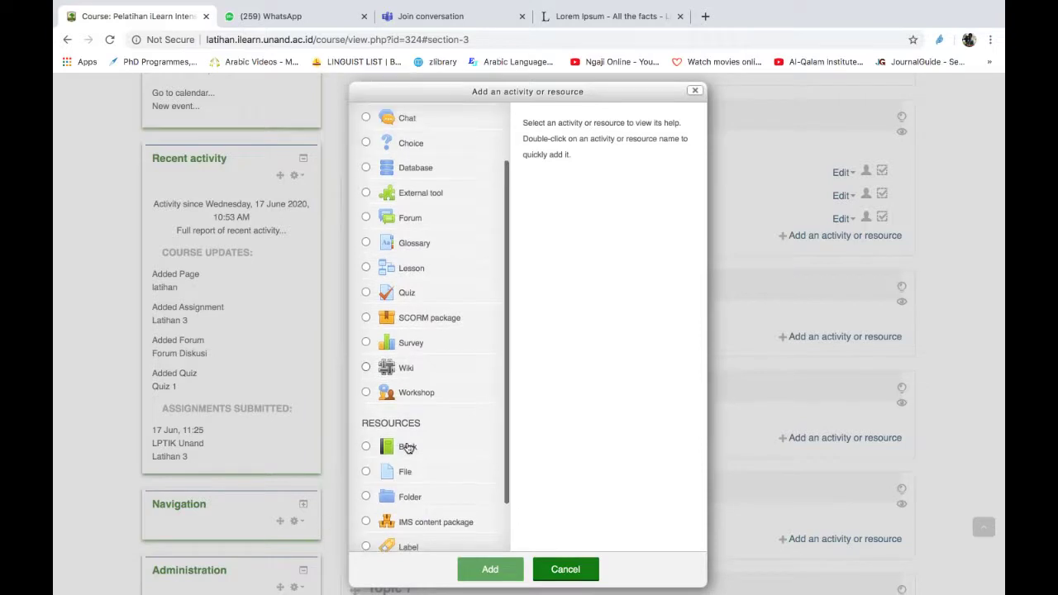
{"action": "scroll", "coordinate": [404, 478], "scroll_direction": "down", "scroll_amount": 2}
{"action": "scroll", "coordinate": [425, 392], "scroll_direction": "up", "scroll_amount": 5}
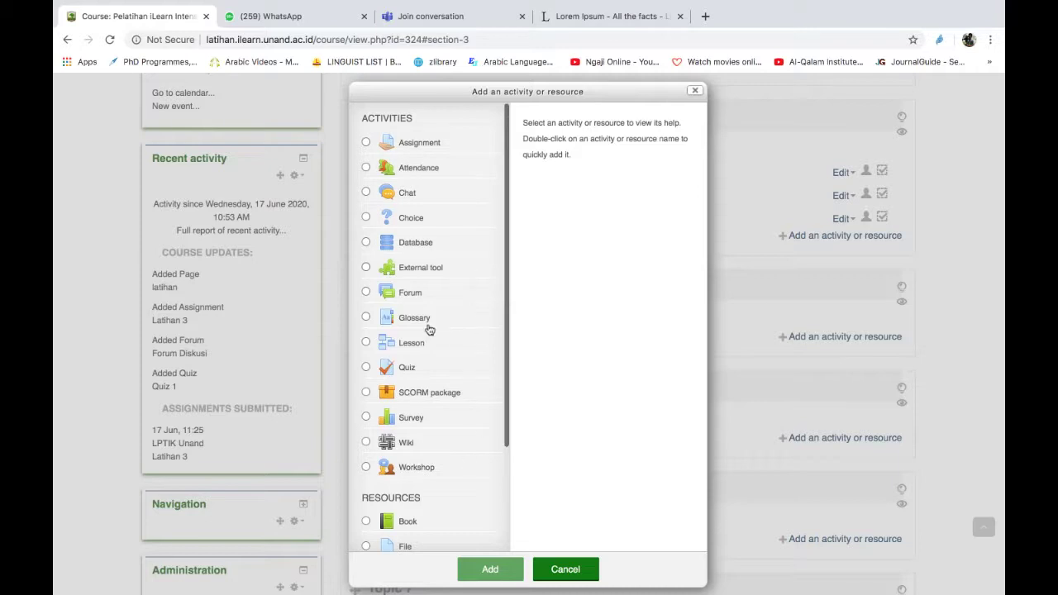
{"action": "left_click", "coordinate": [562, 570]}
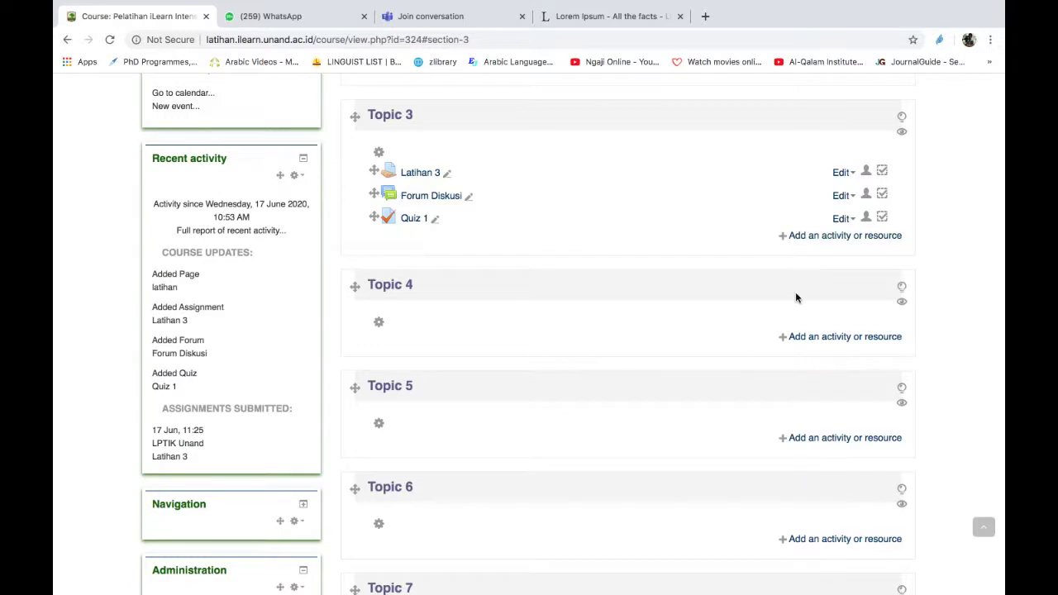
Add a new Quiz activity to Topic 4.
{"action": "left_click", "coordinate": [794, 339]}
{"action": "scroll", "coordinate": [455, 330], "scroll_direction": "down", "scroll_amount": 3}
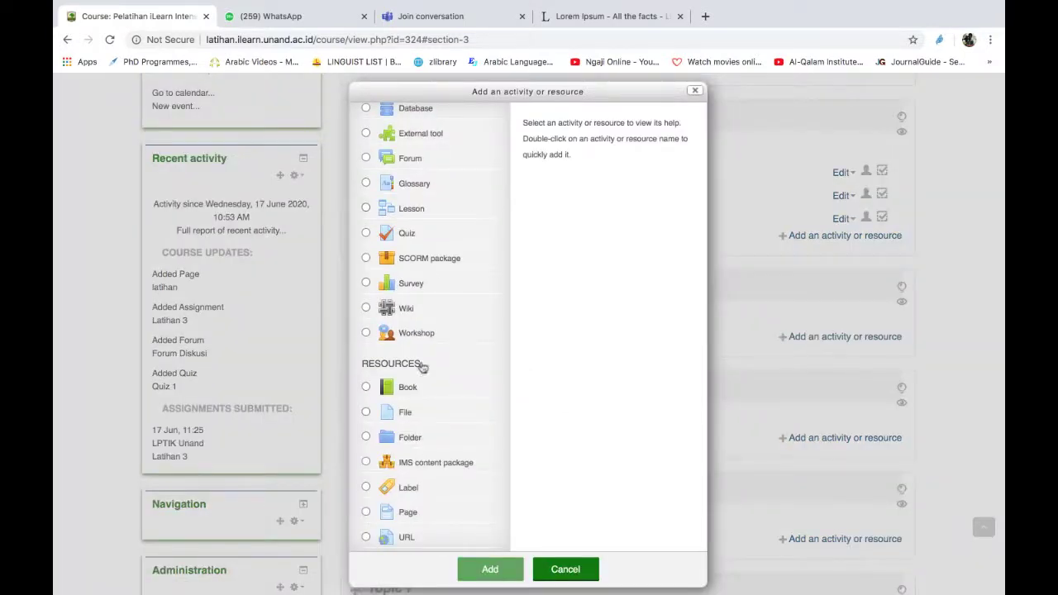
{"action": "scroll", "coordinate": [428, 277], "scroll_direction": "up", "scroll_amount": 3}
{"action": "scroll", "coordinate": [419, 363], "scroll_direction": "down", "scroll_amount": 3}
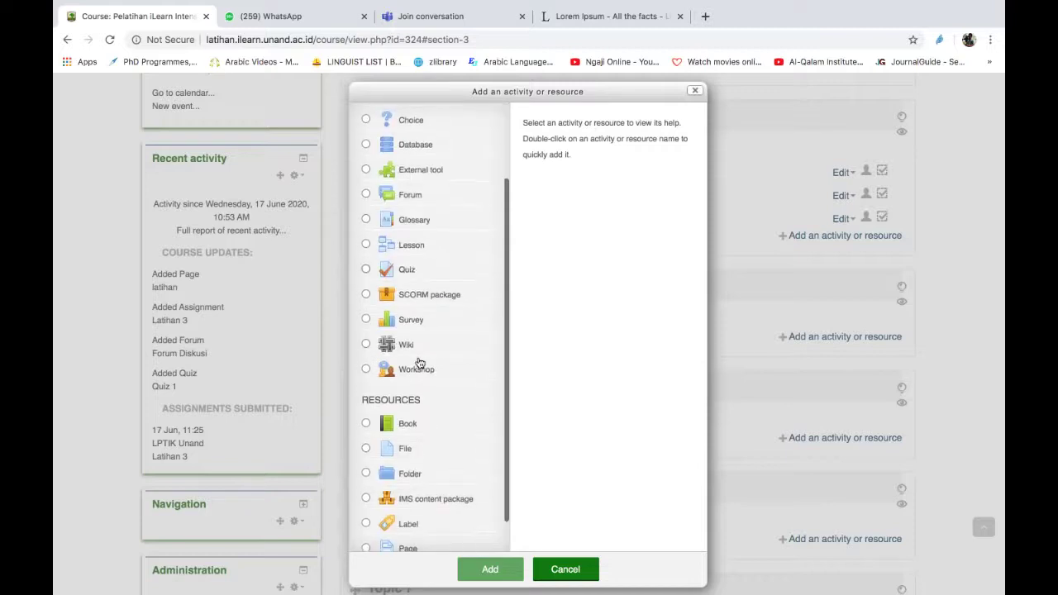
{"action": "scroll", "coordinate": [419, 364], "scroll_direction": "down", "scroll_amount": 1}
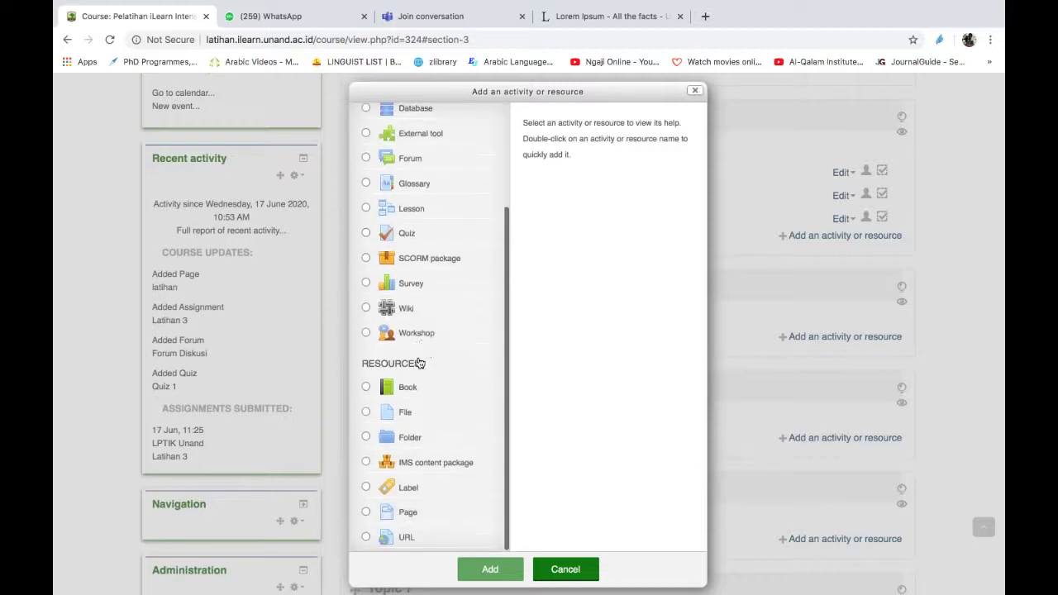
{"action": "left_click", "coordinate": [366, 234]}
{"action": "left_click", "coordinate": [493, 572]}
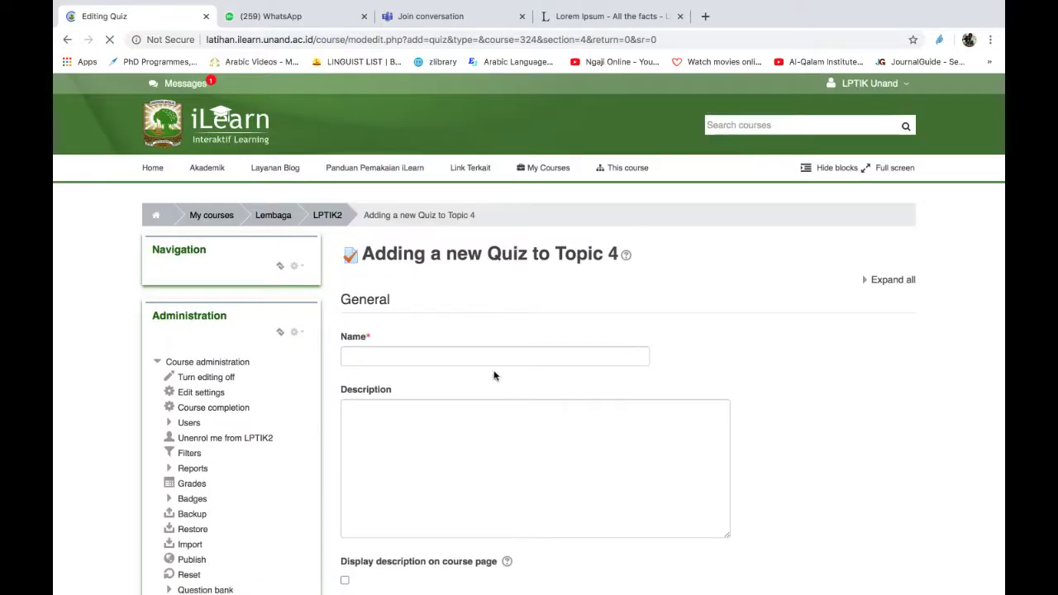
Name the new Topic 4 quiz "Quiz A" and enter a short description.
{"action": "left_click", "coordinate": [492, 356]}
{"action": "type", "text": "Quiz A"}
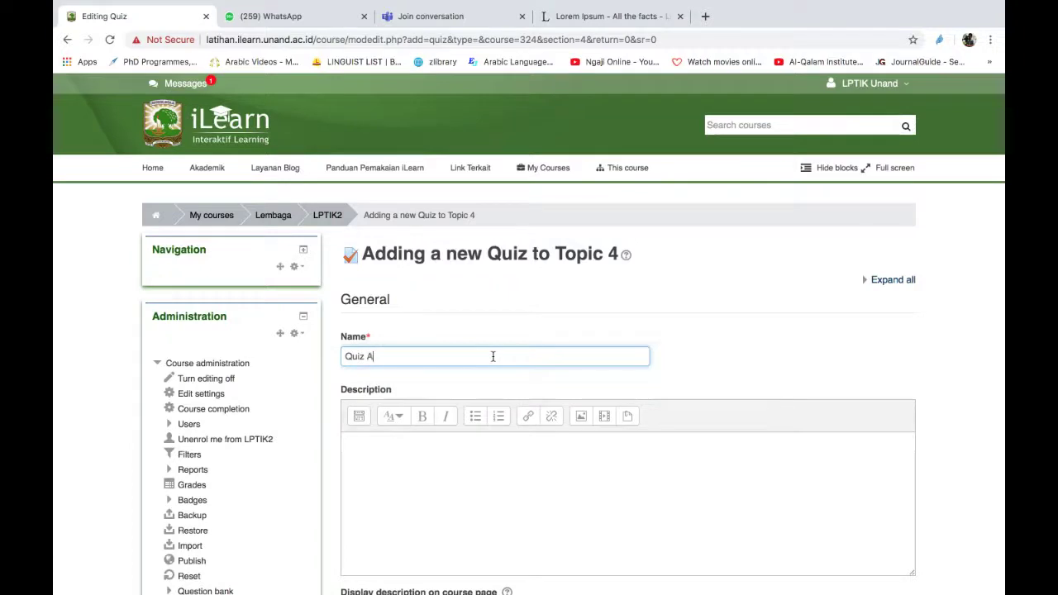
{"action": "left_click", "coordinate": [491, 476]}
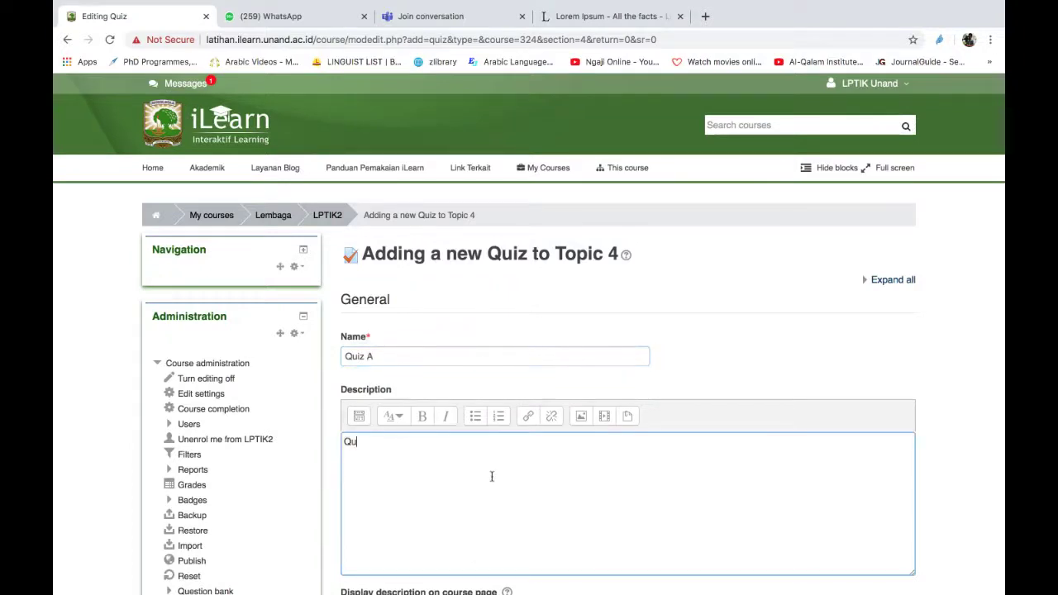
{"action": "type", "text": "Quia"}
Add an Activity completion restriction under the Restrict access settings of the new Quiz A.
{"action": "scroll", "coordinate": [491, 476], "scroll_direction": "down", "scroll_amount": 10}
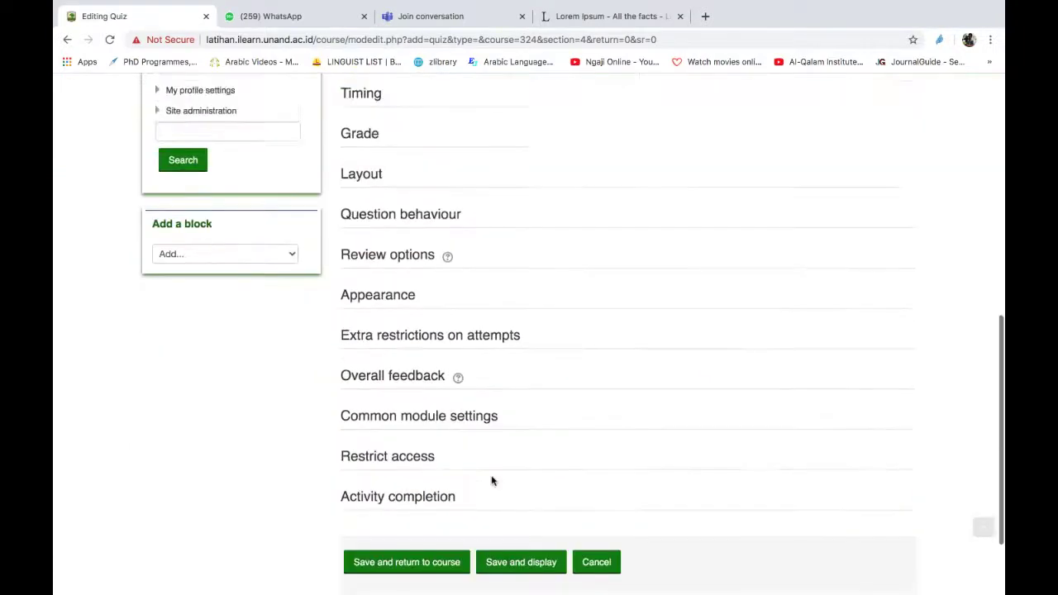
{"action": "scroll", "coordinate": [484, 342], "scroll_direction": "down", "scroll_amount": 2}
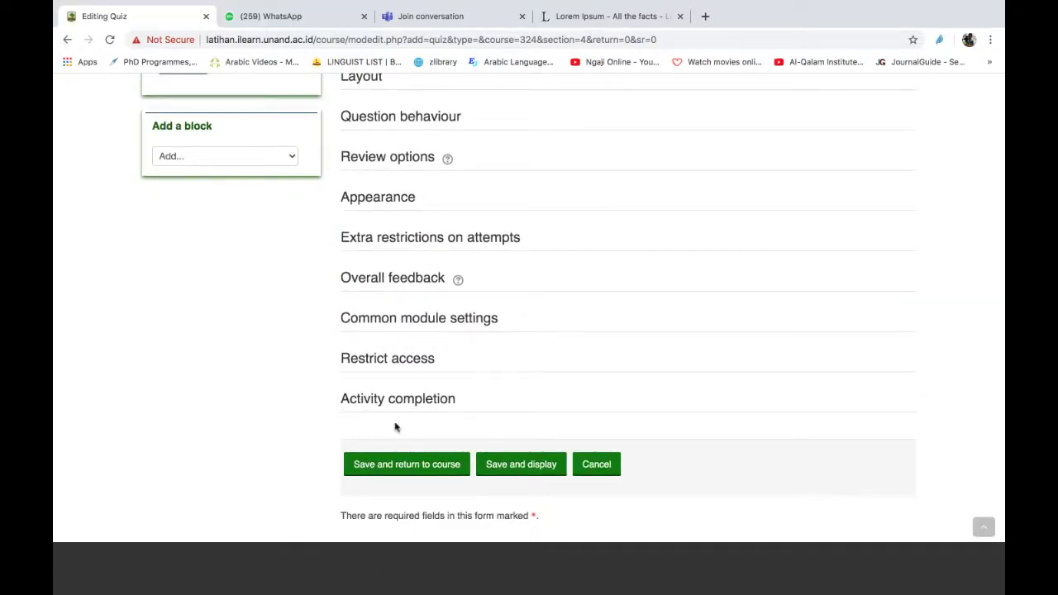
{"action": "left_click", "coordinate": [386, 360]}
{"action": "scroll", "coordinate": [386, 362], "scroll_direction": "down", "scroll_amount": 2}
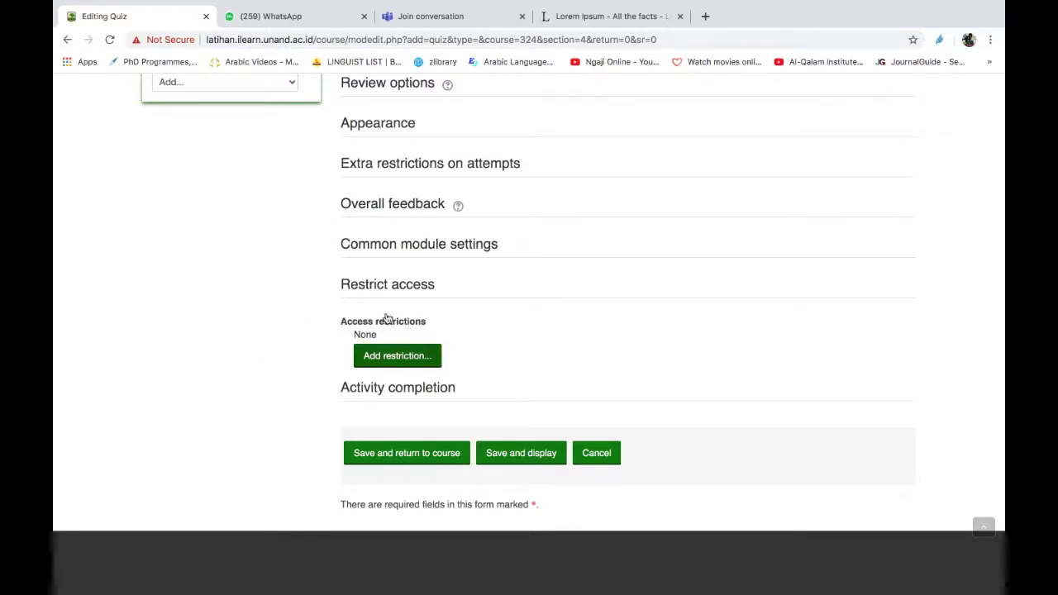
{"action": "left_click", "coordinate": [393, 360]}
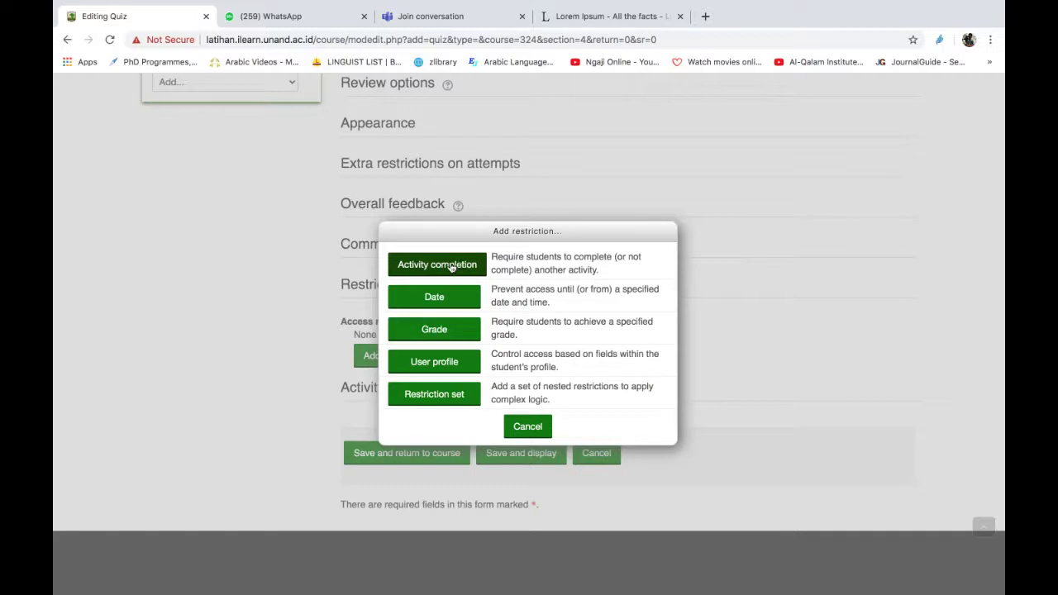
{"action": "left_click", "coordinate": [451, 267]}
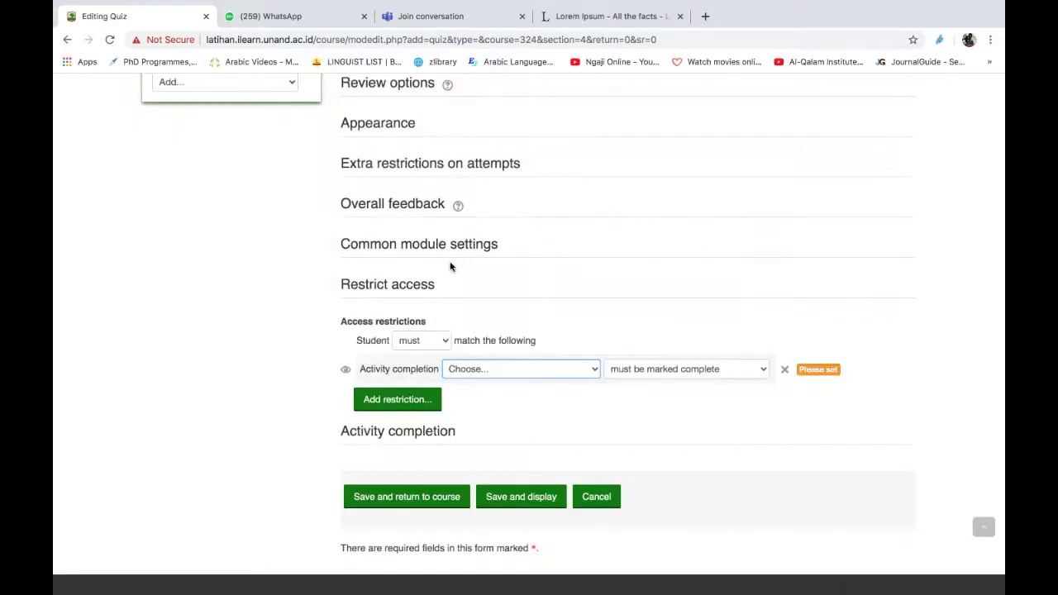
Require Latihan 3 to be marked complete for access to Quiz A, and save back to the course.
{"action": "scroll", "coordinate": [450, 266], "scroll_direction": "down", "scroll_amount": 1}
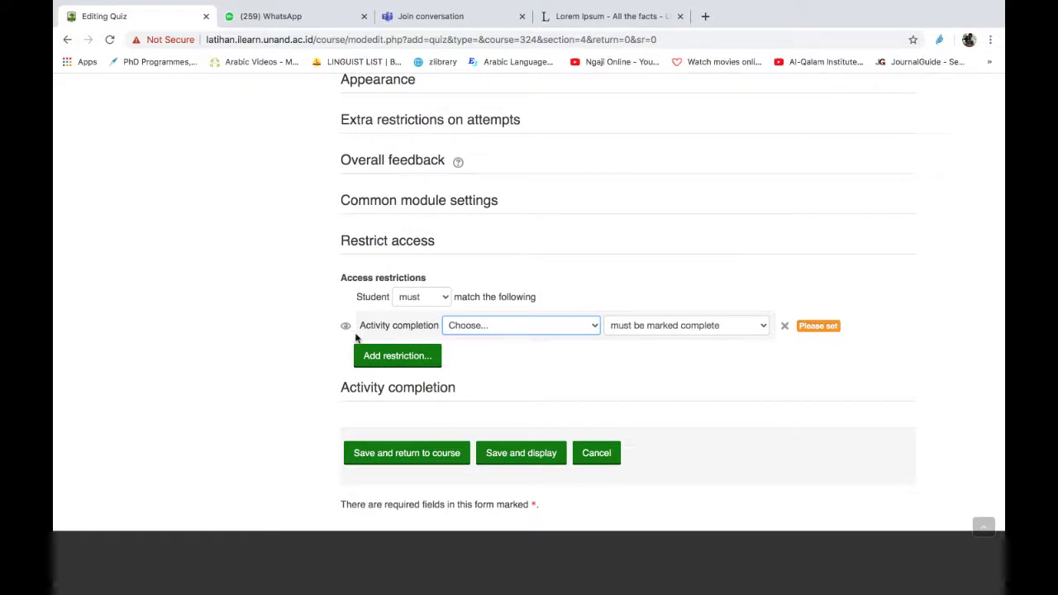
{"action": "left_click", "coordinate": [593, 330]}
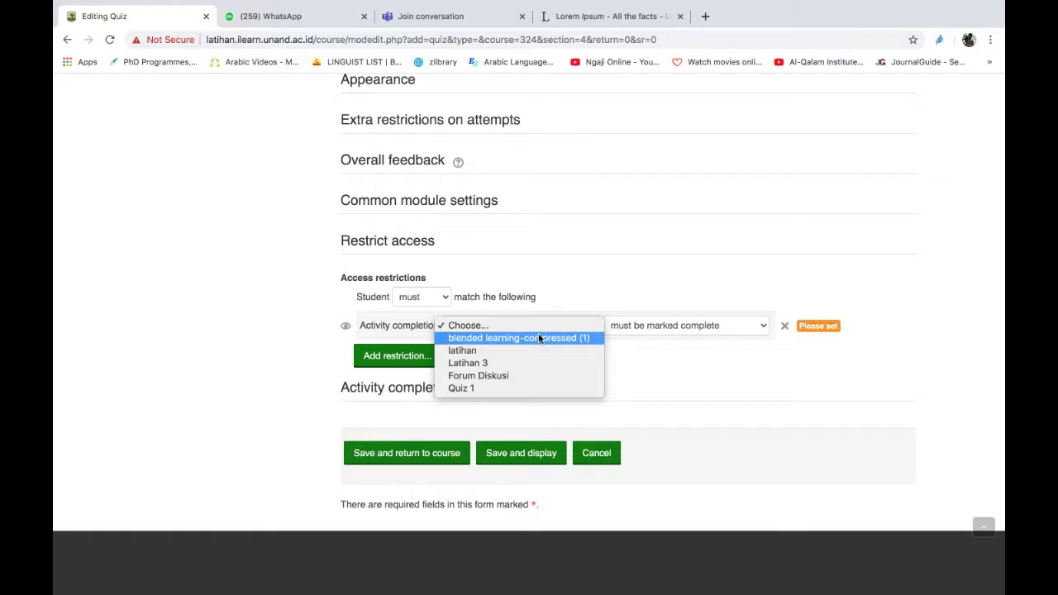
{"action": "left_click", "coordinate": [484, 364]}
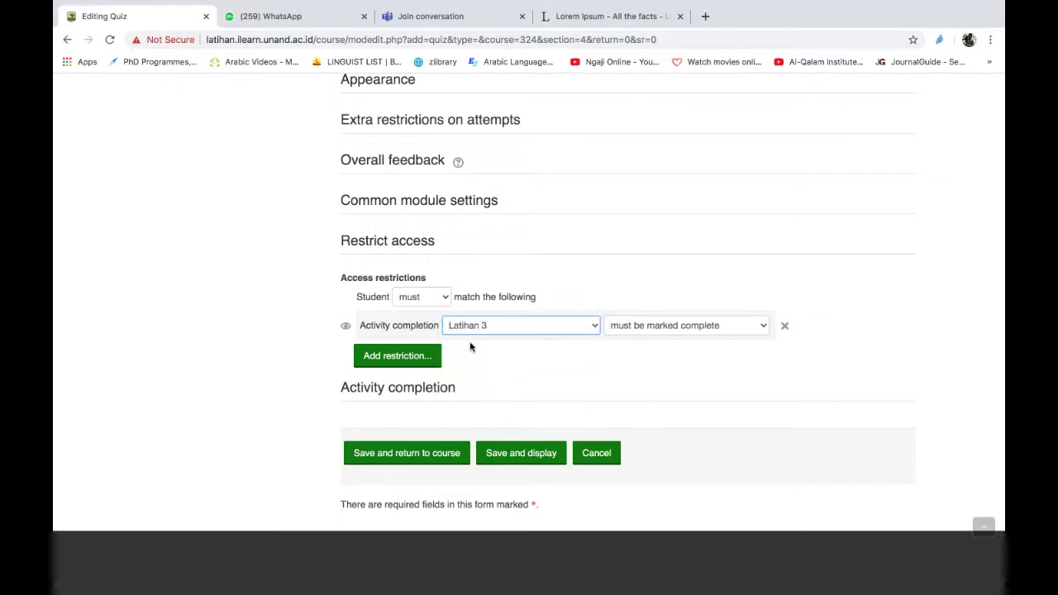
{"action": "scroll", "coordinate": [526, 340], "scroll_direction": "up", "scroll_amount": 1}
{"action": "scroll", "coordinate": [525, 337], "scroll_direction": "up", "scroll_amount": 10}
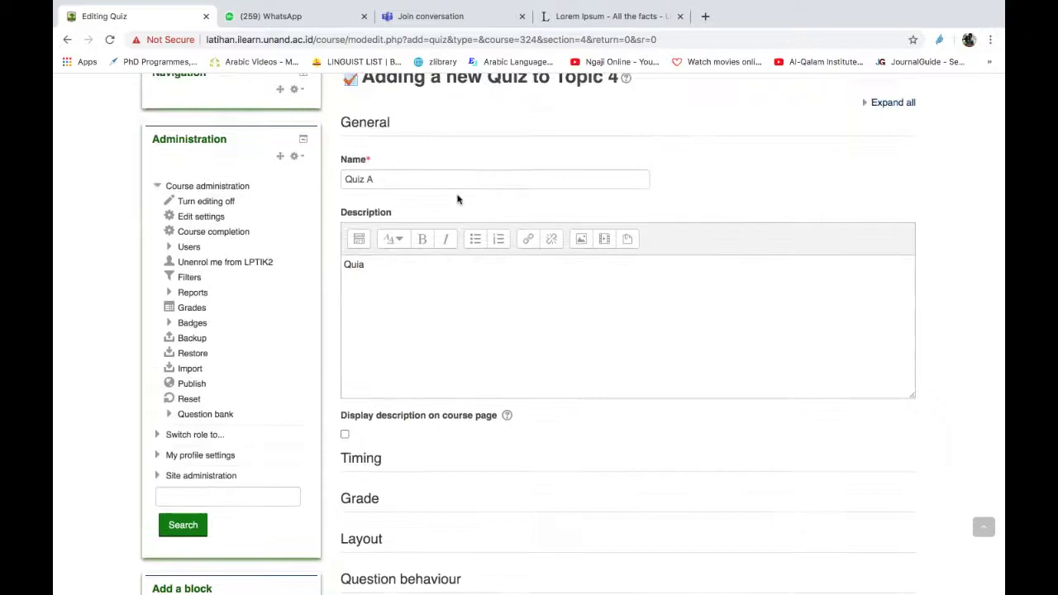
{"action": "scroll", "coordinate": [484, 255], "scroll_direction": "down", "scroll_amount": 10}
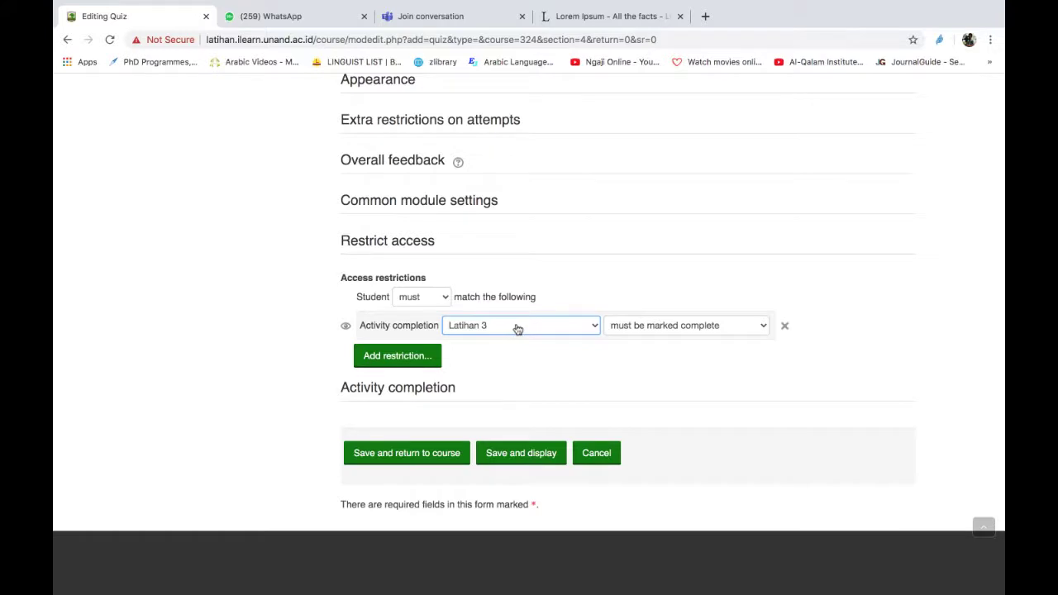
{"action": "left_click", "coordinate": [759, 332]}
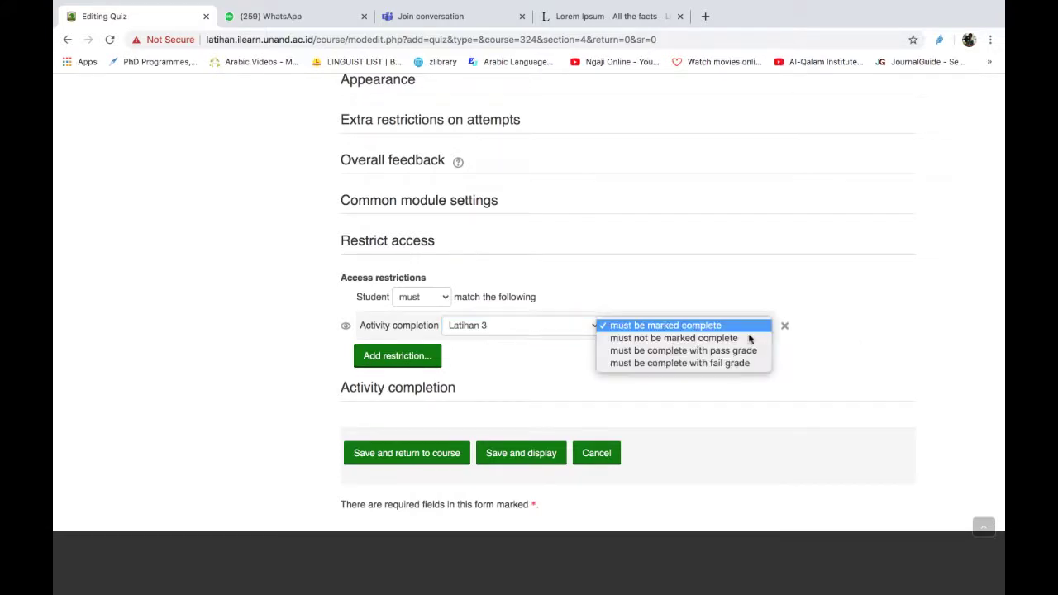
{"action": "left_click", "coordinate": [734, 327]}
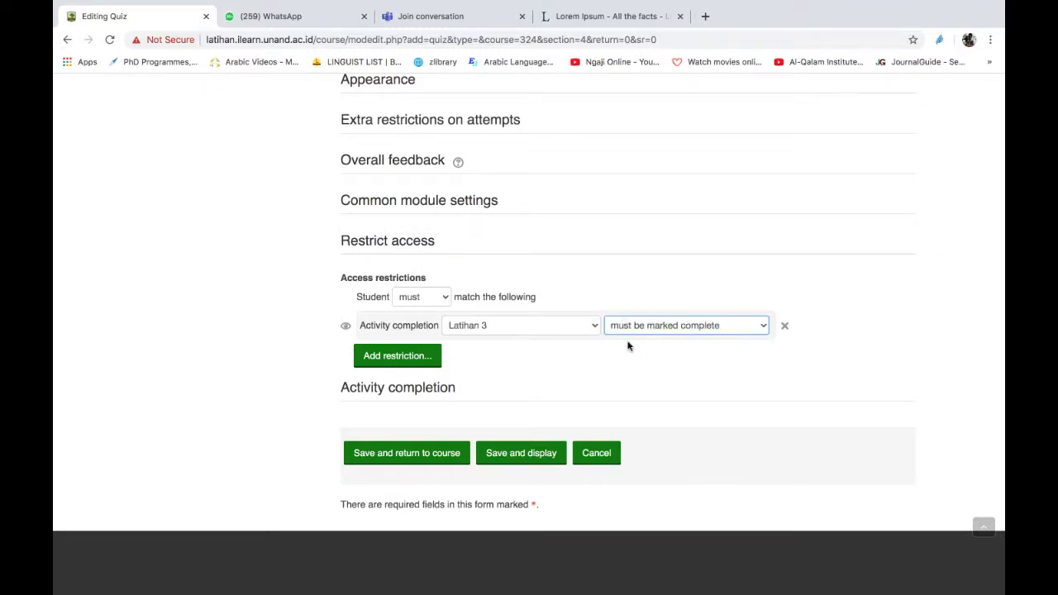
{"action": "left_click", "coordinate": [385, 456]}
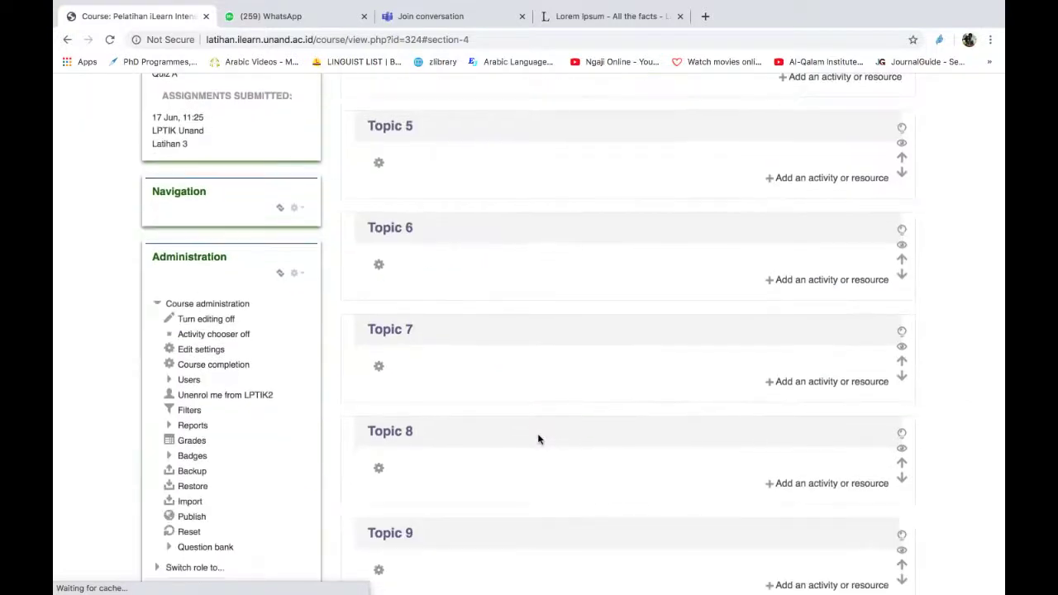
Switch to the Student role and check the availability of Quiz A in Topic 4.
{"action": "scroll", "coordinate": [538, 439], "scroll_direction": "up", "scroll_amount": 5}
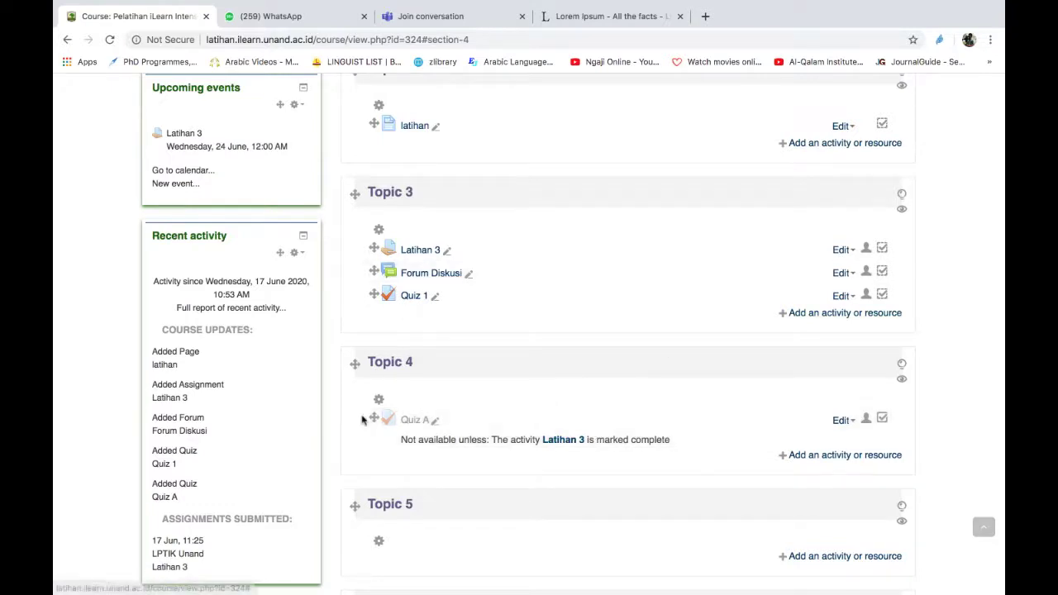
{"action": "scroll", "coordinate": [361, 420], "scroll_direction": "down", "scroll_amount": 5}
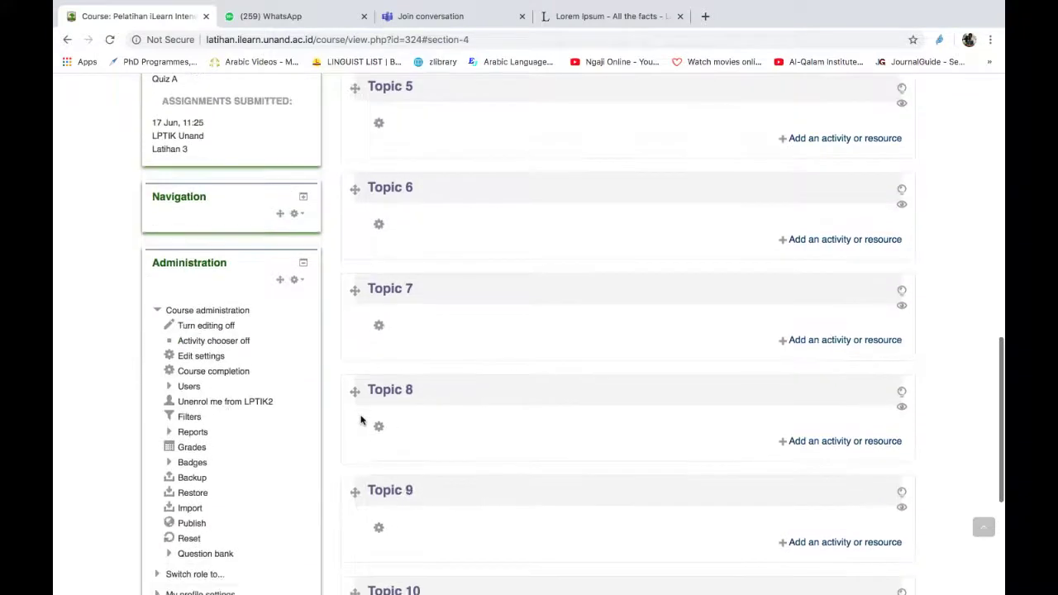
{"action": "scroll", "coordinate": [194, 477], "scroll_direction": "down", "scroll_amount": 3}
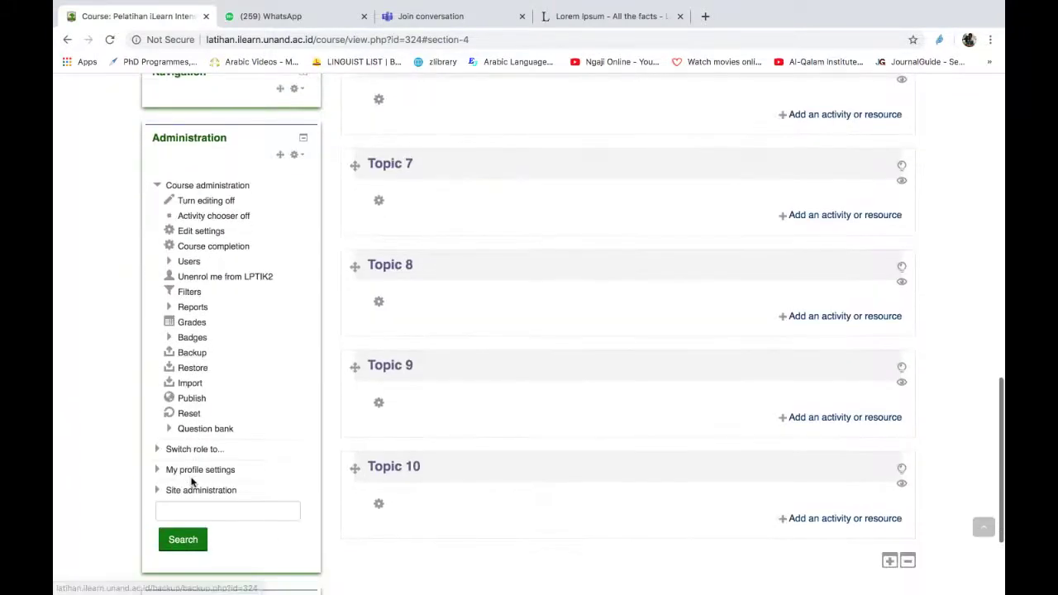
{"action": "left_click", "coordinate": [157, 451]}
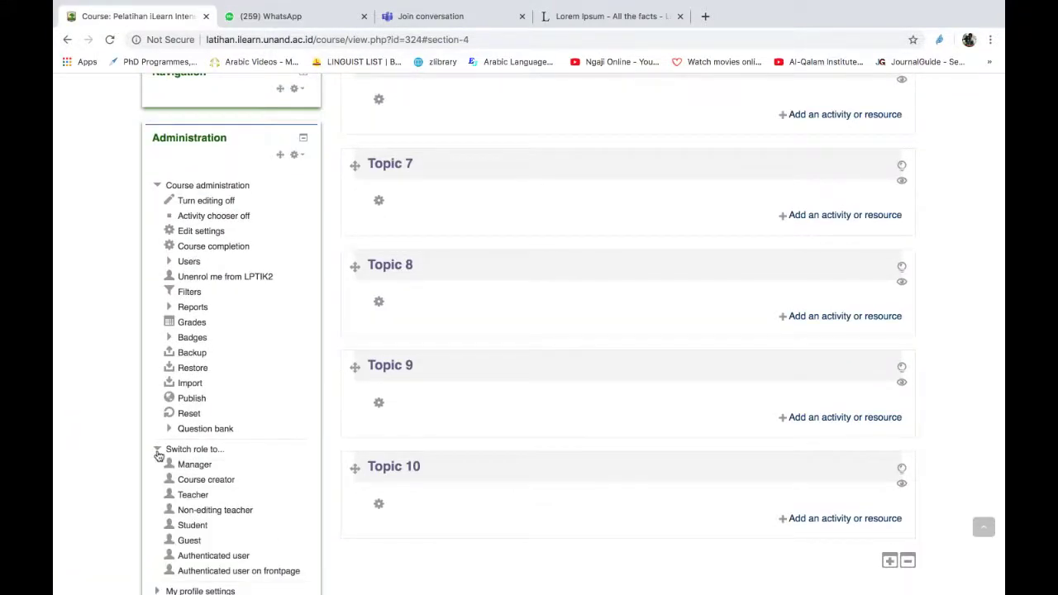
{"action": "left_click", "coordinate": [184, 538]}
{"action": "scroll", "coordinate": [549, 501], "scroll_direction": "down", "scroll_amount": 4}
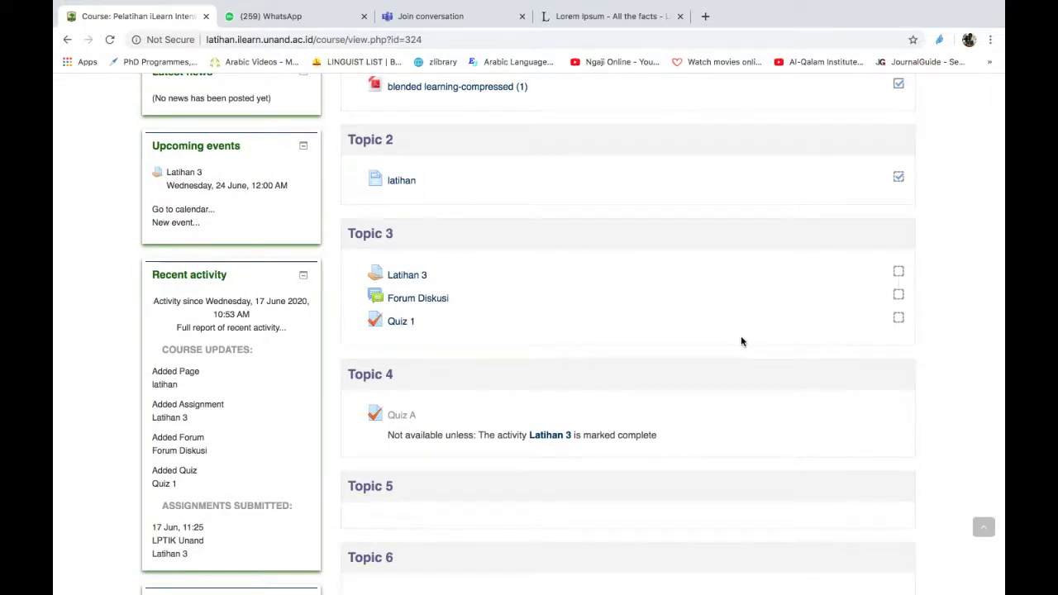
{"action": "scroll", "coordinate": [740, 341], "scroll_direction": "down", "scroll_amount": 1}
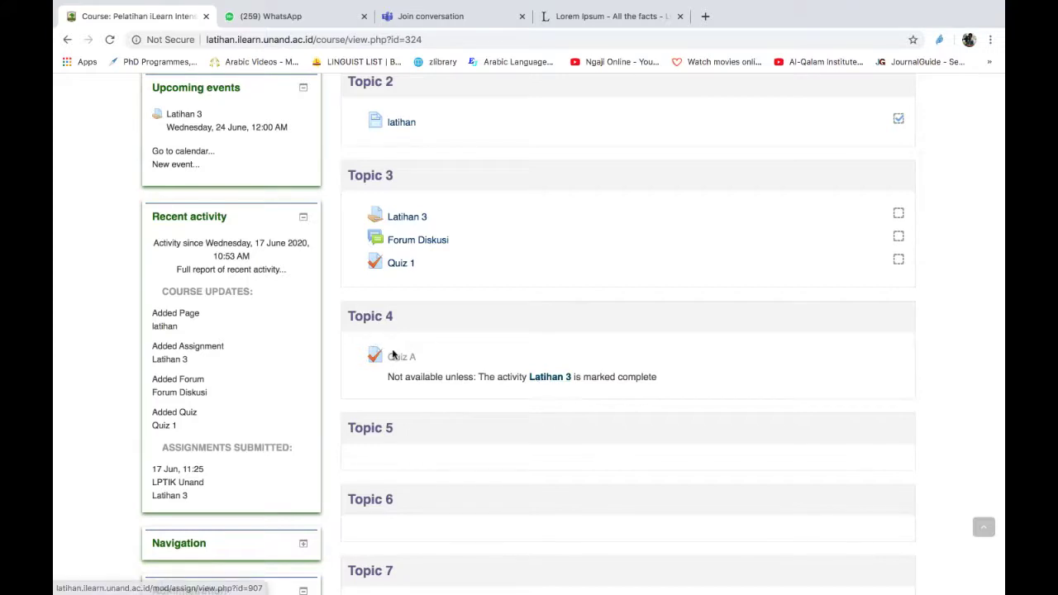
{"action": "scroll", "coordinate": [415, 367], "scroll_direction": "down", "scroll_amount": 4}
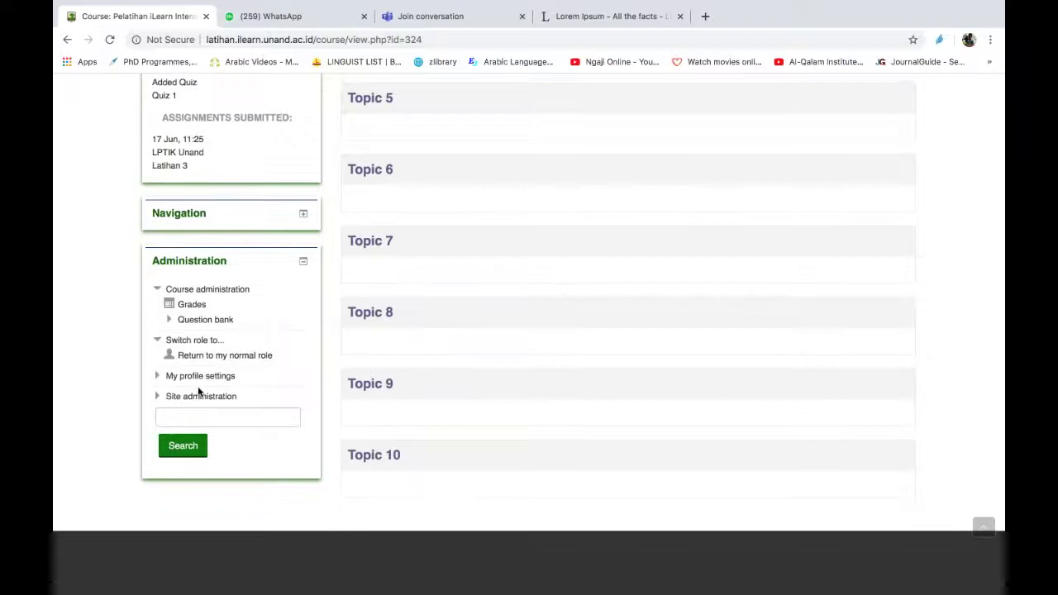
Return to the normal role and turn on editing for the course.
{"action": "left_click", "coordinate": [193, 361]}
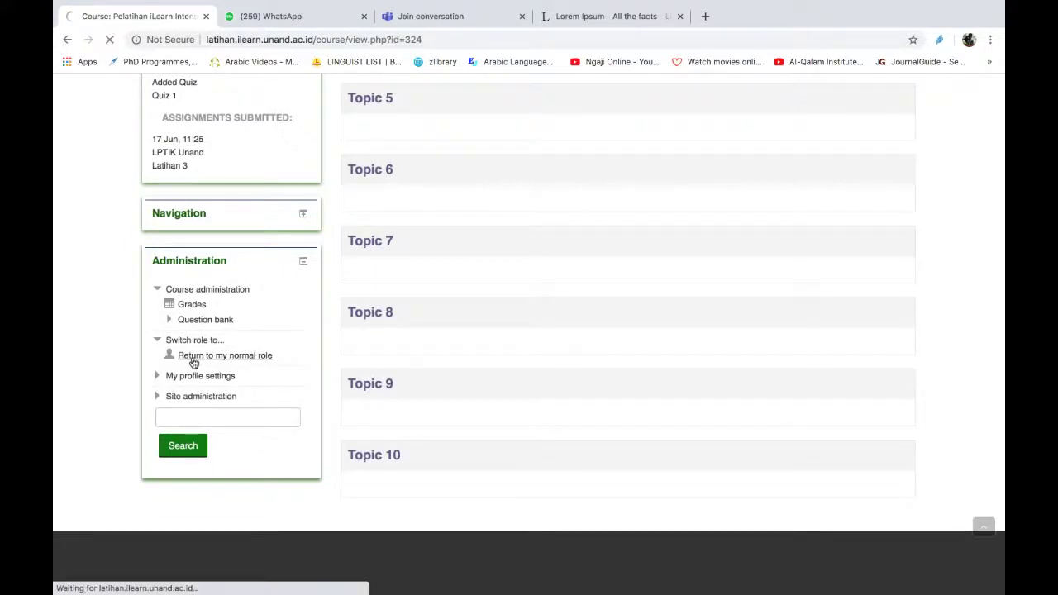
{"action": "scroll", "coordinate": [479, 371], "scroll_direction": "down", "scroll_amount": 3}
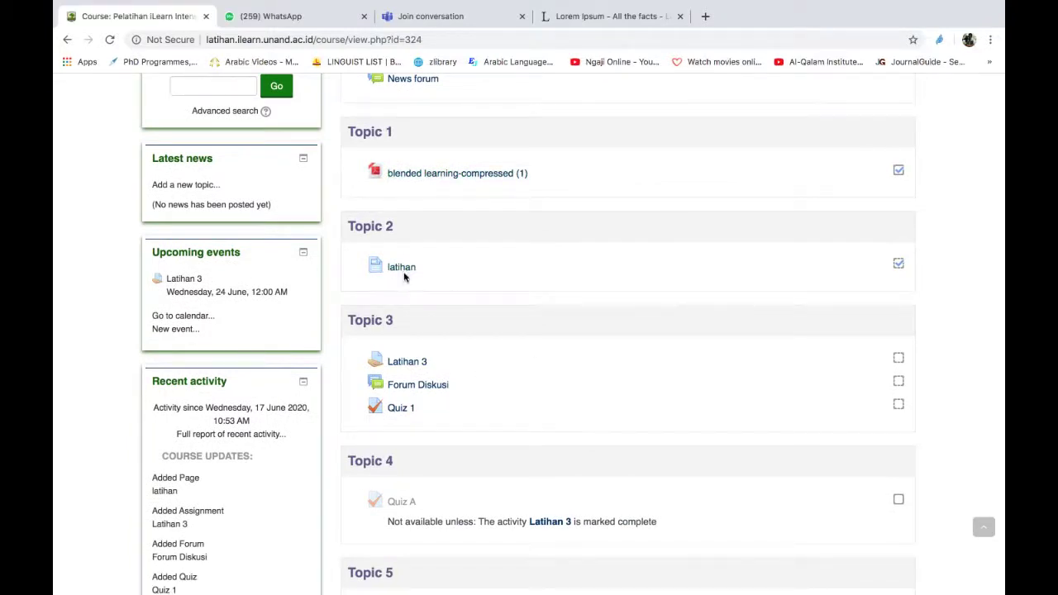
{"action": "scroll", "coordinate": [505, 339], "scroll_direction": "up", "scroll_amount": 1}
{"action": "scroll", "coordinate": [505, 338], "scroll_direction": "down", "scroll_amount": 3}
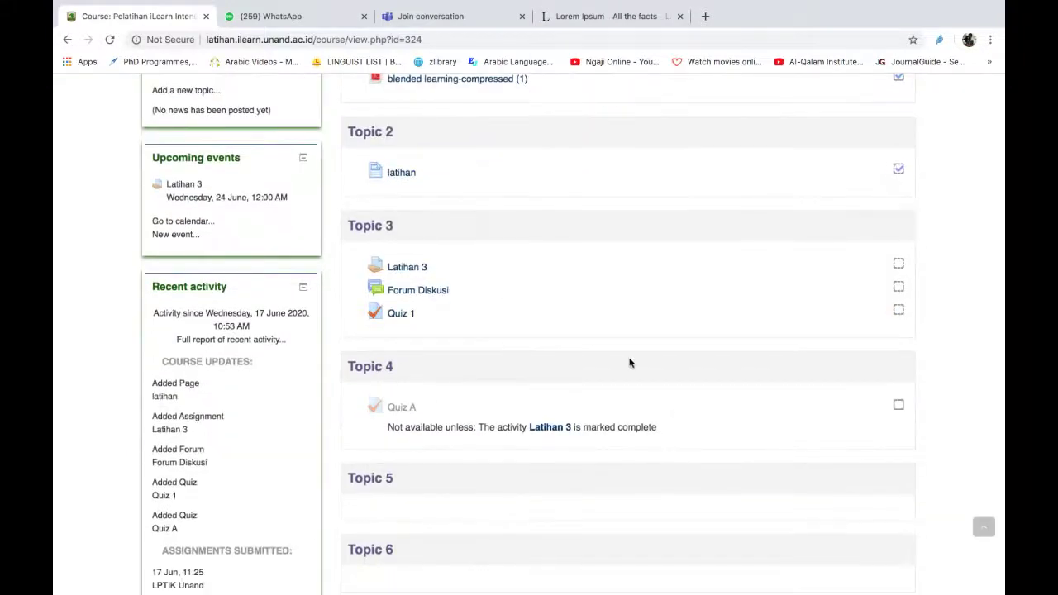
{"action": "scroll", "coordinate": [631, 361], "scroll_direction": "up", "scroll_amount": 4}
{"action": "left_click", "coordinate": [733, 81]}
{"action": "scroll", "coordinate": [666, 250], "scroll_direction": "down", "scroll_amount": 4}
{"action": "scroll", "coordinate": [666, 250], "scroll_direction": "down", "scroll_amount": 5}
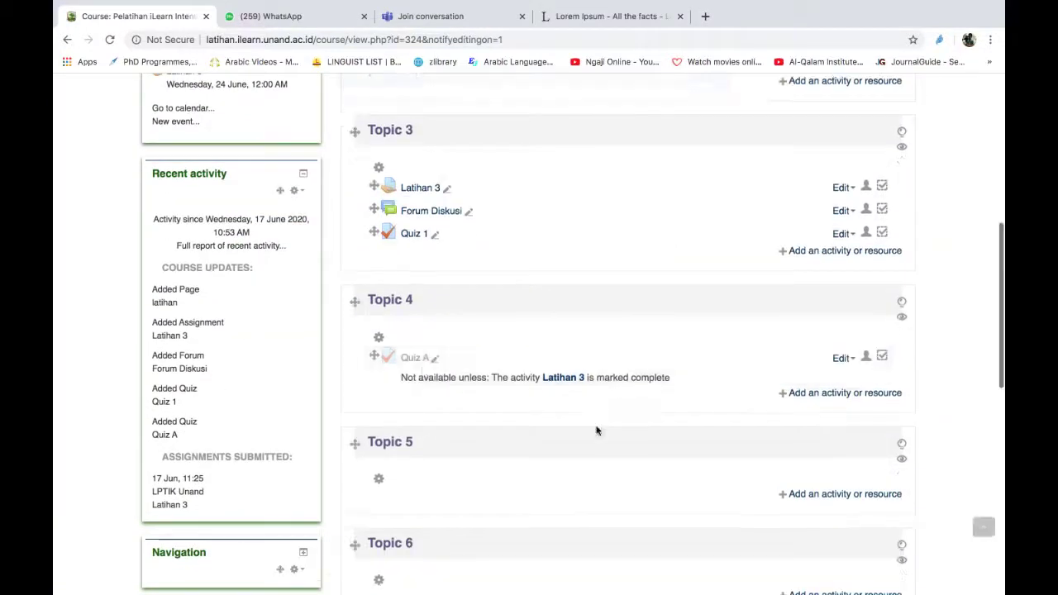
Change the activity required by Quiz A's access restriction to latihan, and save back to the course.
{"action": "left_click", "coordinate": [854, 360]}
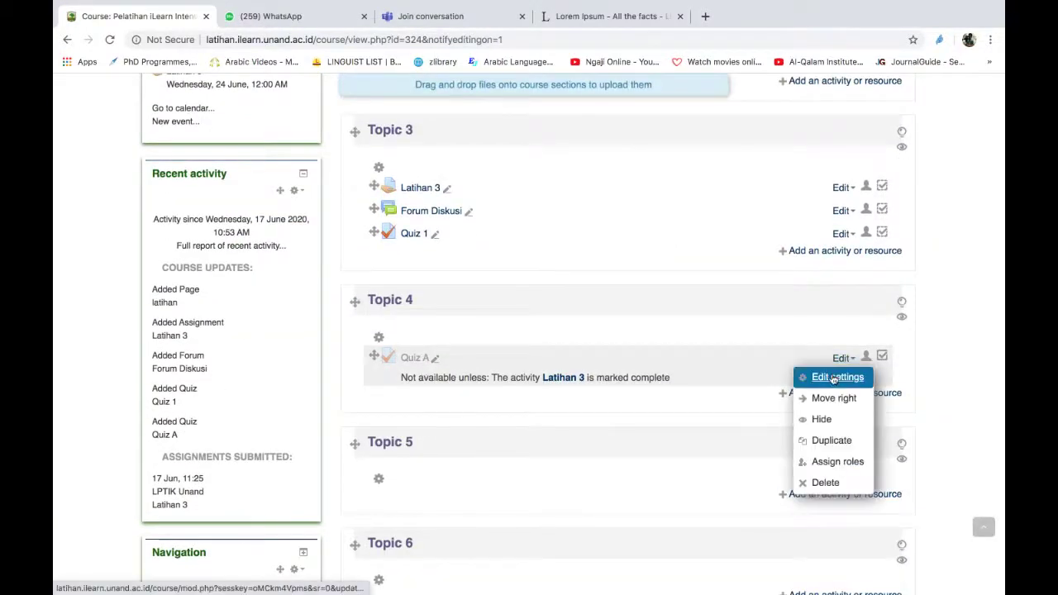
{"action": "left_click", "coordinate": [836, 377]}
{"action": "scroll", "coordinate": [705, 338], "scroll_direction": "down", "scroll_amount": 7}
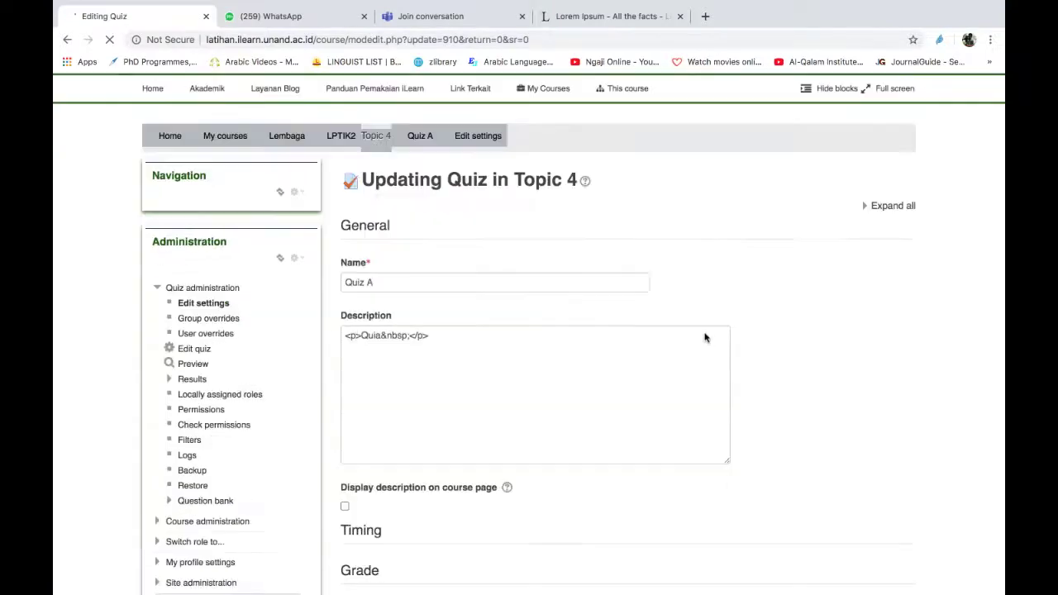
{"action": "scroll", "coordinate": [705, 337], "scroll_direction": "down", "scroll_amount": 3}
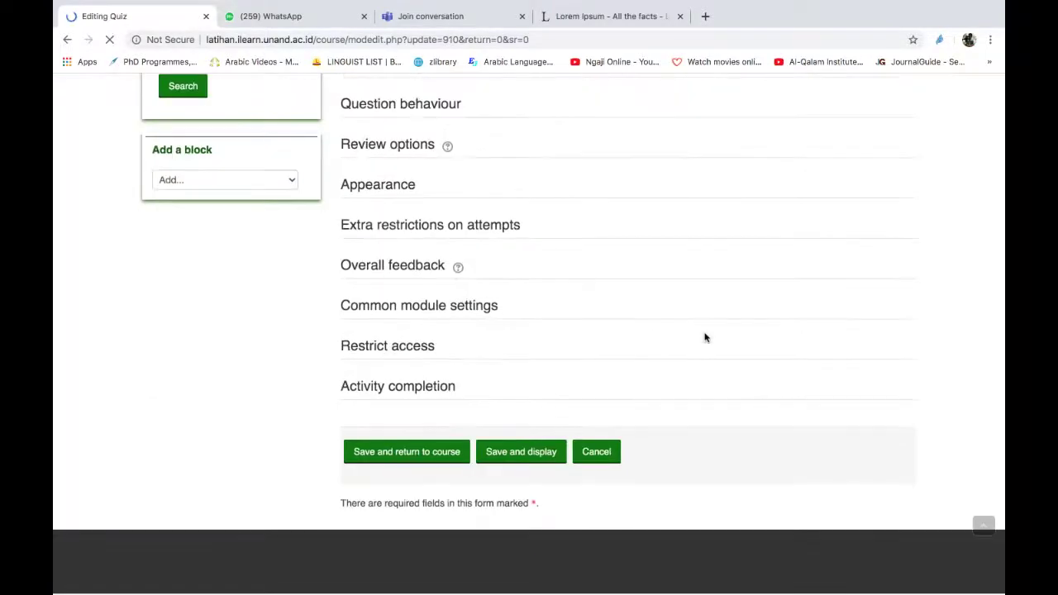
{"action": "left_click", "coordinate": [390, 383]}
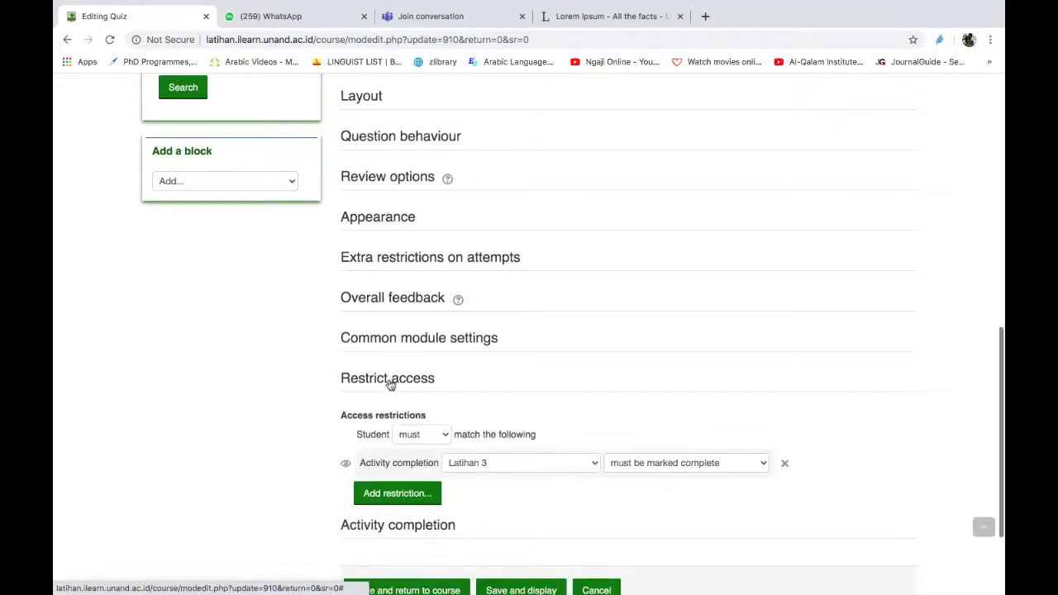
{"action": "scroll", "coordinate": [474, 408], "scroll_direction": "down", "scroll_amount": 2}
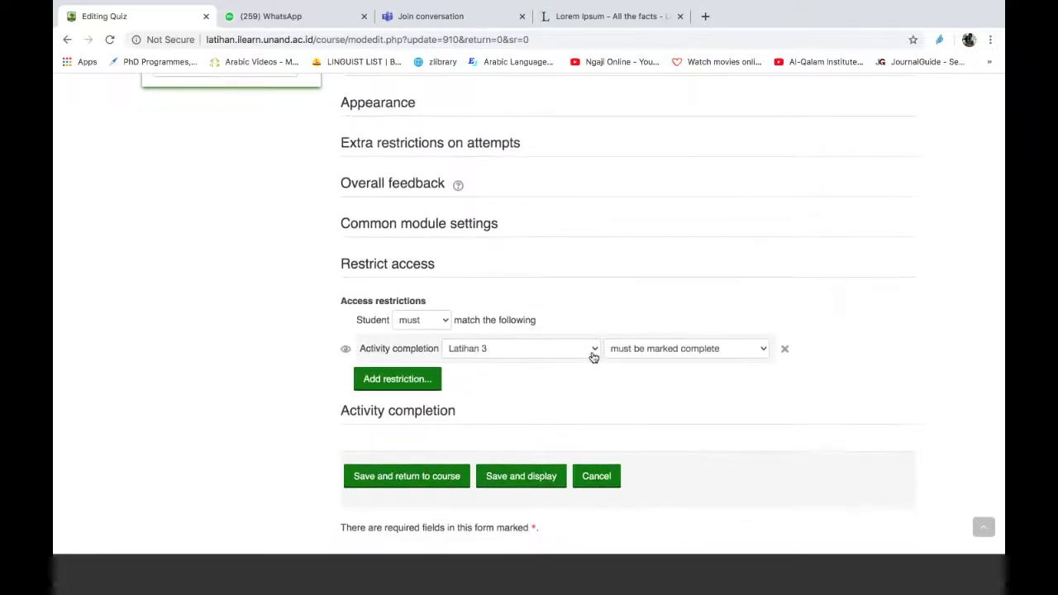
{"action": "left_click", "coordinate": [593, 351]}
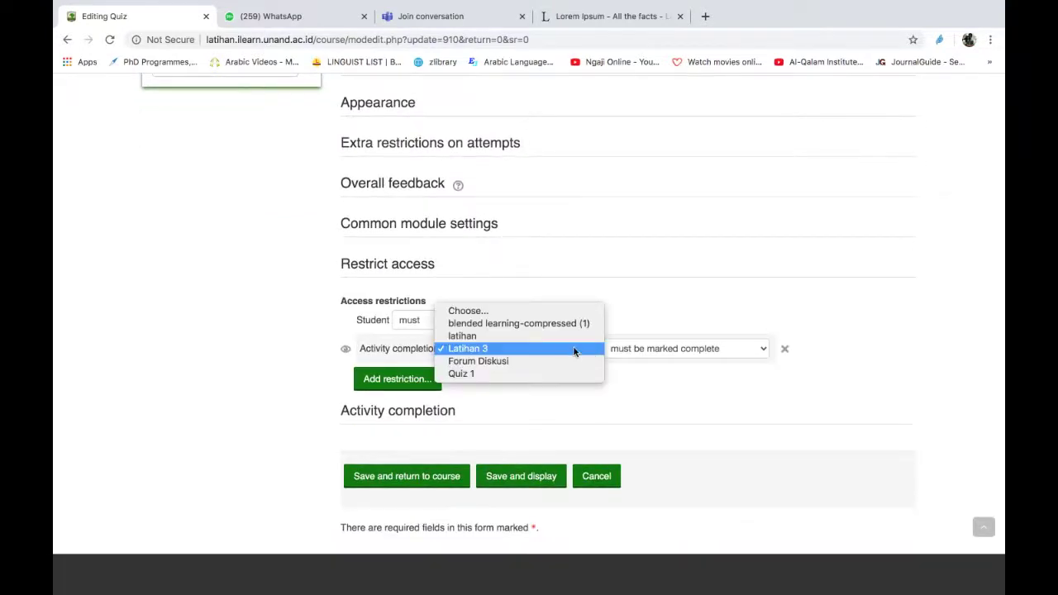
{"action": "left_click", "coordinate": [468, 337]}
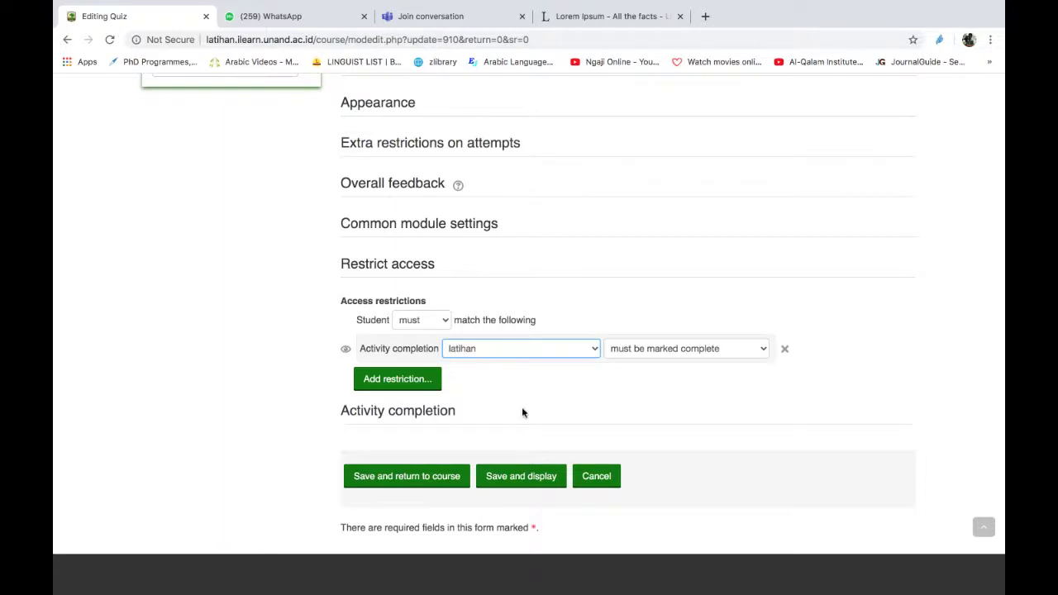
{"action": "scroll", "coordinate": [522, 413], "scroll_direction": "down", "scroll_amount": 1}
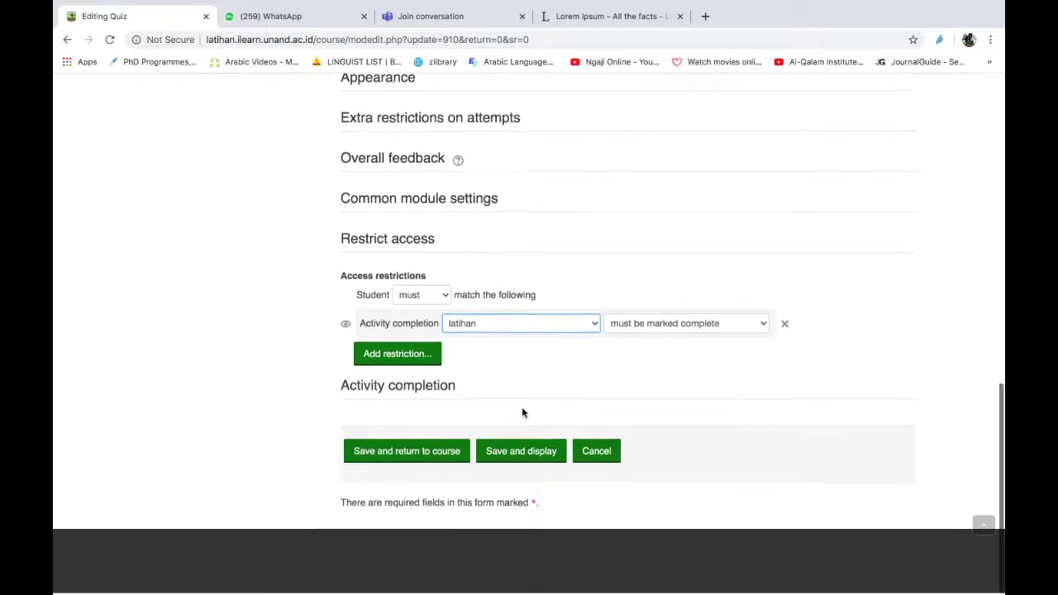
{"action": "left_click", "coordinate": [424, 455]}
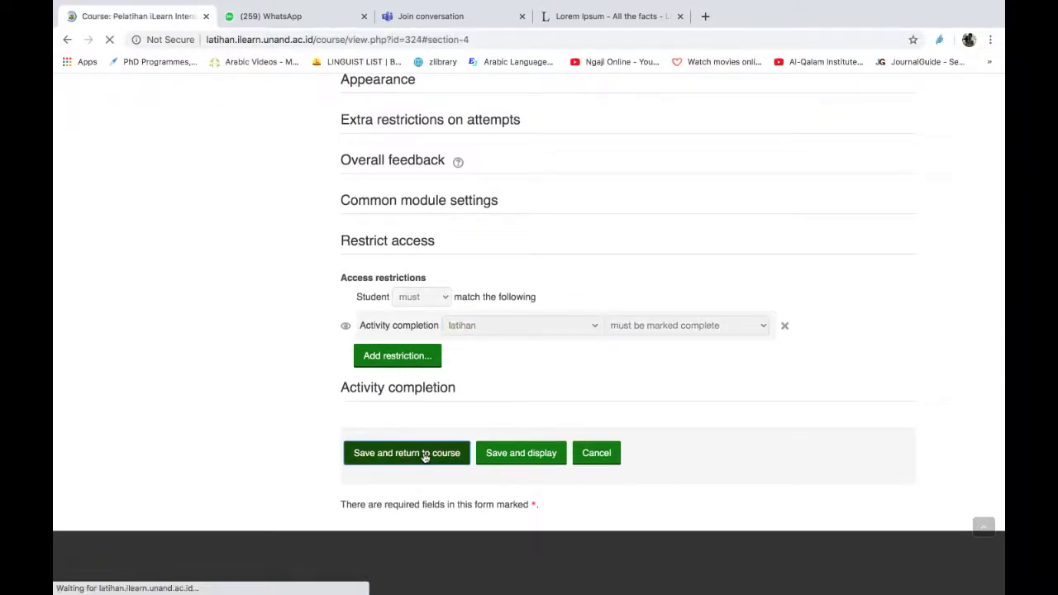
Switch to the Student role and check whether Quiz A in Topic 4 is available.
{"action": "scroll", "coordinate": [424, 457], "scroll_direction": "down", "scroll_amount": 5}
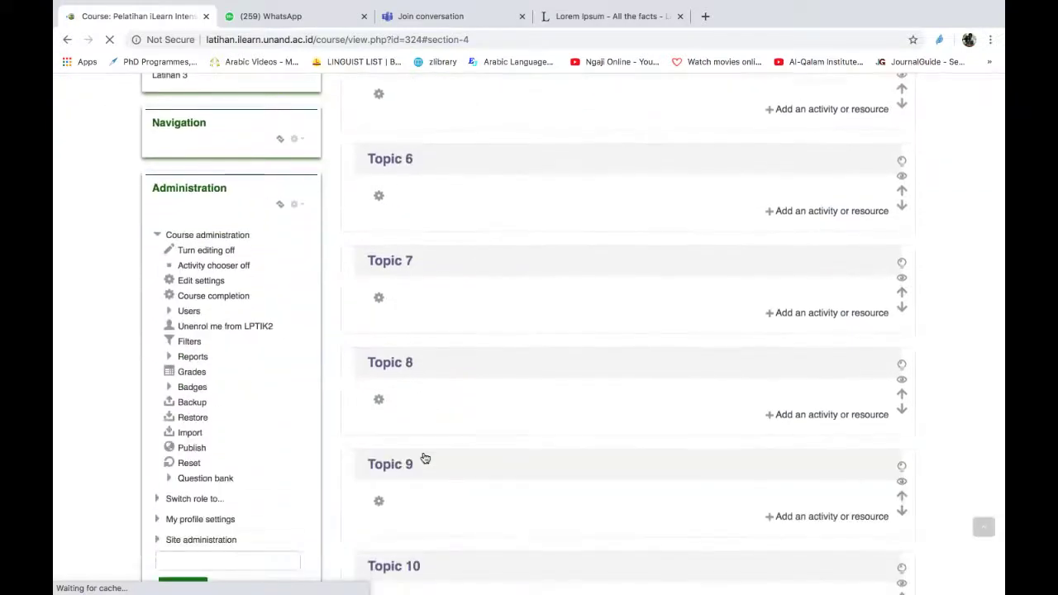
{"action": "scroll", "coordinate": [327, 304], "scroll_direction": "down", "scroll_amount": 2}
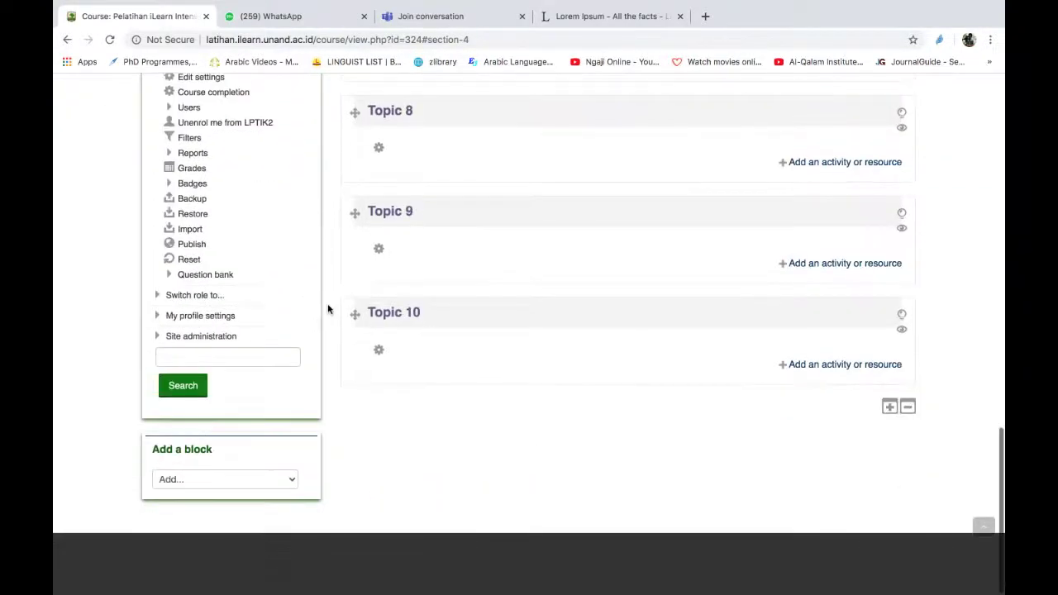
{"action": "left_click", "coordinate": [157, 297]}
{"action": "left_click", "coordinate": [190, 374]}
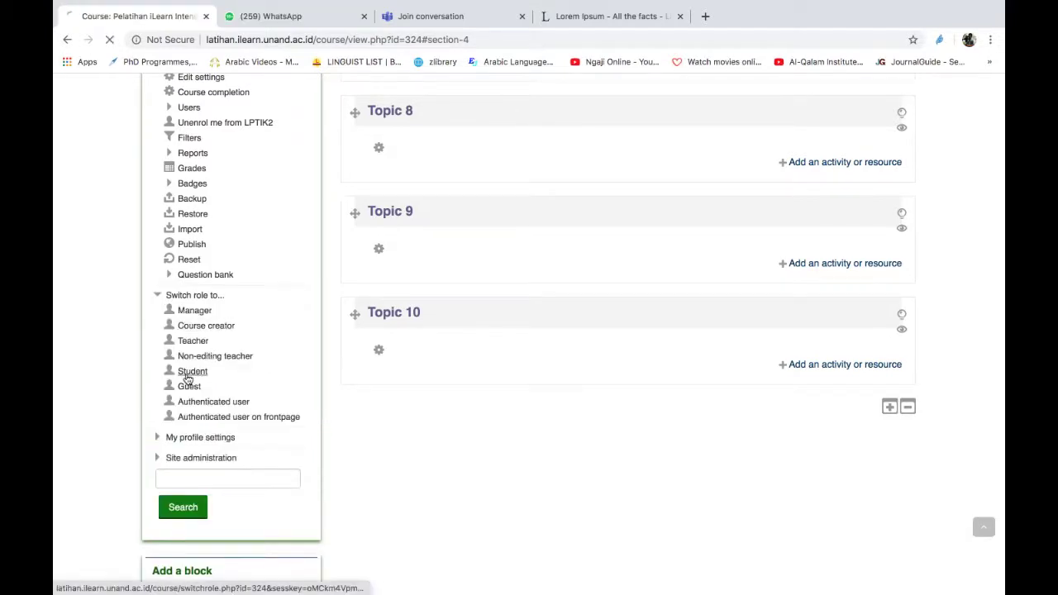
{"action": "scroll", "coordinate": [586, 400], "scroll_direction": "down", "scroll_amount": 2}
{"action": "scroll", "coordinate": [587, 400], "scroll_direction": "down", "scroll_amount": 4}
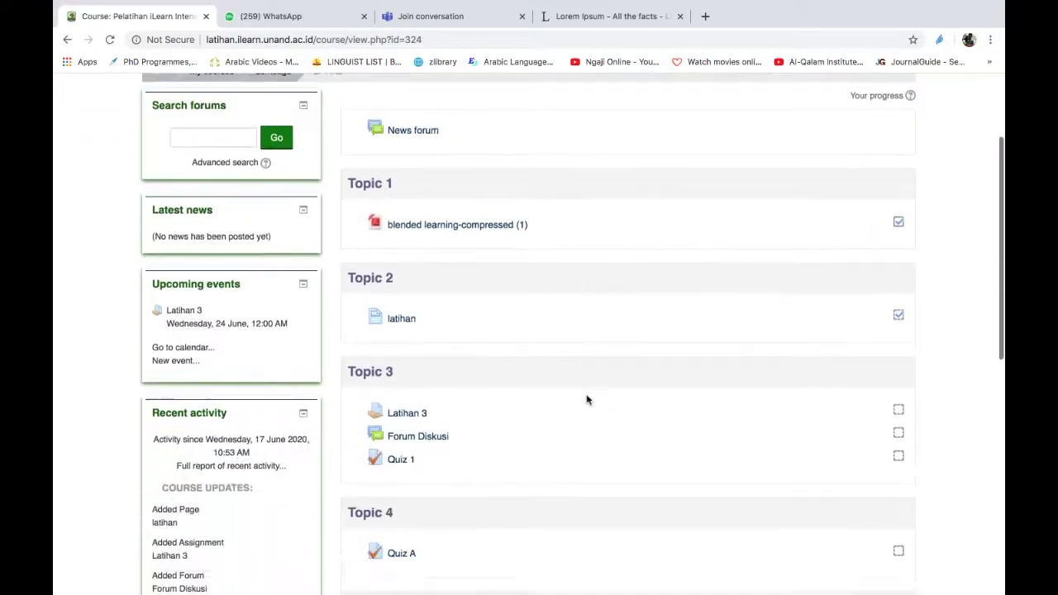
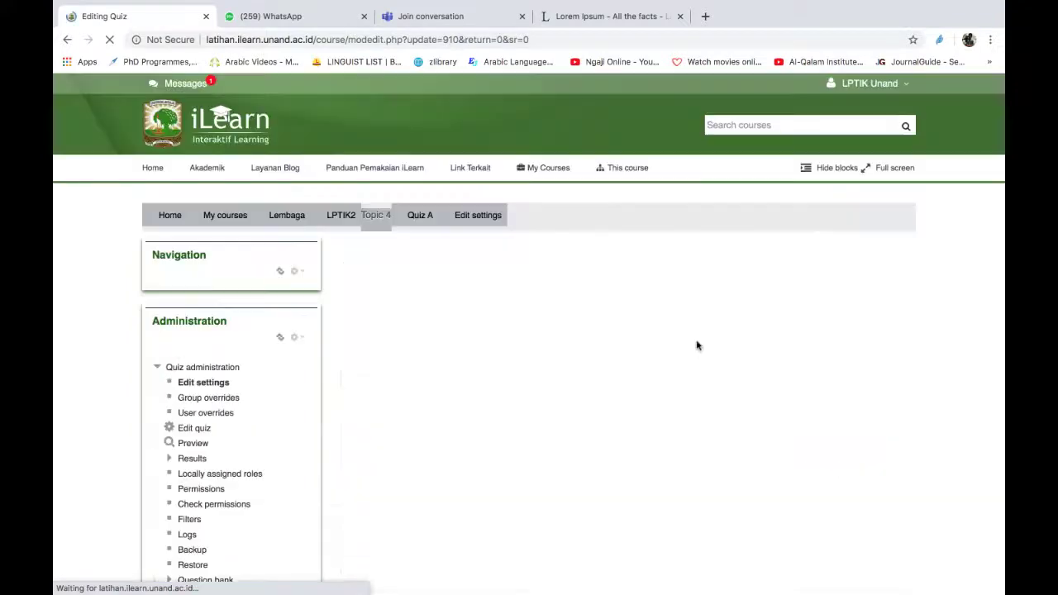
Remove the activity completion restriction on latihan from Quiz A's access restrictions.
{"action": "scroll", "coordinate": [669, 345], "scroll_direction": "down", "scroll_amount": 5}
{"action": "scroll", "coordinate": [668, 344], "scroll_direction": "down", "scroll_amount": 3}
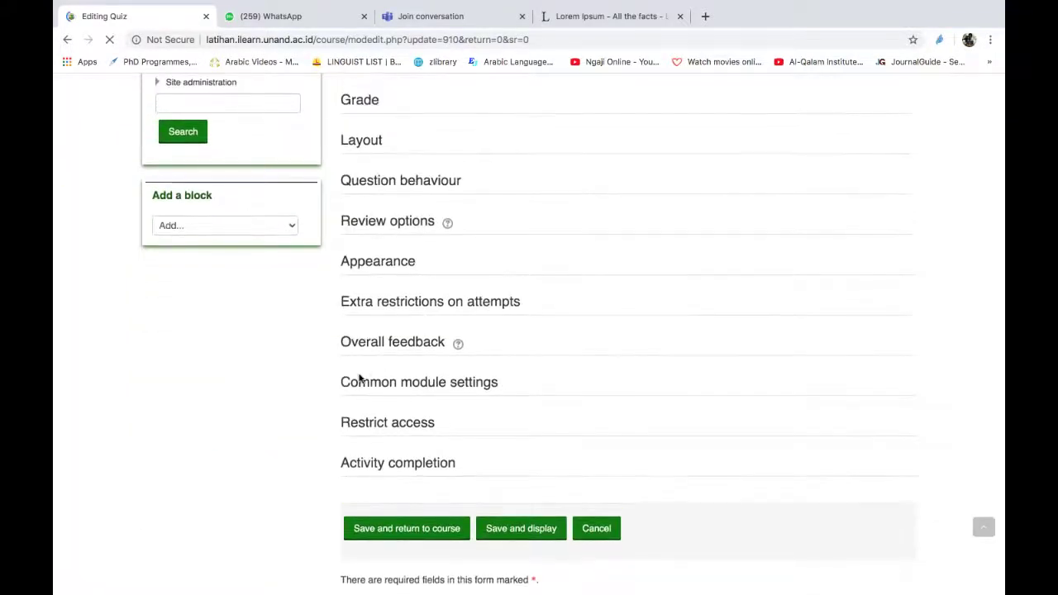
{"action": "left_click", "coordinate": [355, 427]}
{"action": "scroll", "coordinate": [539, 412], "scroll_direction": "down", "scroll_amount": 2}
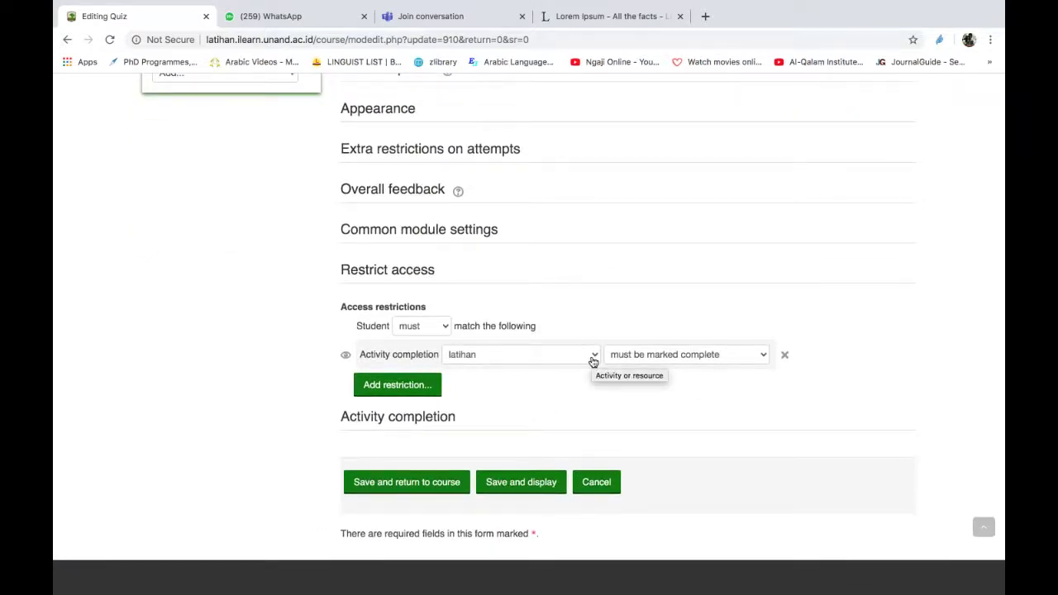
{"action": "left_click", "coordinate": [785, 356]}
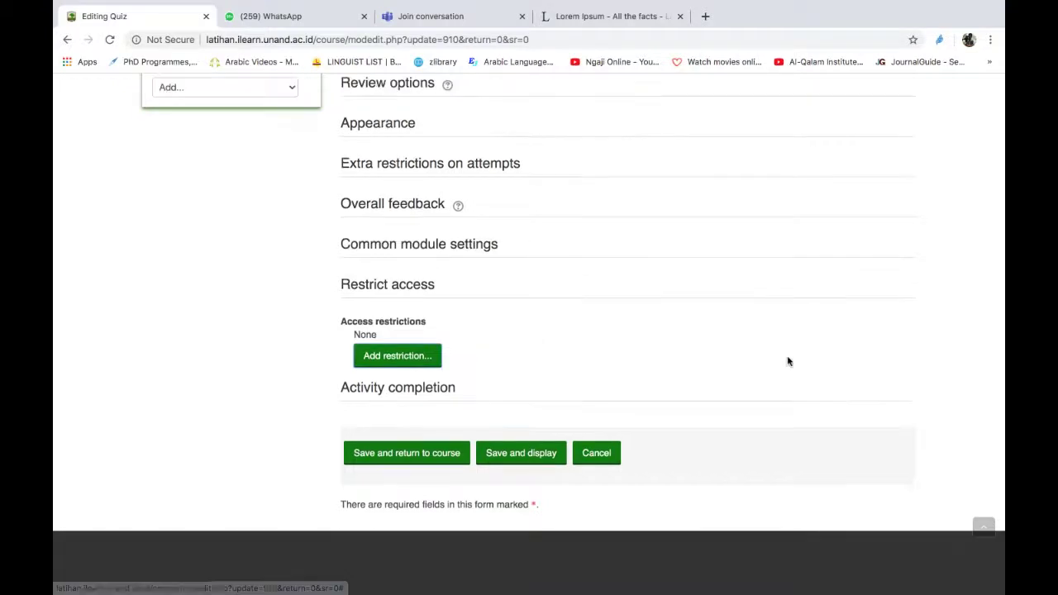
Try out a date restriction on Quiz A's access, and remove it again.
{"action": "left_click", "coordinate": [397, 357]}
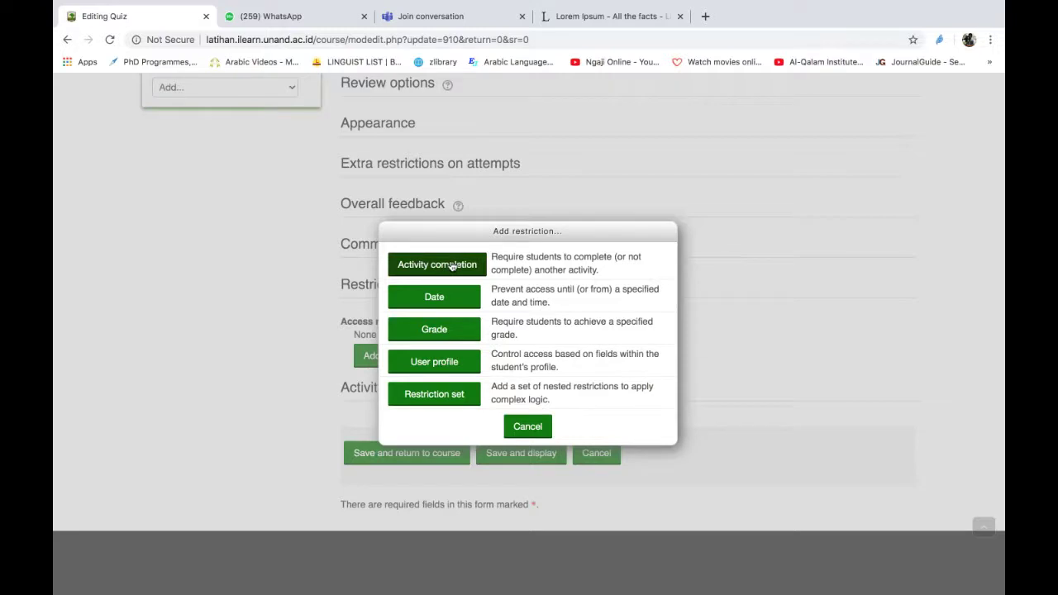
{"action": "left_click", "coordinate": [426, 300]}
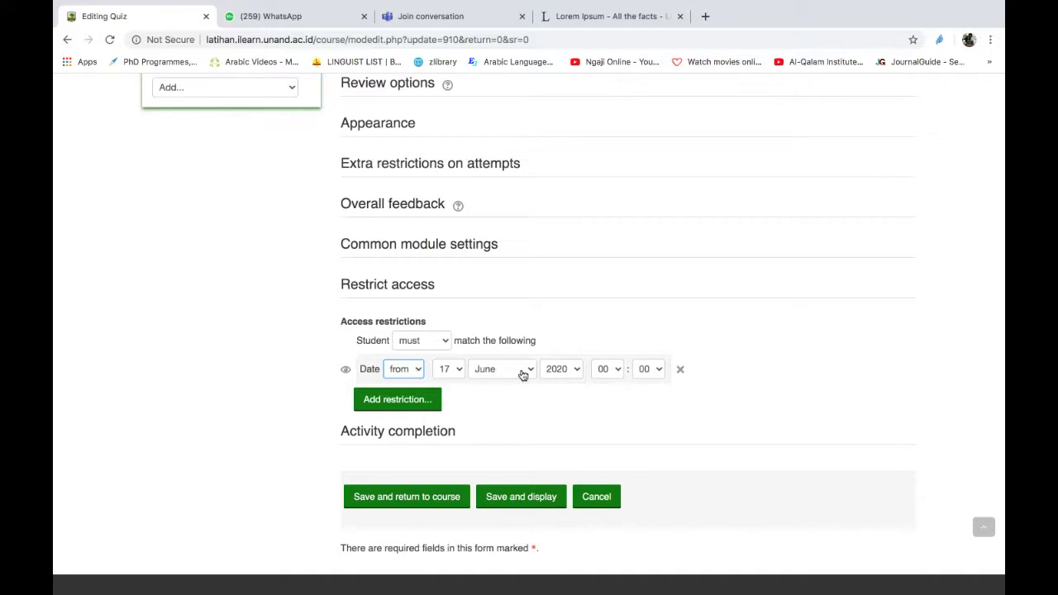
{"action": "scroll", "coordinate": [420, 374], "scroll_direction": "up", "scroll_amount": 4}
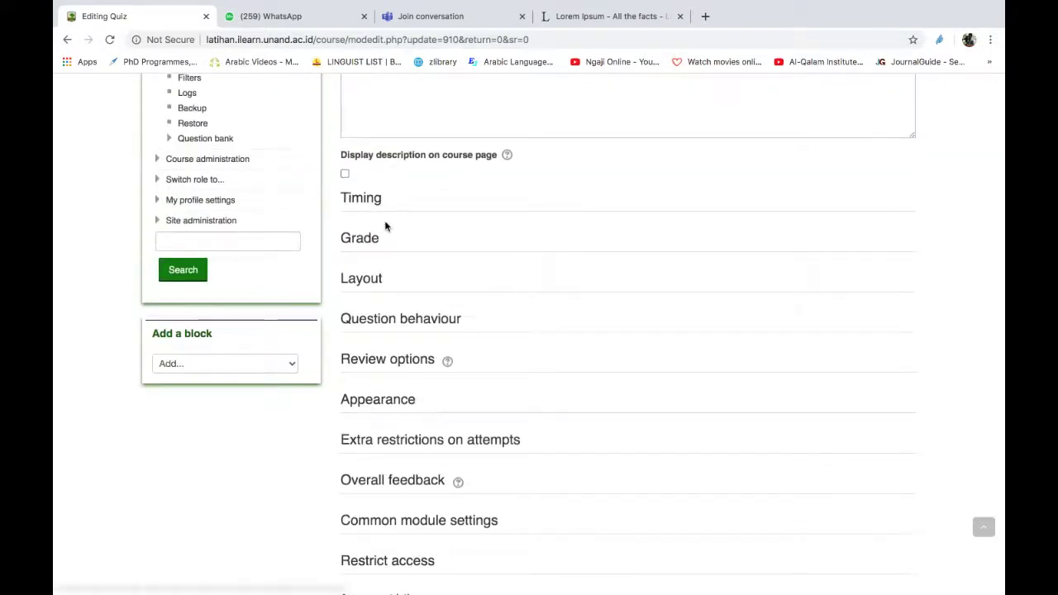
{"action": "scroll", "coordinate": [432, 243], "scroll_direction": "down", "scroll_amount": 4}
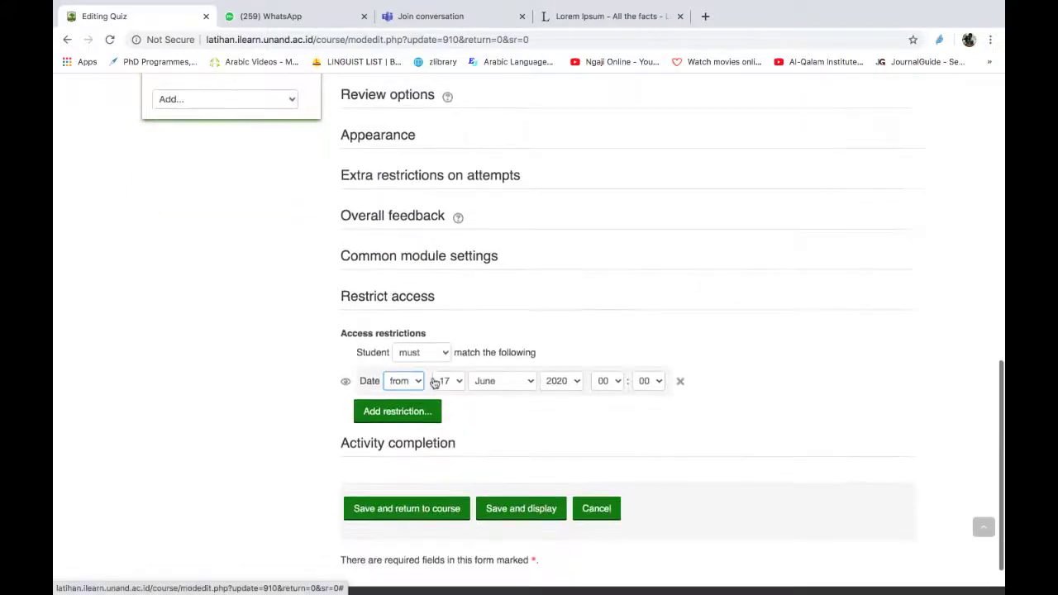
{"action": "left_click", "coordinate": [681, 383]}
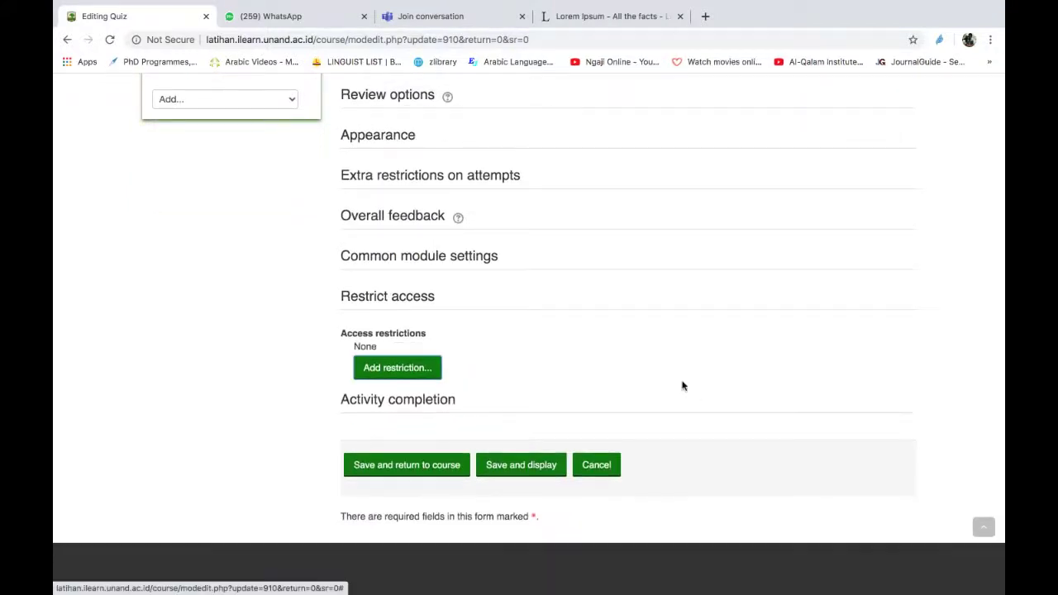
Add a grade restriction to Quiz A's access based on the Latihan 3 grade.
{"action": "left_click", "coordinate": [386, 368]}
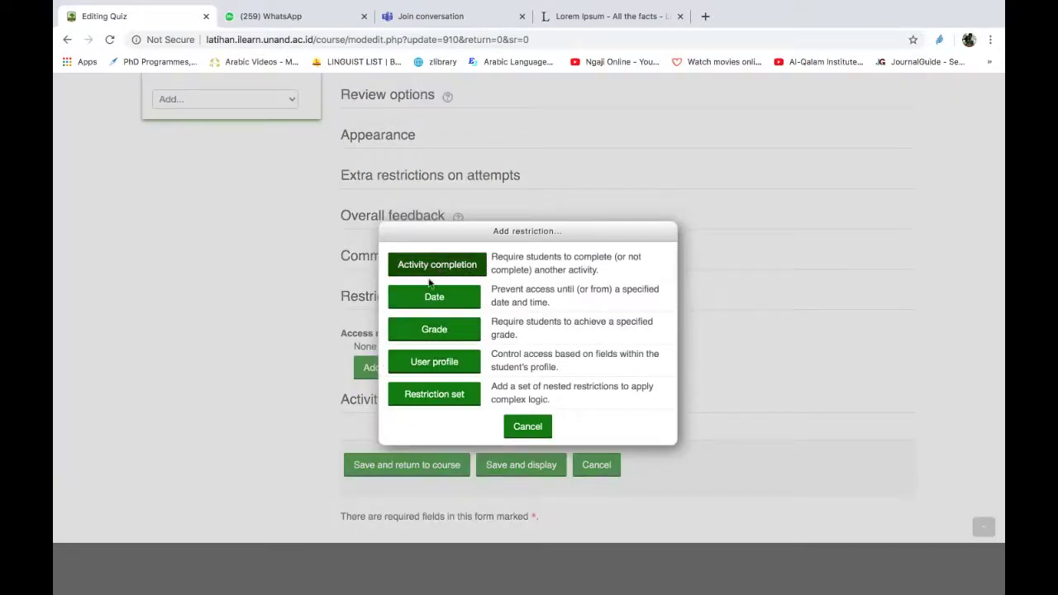
{"action": "left_click", "coordinate": [434, 329]}
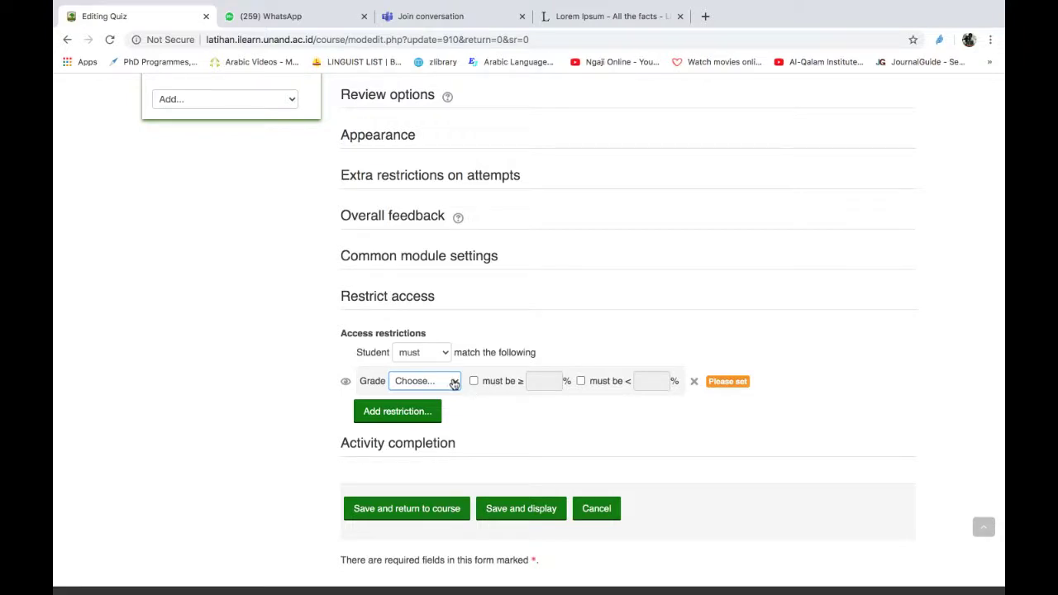
{"action": "scroll", "coordinate": [438, 383], "scroll_direction": "up", "scroll_amount": 8}
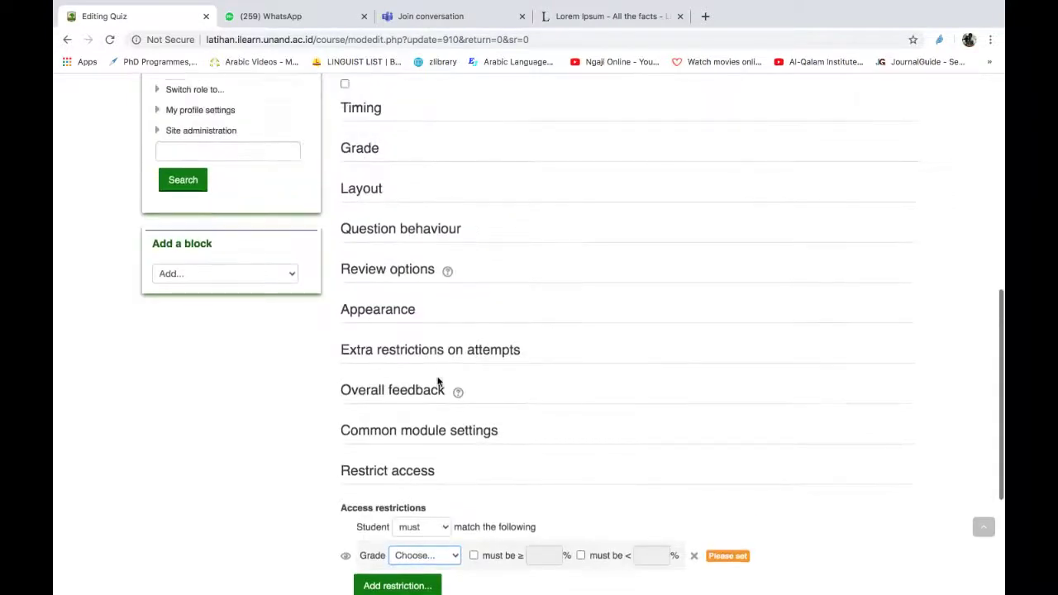
{"action": "scroll", "coordinate": [437, 383], "scroll_direction": "up", "scroll_amount": 4}
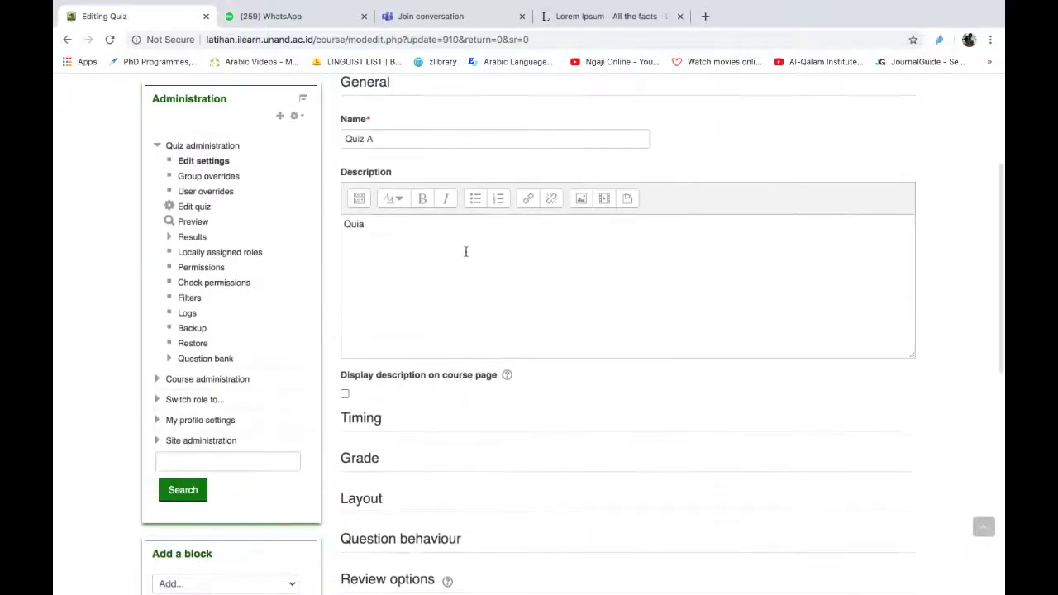
{"action": "scroll", "coordinate": [488, 243], "scroll_direction": "down", "scroll_amount": 1}
{"action": "scroll", "coordinate": [488, 244], "scroll_direction": "down", "scroll_amount": 4}
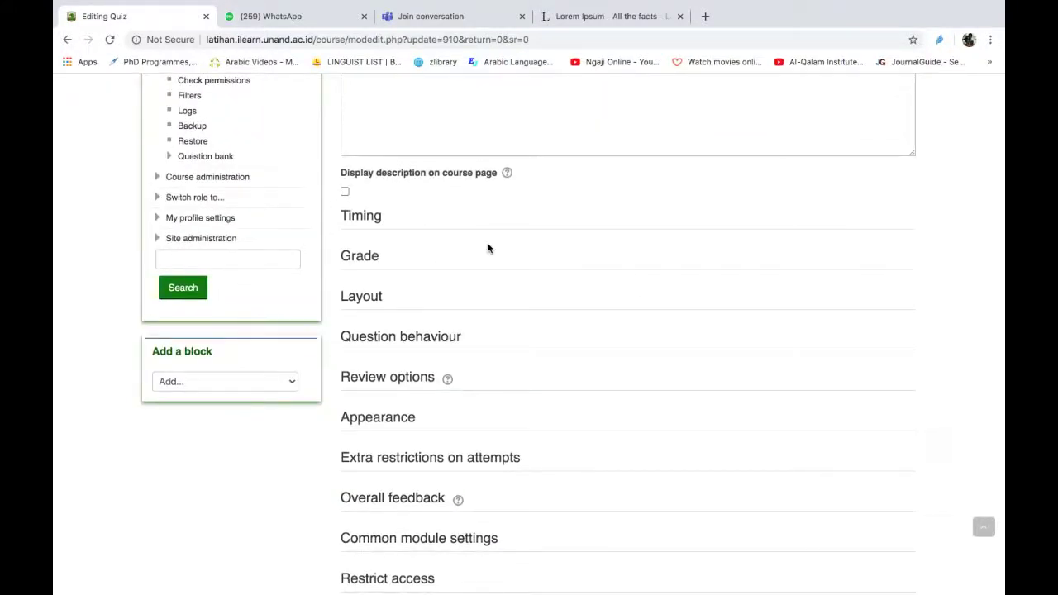
{"action": "scroll", "coordinate": [487, 248], "scroll_direction": "down", "scroll_amount": 6}
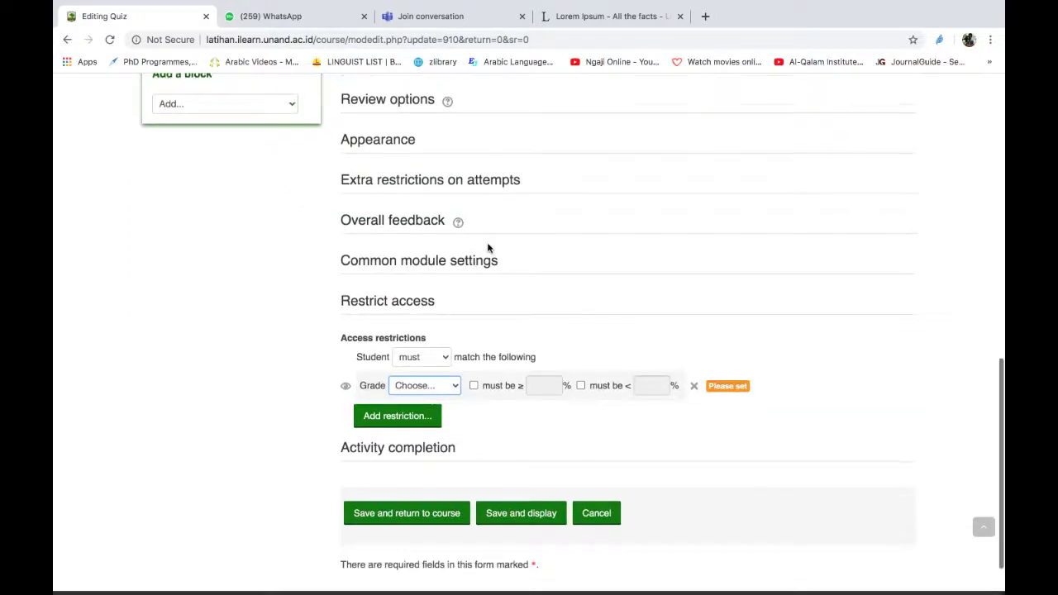
{"action": "left_click", "coordinate": [454, 381]}
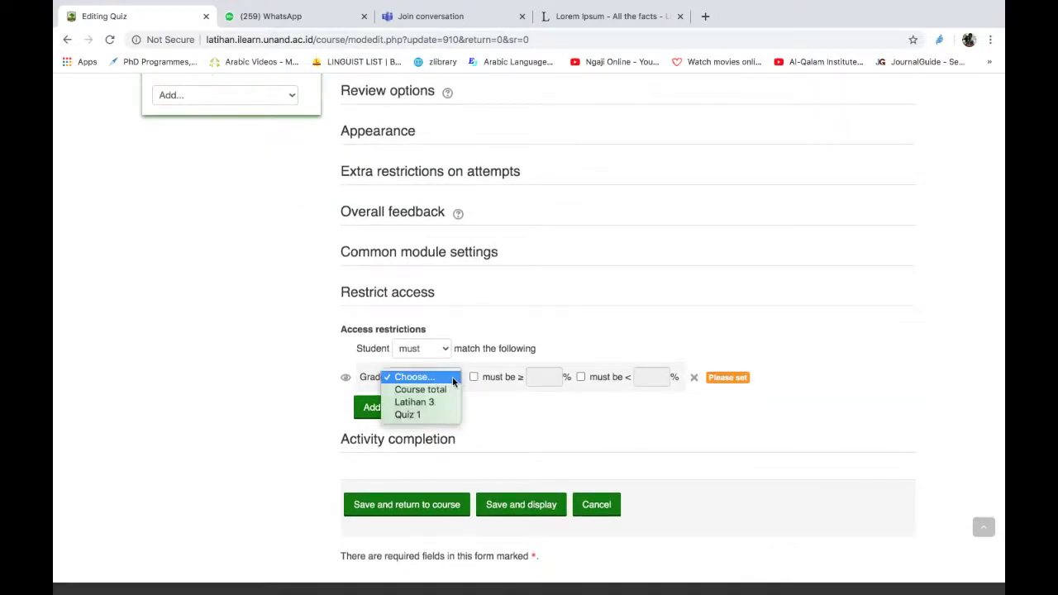
{"action": "left_click", "coordinate": [417, 401]}
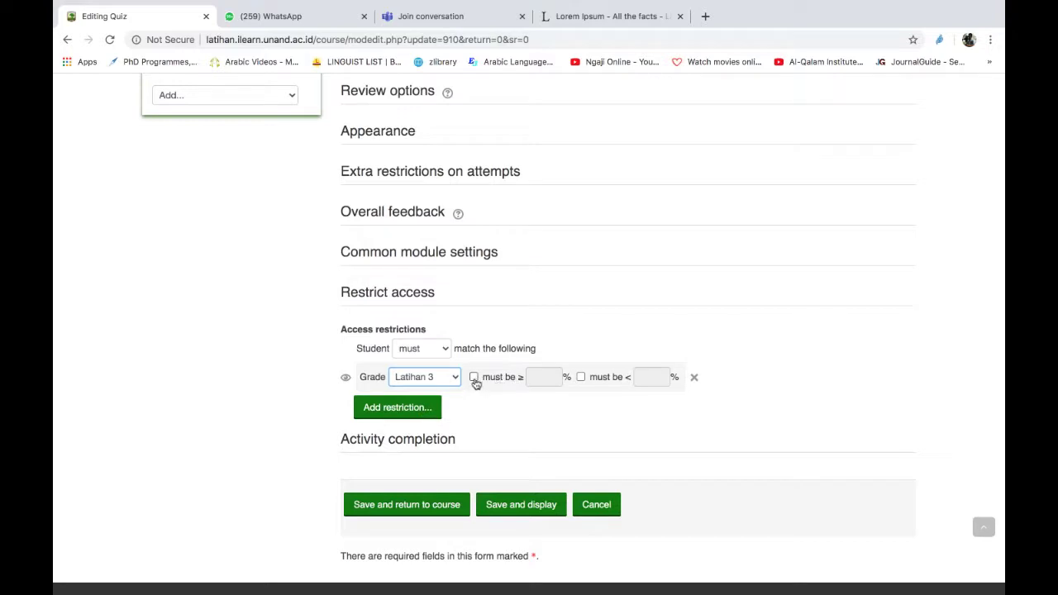
Require a Latihan 3 grade of at least 60% for access to Quiz A, and save back to the course.
{"action": "left_click", "coordinate": [473, 378]}
{"action": "left_click", "coordinate": [541, 378]}
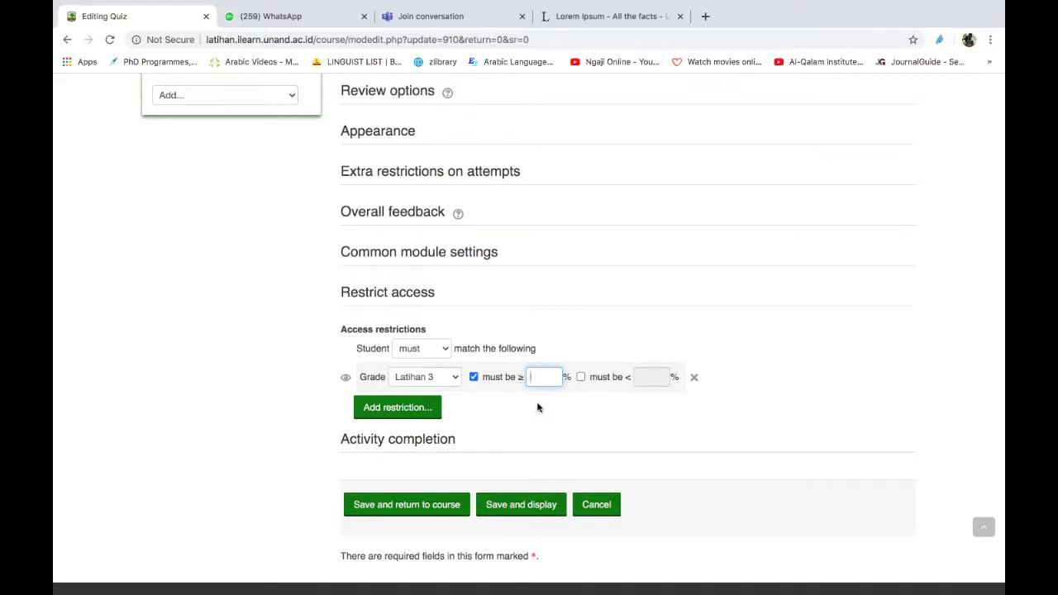
{"action": "type", "text": "6"}
{"action": "key", "text": "BackSpace"}
{"action": "type", "text": "60"}
{"action": "scroll", "coordinate": [488, 458], "scroll_direction": "down", "scroll_amount": 2}
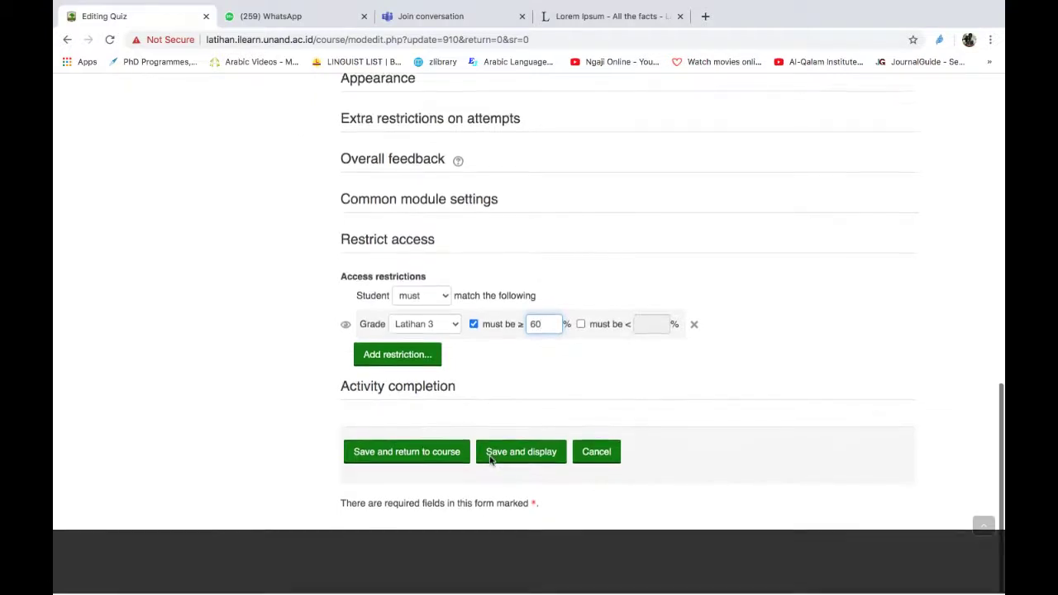
{"action": "left_click", "coordinate": [437, 464]}
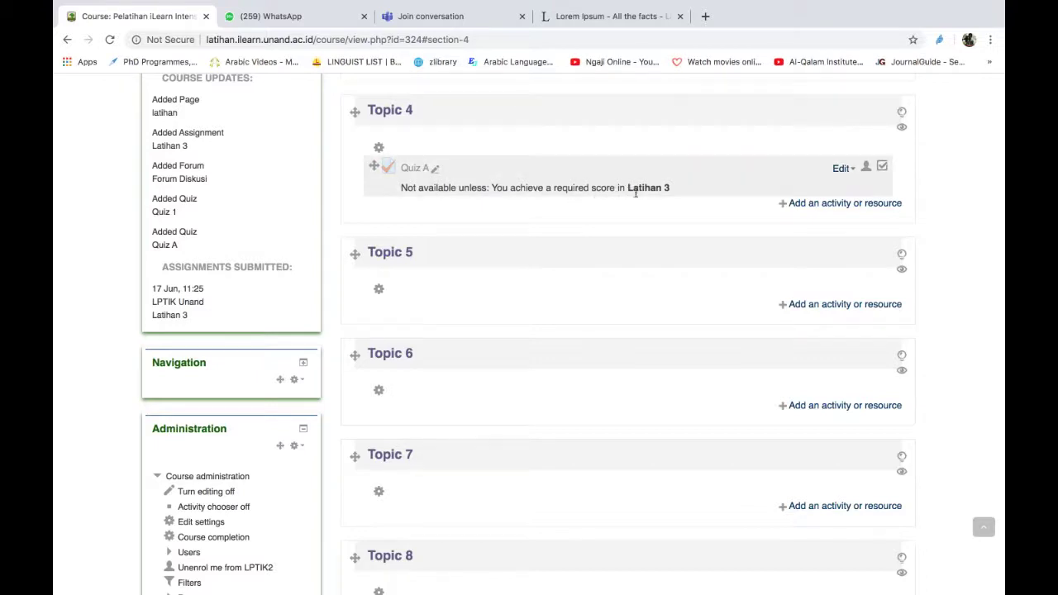
Look through the settings of the Latihan 3 assignment in Topic 3, and return to the course without saving.
{"action": "scroll", "coordinate": [666, 189], "scroll_direction": "up", "scroll_amount": 5}
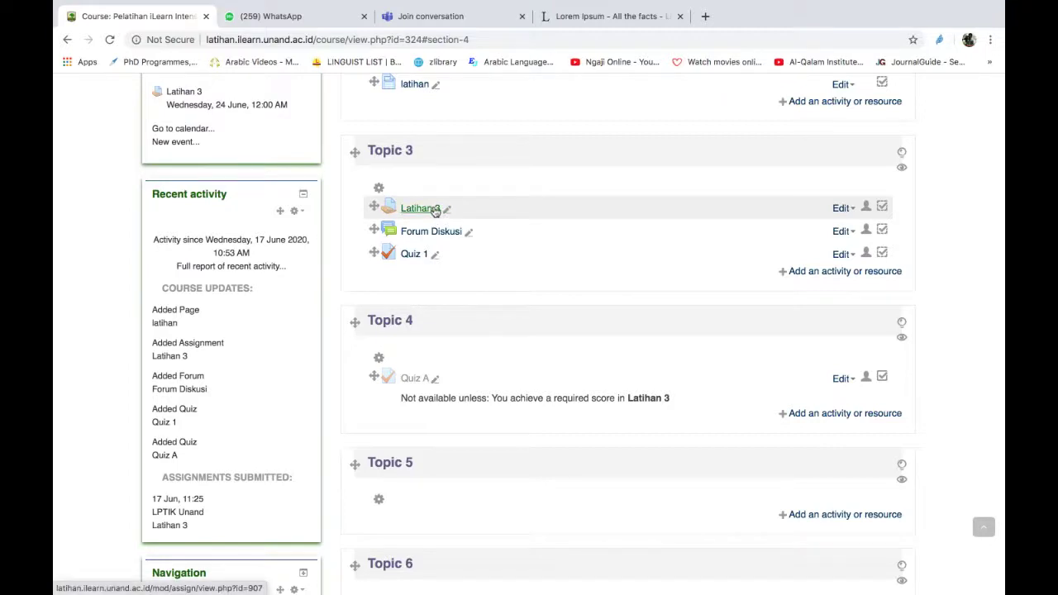
{"action": "left_click", "coordinate": [843, 209]}
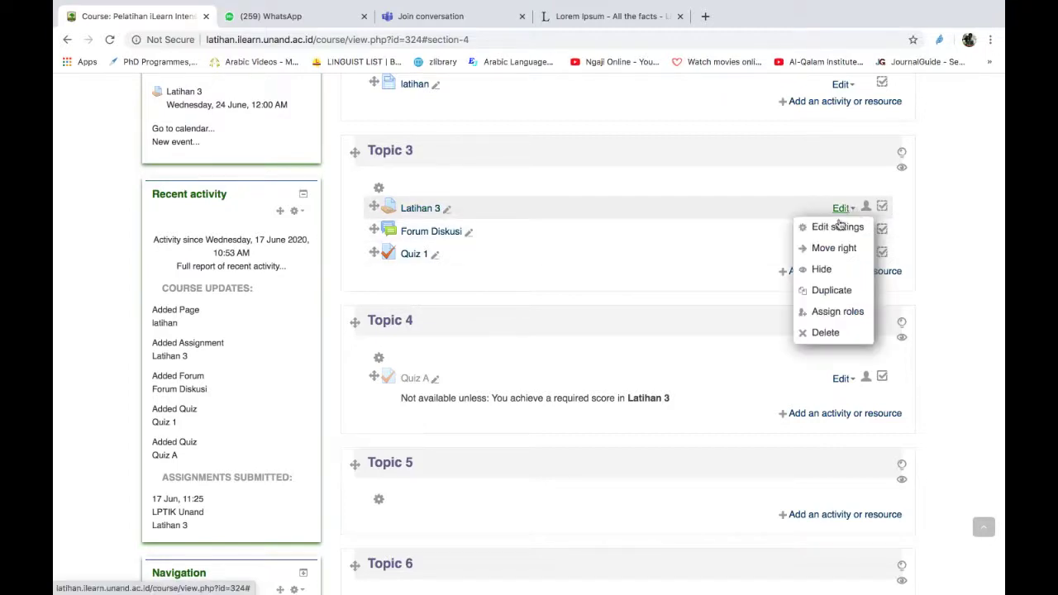
{"action": "left_click", "coordinate": [837, 227]}
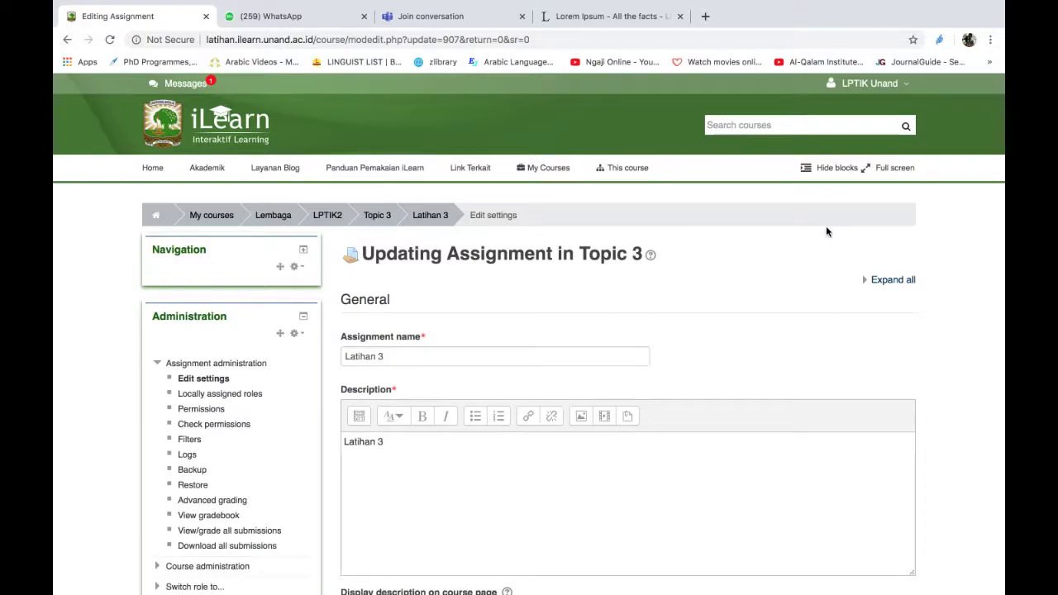
{"action": "scroll", "coordinate": [826, 232], "scroll_direction": "down", "scroll_amount": 2}
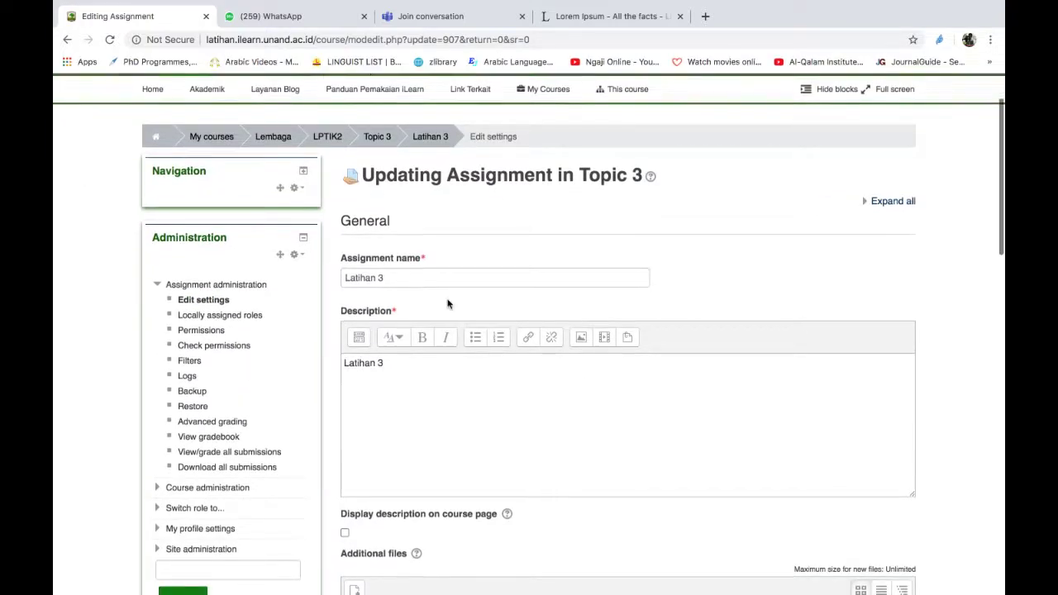
{"action": "scroll", "coordinate": [447, 304], "scroll_direction": "down", "scroll_amount": 8}
{"action": "scroll", "coordinate": [447, 305], "scroll_direction": "up", "scroll_amount": 5}
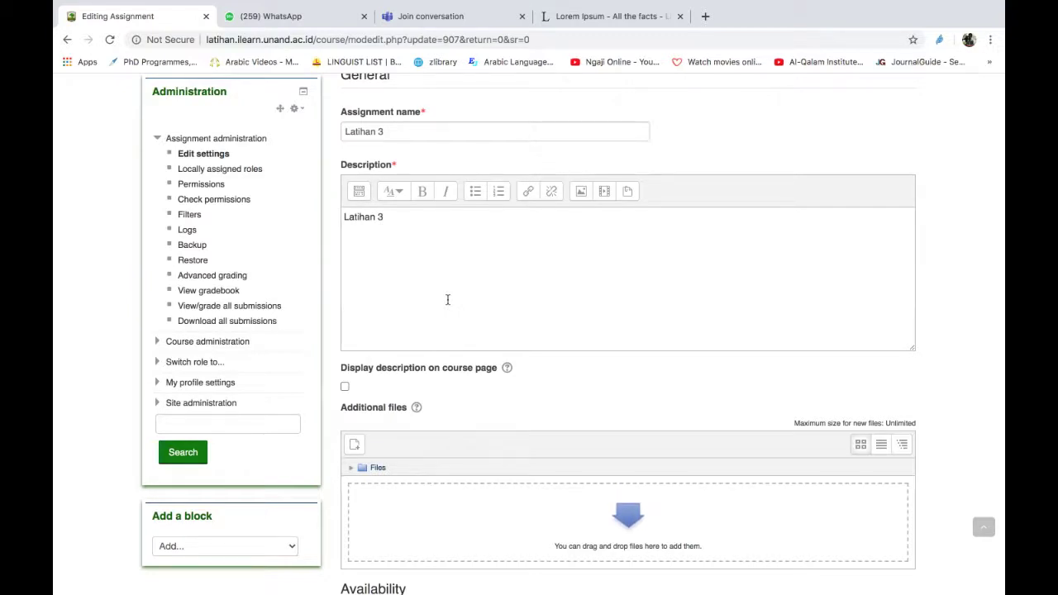
{"action": "scroll", "coordinate": [447, 299], "scroll_direction": "up", "scroll_amount": 5}
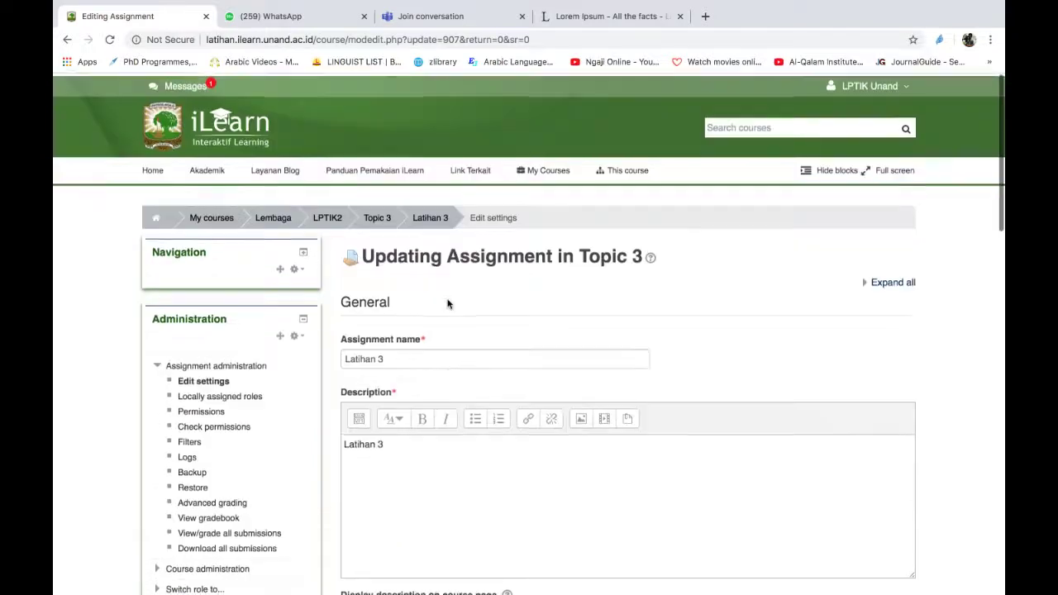
{"action": "left_click", "coordinate": [334, 216]}
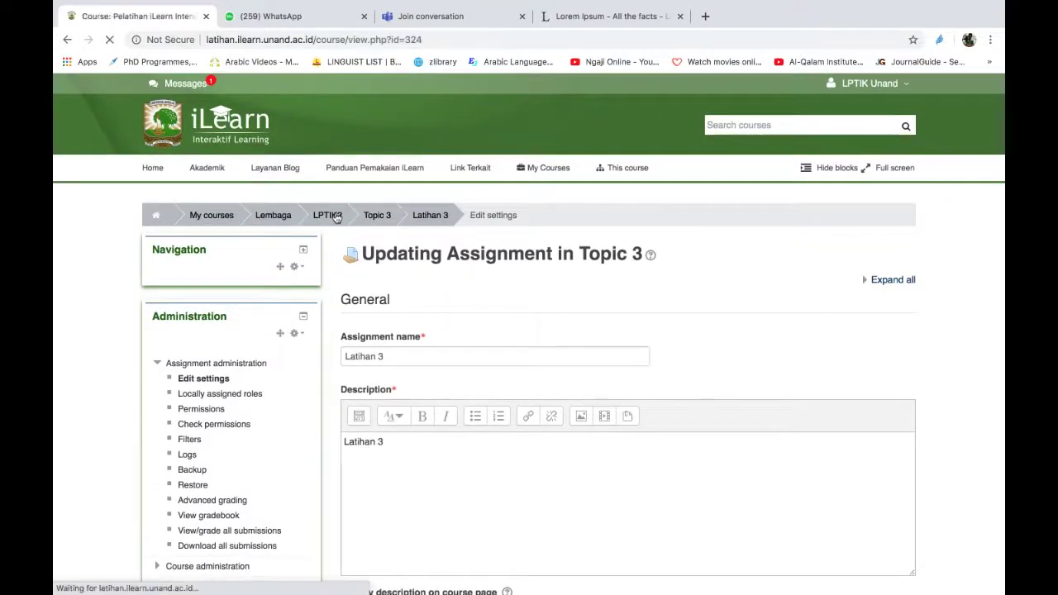
Open the settings of Quiz A in Topic 4 and remove its Latihan 3 grade restriction.
{"action": "scroll", "coordinate": [535, 364], "scroll_direction": "down", "scroll_amount": 5}
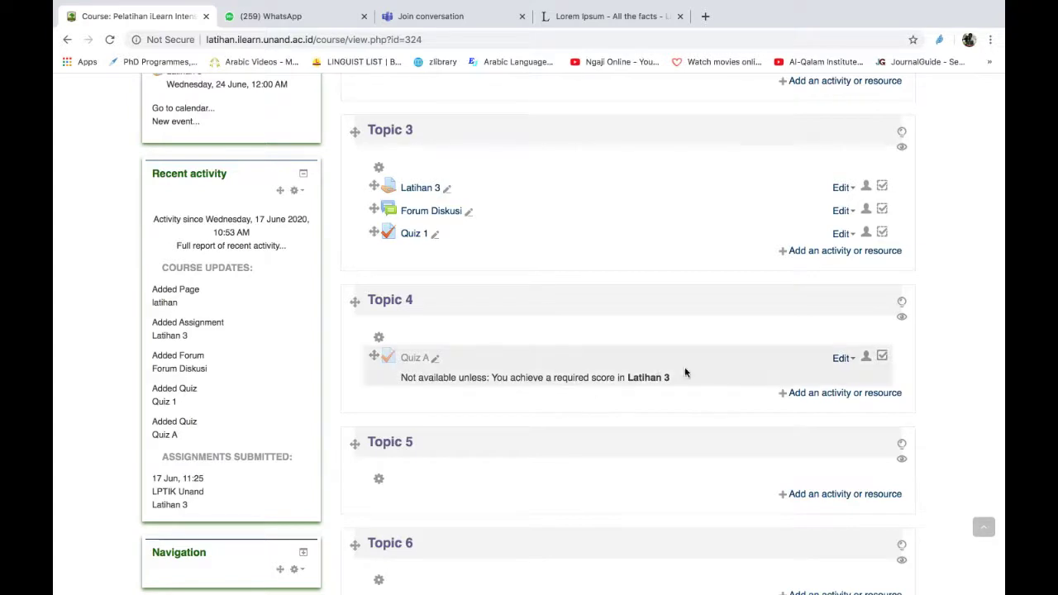
{"action": "left_click", "coordinate": [851, 359]}
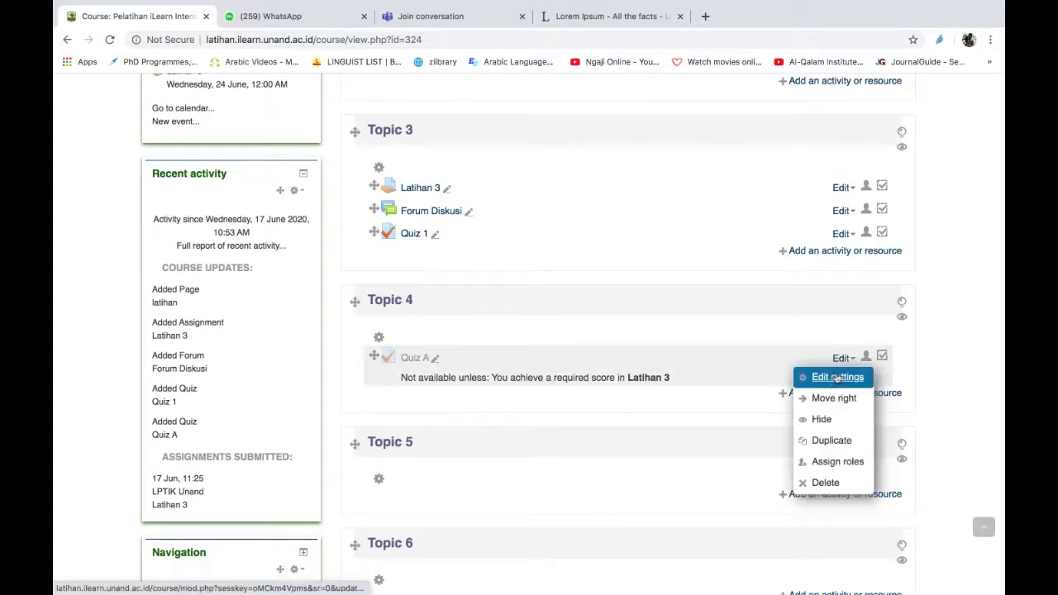
{"action": "left_click", "coordinate": [831, 376]}
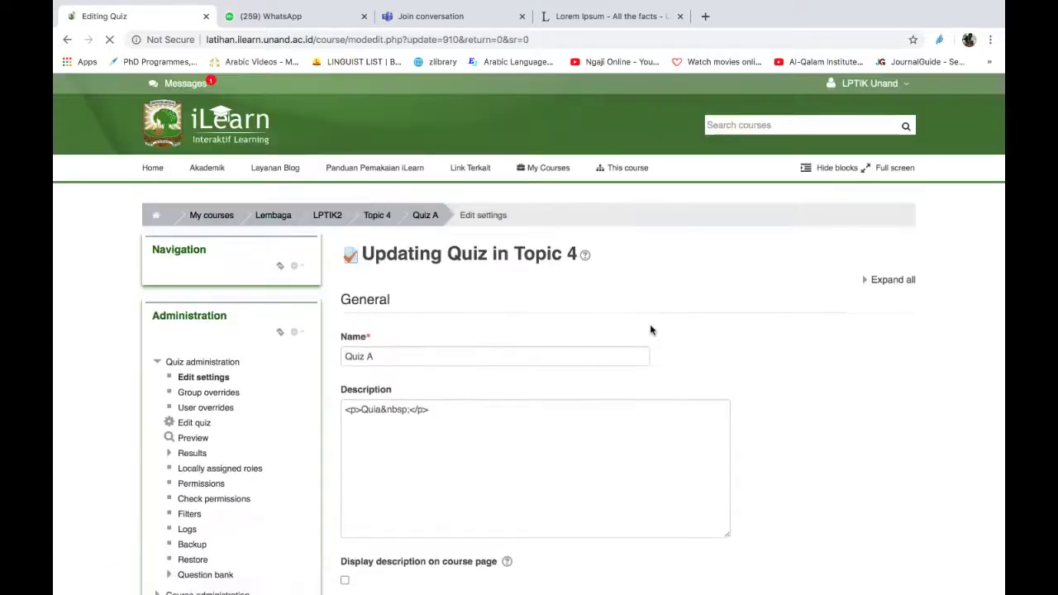
{"action": "scroll", "coordinate": [651, 329], "scroll_direction": "down", "scroll_amount": 5}
{"action": "scroll", "coordinate": [650, 330], "scroll_direction": "down", "scroll_amount": 4}
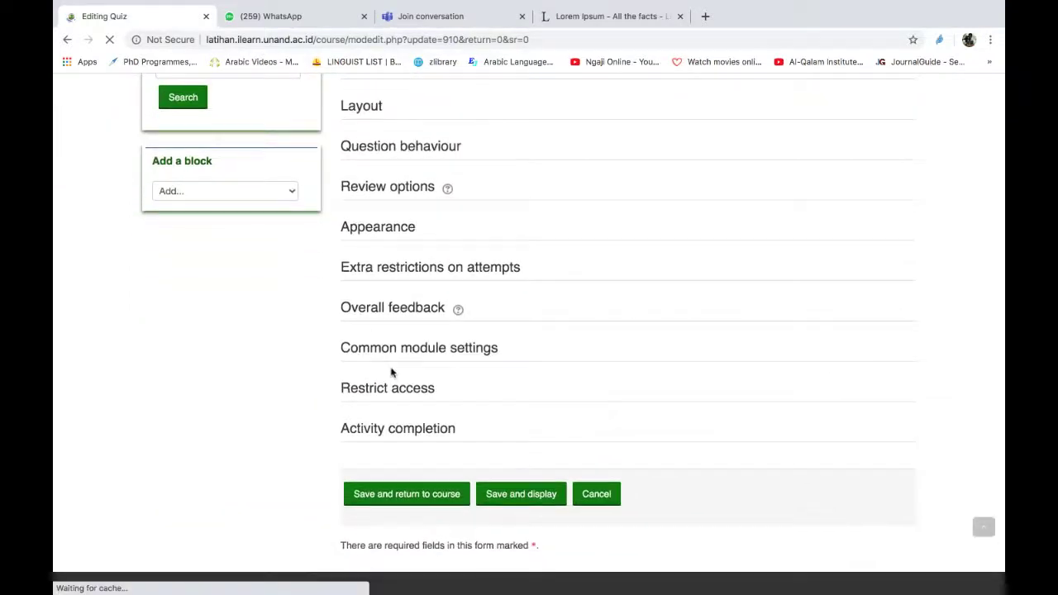
{"action": "left_click", "coordinate": [357, 395]}
{"action": "scroll", "coordinate": [503, 426], "scroll_direction": "down", "scroll_amount": 2}
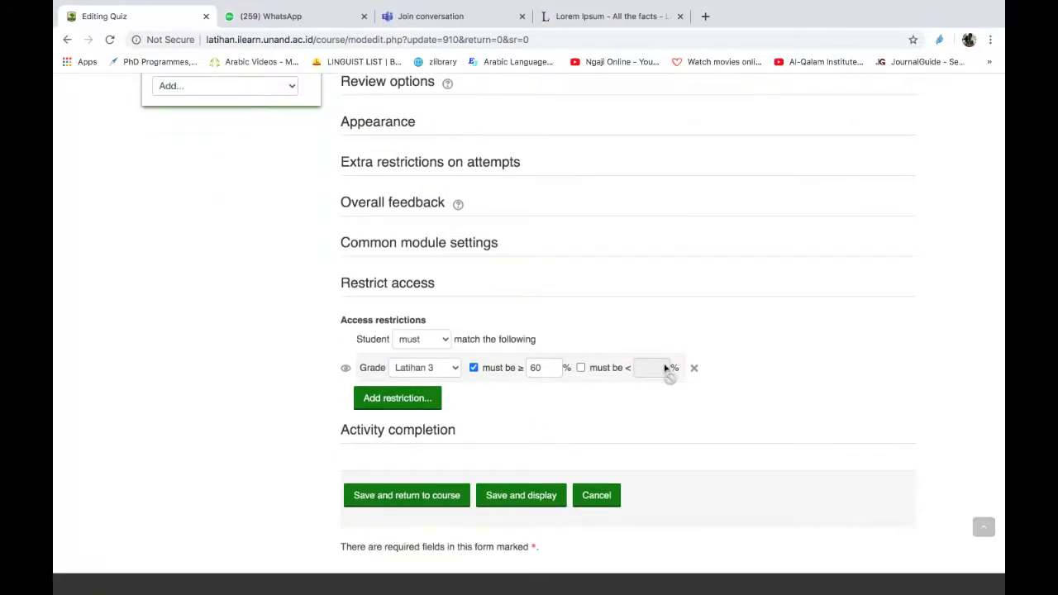
{"action": "left_click", "coordinate": [694, 368]}
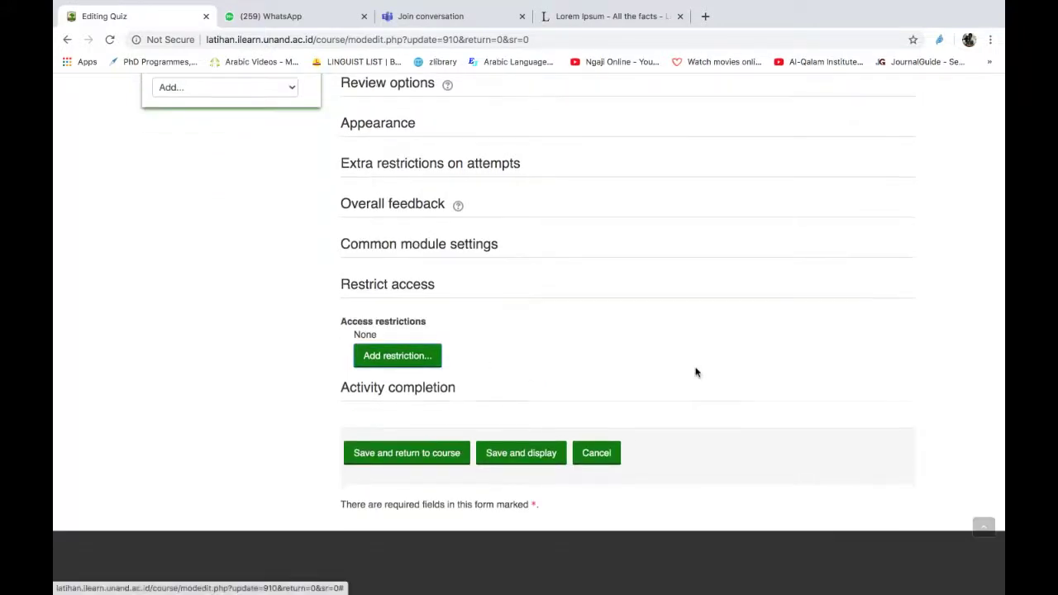
Try out a user profile restriction on Quiz A, look through its field and comparison options, and remove it again.
{"action": "left_click", "coordinate": [425, 360]}
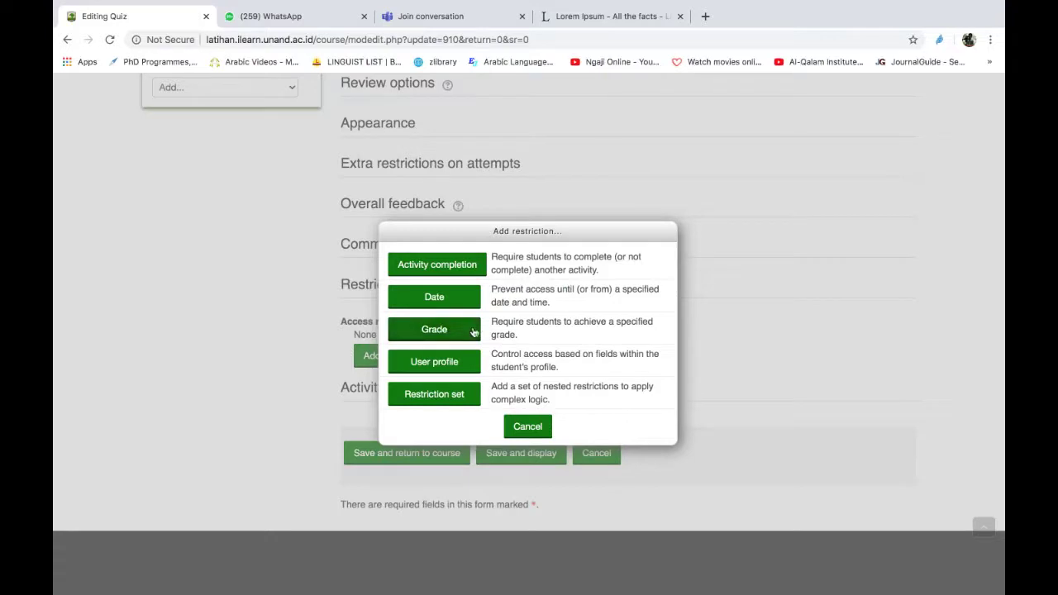
{"action": "left_click", "coordinate": [446, 368]}
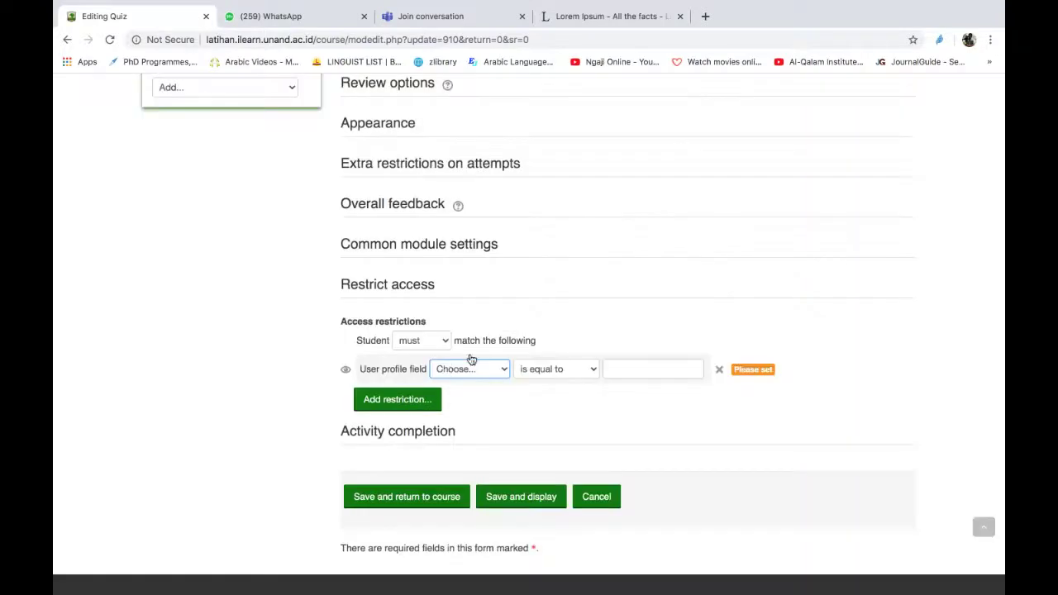
{"action": "left_click", "coordinate": [505, 372]}
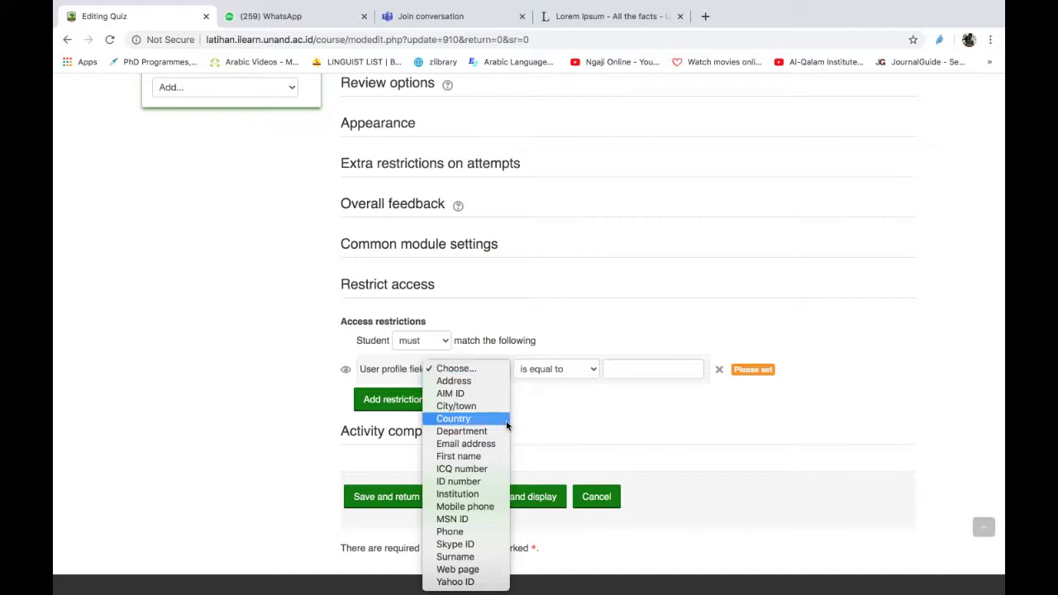
{"action": "left_click", "coordinate": [528, 427]}
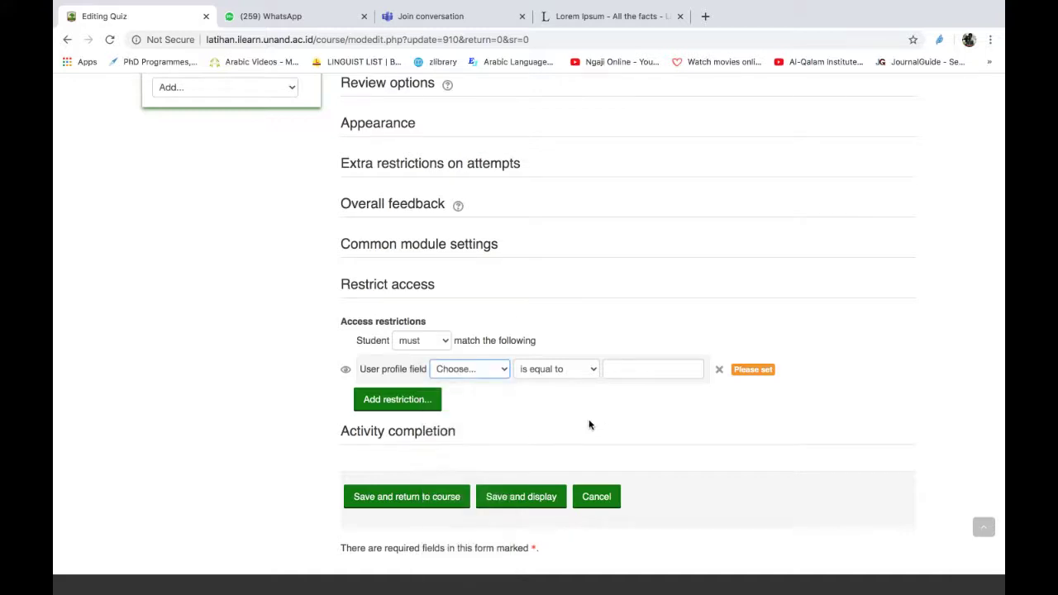
{"action": "left_click", "coordinate": [502, 372]}
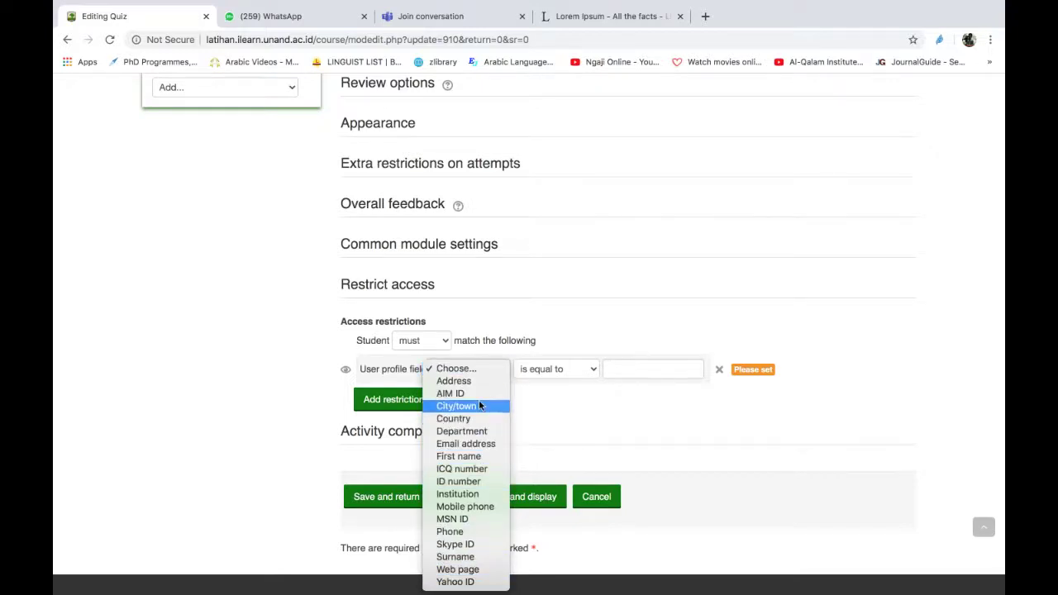
{"action": "left_click", "coordinate": [544, 401]}
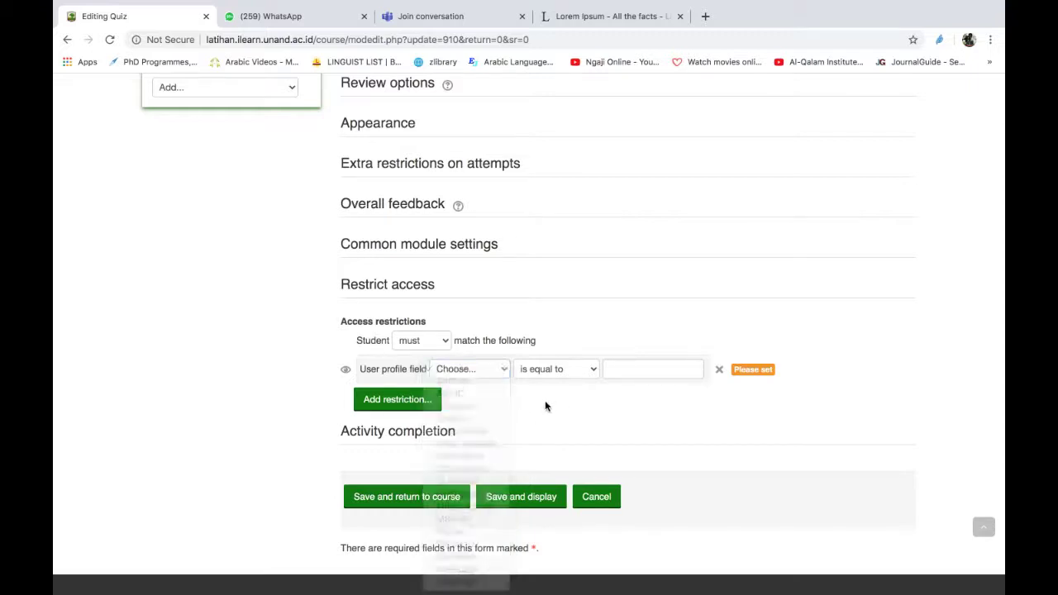
{"action": "left_click", "coordinate": [504, 376]}
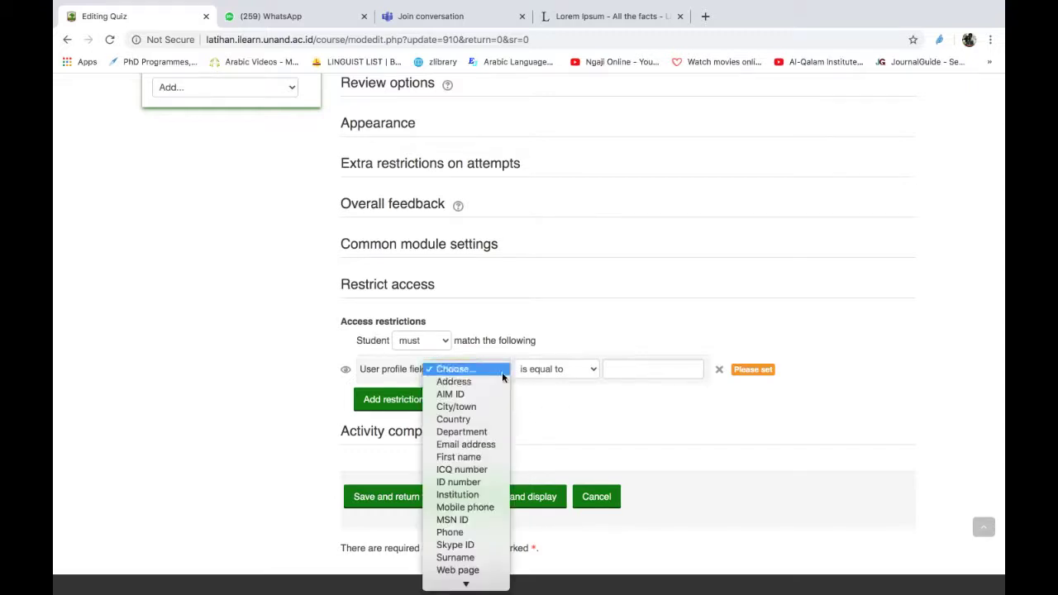
{"action": "left_click", "coordinate": [567, 421]}
{"action": "left_click", "coordinate": [593, 371]}
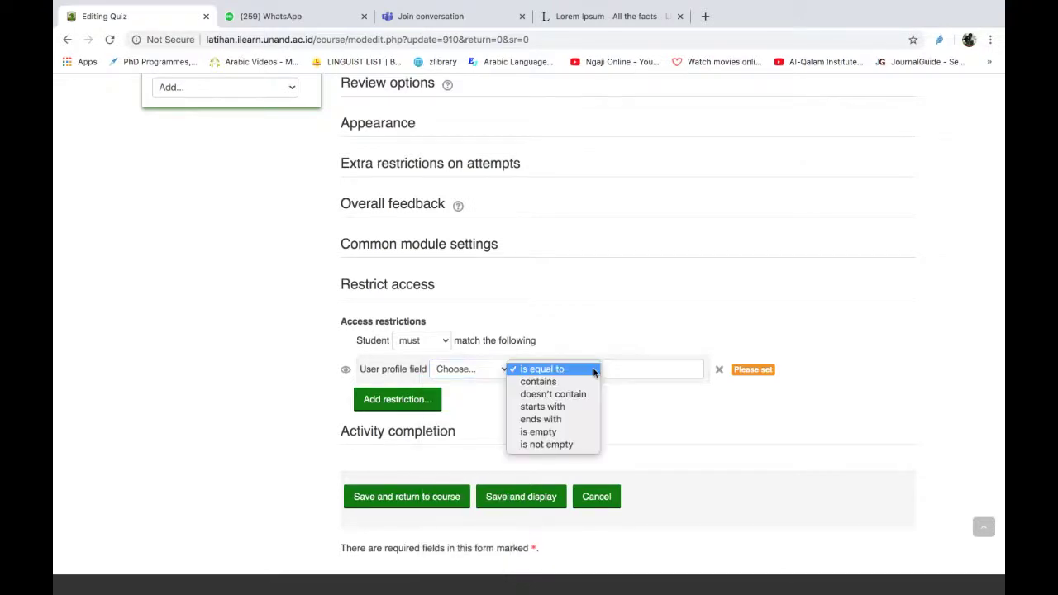
{"action": "left_click", "coordinate": [647, 370]}
{"action": "left_click", "coordinate": [647, 369]}
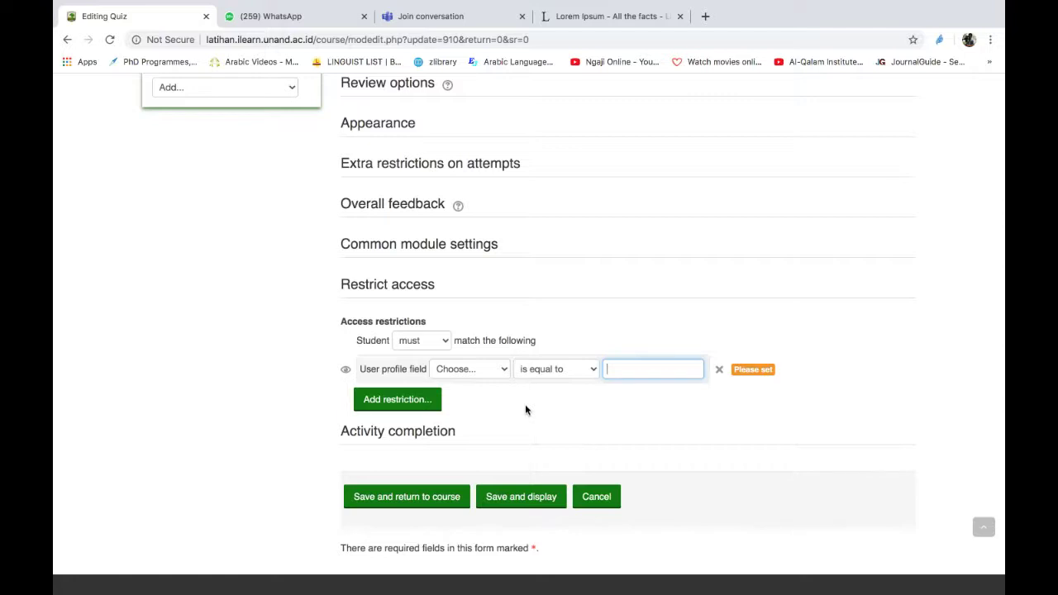
{"action": "left_click", "coordinate": [720, 373]}
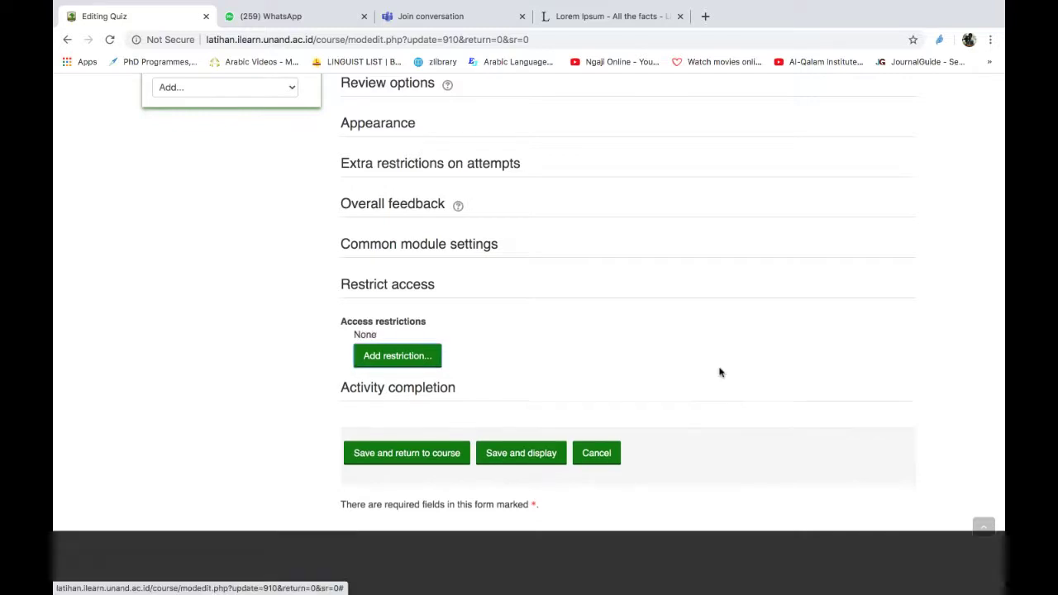
Add a restriction set to Quiz A's access requiring the activity latihan to be marked complete.
{"action": "left_click", "coordinate": [412, 357]}
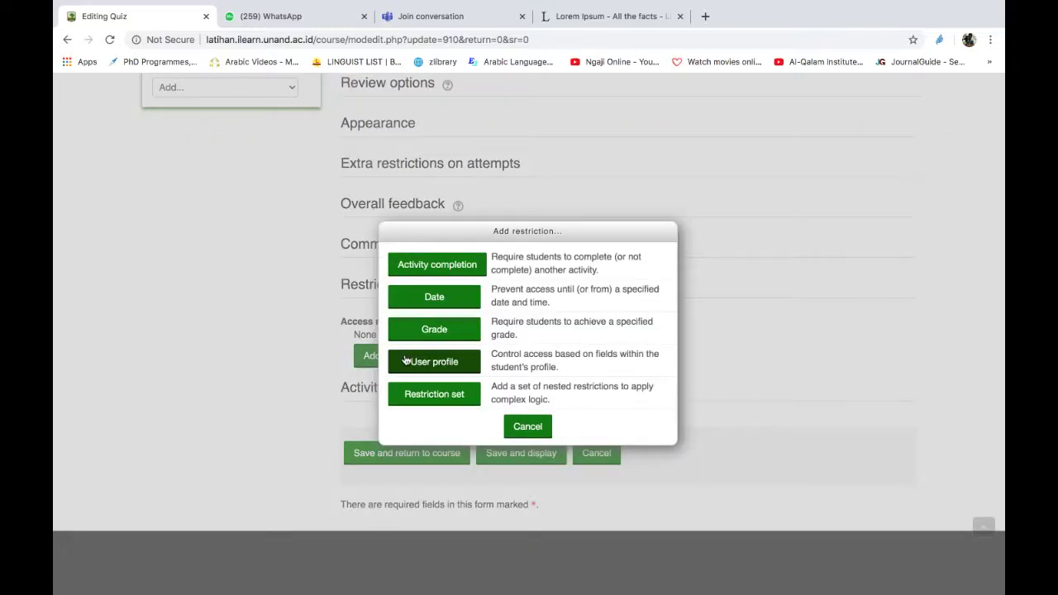
{"action": "left_click", "coordinate": [434, 395]}
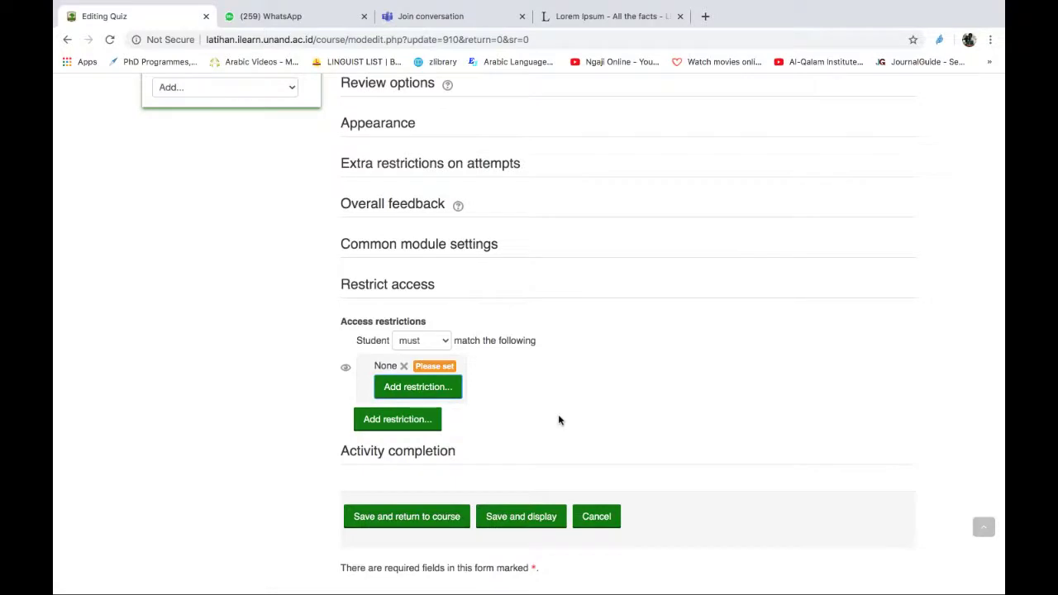
{"action": "left_click", "coordinate": [412, 389]}
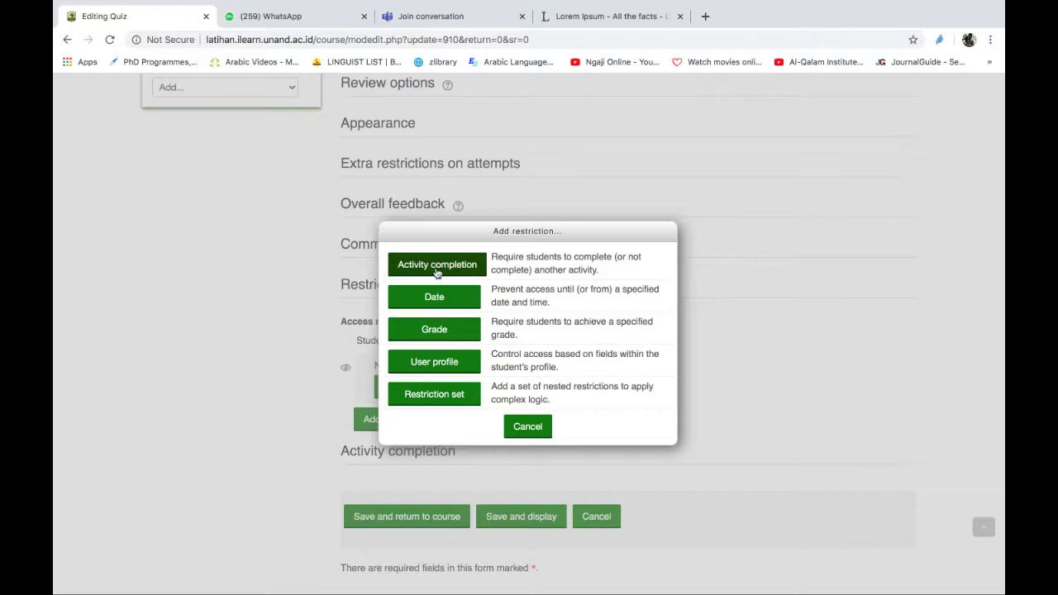
{"action": "left_click", "coordinate": [526, 427]}
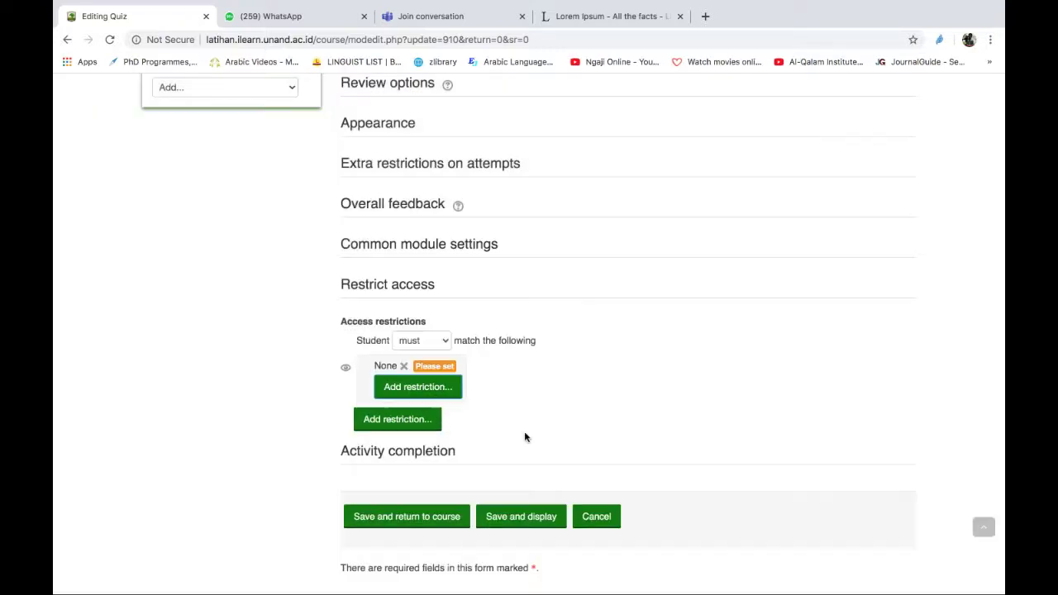
{"action": "left_click", "coordinate": [428, 389]}
{"action": "left_click", "coordinate": [424, 266]}
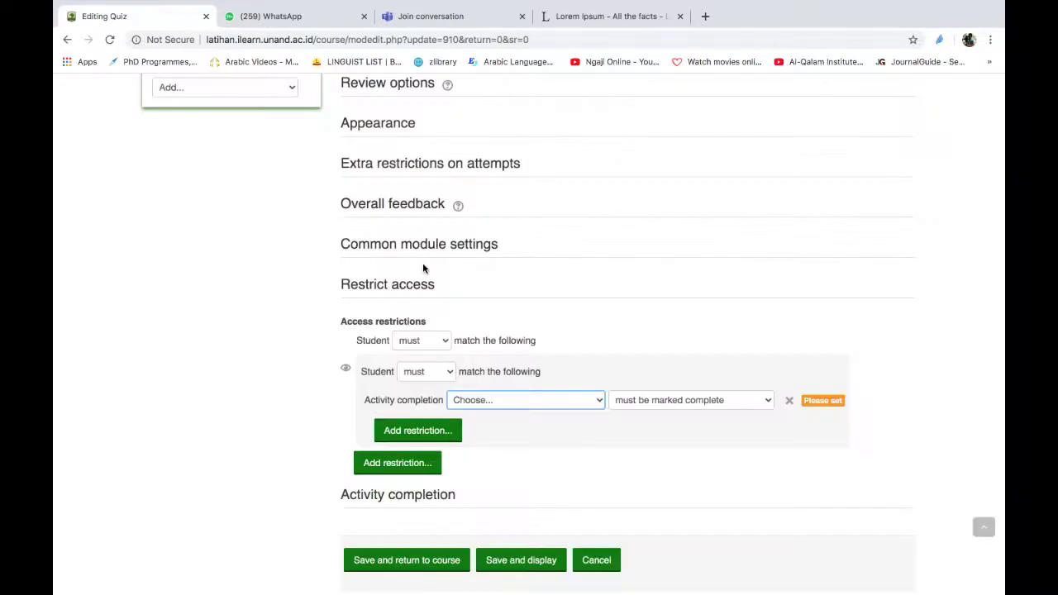
{"action": "left_click", "coordinate": [482, 401]}
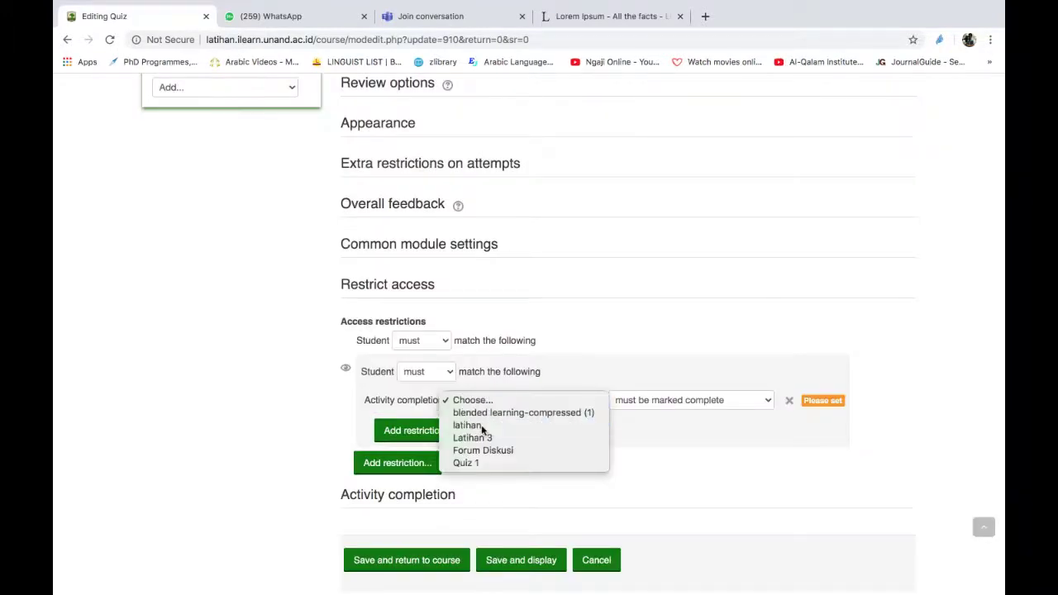
{"action": "left_click", "coordinate": [484, 426]}
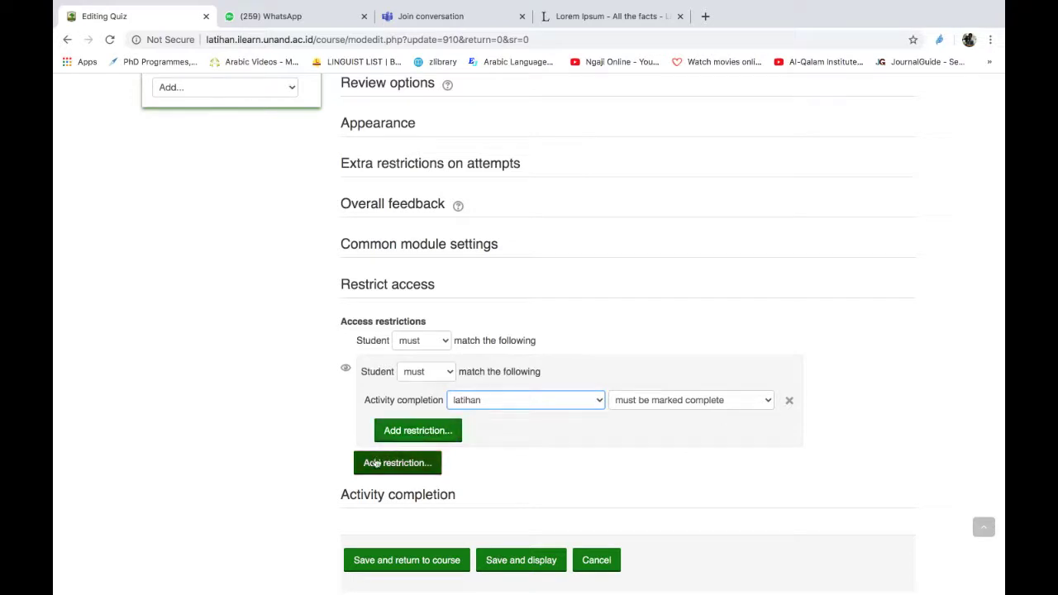
Add a second condition to the restriction set requiring Forum Diskusi to be marked complete, and save back to the course.
{"action": "left_click", "coordinate": [404, 440]}
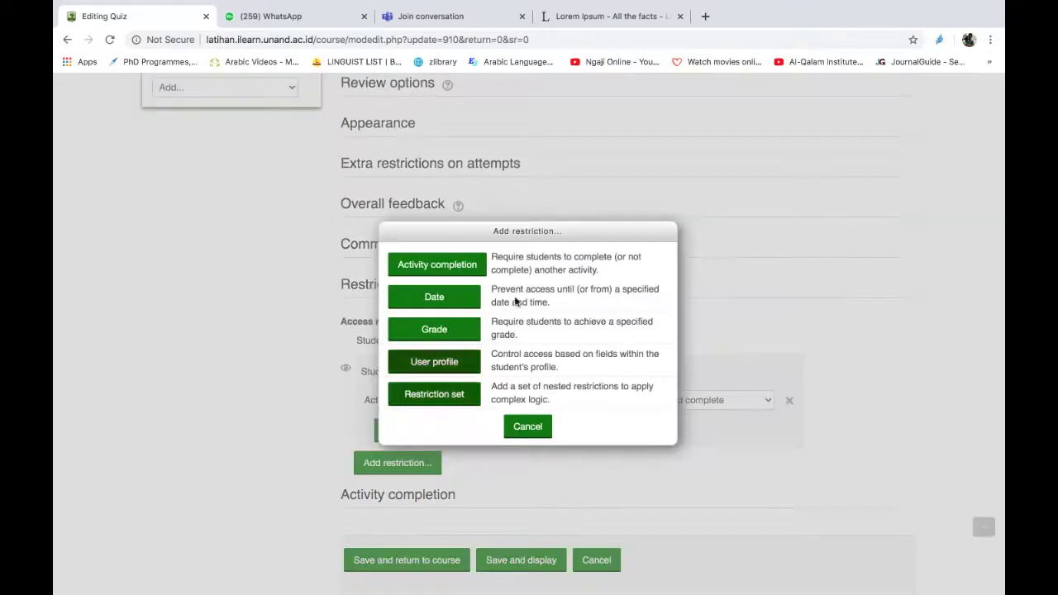
{"action": "left_click", "coordinate": [461, 268]}
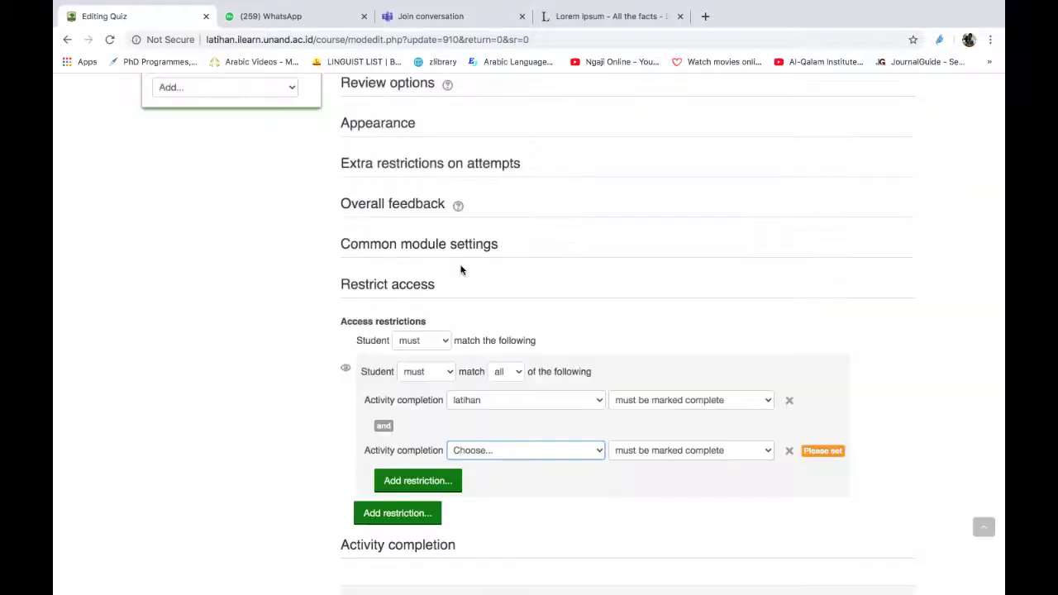
{"action": "left_click", "coordinate": [583, 451]}
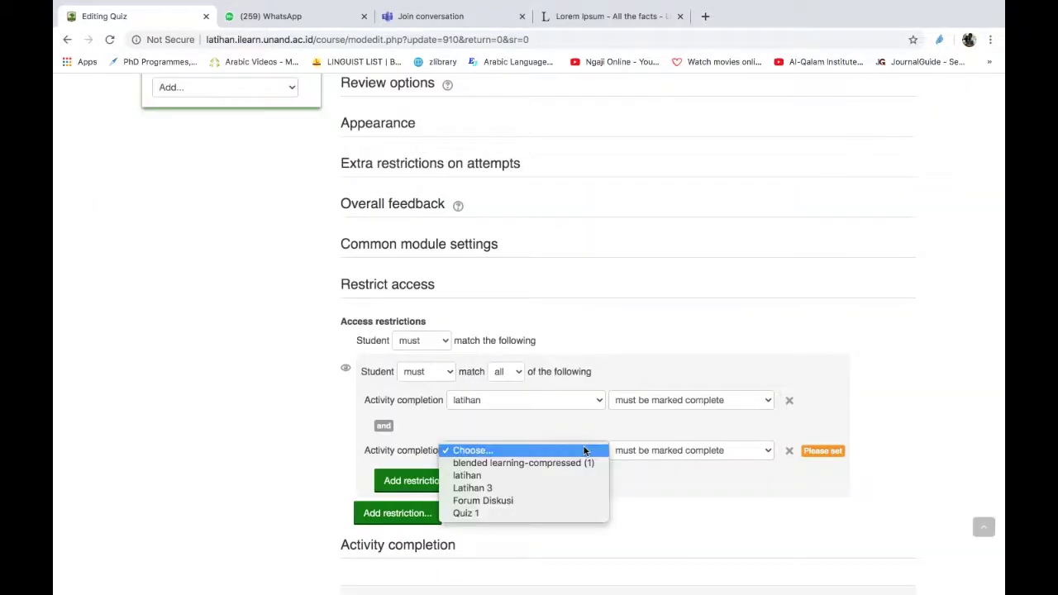
{"action": "left_click", "coordinate": [514, 501]}
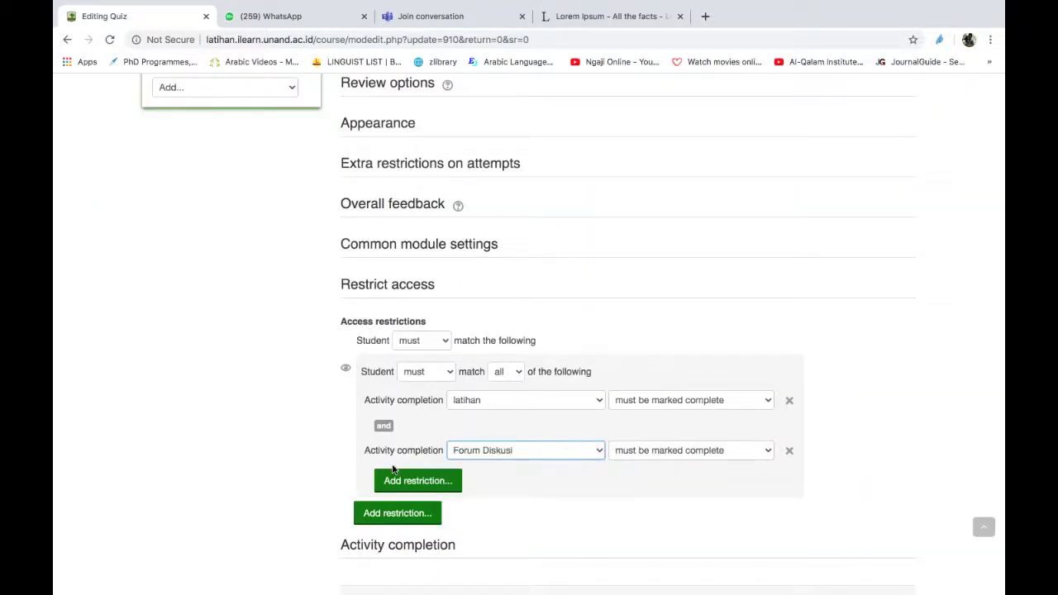
{"action": "left_click", "coordinate": [504, 518]}
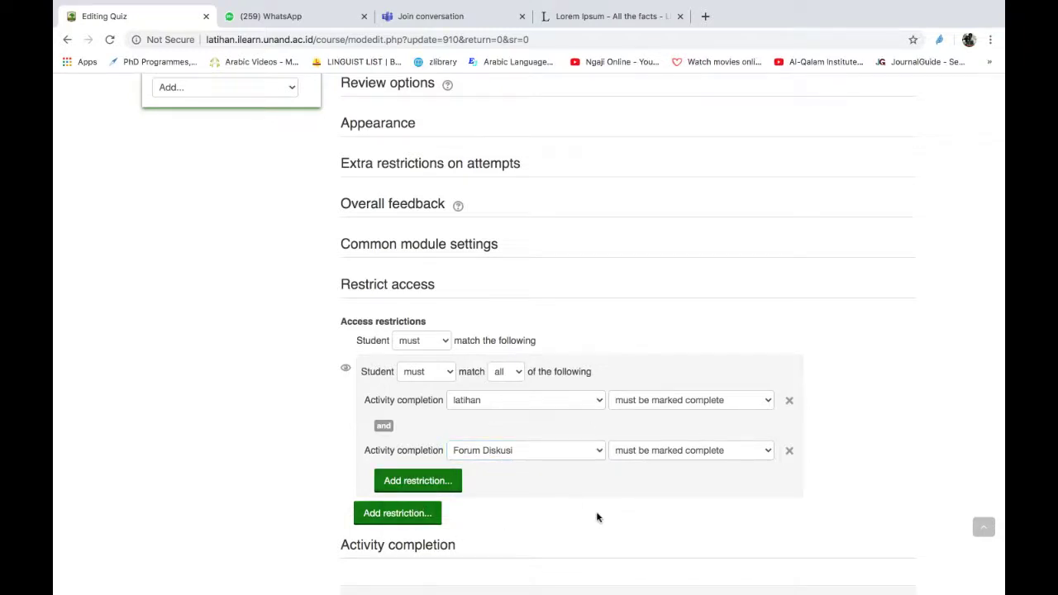
{"action": "scroll", "coordinate": [598, 517], "scroll_direction": "down", "scroll_amount": 1}
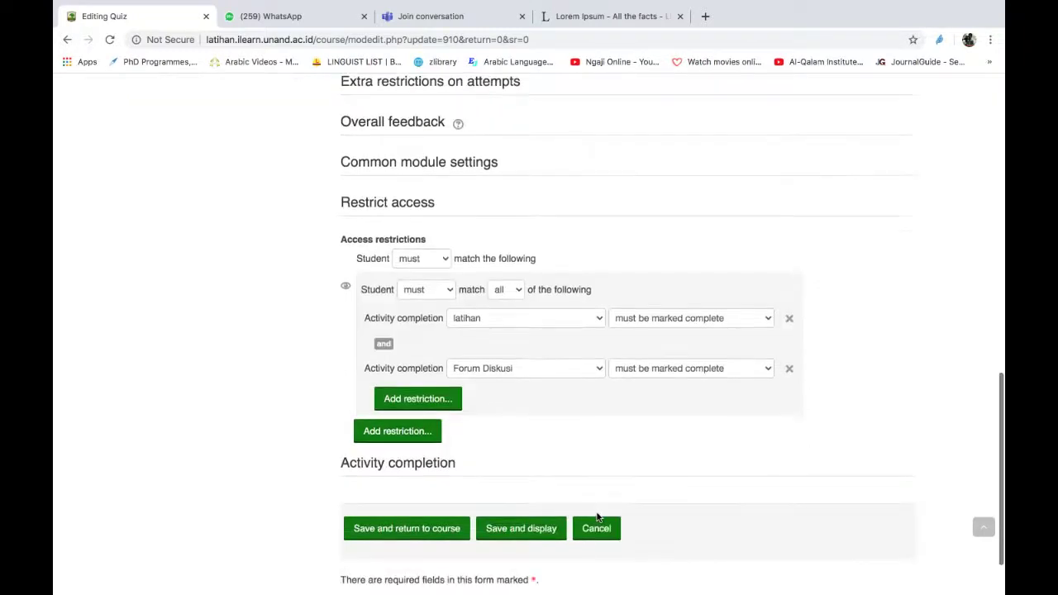
{"action": "left_click", "coordinate": [437, 538]}
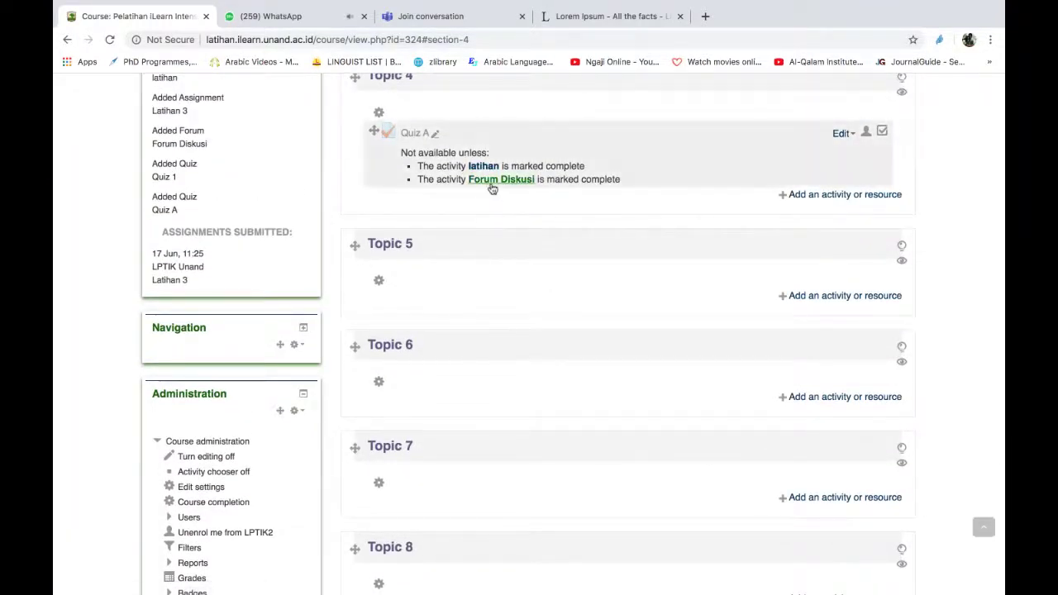
{"action": "scroll", "coordinate": [507, 210], "scroll_direction": "up", "scroll_amount": 1}
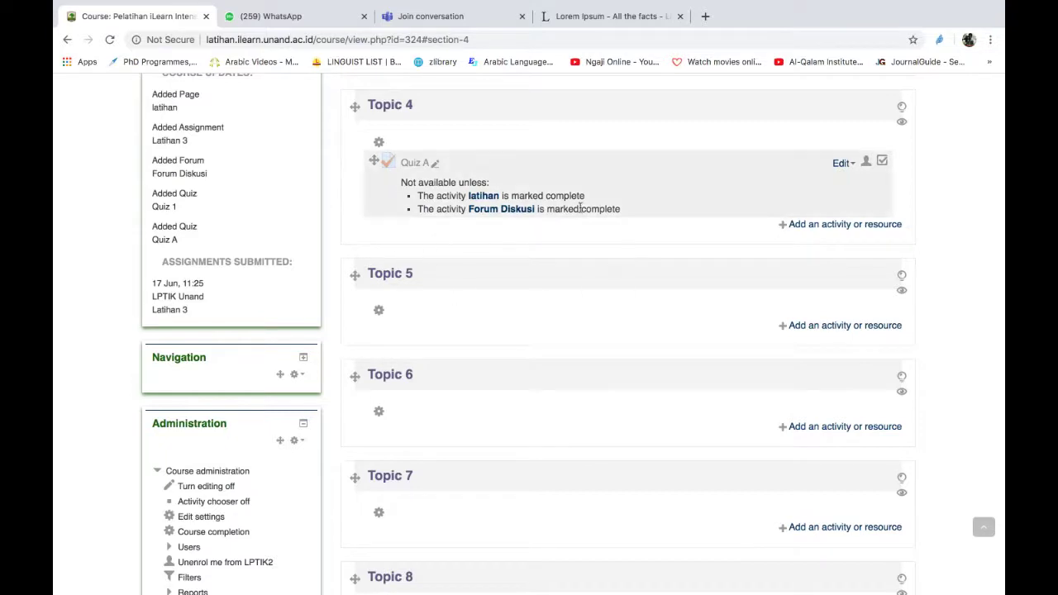
{"action": "scroll", "coordinate": [623, 271], "scroll_direction": "down", "scroll_amount": 1}
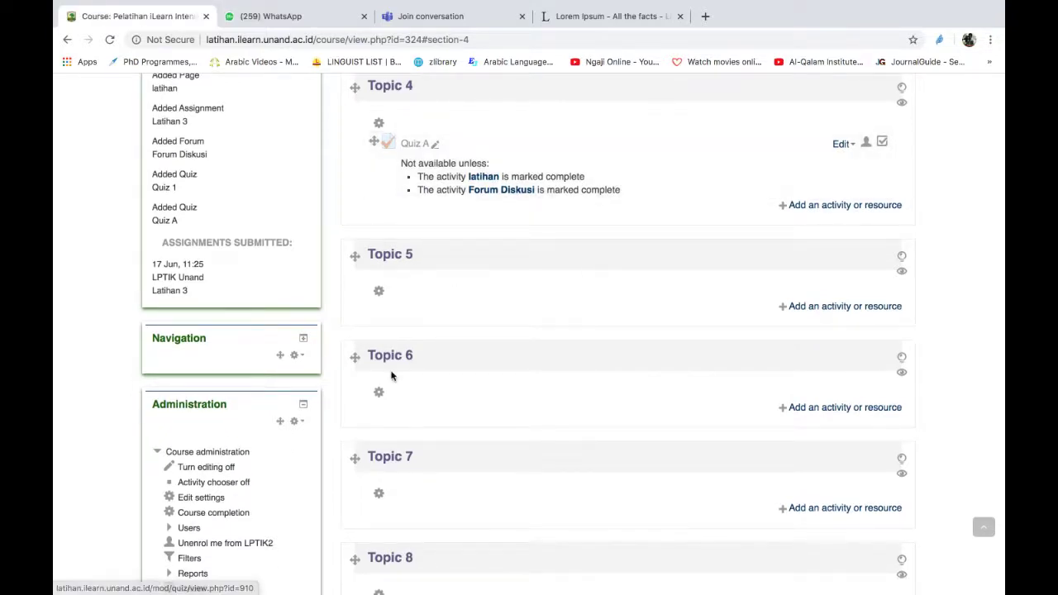
{"action": "scroll", "coordinate": [391, 377], "scroll_direction": "down", "scroll_amount": 3}
{"action": "scroll", "coordinate": [440, 501], "scroll_direction": "down", "scroll_amount": 7}
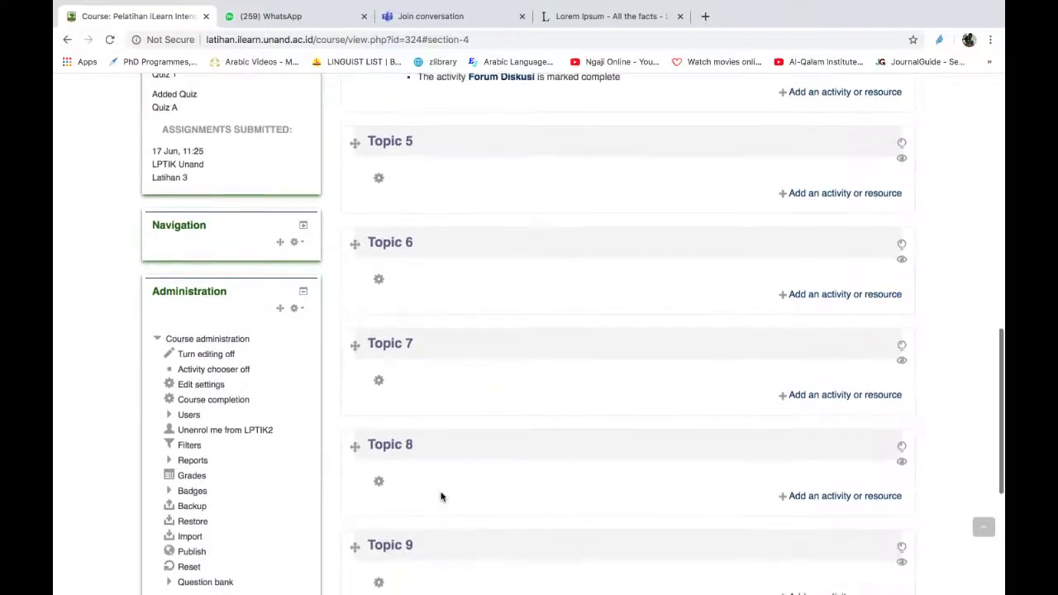
{"action": "scroll", "coordinate": [441, 496], "scroll_direction": "up", "scroll_amount": 5}
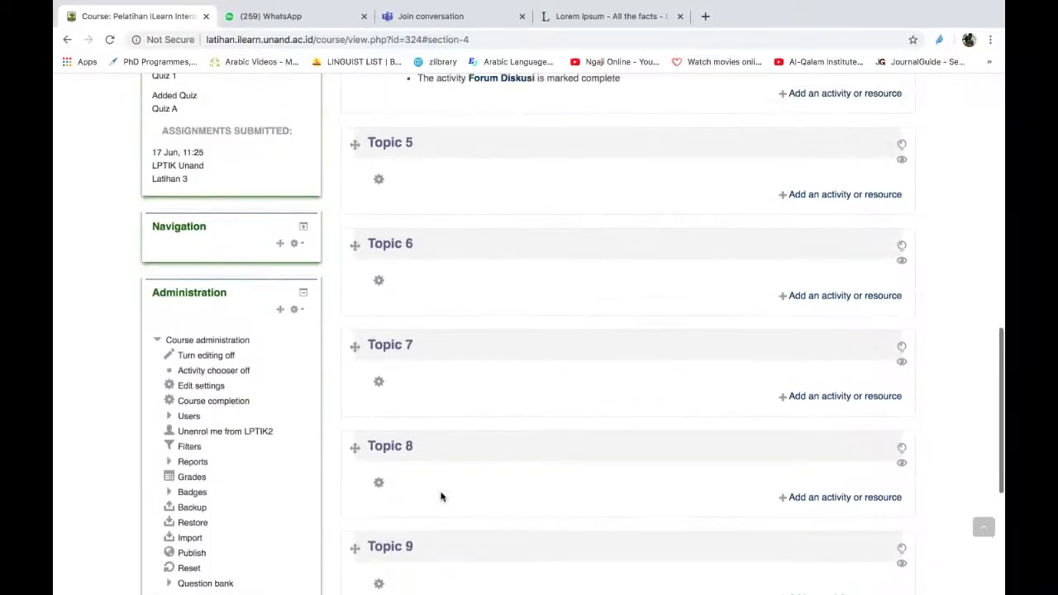
{"action": "scroll", "coordinate": [441, 496], "scroll_direction": "up", "scroll_amount": 3}
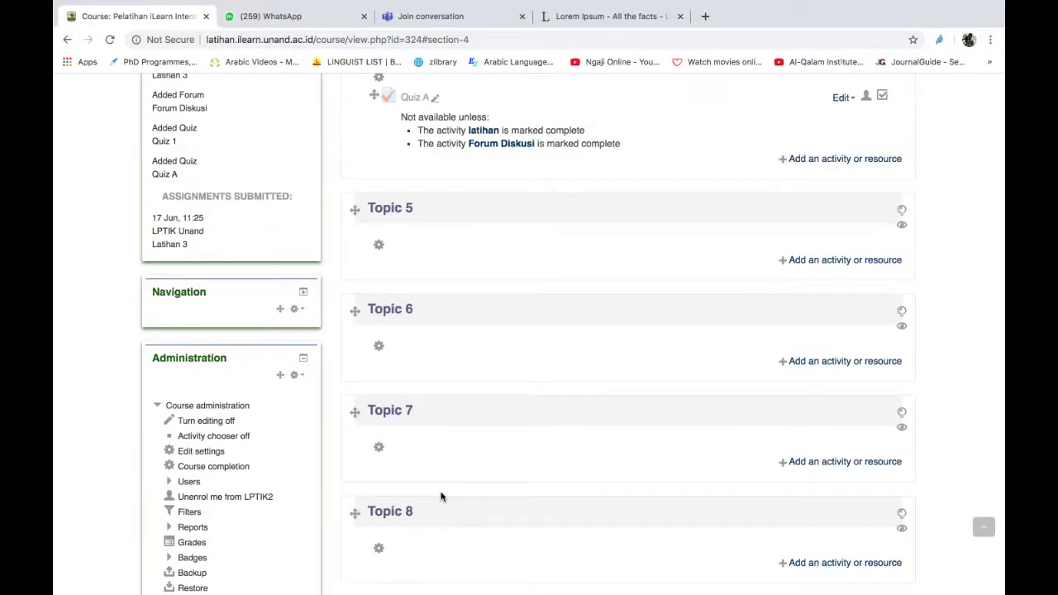
{"action": "scroll", "coordinate": [440, 496], "scroll_direction": "up", "scroll_amount": 4}
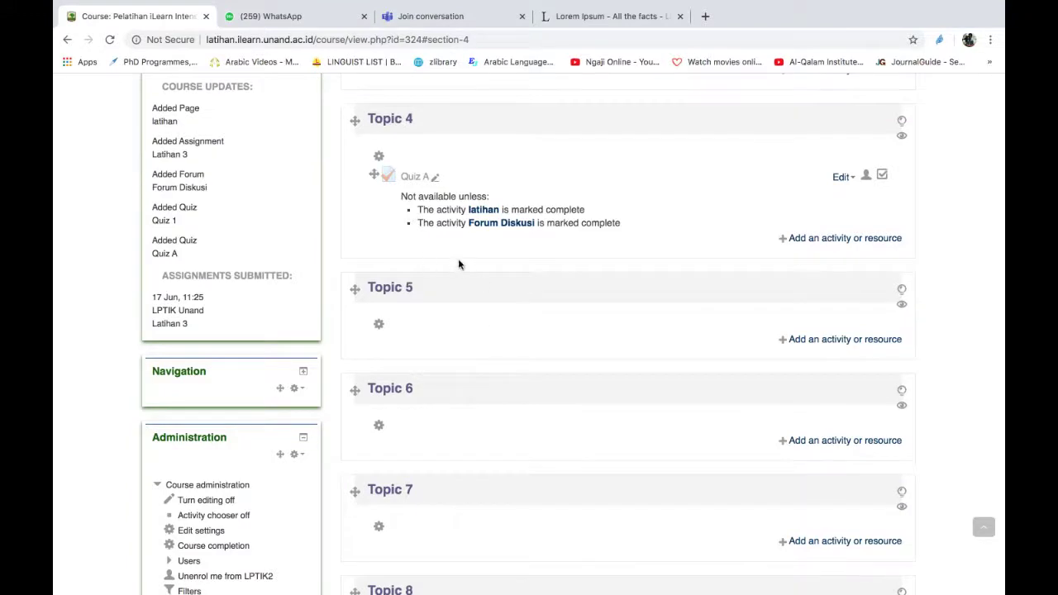
{"action": "scroll", "coordinate": [438, 248], "scroll_direction": "down", "scroll_amount": 4}
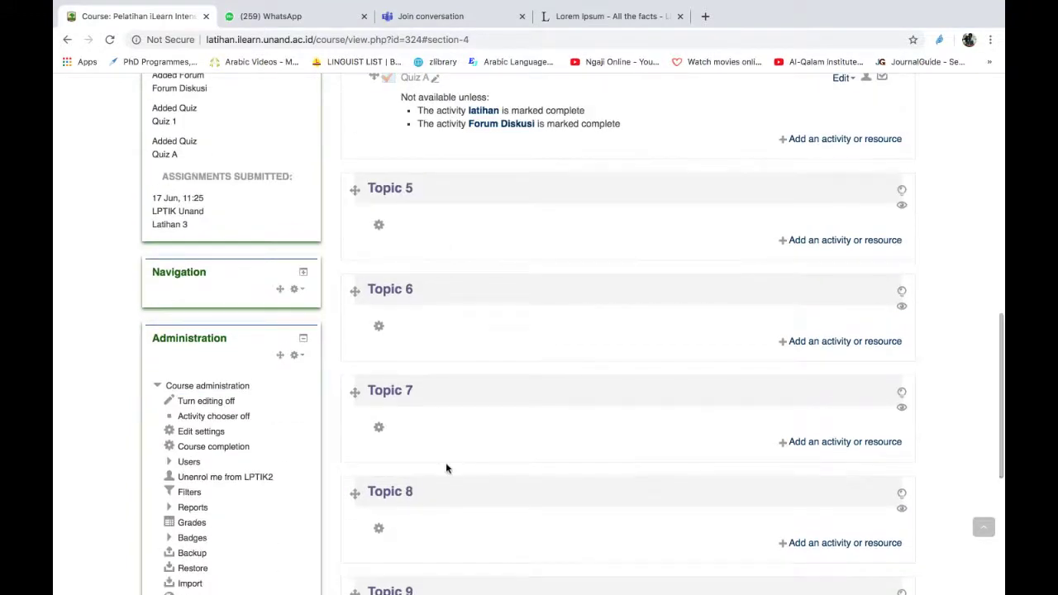
{"action": "scroll", "coordinate": [445, 468], "scroll_direction": "up", "scroll_amount": 3}
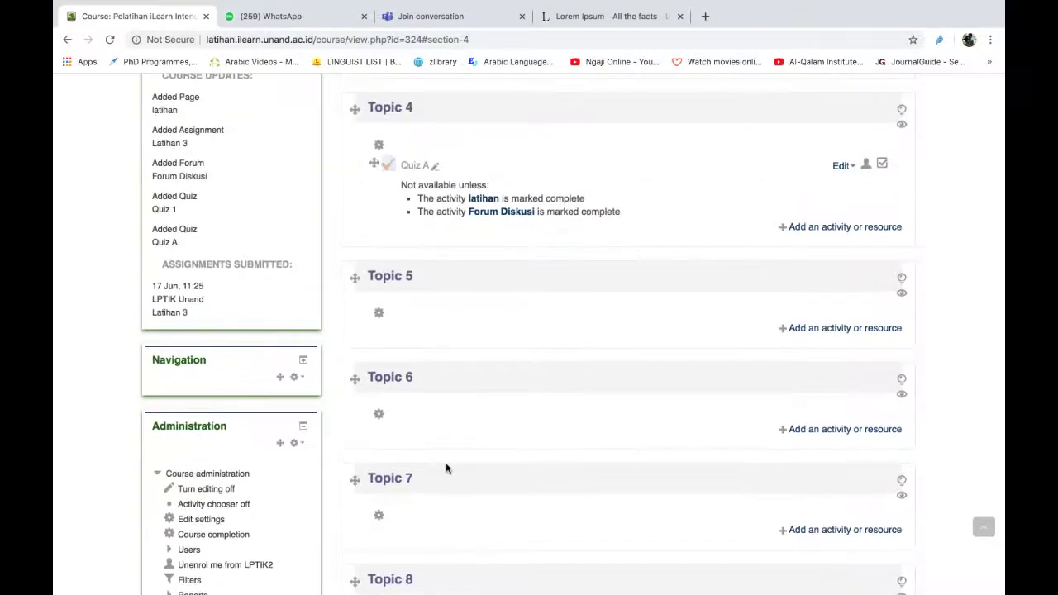
Look through the activities and resources that can be added to Topic 4, and close the chooser without adding any.
{"action": "scroll", "coordinate": [445, 469], "scroll_direction": "up", "scroll_amount": 8}
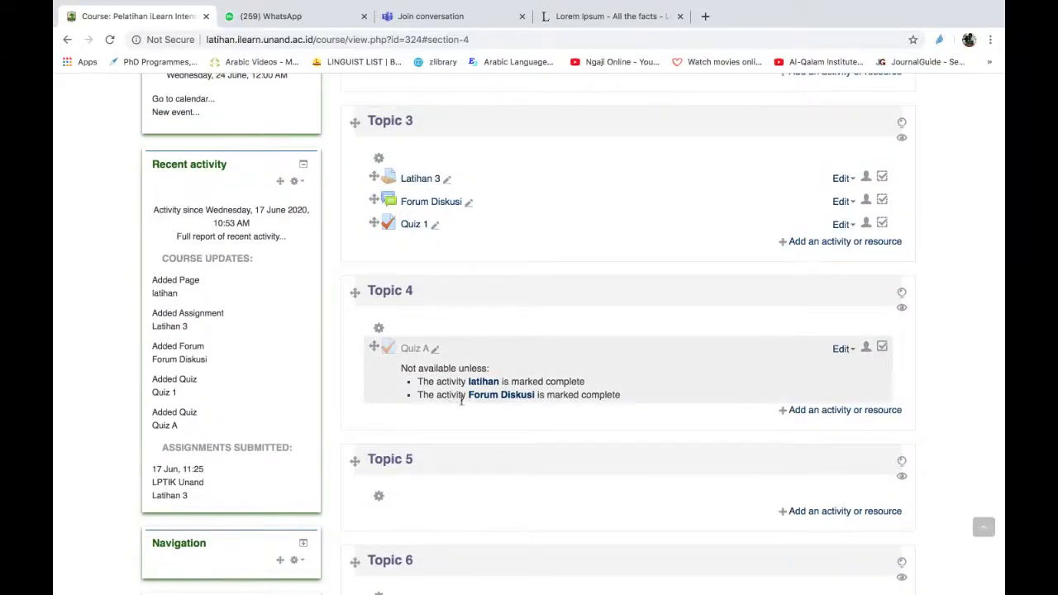
{"action": "left_click", "coordinate": [814, 410]}
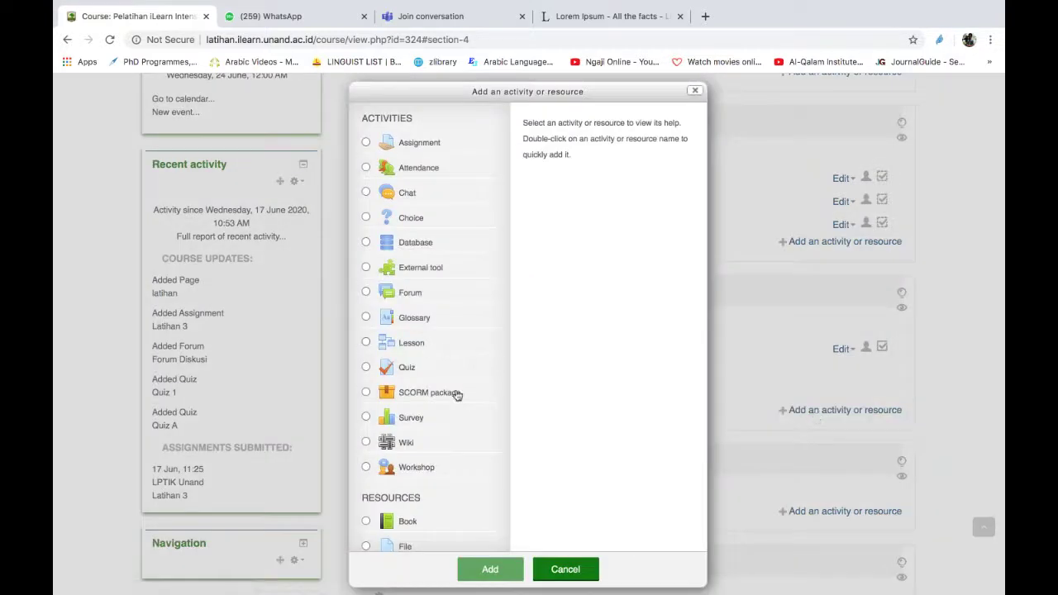
{"action": "scroll", "coordinate": [458, 398], "scroll_direction": "down", "scroll_amount": 3}
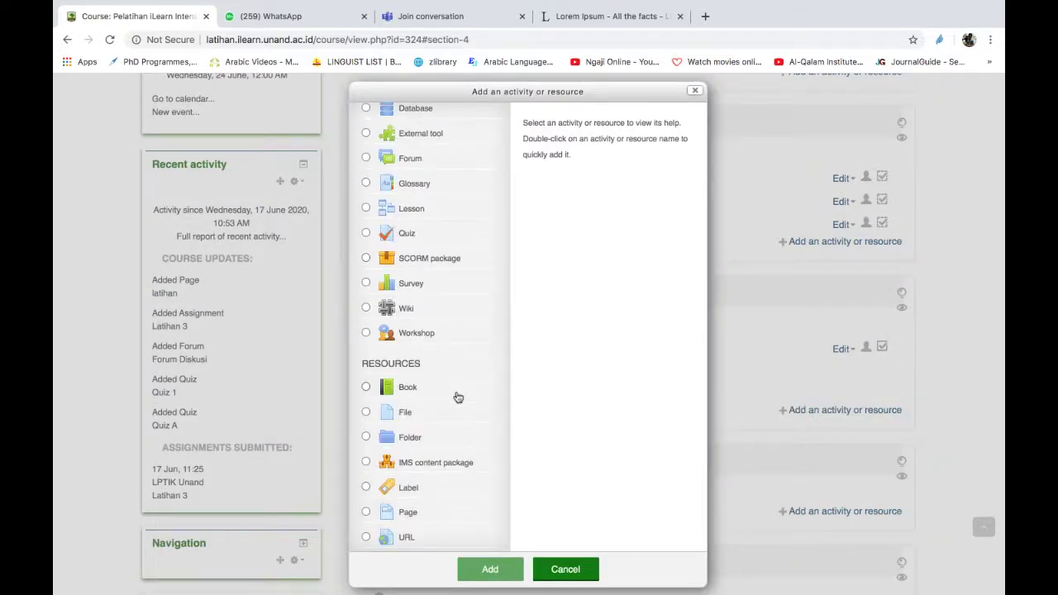
{"action": "scroll", "coordinate": [458, 397], "scroll_direction": "up", "scroll_amount": 1}
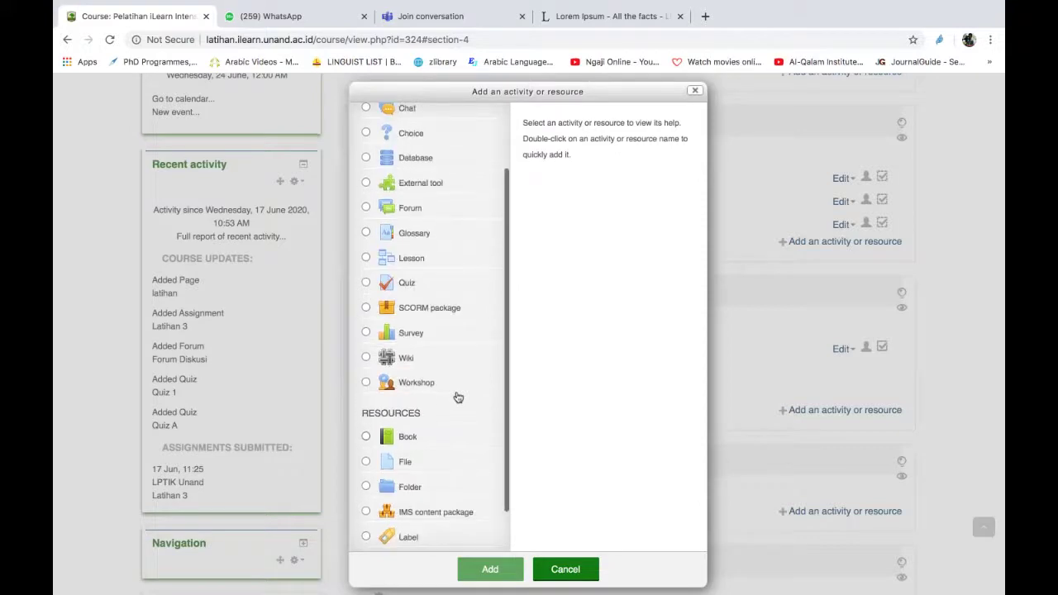
{"action": "scroll", "coordinate": [458, 398], "scroll_direction": "up", "scroll_amount": 2}
{"action": "scroll", "coordinate": [457, 398], "scroll_direction": "down", "scroll_amount": 3}
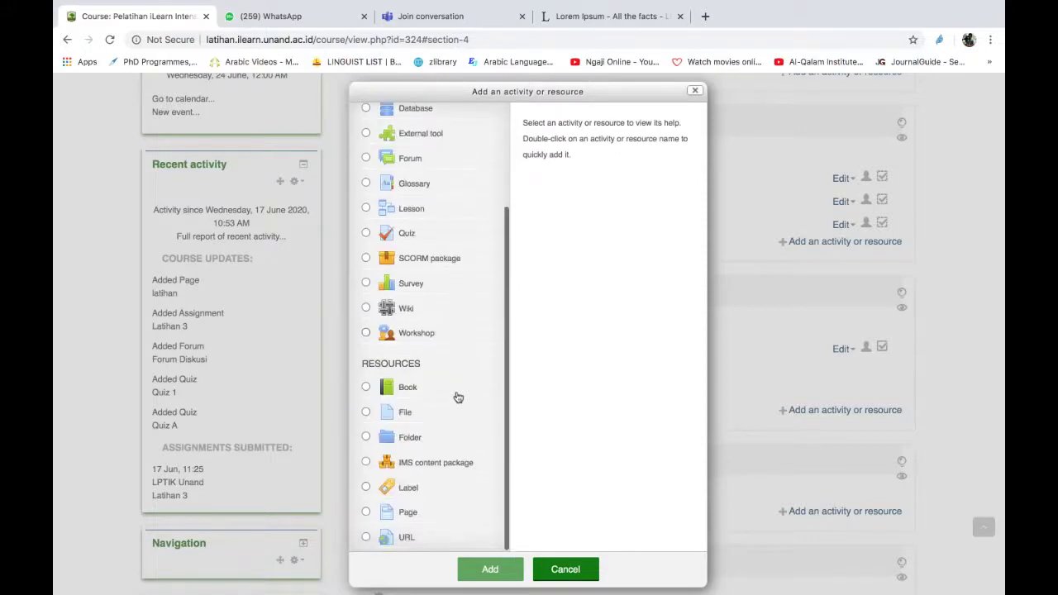
{"action": "left_click", "coordinate": [565, 570]}
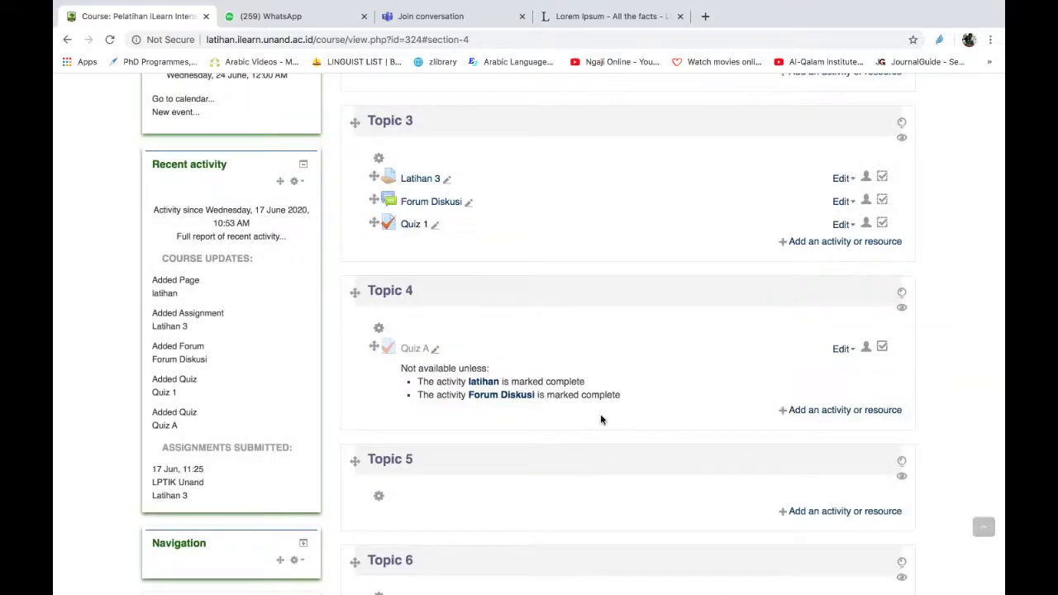
Reopen Topic 4's activity and resource chooser and examine the available types again.
{"action": "scroll", "coordinate": [602, 420], "scroll_direction": "down", "scroll_amount": 3}
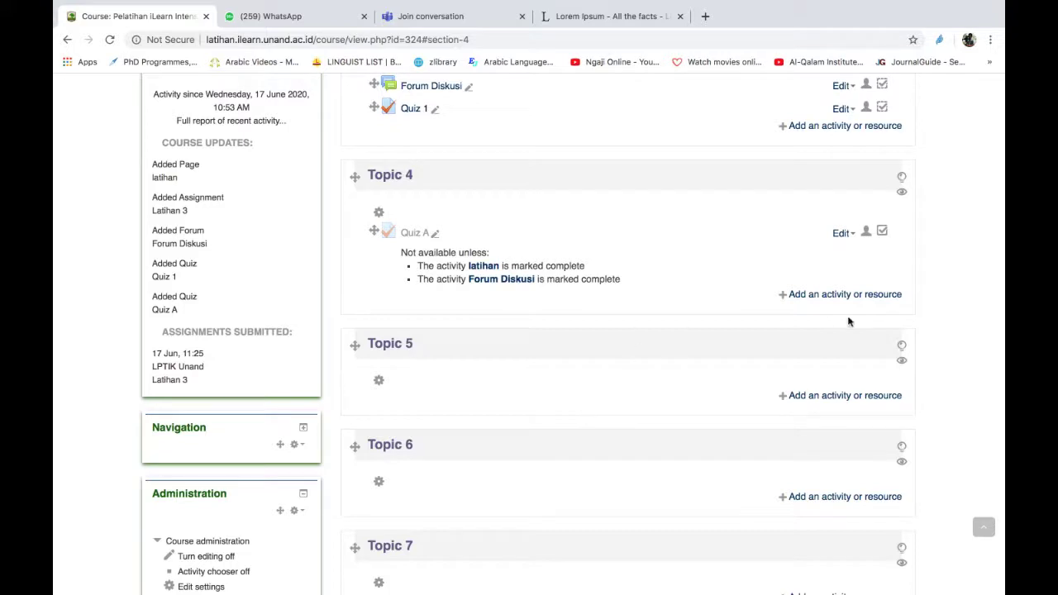
{"action": "left_click", "coordinate": [807, 296]}
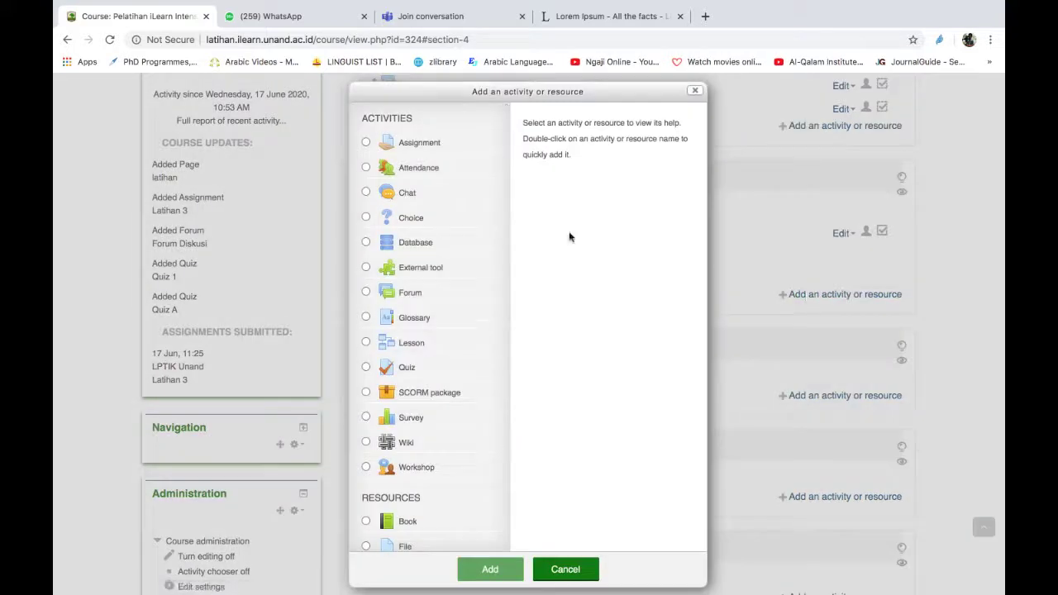
{"action": "scroll", "coordinate": [498, 301], "scroll_direction": "down", "scroll_amount": 3}
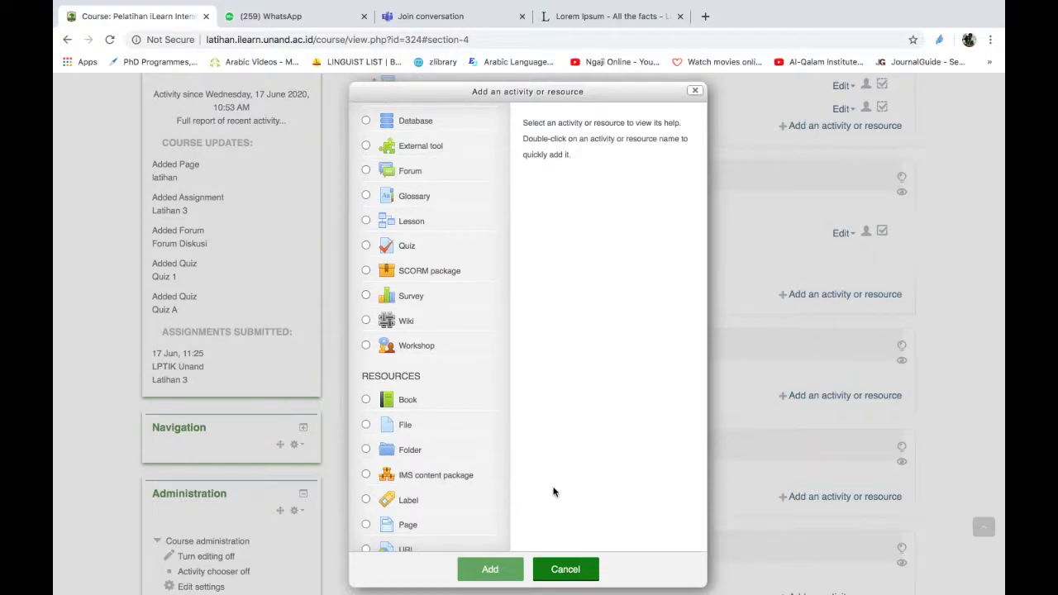
Switch to Microsoft Teams, queue the presenter's own camera video and send it live in the event.
{"action": "key", "text": "super+Tab"}
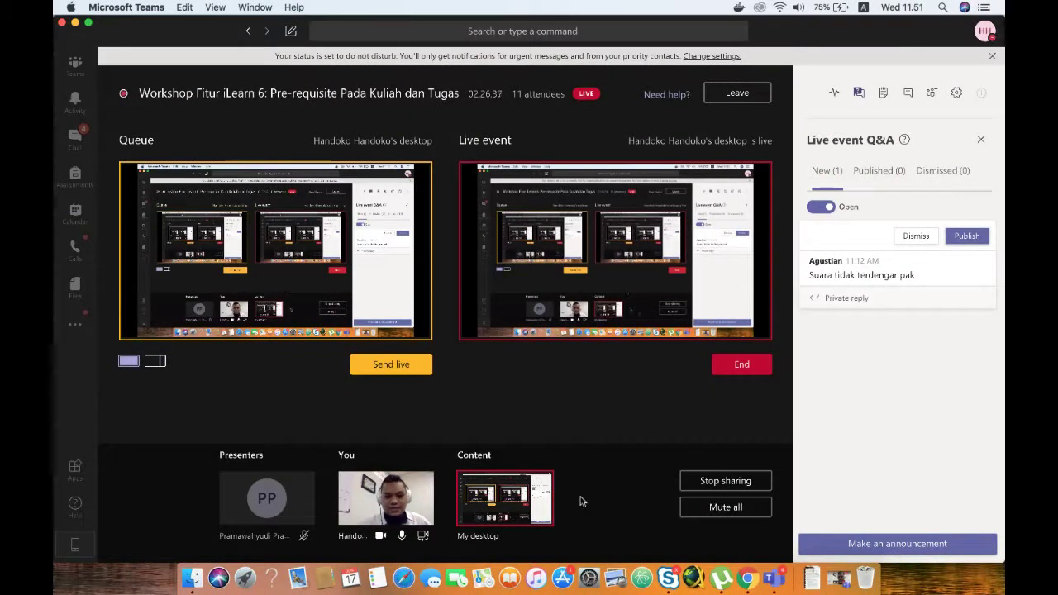
{"action": "left_click", "coordinate": [380, 506]}
{"action": "left_click", "coordinate": [389, 365]}
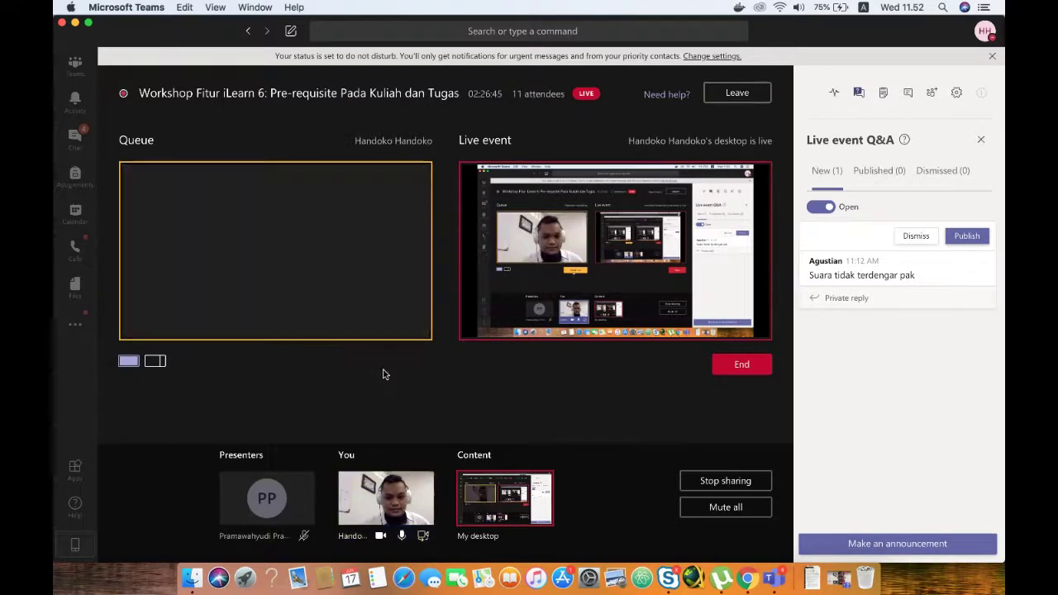